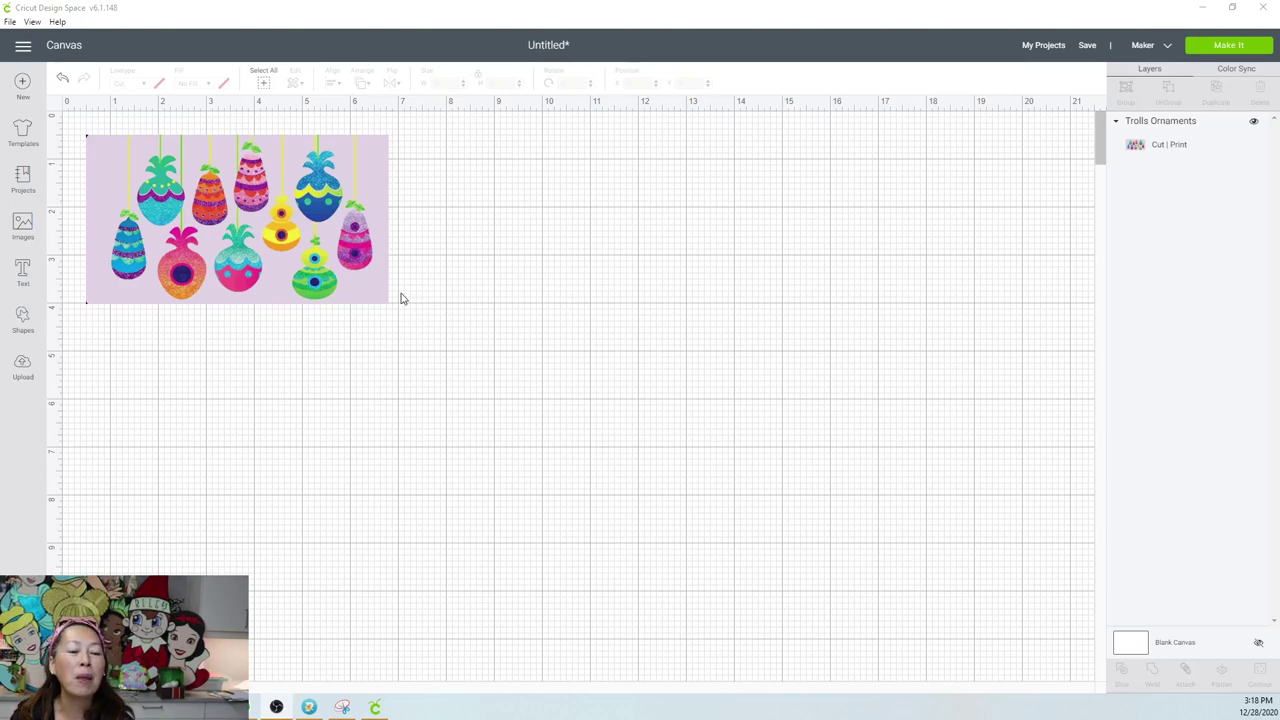
Search the image library for "strawberry".
{"action": "left_click", "coordinate": [24, 232]}
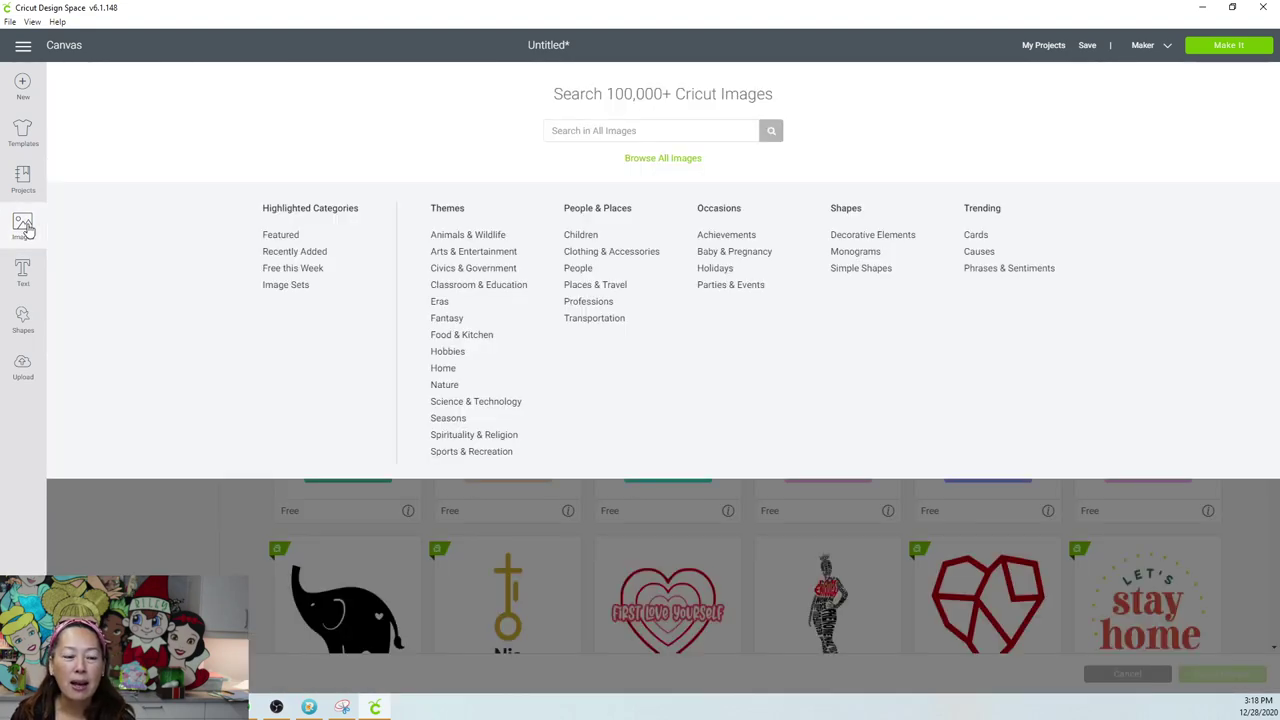
{"action": "left_click", "coordinate": [276, 707]}
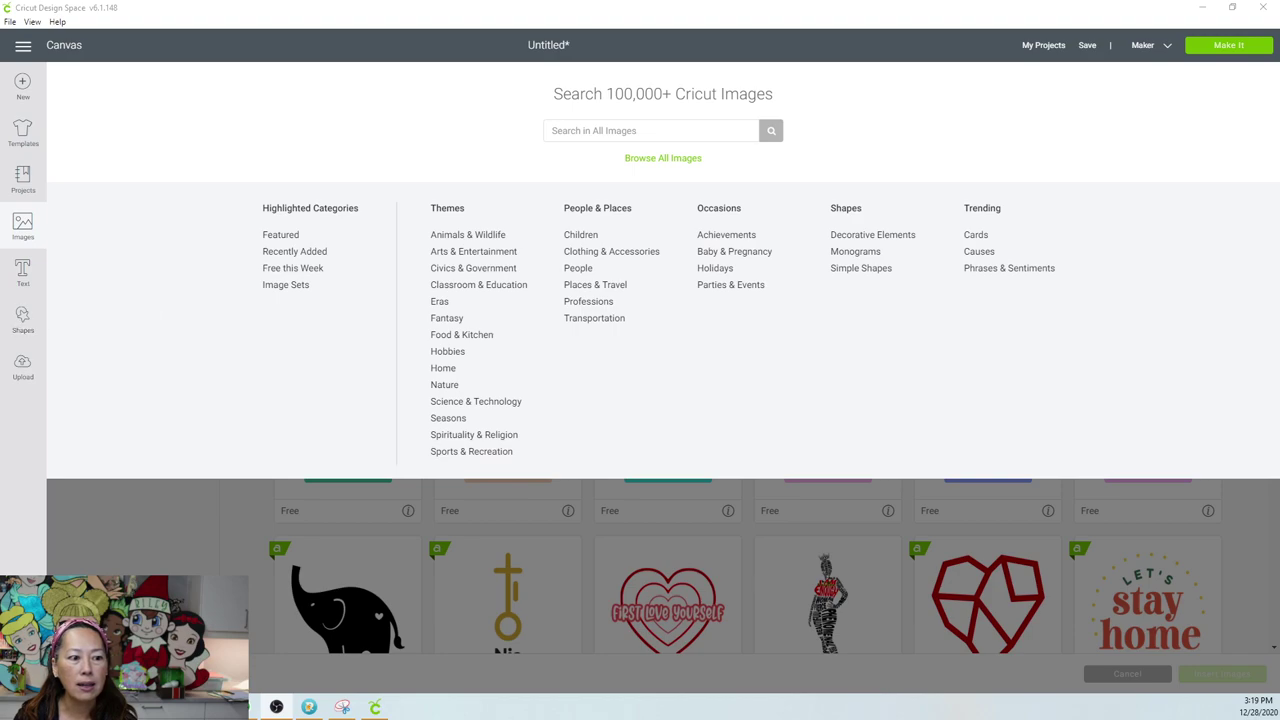
{"action": "left_click", "coordinate": [591, 131]}
{"action": "type", "text": "stra"}
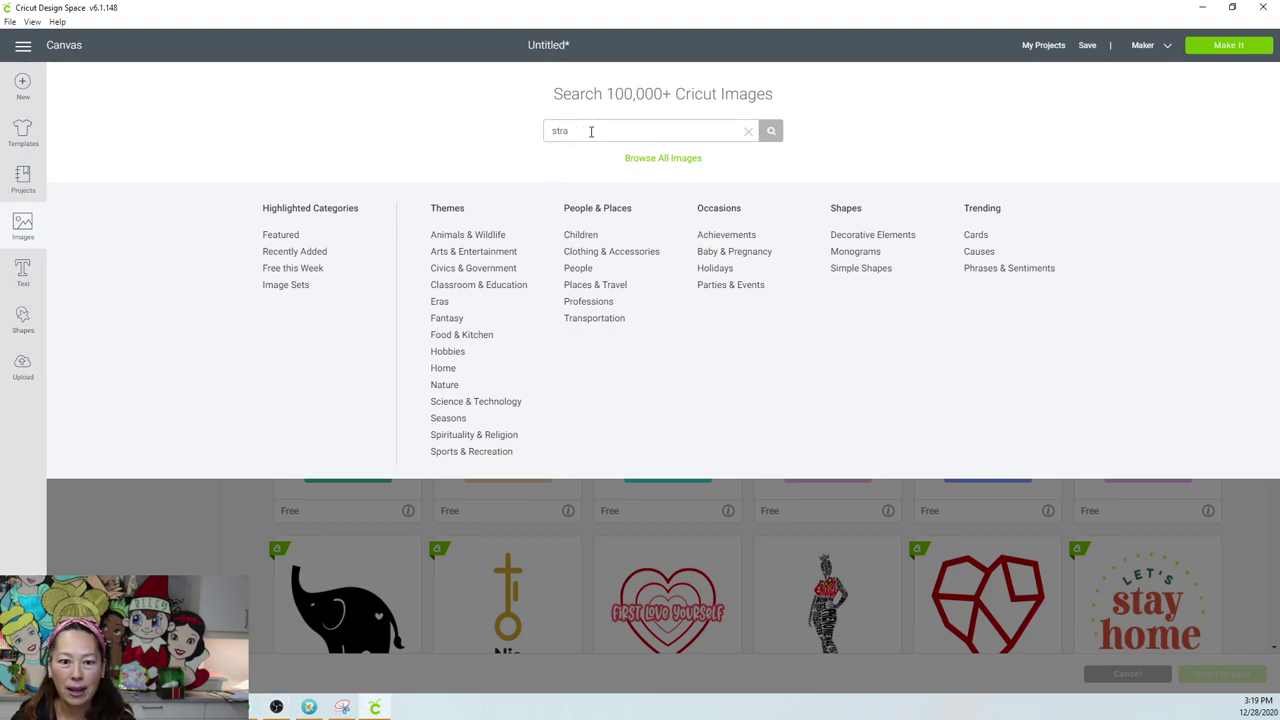
{"action": "type", "text": "wberry"}
{"action": "key", "text": "Return"}
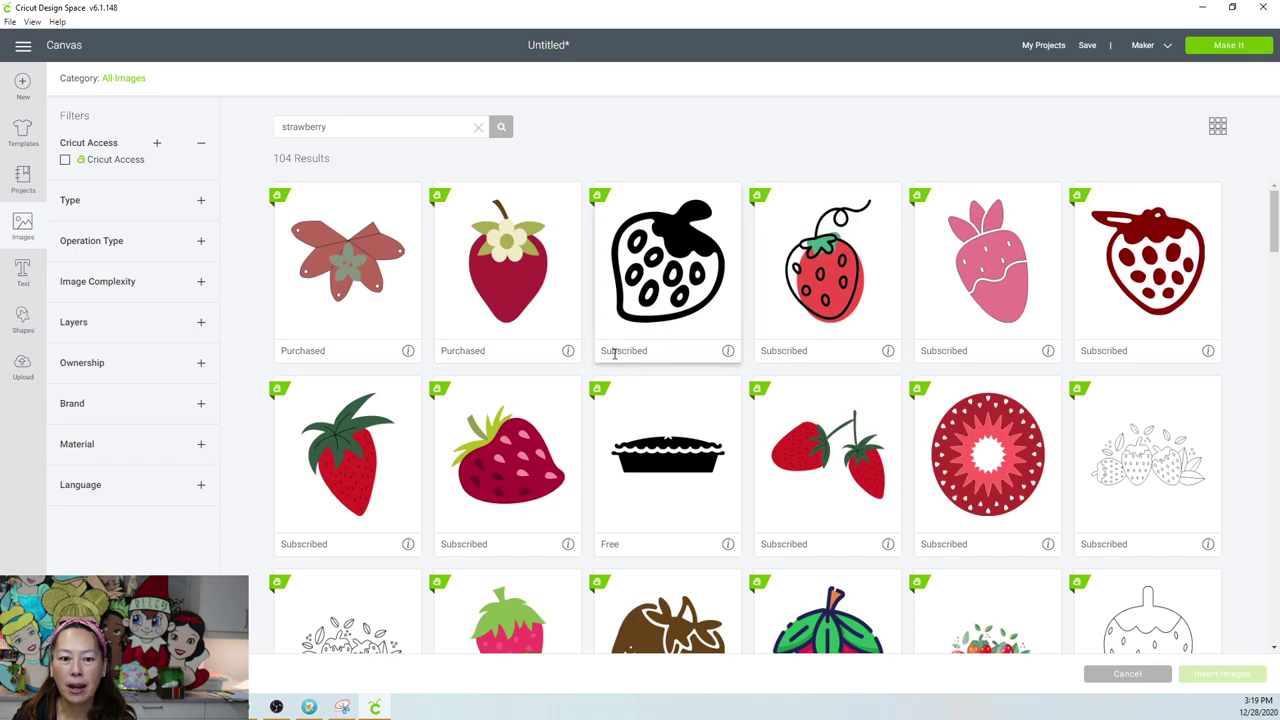
Insert the red strawberry with the cream flower and the black seeded strawberry outline, and move both well clear of the ornaments picture.
{"action": "left_click", "coordinate": [510, 266]}
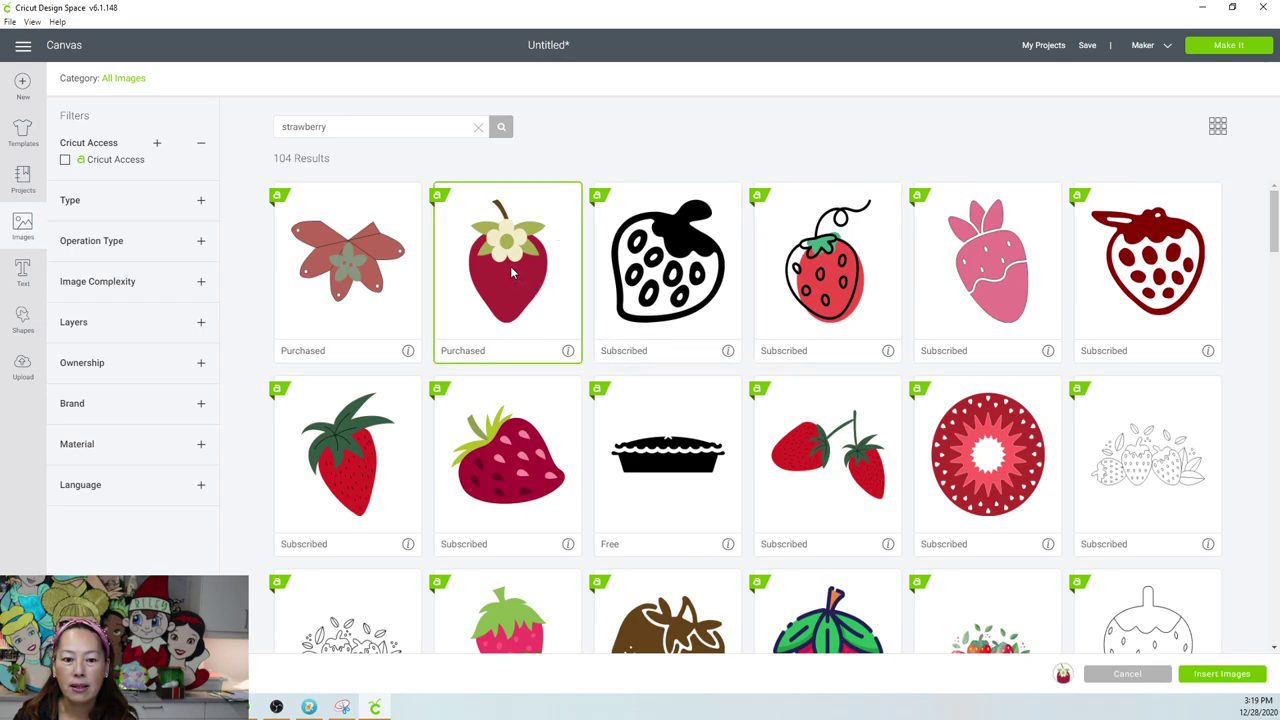
{"action": "scroll", "coordinate": [516, 316], "scroll_direction": "down", "scroll_amount": 1}
{"action": "scroll", "coordinate": [516, 316], "scroll_direction": "down", "scroll_amount": 5}
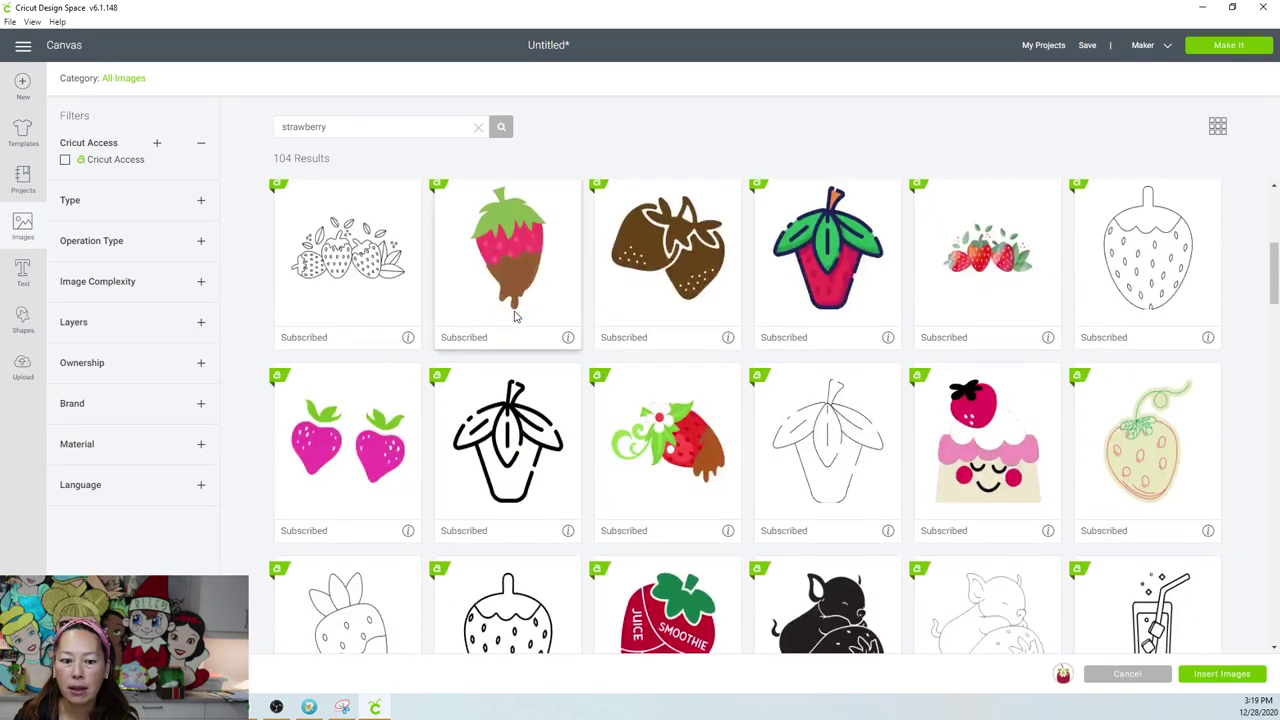
{"action": "scroll", "coordinate": [516, 316], "scroll_direction": "down", "scroll_amount": 2}
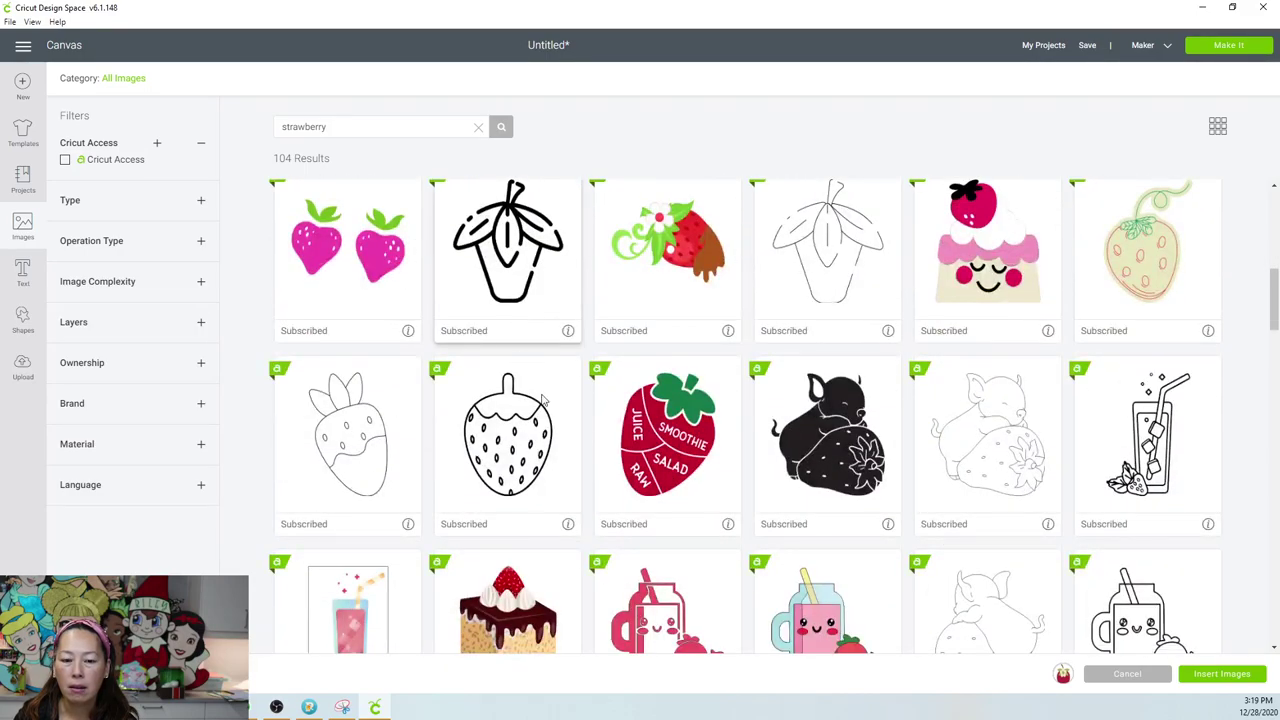
{"action": "left_click", "coordinate": [541, 455]}
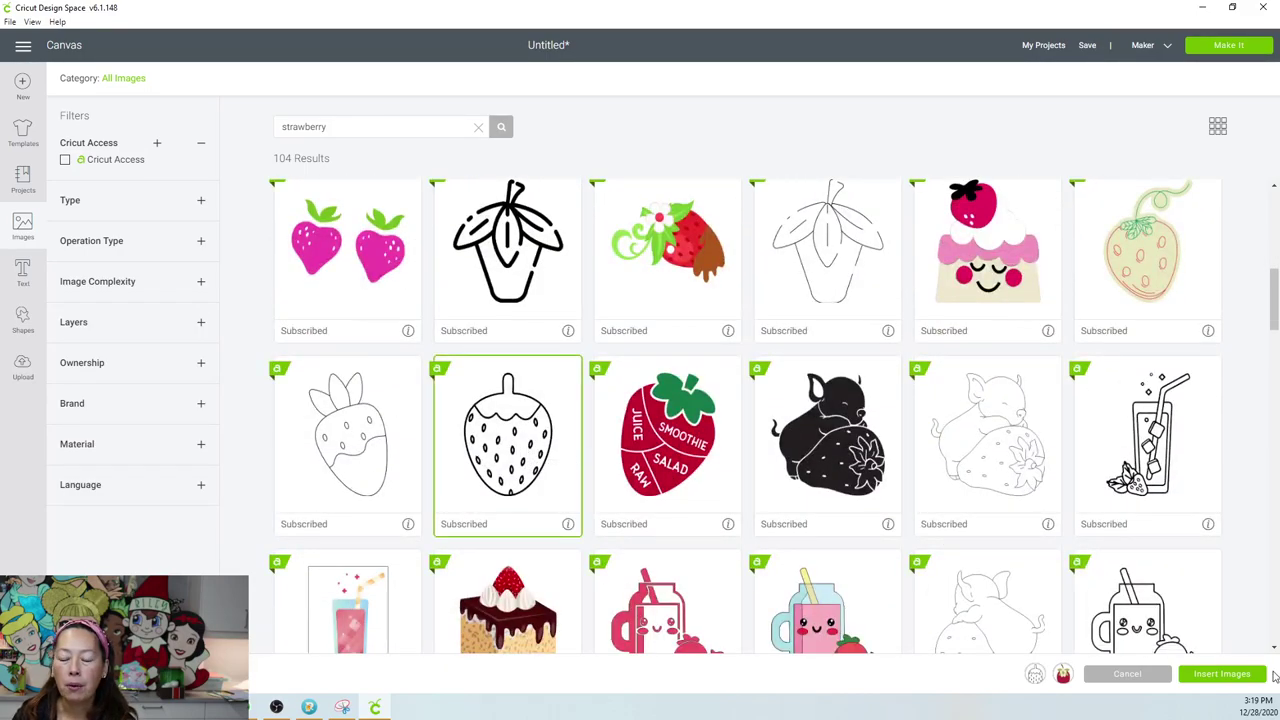
{"action": "left_click", "coordinate": [1230, 676]}
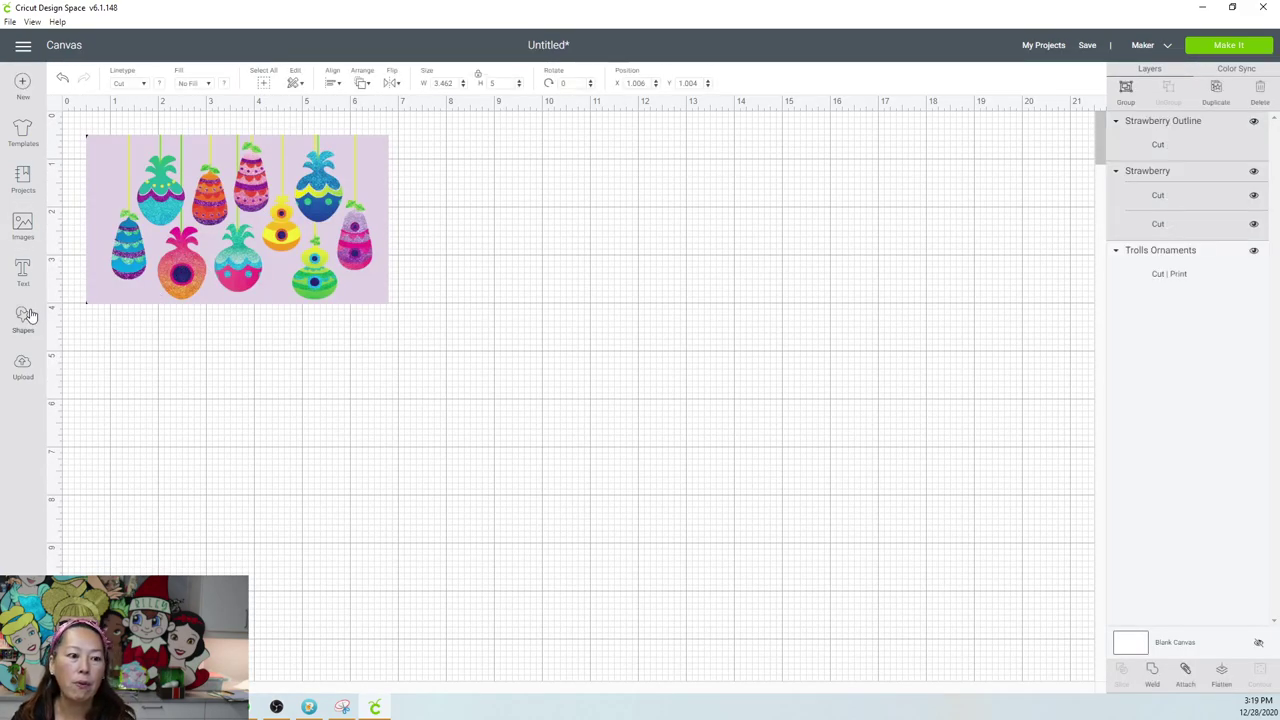
{"action": "left_click_drag", "start_coordinate": [243, 348], "coordinate": [748, 278]}
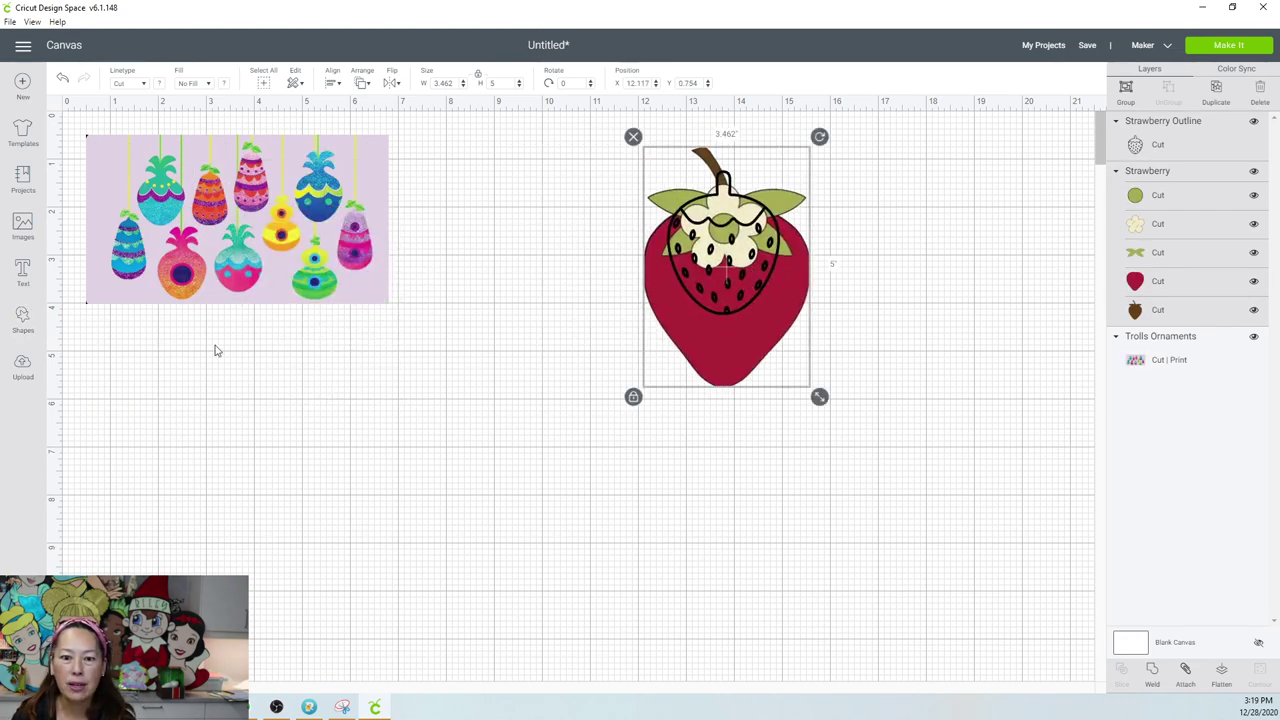
Search the image library for "poppy" and filter the results to uploaded images.
{"action": "left_click", "coordinate": [22, 226]}
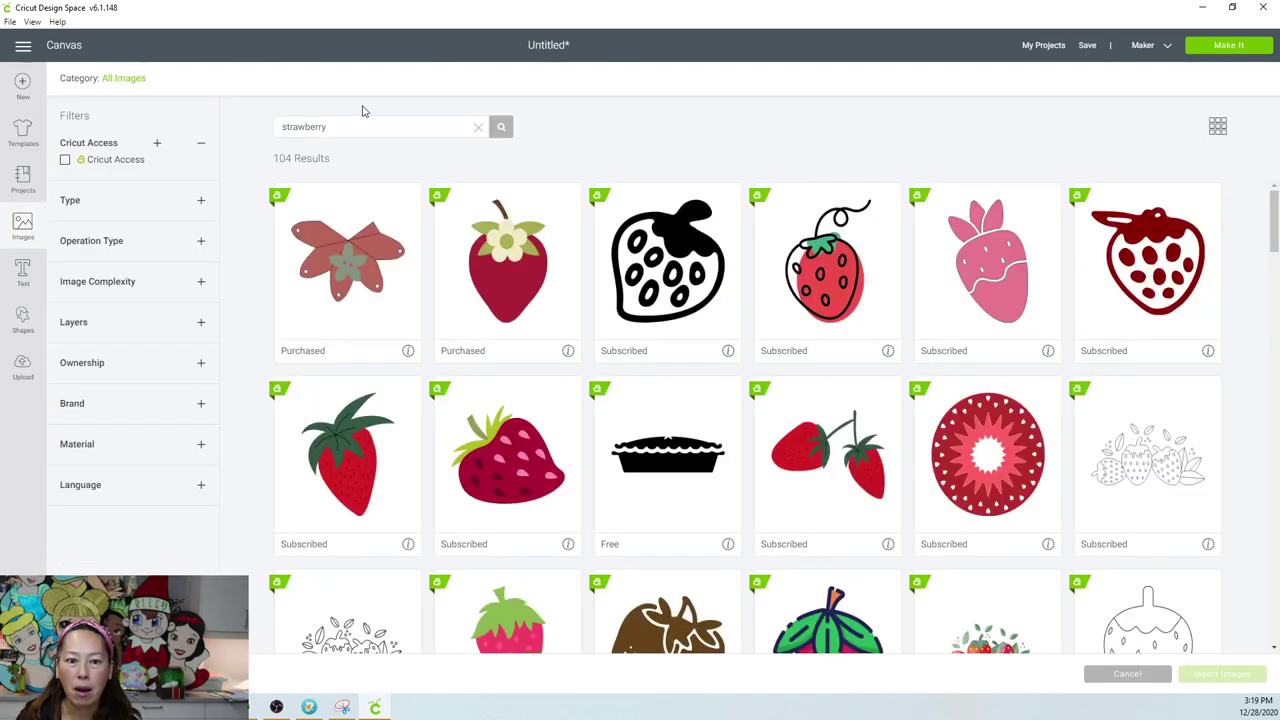
{"action": "double_click", "coordinate": [353, 127]}
{"action": "type", "text": "pop"}
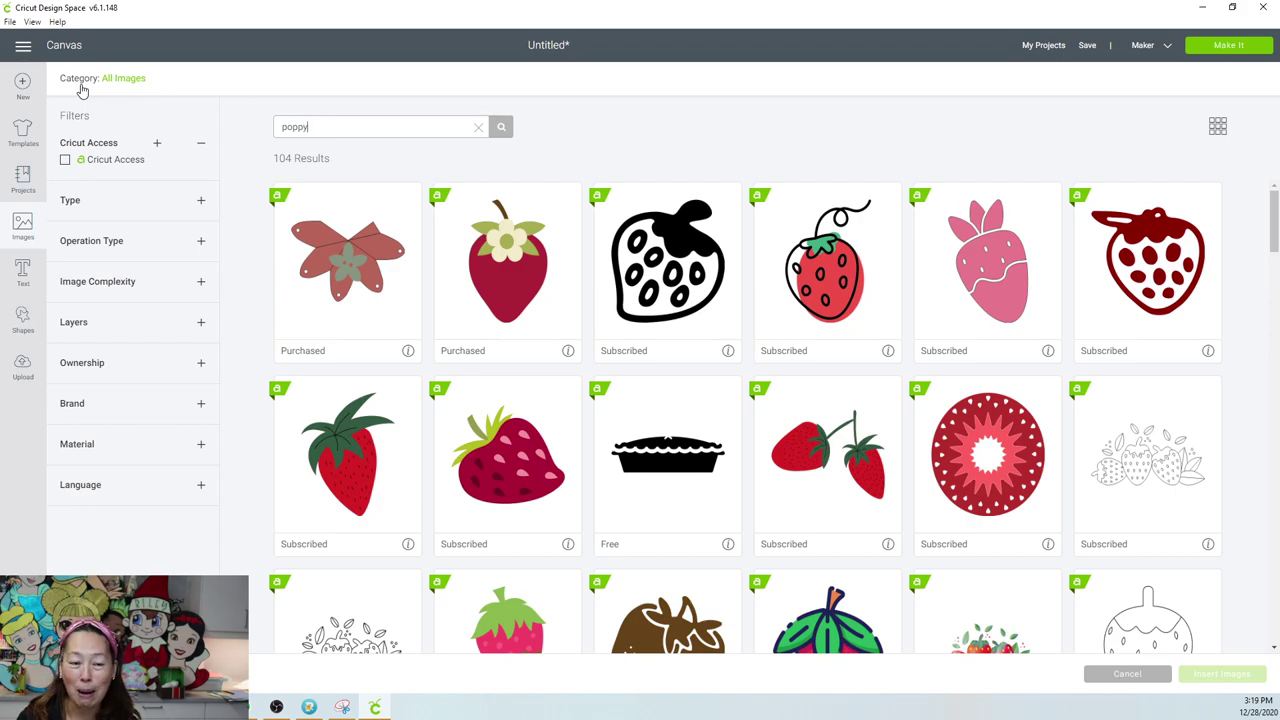
{"action": "type", "text": "py"}
{"action": "key", "text": "Return"}
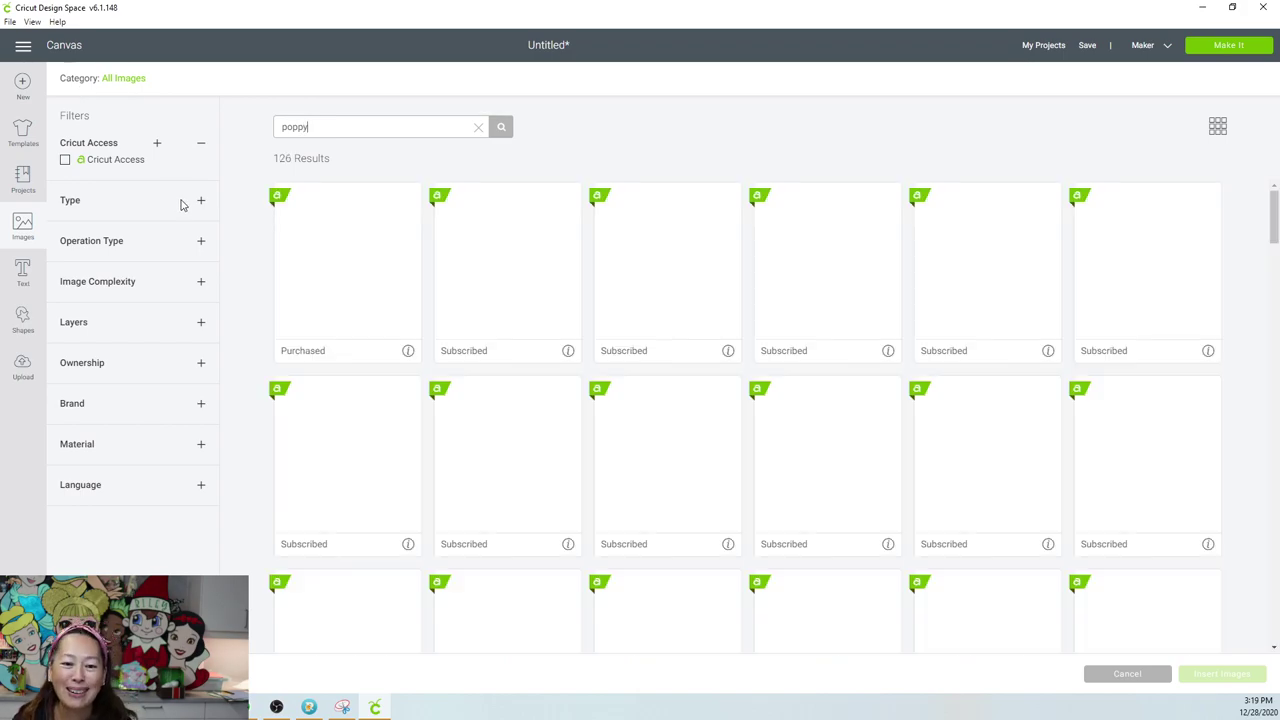
{"action": "scroll", "coordinate": [608, 316], "scroll_direction": "down", "scroll_amount": 4}
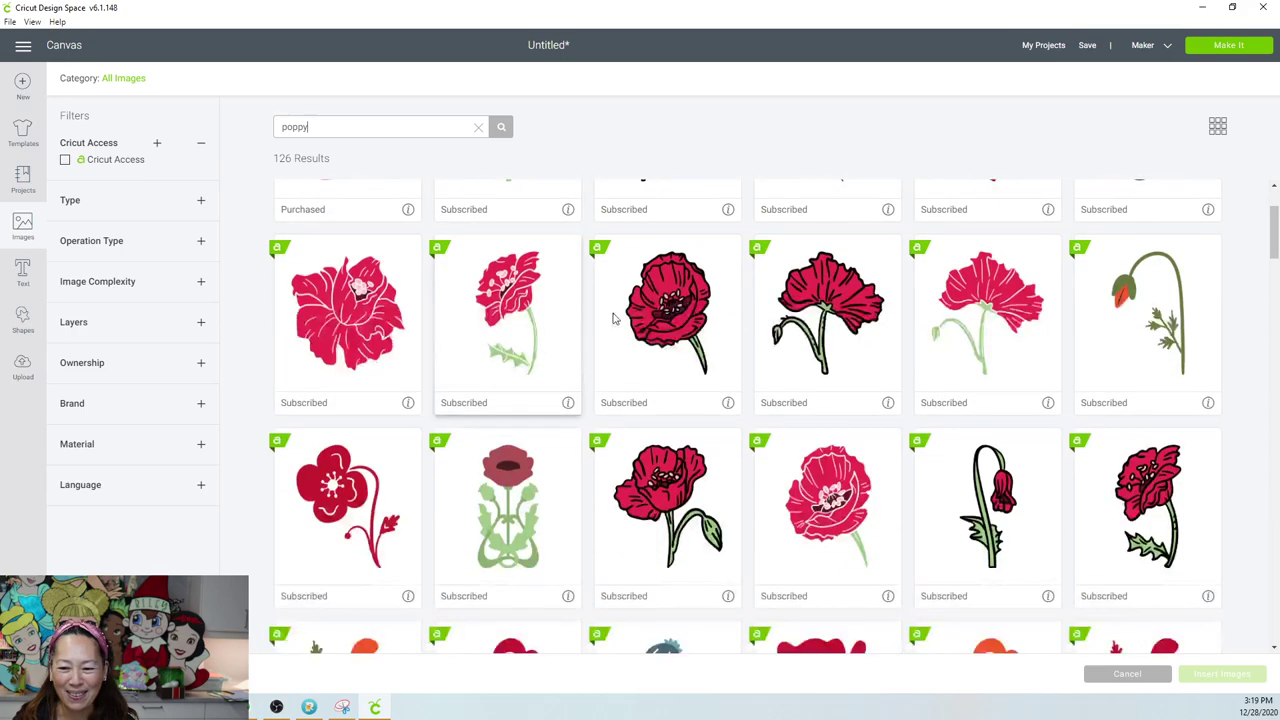
{"action": "left_click", "coordinate": [201, 364]}
{"action": "left_click", "coordinate": [84, 383]}
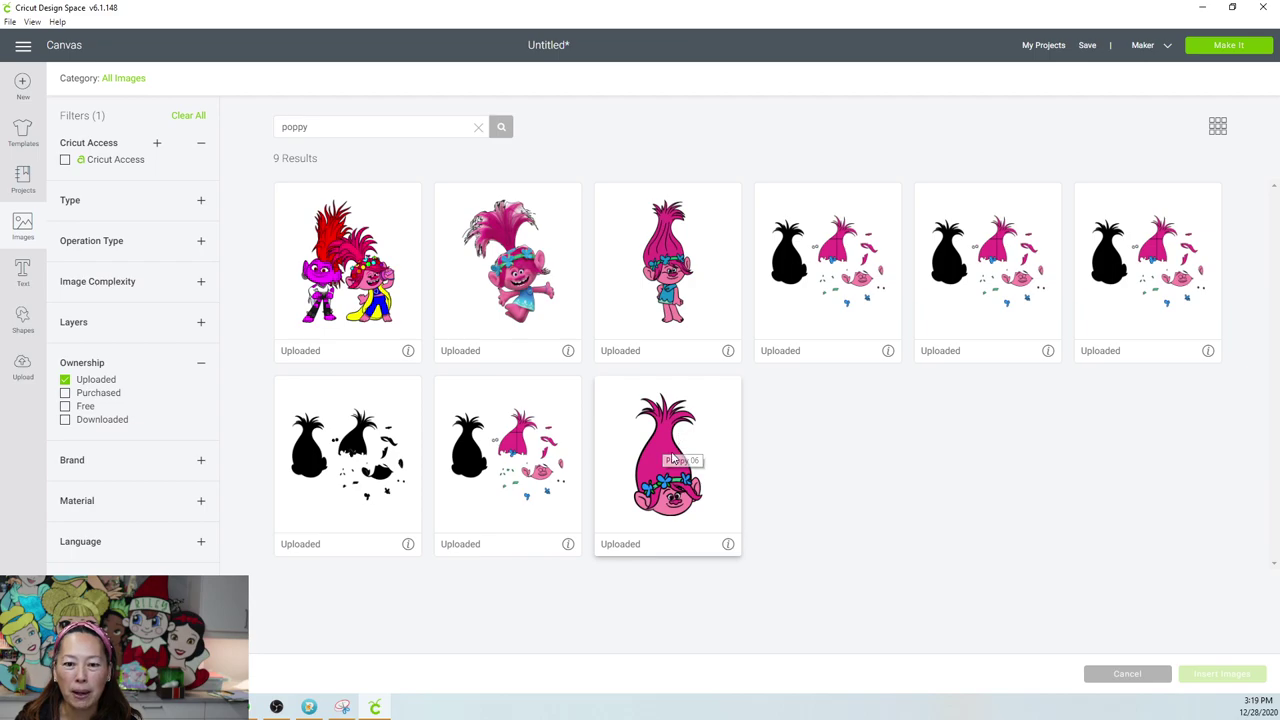
Insert the uploaded Poppy 06 troll head image and ungroup it into separate layers.
{"action": "left_click", "coordinate": [673, 456]}
{"action": "left_click", "coordinate": [1226, 674]}
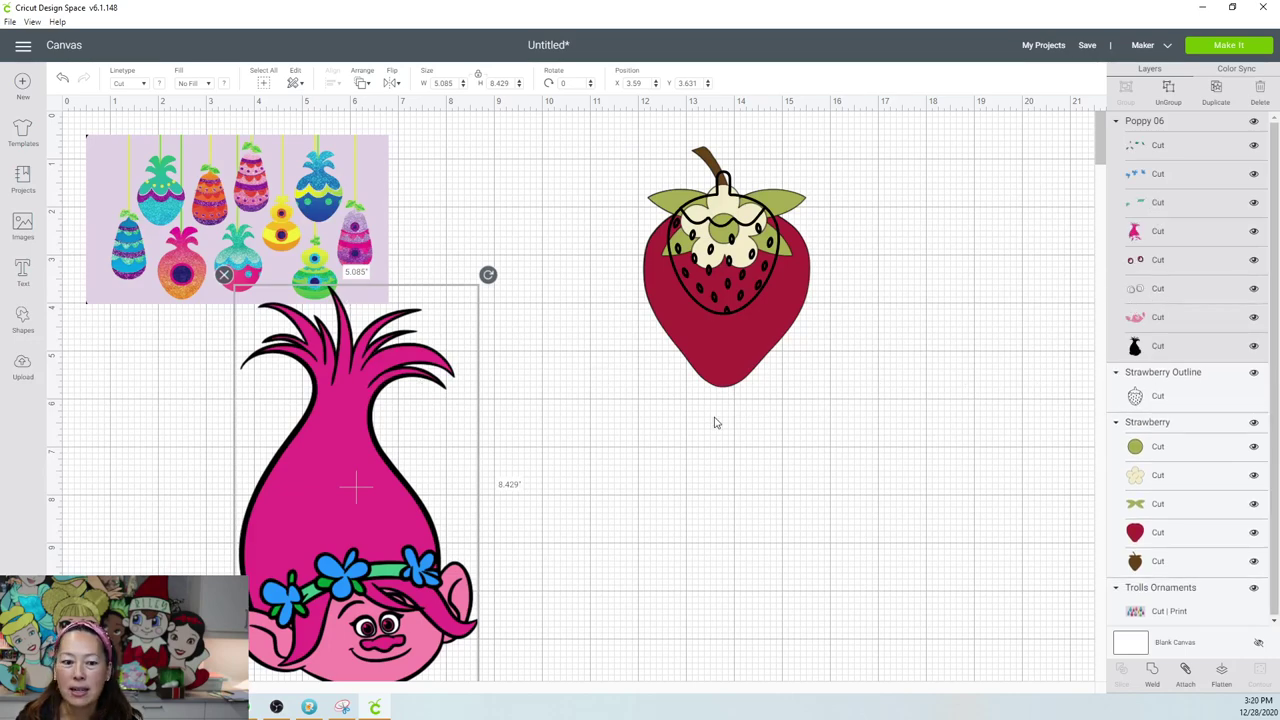
{"action": "scroll", "coordinate": [714, 422], "scroll_direction": "down", "scroll_amount": 1}
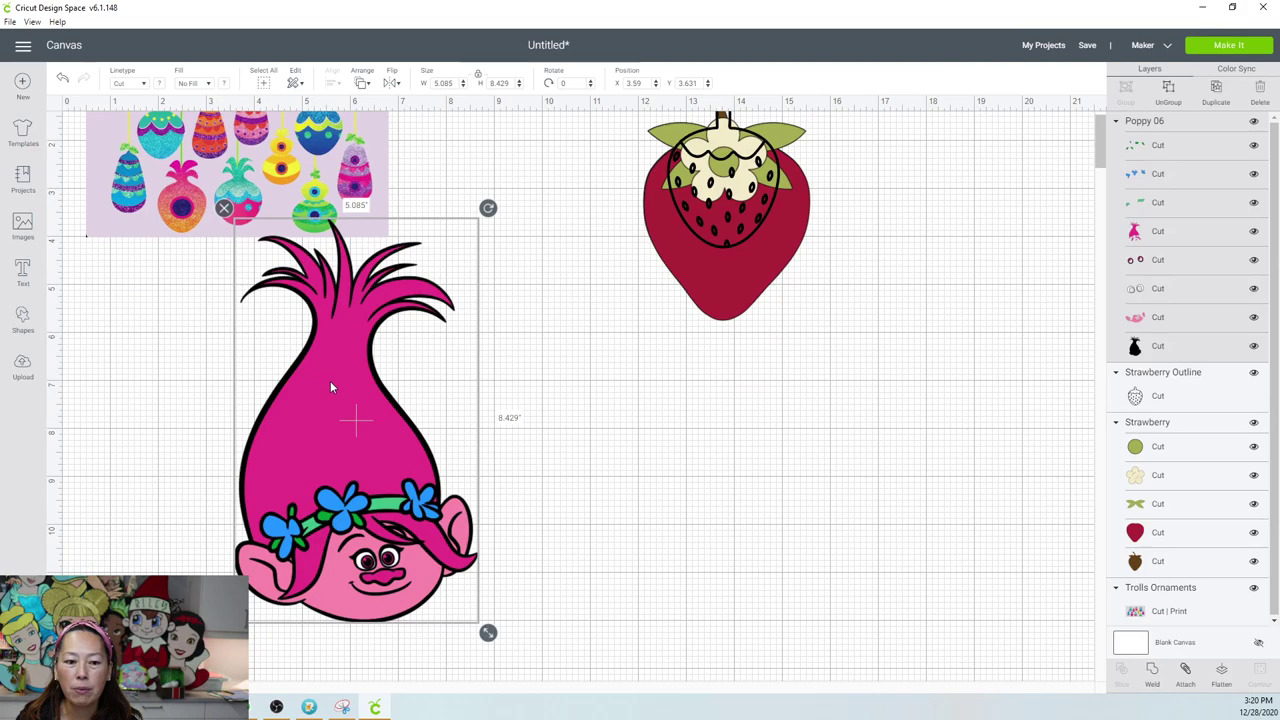
{"action": "left_click", "coordinate": [1166, 92]}
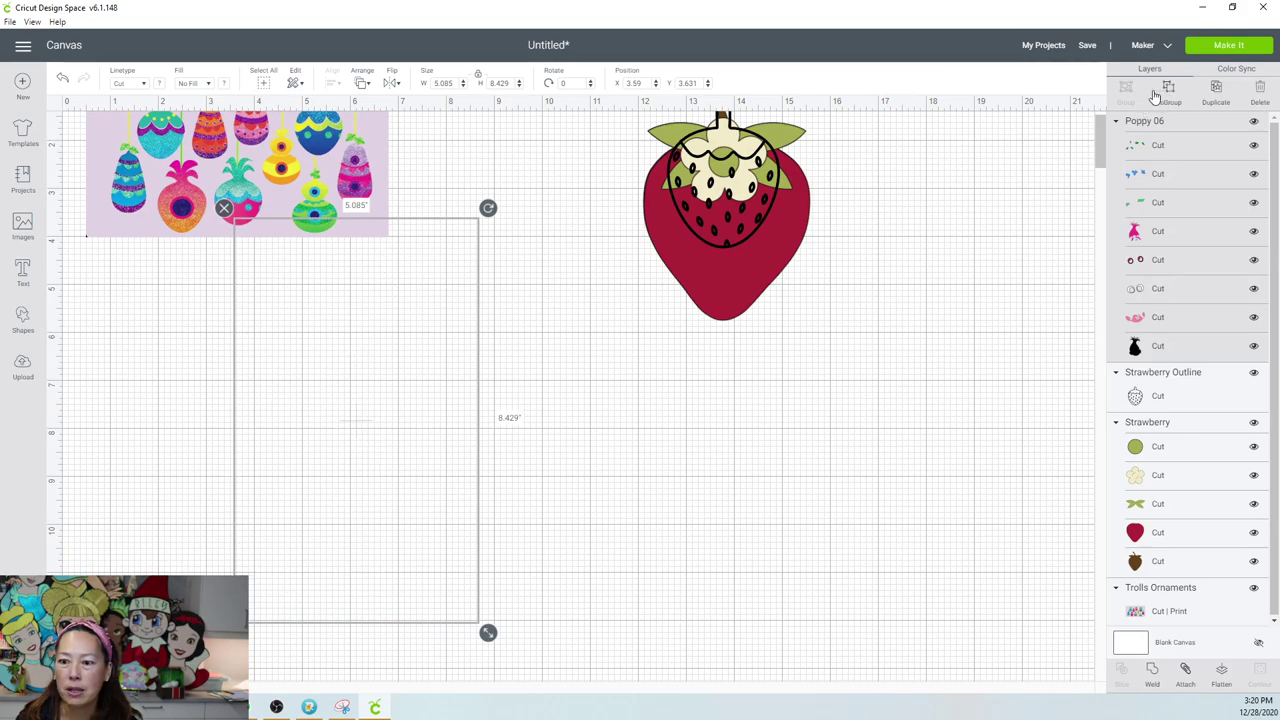
Pull the pink hair and black silhouette away from the troll head, and delete every Poppy 06 layer except the black silhouette.
{"action": "left_click_drag", "start_coordinate": [340, 356], "coordinate": [762, 393]}
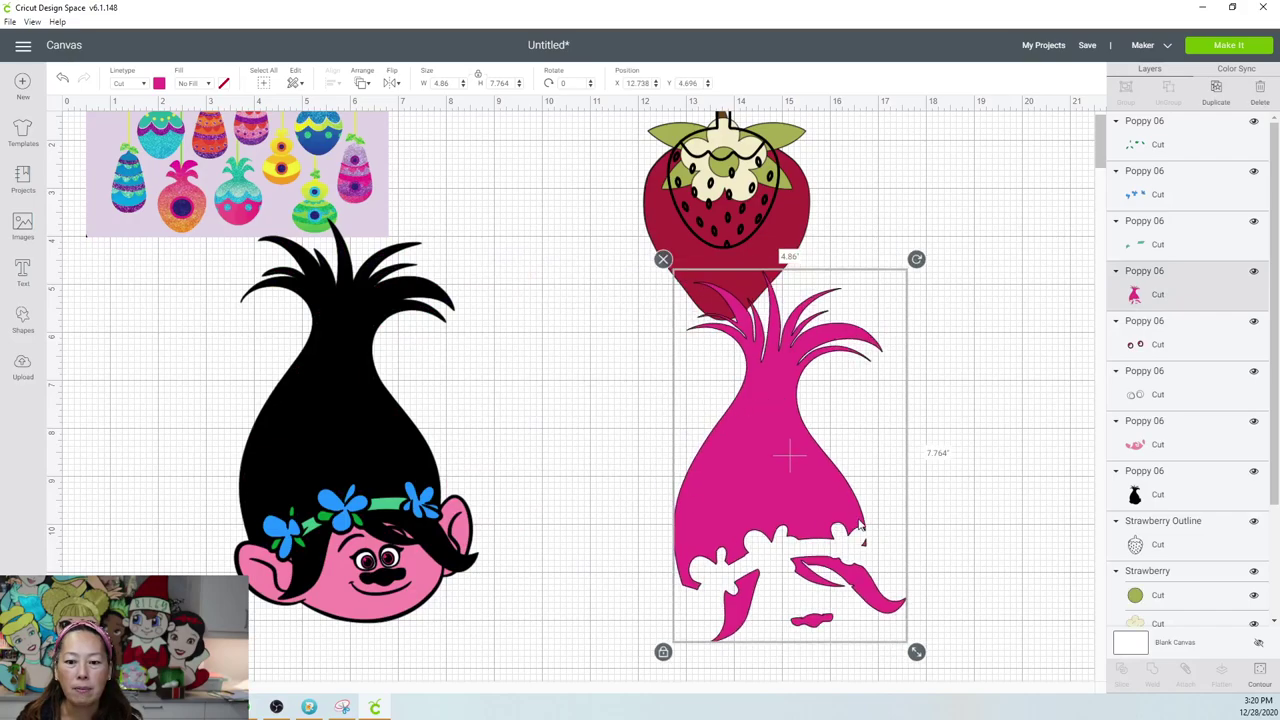
{"action": "left_click_drag", "start_coordinate": [351, 440], "coordinate": [446, 215]}
{"action": "left_click_drag", "start_coordinate": [158, 502], "coordinate": [894, 640]}
{"action": "key", "text": "Delete"}
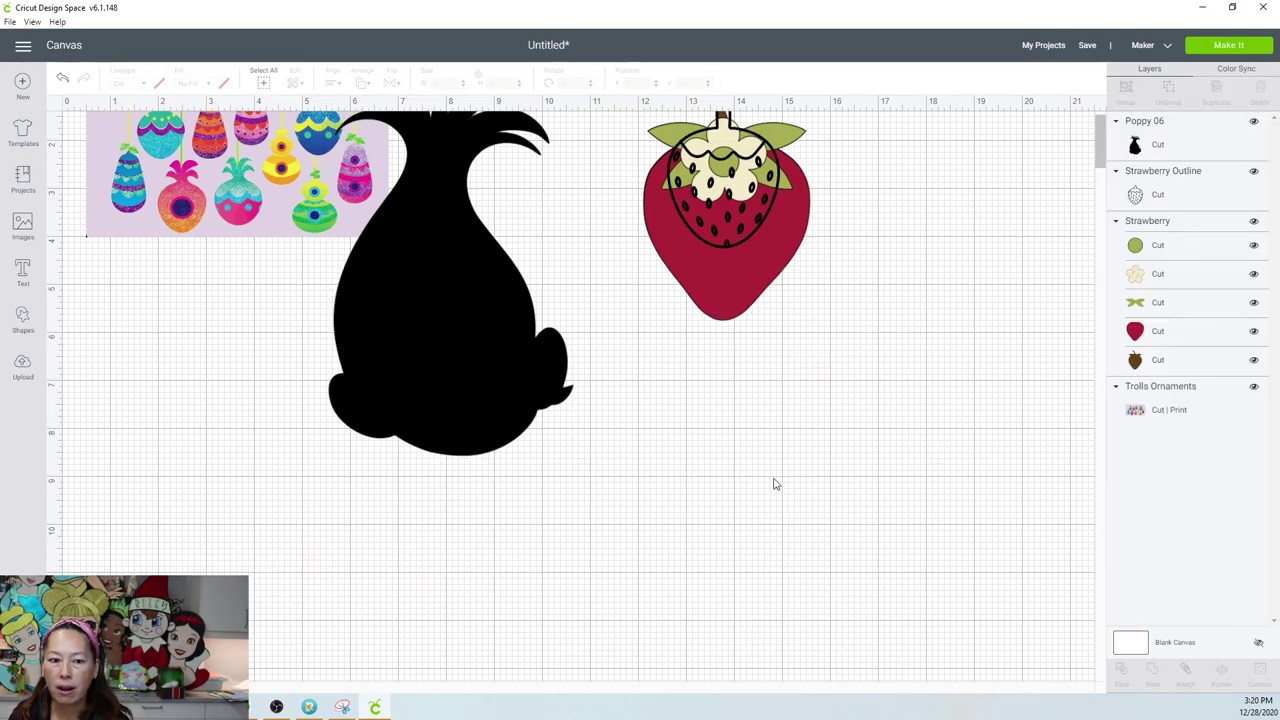
Spread the shapes out, placing the strawberry outline near the ornaments picture, the red strawberry beside it and the Poppy silhouette farthest away.
{"action": "left_click_drag", "start_coordinate": [393, 298], "coordinate": [800, 408]}
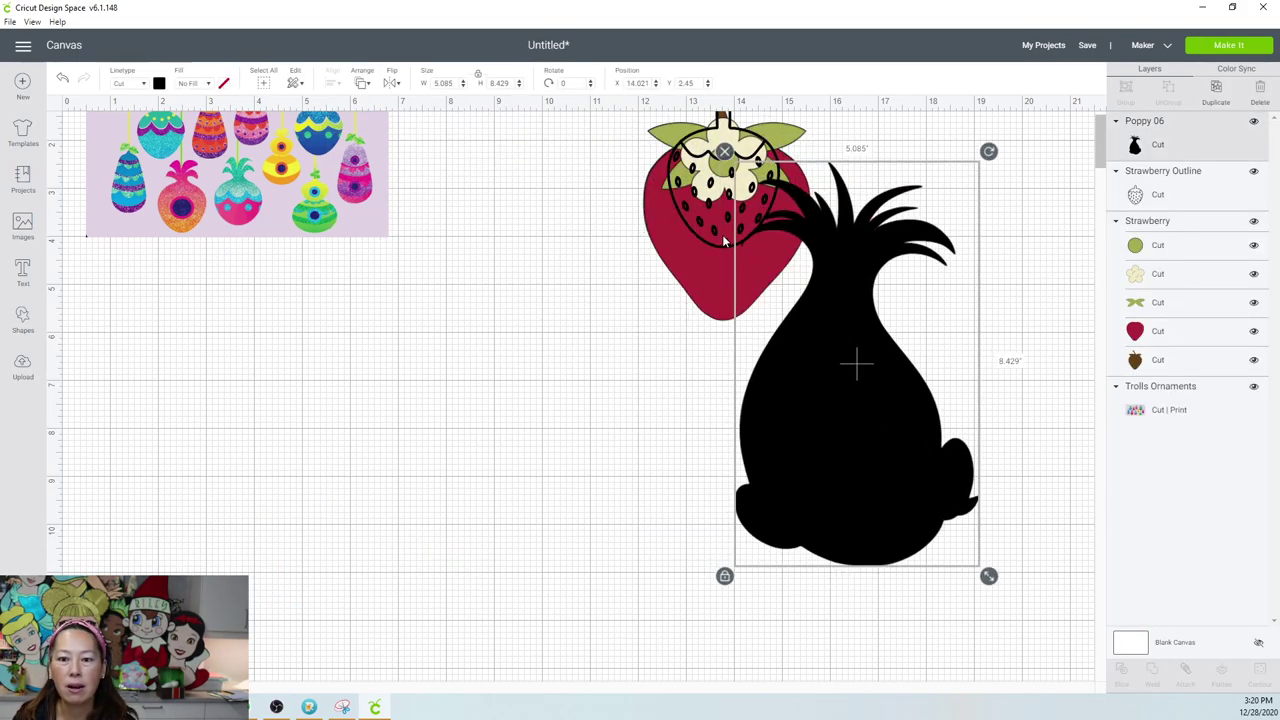
{"action": "scroll", "coordinate": [238, 250], "scroll_direction": "up", "scroll_amount": 2}
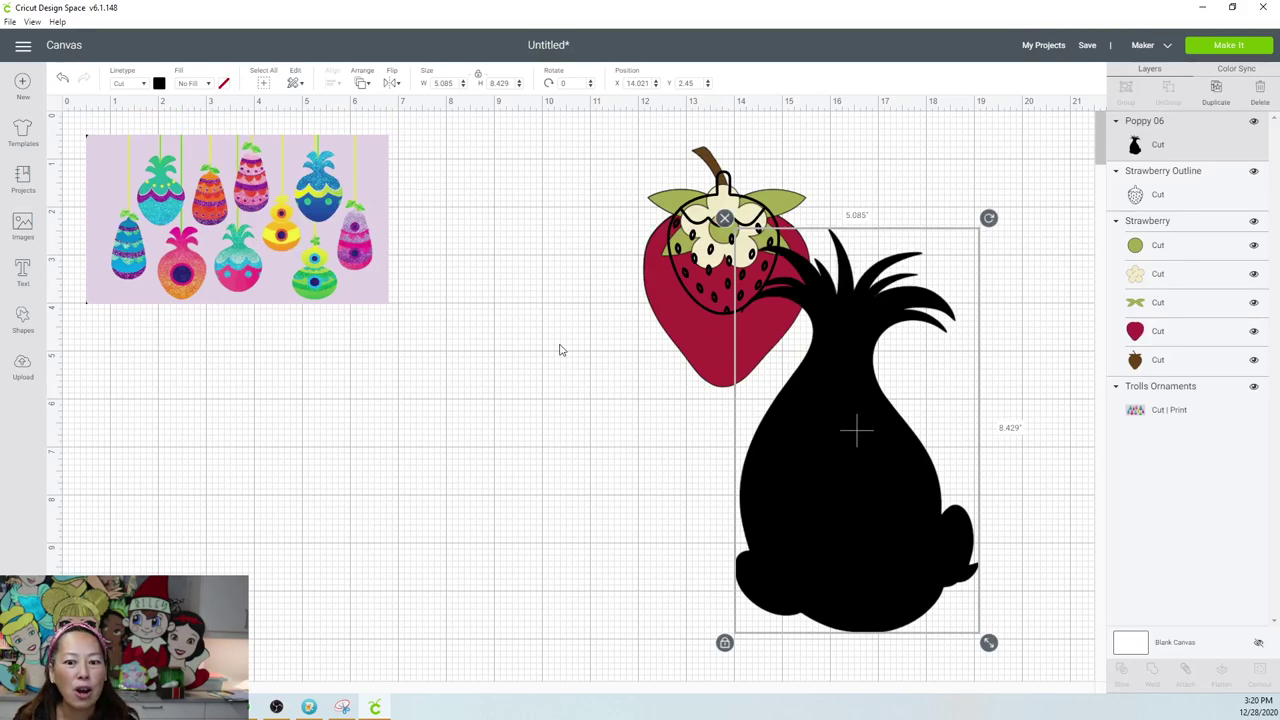
{"action": "left_click_drag", "start_coordinate": [718, 286], "coordinate": [343, 373]}
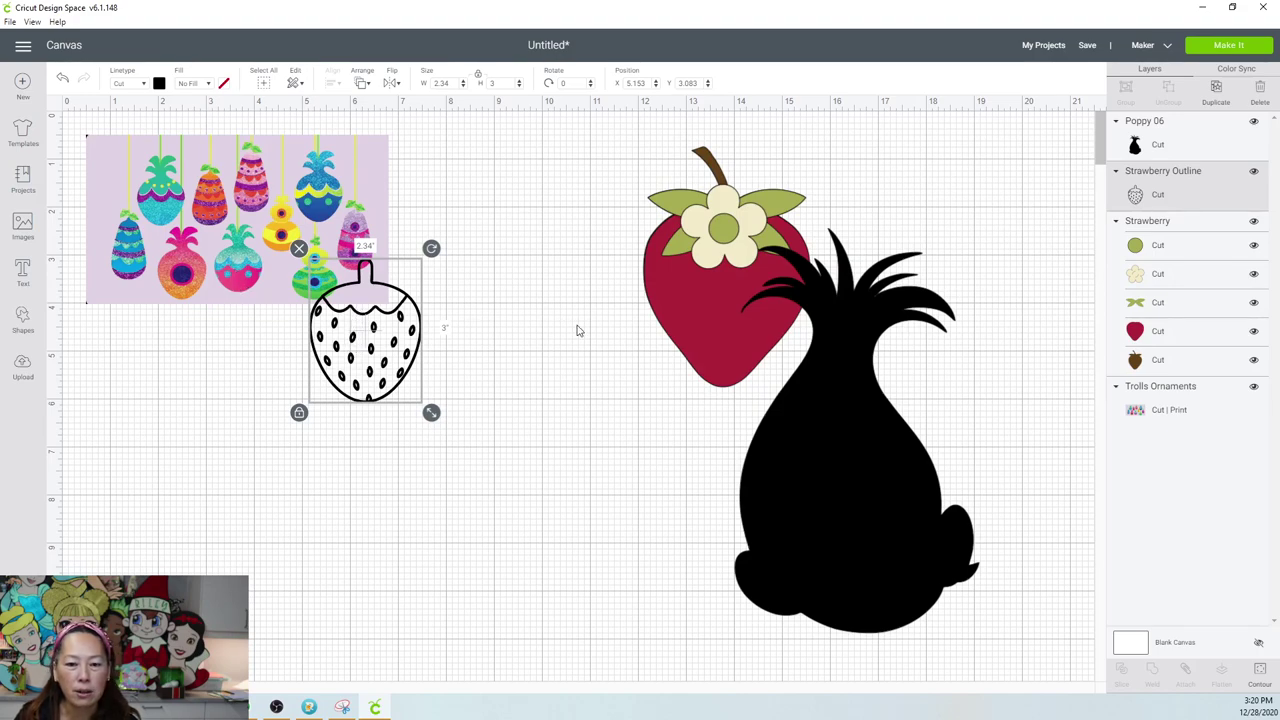
{"action": "left_click_drag", "start_coordinate": [686, 290], "coordinate": [517, 293]}
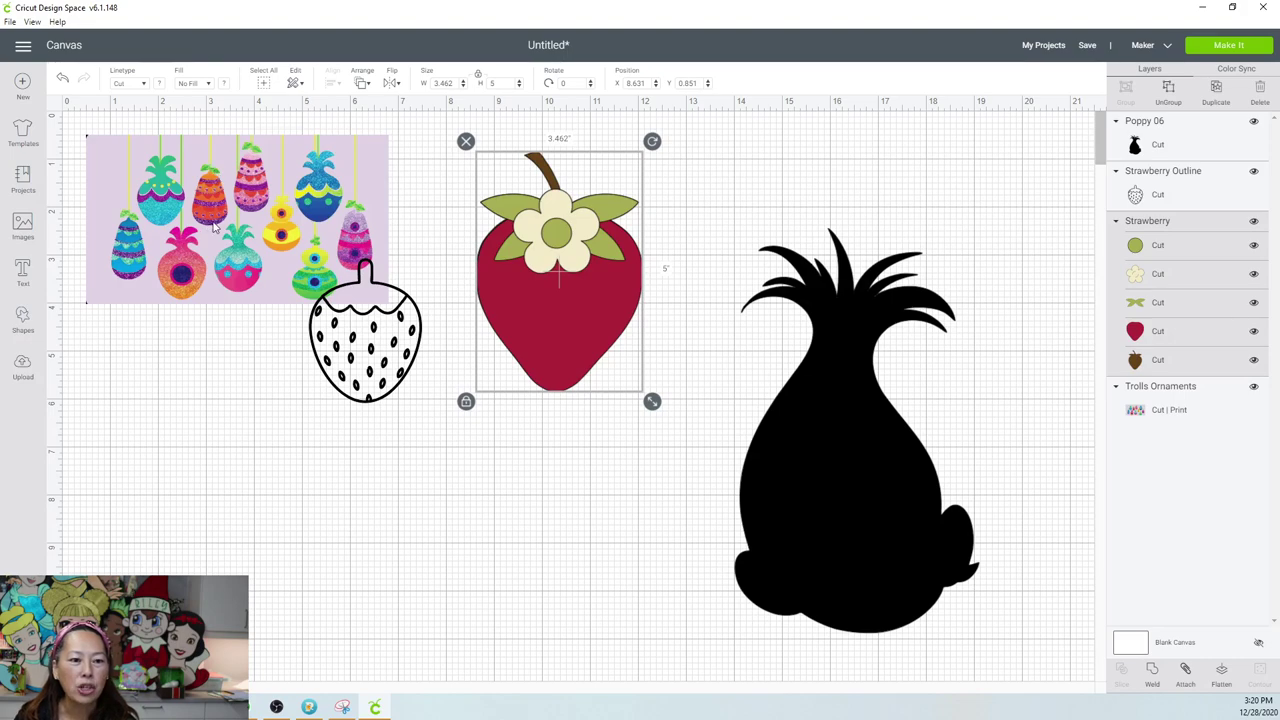
Search the image library for "eggplant" without the Uploaded filter, examine the results for a suitable ornament shape, and leave without inserting any.
{"action": "left_click", "coordinate": [22, 222]}
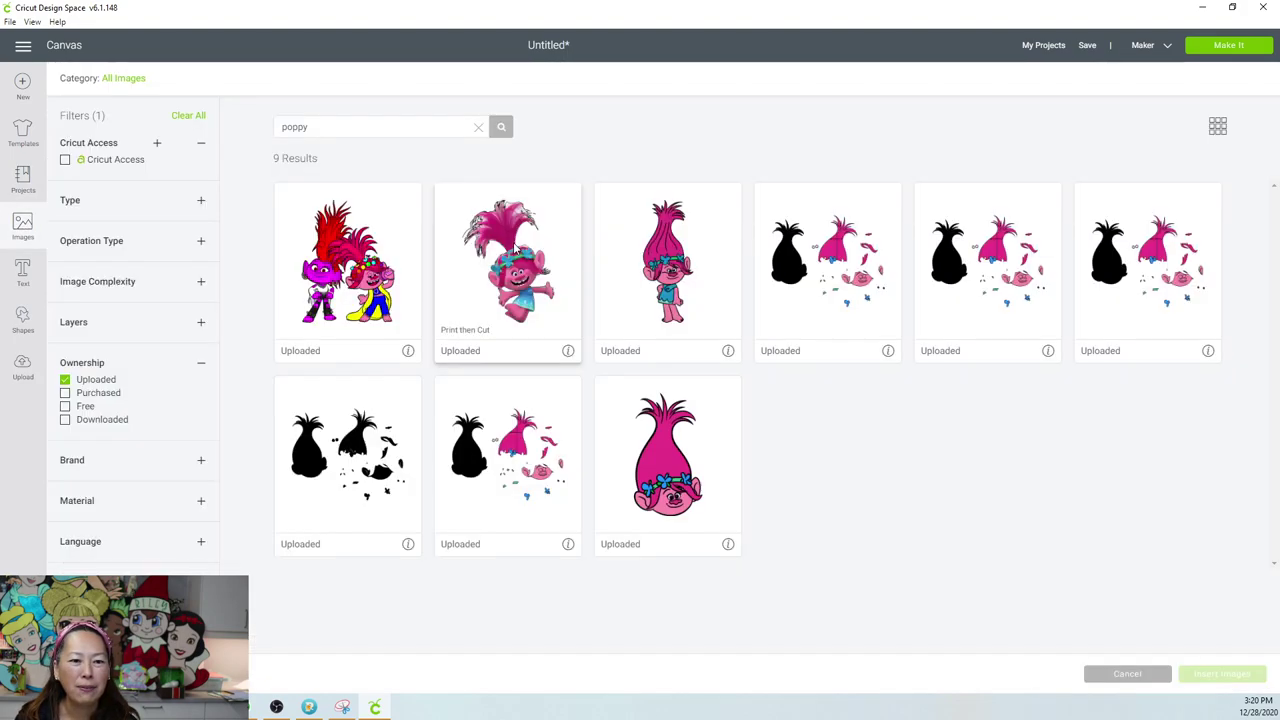
{"action": "left_click", "coordinate": [349, 129]}
{"action": "type", "text": "eggplant"}
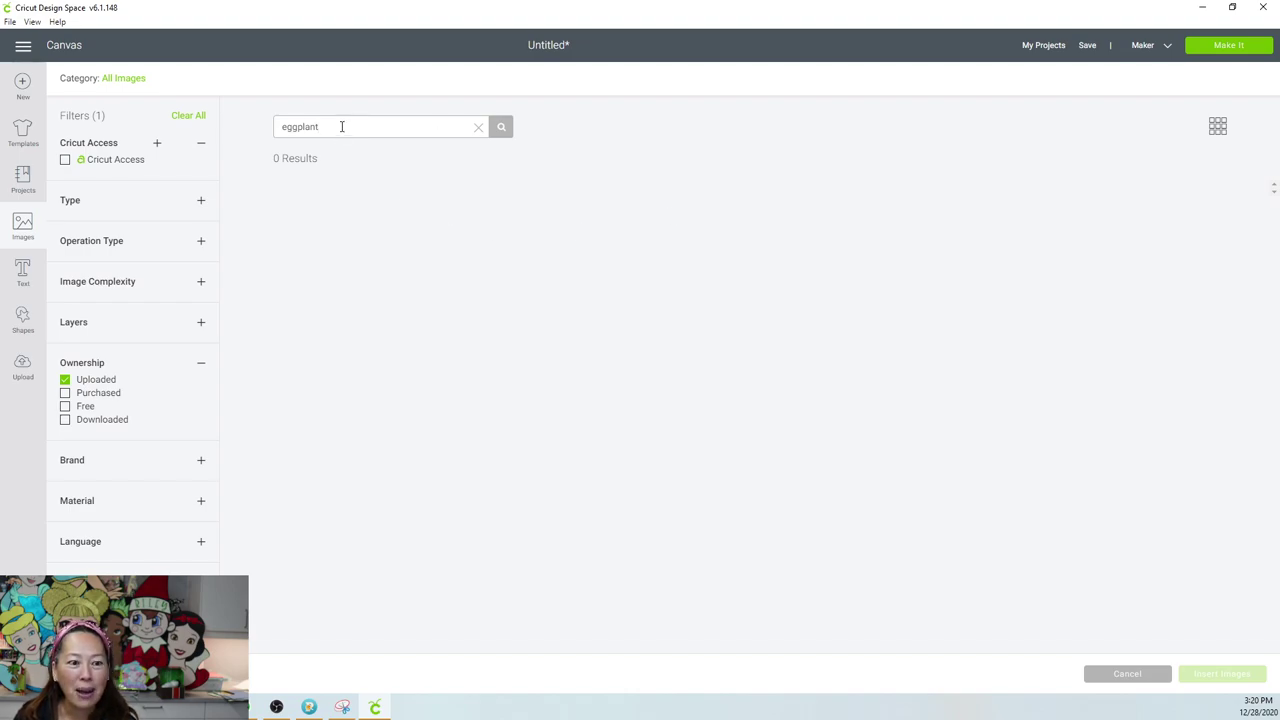
{"action": "left_click", "coordinate": [65, 380]}
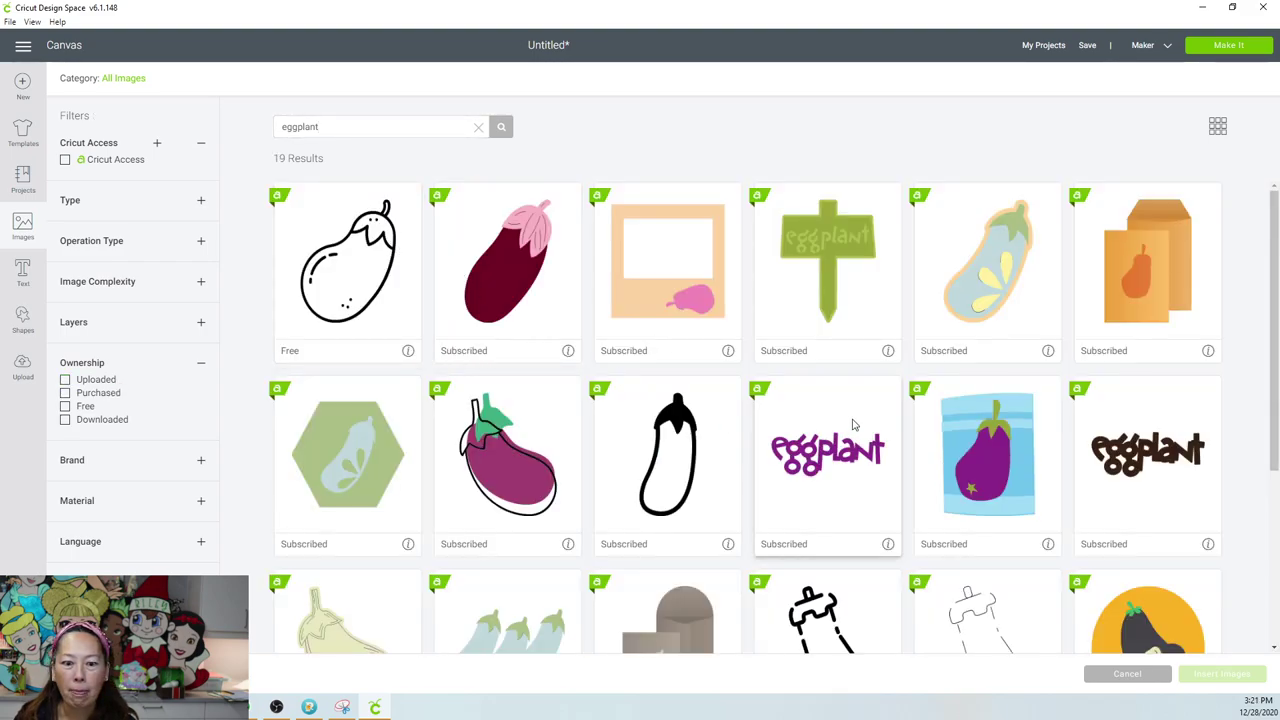
{"action": "scroll", "coordinate": [663, 398], "scroll_direction": "down", "scroll_amount": 2}
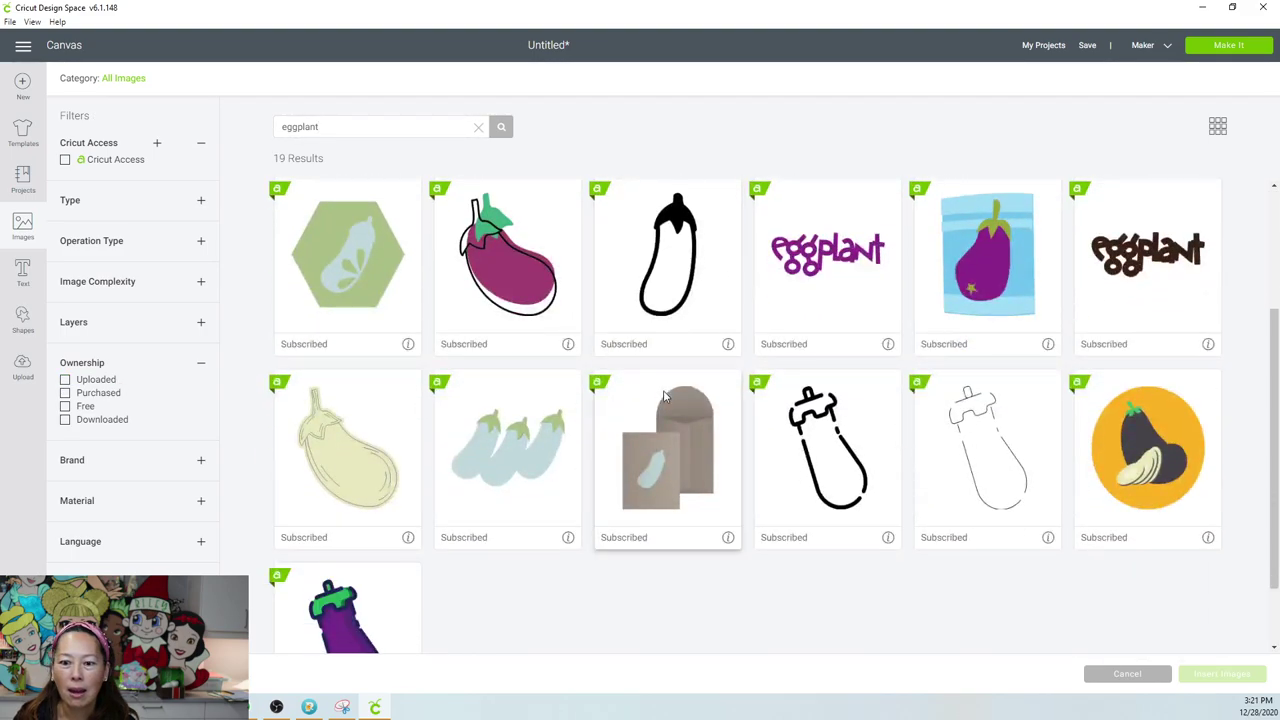
{"action": "scroll", "coordinate": [663, 397], "scroll_direction": "down", "scroll_amount": 1}
{"action": "scroll", "coordinate": [663, 397], "scroll_direction": "up", "scroll_amount": 2}
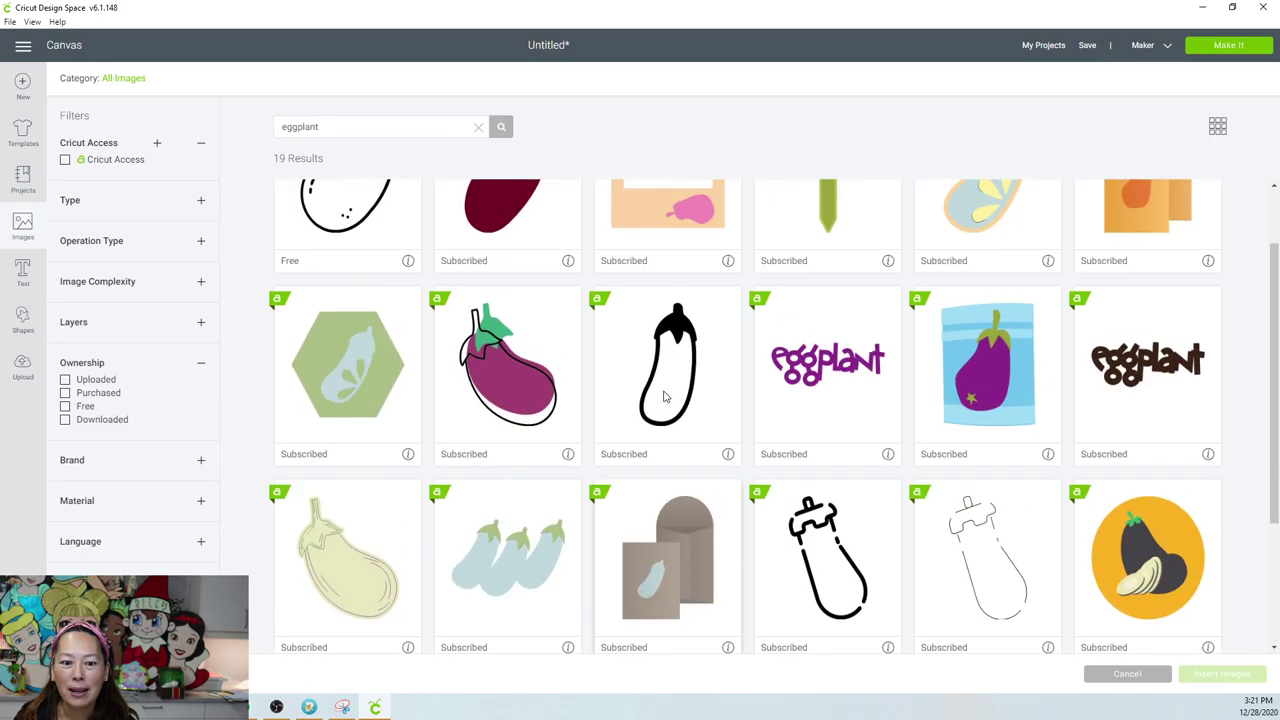
{"action": "scroll", "coordinate": [663, 397], "scroll_direction": "up", "scroll_amount": 1}
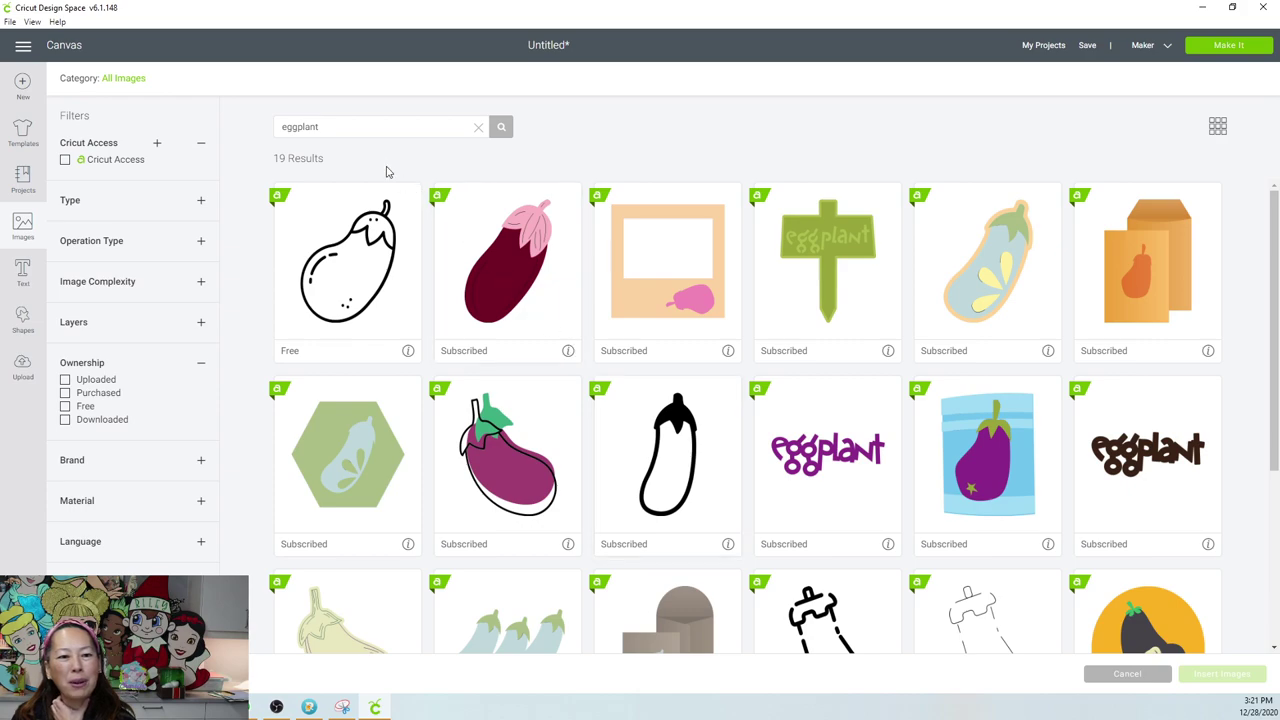
{"action": "double_click", "coordinate": [352, 130]}
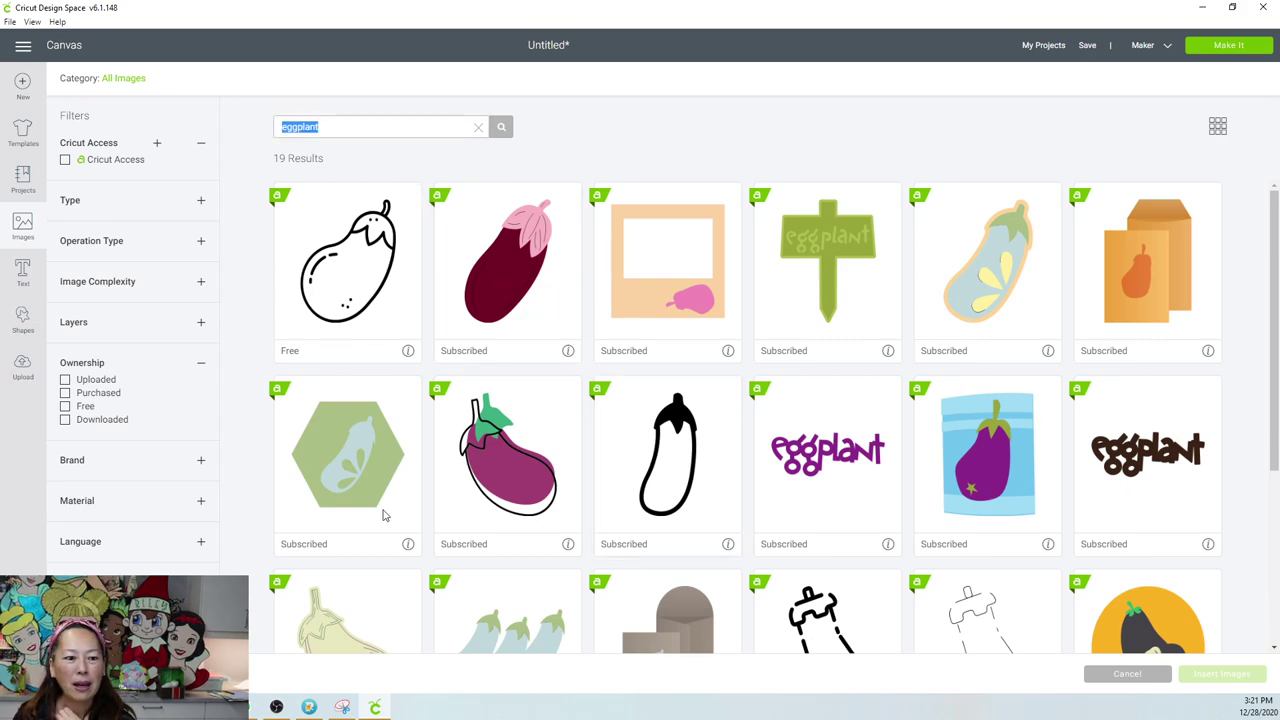
{"action": "left_click", "coordinate": [1150, 677]}
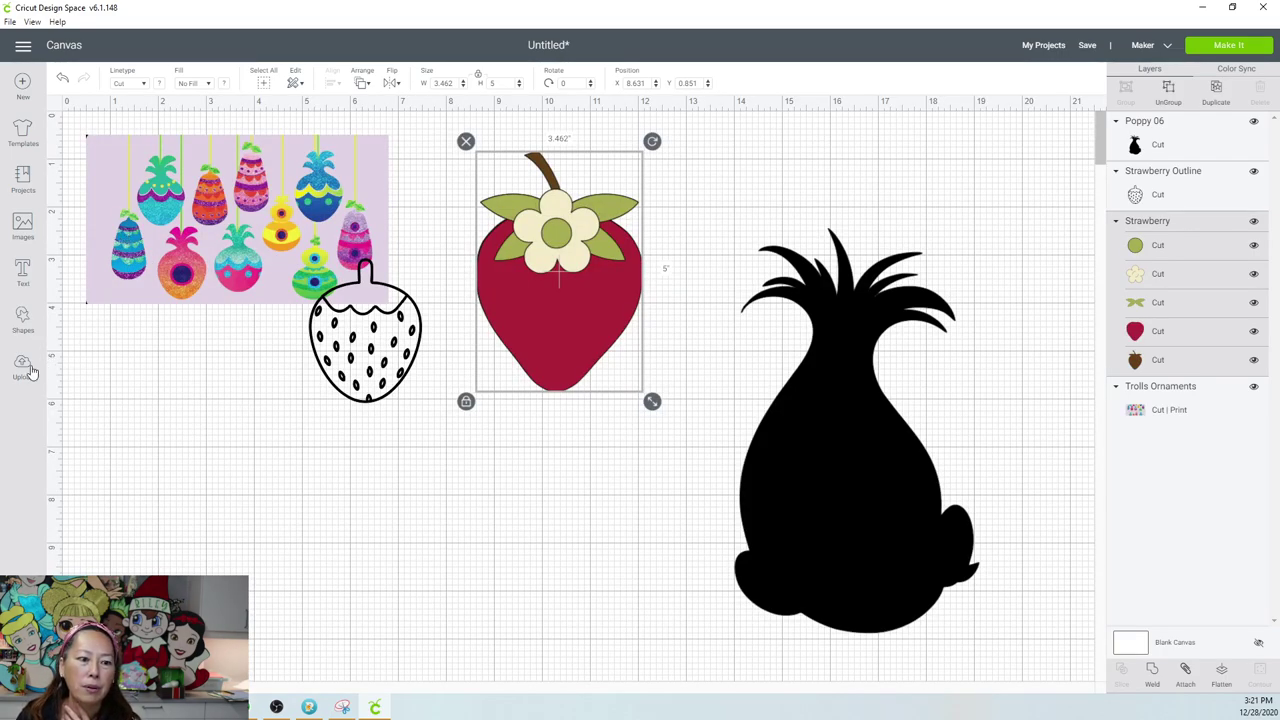
Add a circle below the strawberries, unlock its proportions and stretch it into a tall oval about 2.68 by 4.86 inches.
{"action": "left_click", "coordinate": [22, 322]}
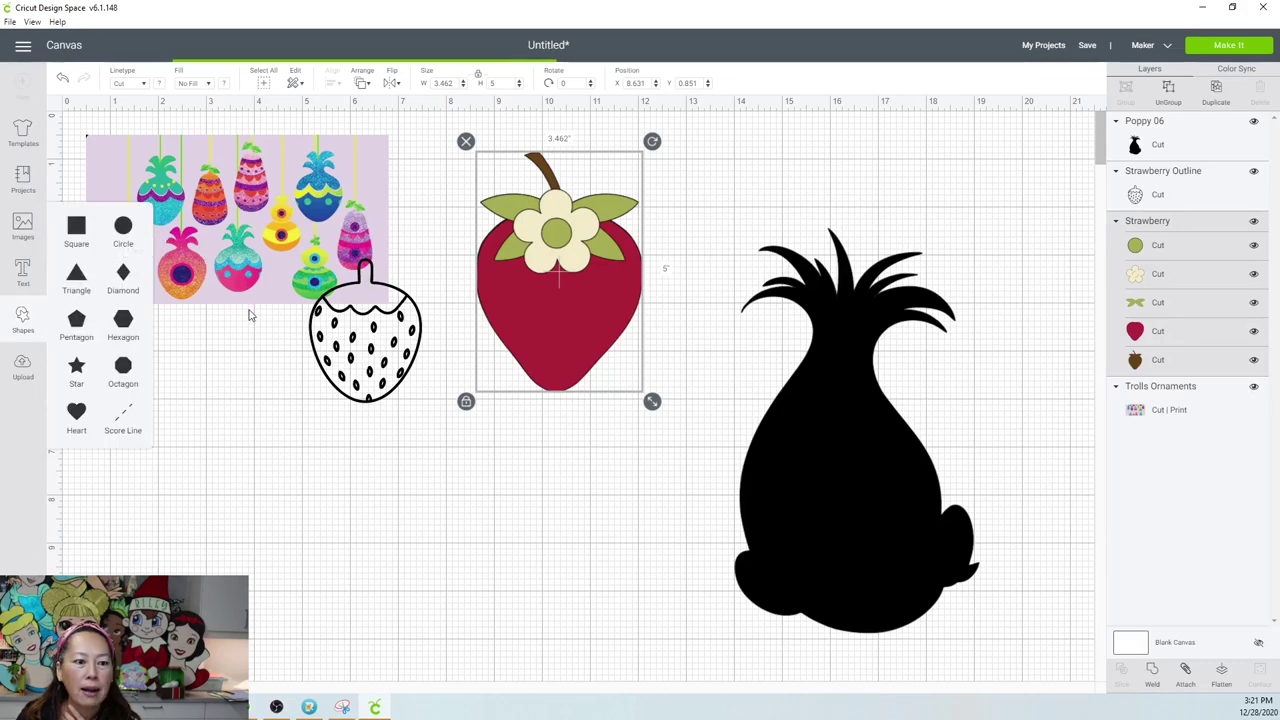
{"action": "left_click_drag", "start_coordinate": [196, 231], "coordinate": [349, 472]}
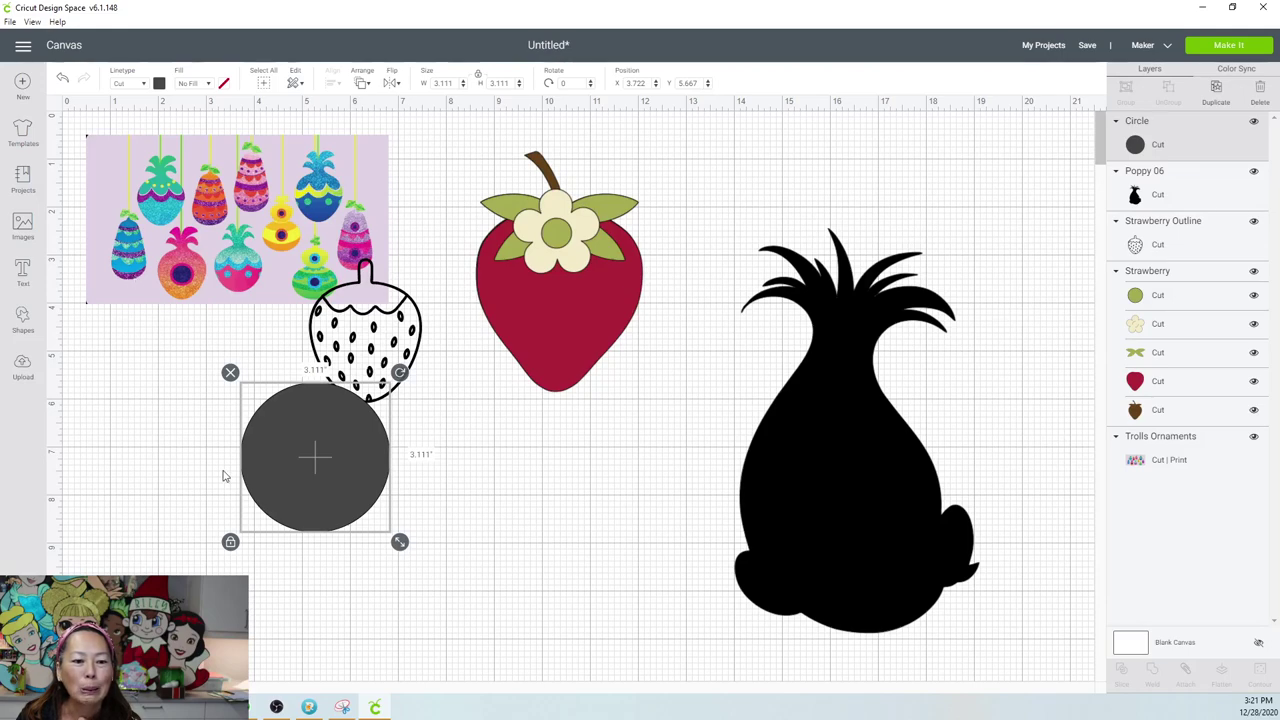
{"action": "left_click", "coordinate": [230, 542]}
{"action": "left_click_drag", "start_coordinate": [330, 477], "coordinate": [496, 440]}
{"action": "left_click_drag", "start_coordinate": [538, 521], "coordinate": [519, 608]}
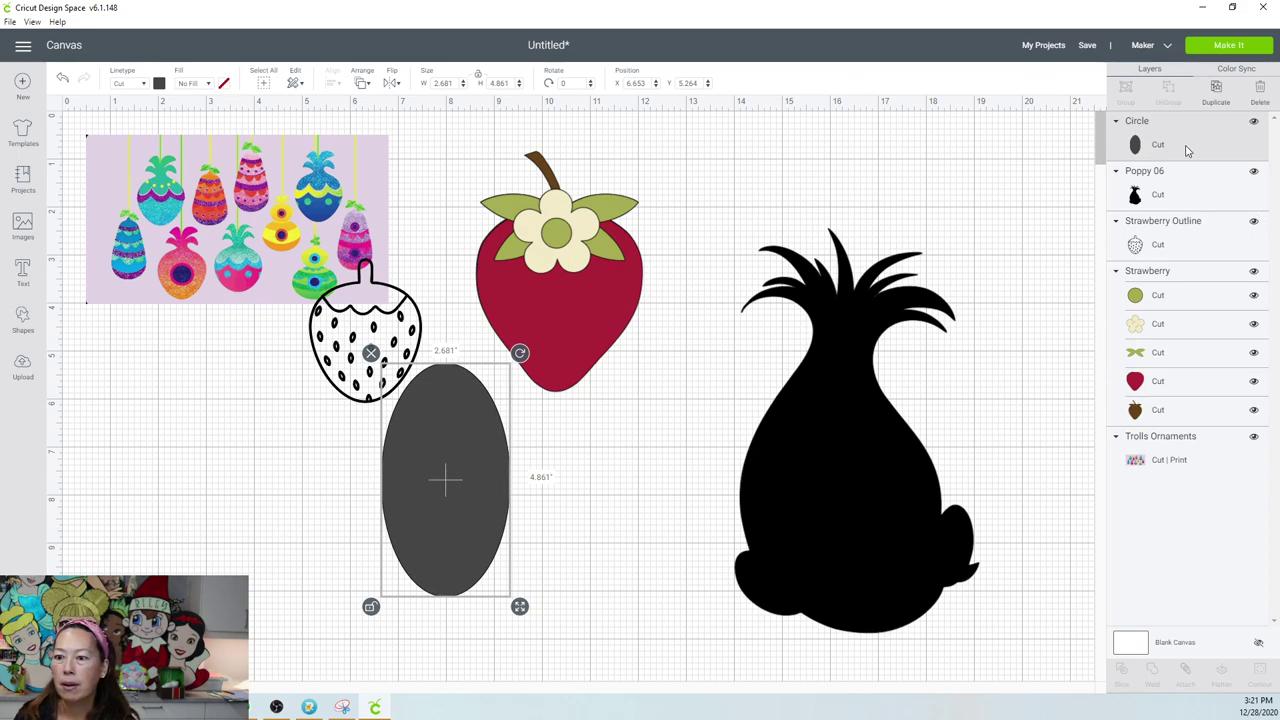
Duplicate the tall oval and shape the copy to about 2.78 by 3.73 inches, placed beside the original.
{"action": "key", "text": "ctrl+d"}
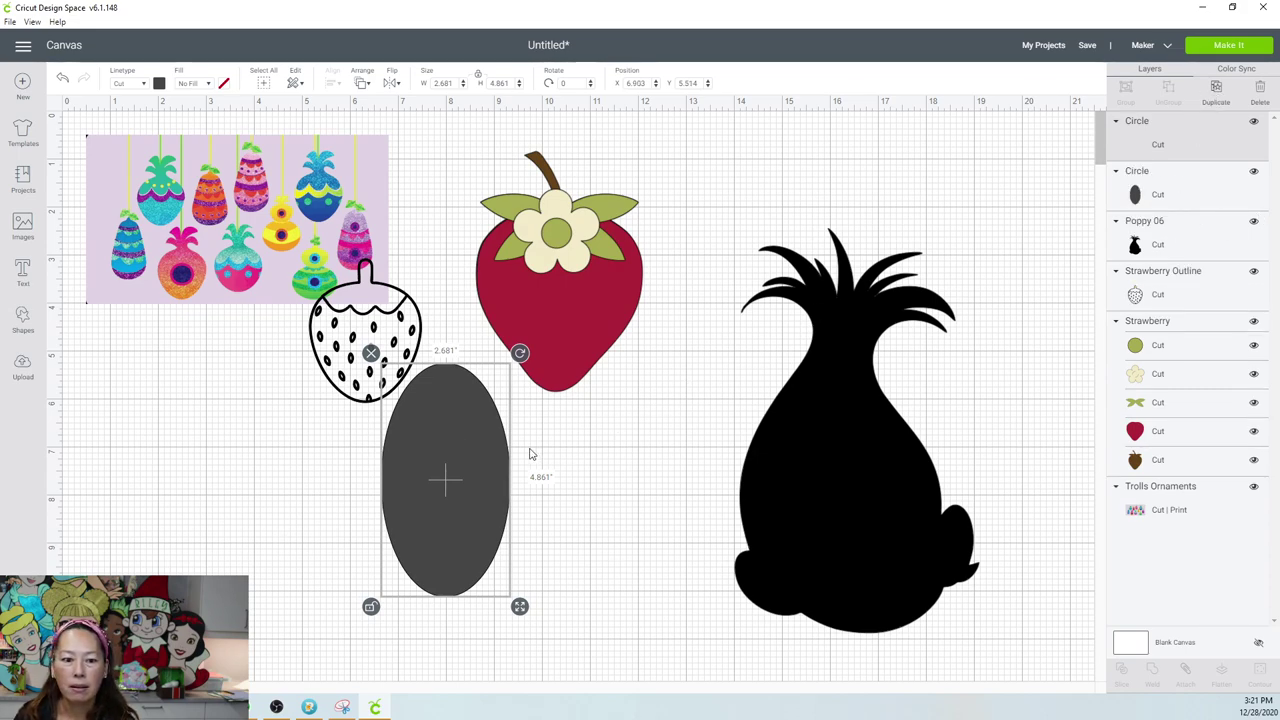
{"action": "left_click_drag", "start_coordinate": [492, 471], "coordinate": [472, 480]}
{"action": "mouse_move", "coordinate": [512, 627]}
{"action": "left_mouse_down"}
{"action": "mouse_move", "coordinate": [523, 646]}
{"action": "mouse_move", "coordinate": [516, 635]}
{"action": "left_mouse_up"}
{"action": "left_click", "coordinate": [517, 643]}
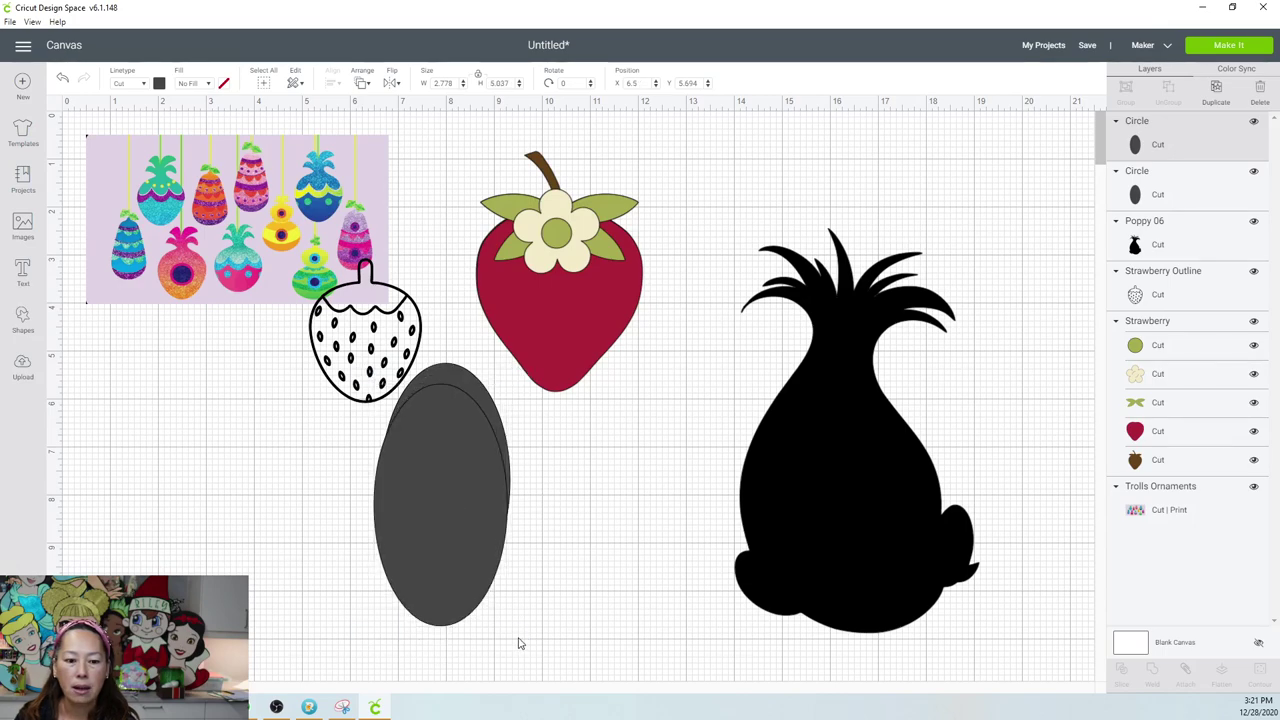
{"action": "left_click", "coordinate": [471, 506]}
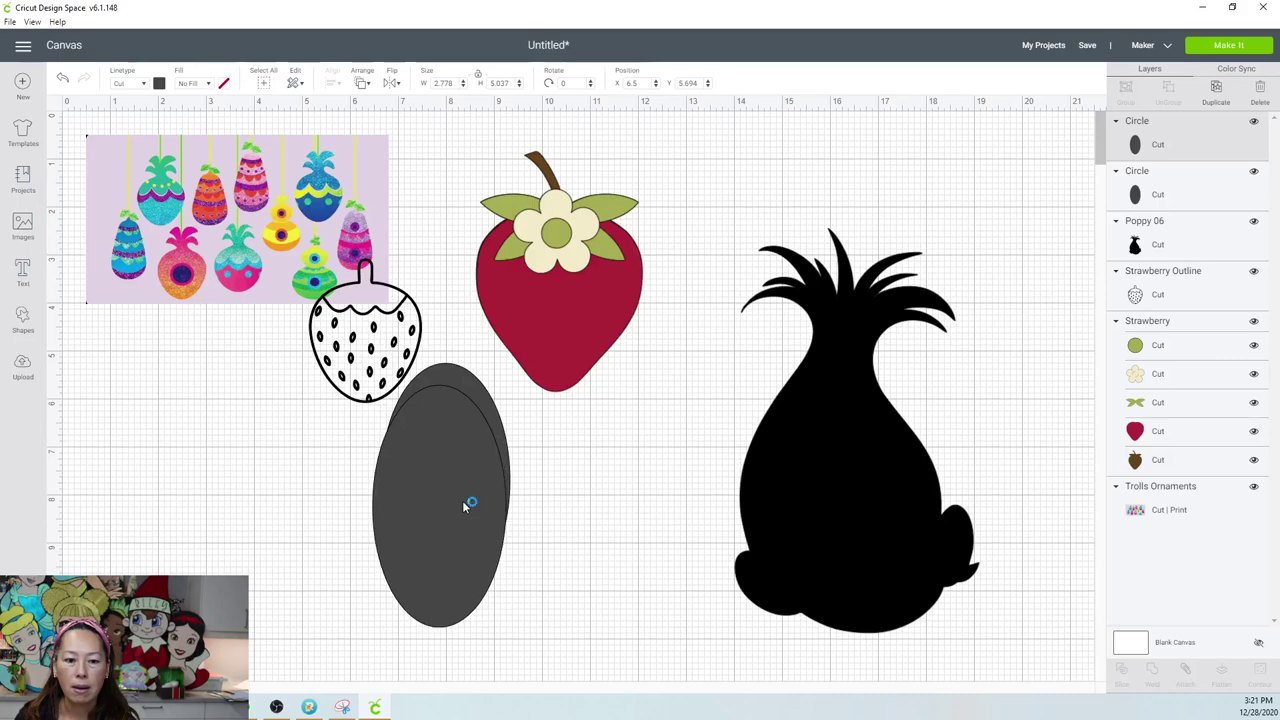
{"action": "left_click_drag", "start_coordinate": [518, 642], "coordinate": [530, 574]}
{"action": "key", "text": "ctrl+z"}
{"action": "mouse_move", "coordinate": [479, 496]}
{"action": "left_mouse_down"}
{"action": "mouse_move", "coordinate": [484, 538]}
{"action": "mouse_move", "coordinate": [485, 489]}
{"action": "left_mouse_up"}
{"action": "key", "text": "ctrl+z"}
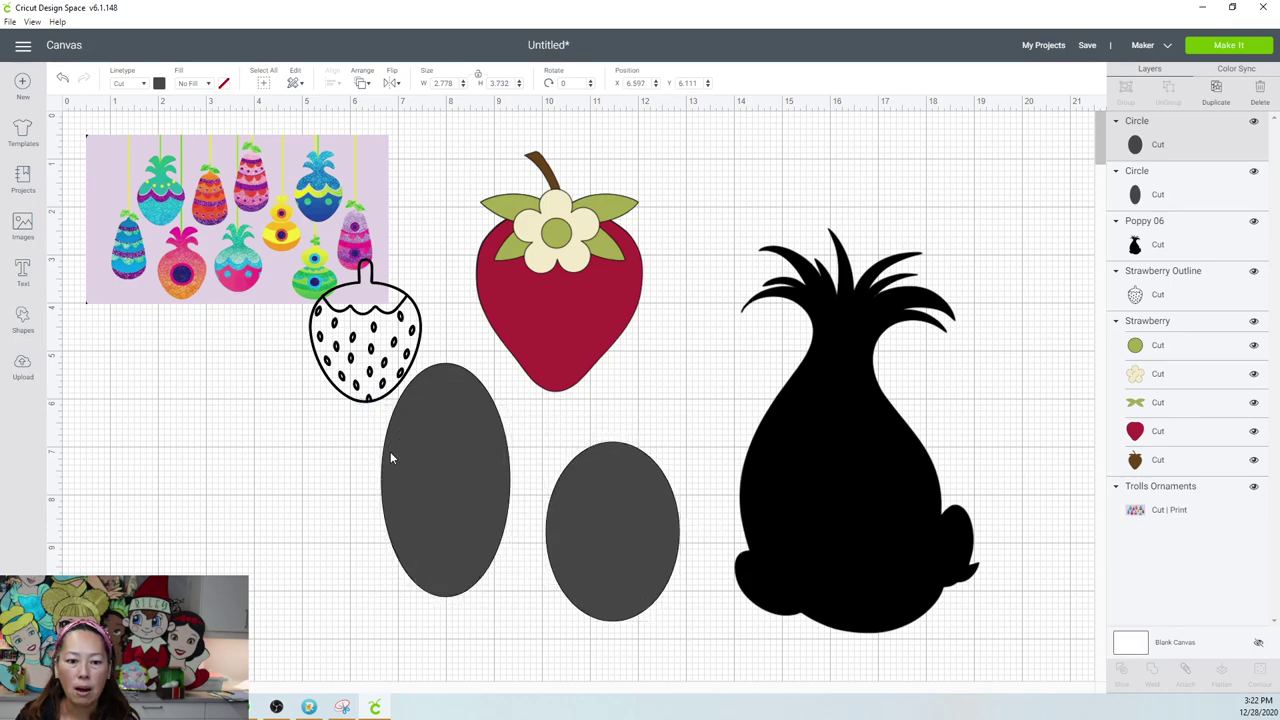
Match the copied oval to the tall oval's width by setting its width to 2.681 inches.
{"action": "left_click", "coordinate": [390, 458]}
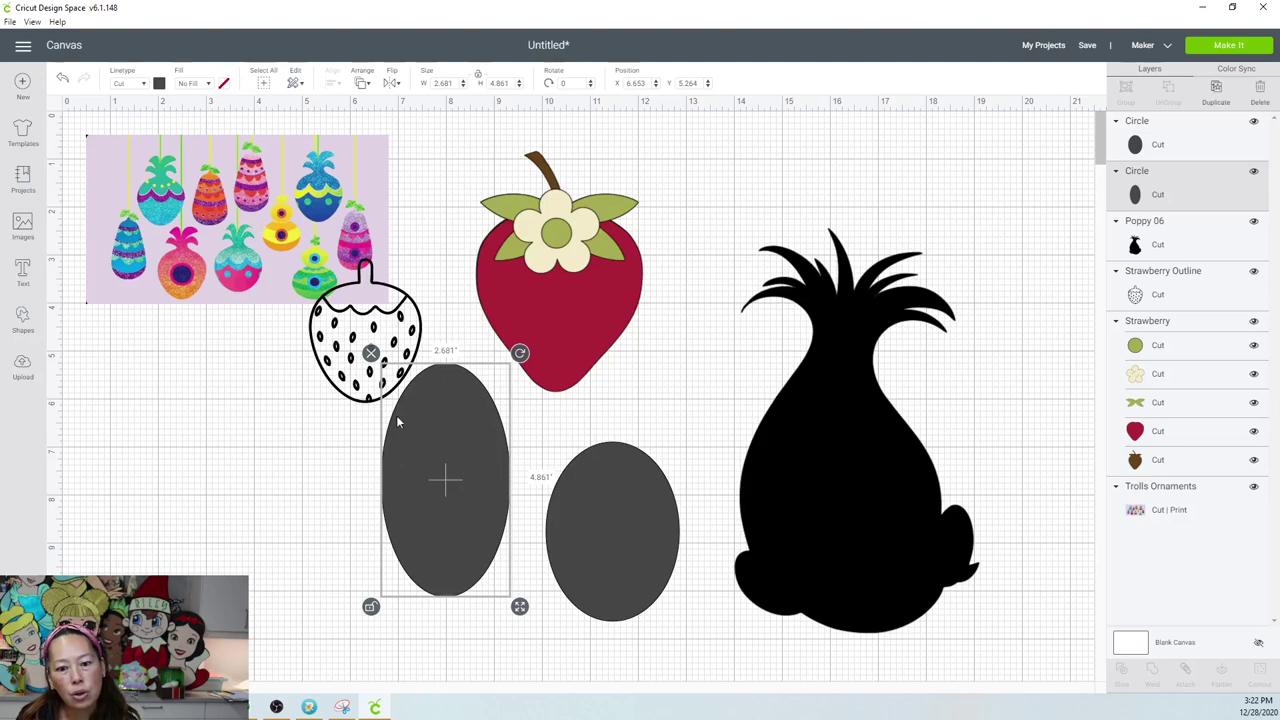
{"action": "left_click", "coordinate": [603, 538]}
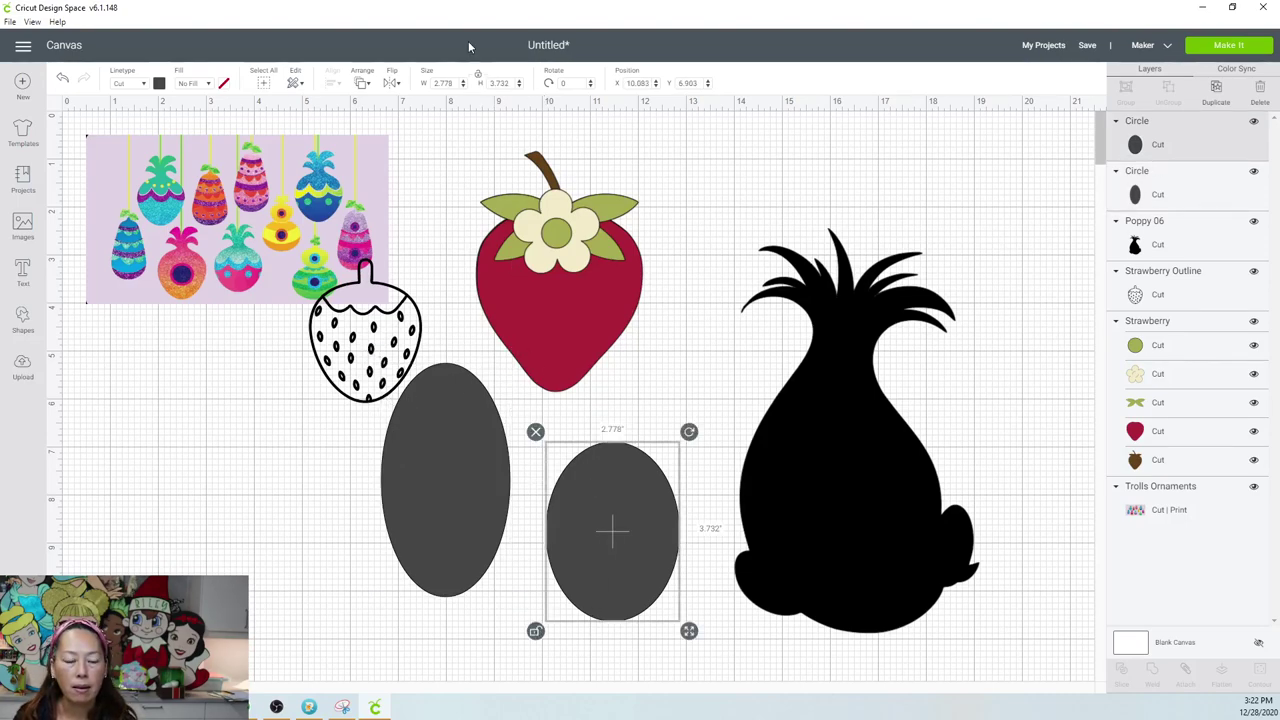
{"action": "left_click", "coordinate": [443, 83]}
{"action": "type", "text": "2.618"}
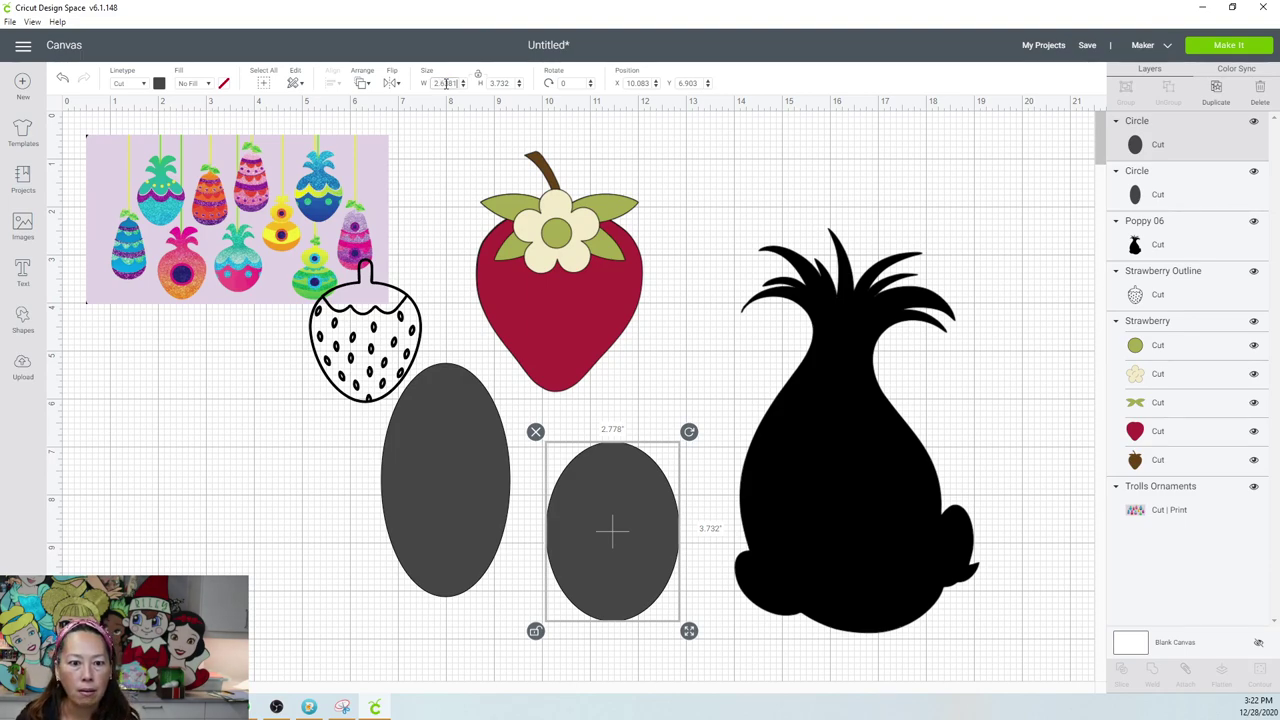
{"action": "key", "text": "Tab"}
Move the copied oval to the open area on the other side of the tall oval and set its height to 1 inch.
{"action": "left_click_drag", "start_coordinate": [550, 520], "coordinate": [191, 541]}
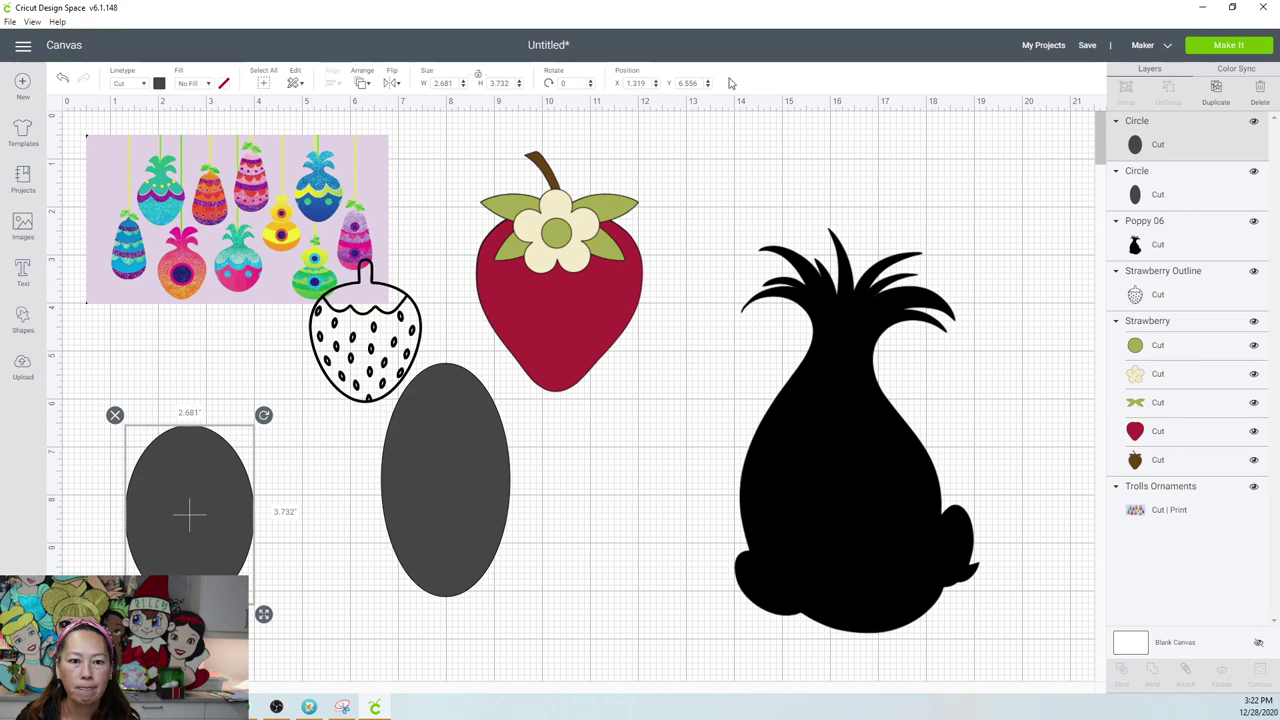
{"action": "left_click", "coordinate": [510, 84]}
{"action": "type", "text": "1"}
{"action": "key", "text": "Tab"}
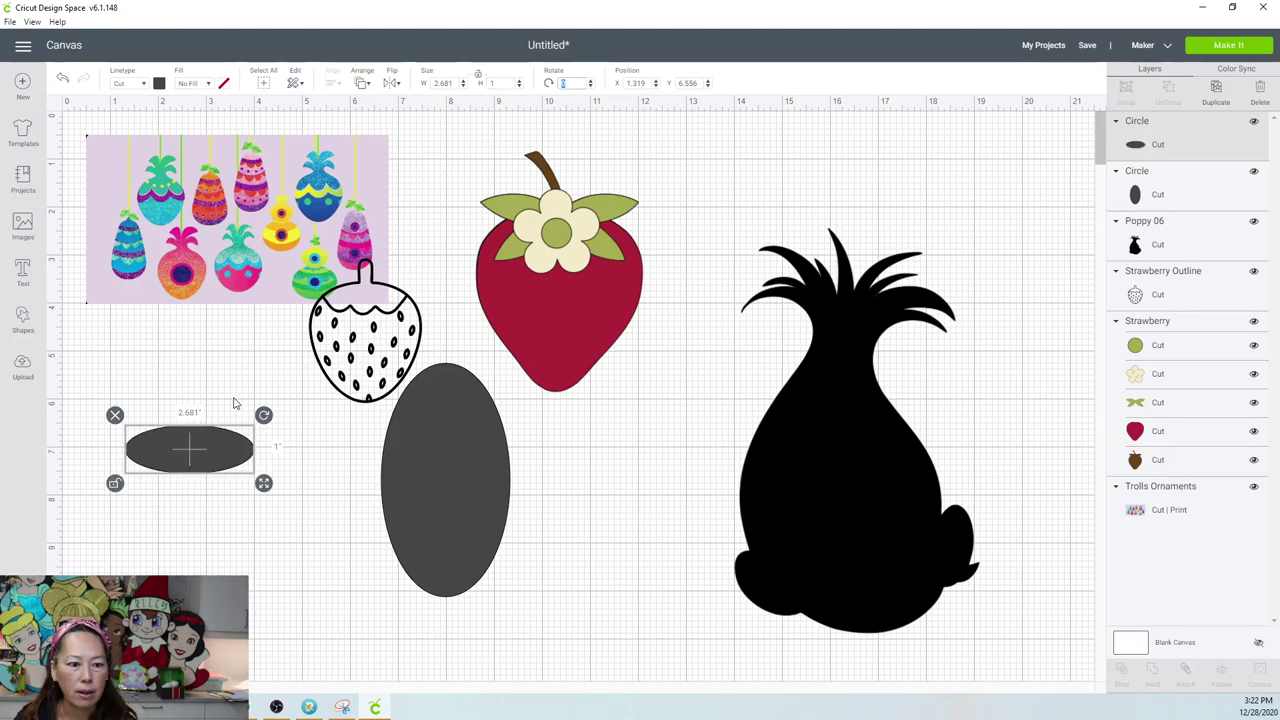
Place the flat oval across the middle of the tall oval, align their left edges and nudge the flat oval slightly upward.
{"action": "left_click_drag", "start_coordinate": [223, 445], "coordinate": [458, 500]}
{"action": "left_click", "coordinate": [295, 515]}
{"action": "left_click_drag", "start_coordinate": [336, 465], "coordinate": [578, 542]}
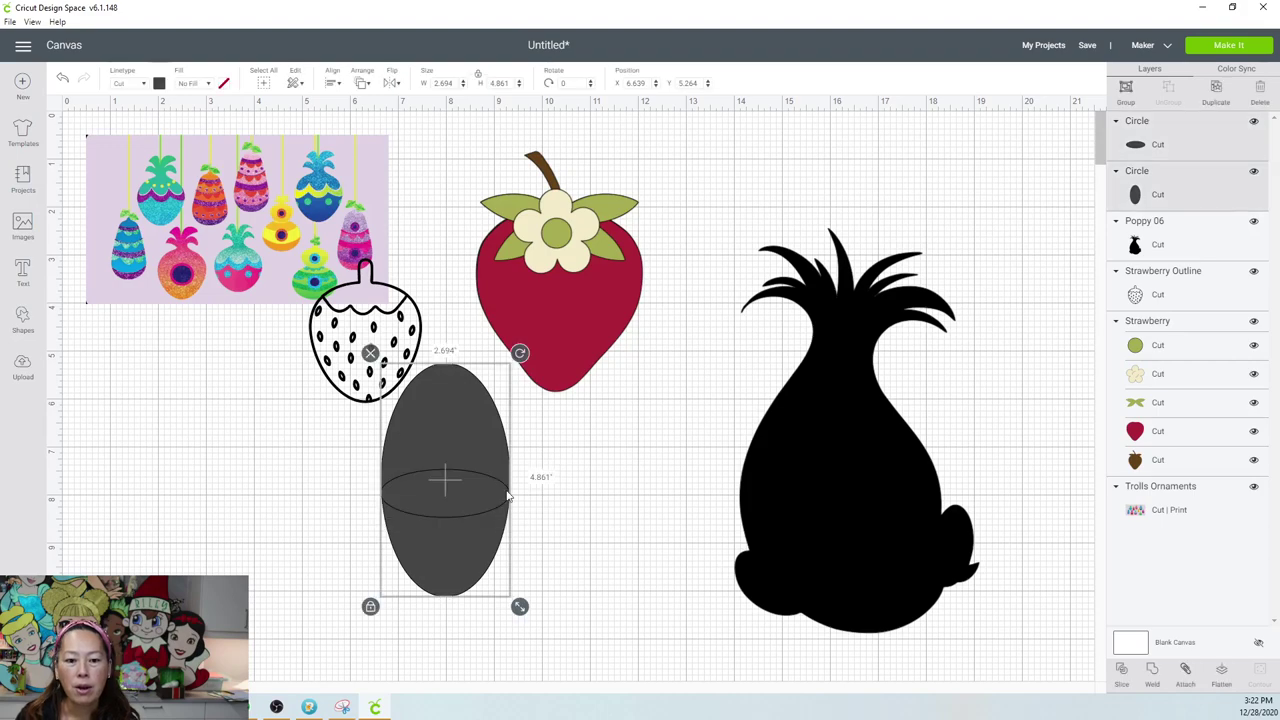
{"action": "left_click", "coordinate": [333, 84]}
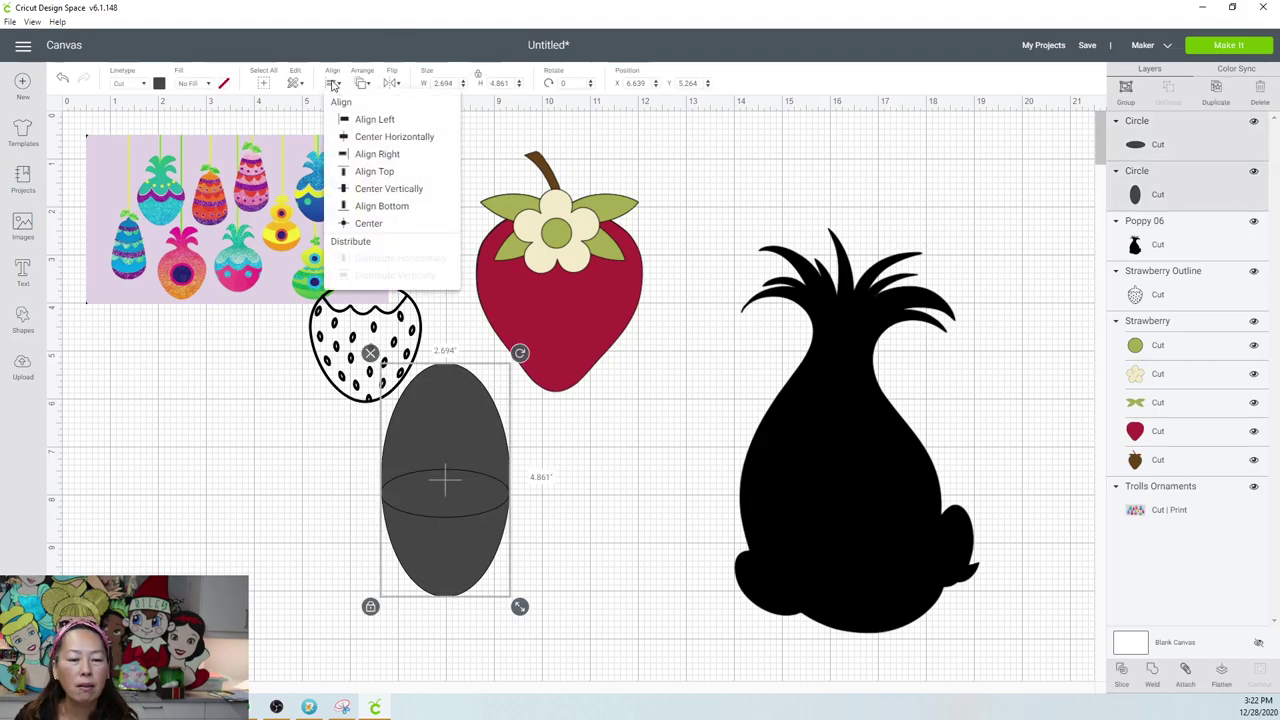
{"action": "left_click", "coordinate": [372, 119]}
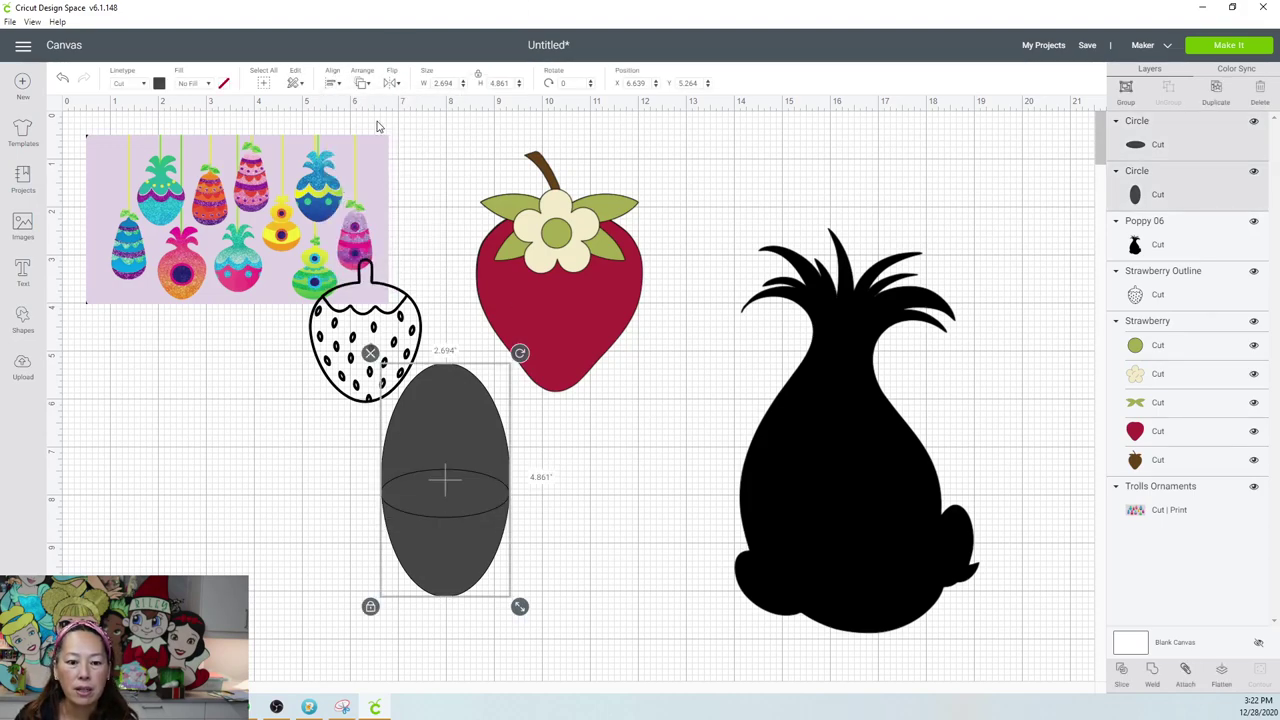
{"action": "left_click", "coordinate": [567, 501]}
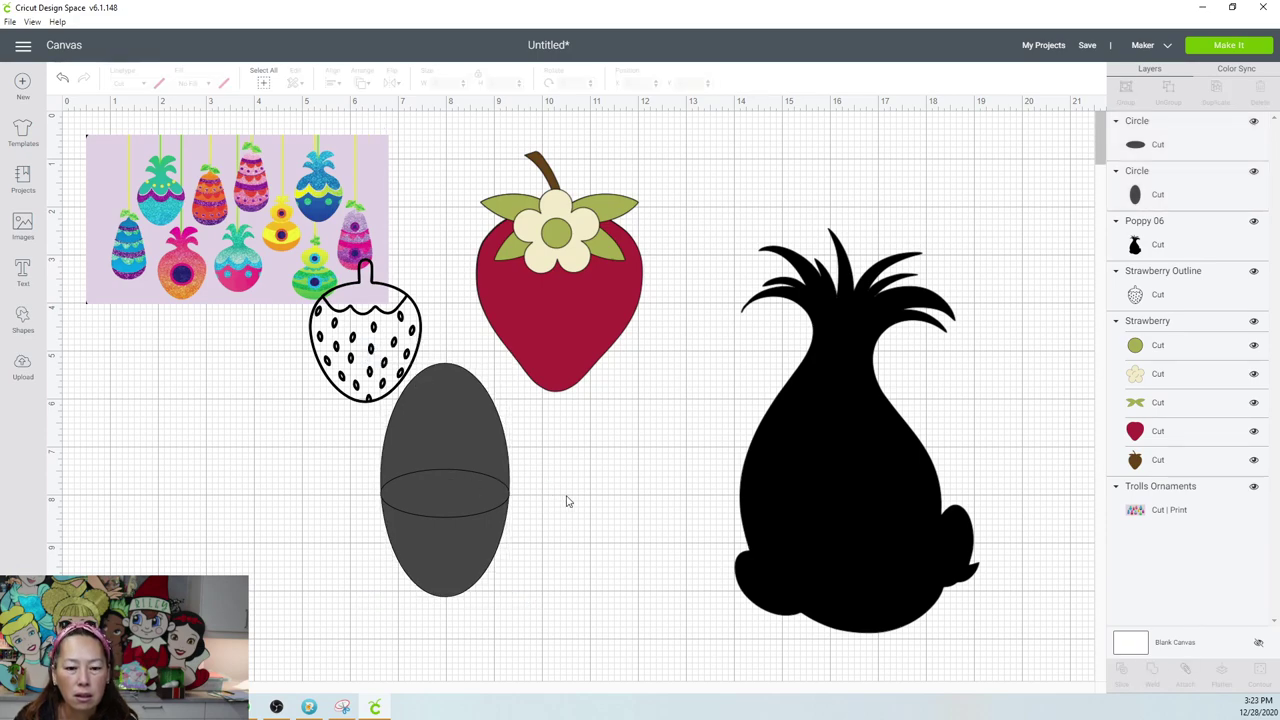
{"action": "left_click", "coordinate": [418, 488]}
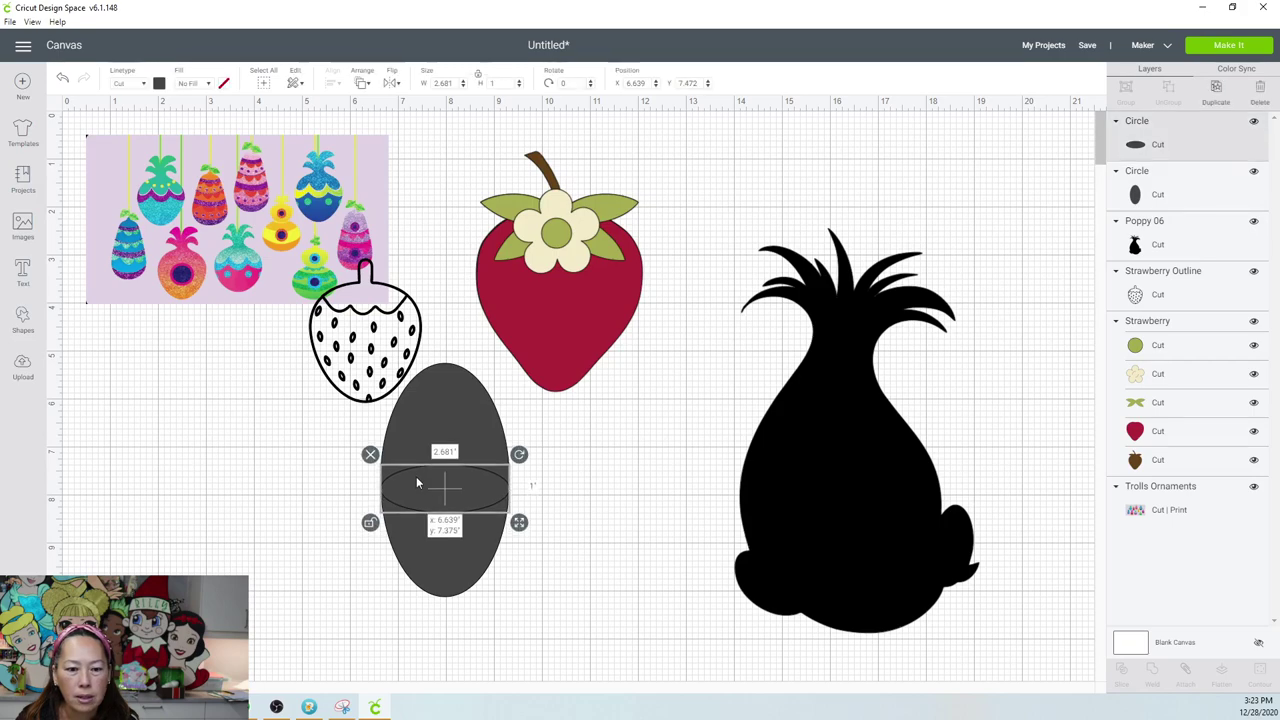
Slice the tall oval with the flat oval and pull the resulting pieces apart.
{"action": "left_click", "coordinate": [295, 502]}
{"action": "left_click_drag", "start_coordinate": [304, 467], "coordinate": [525, 536]}
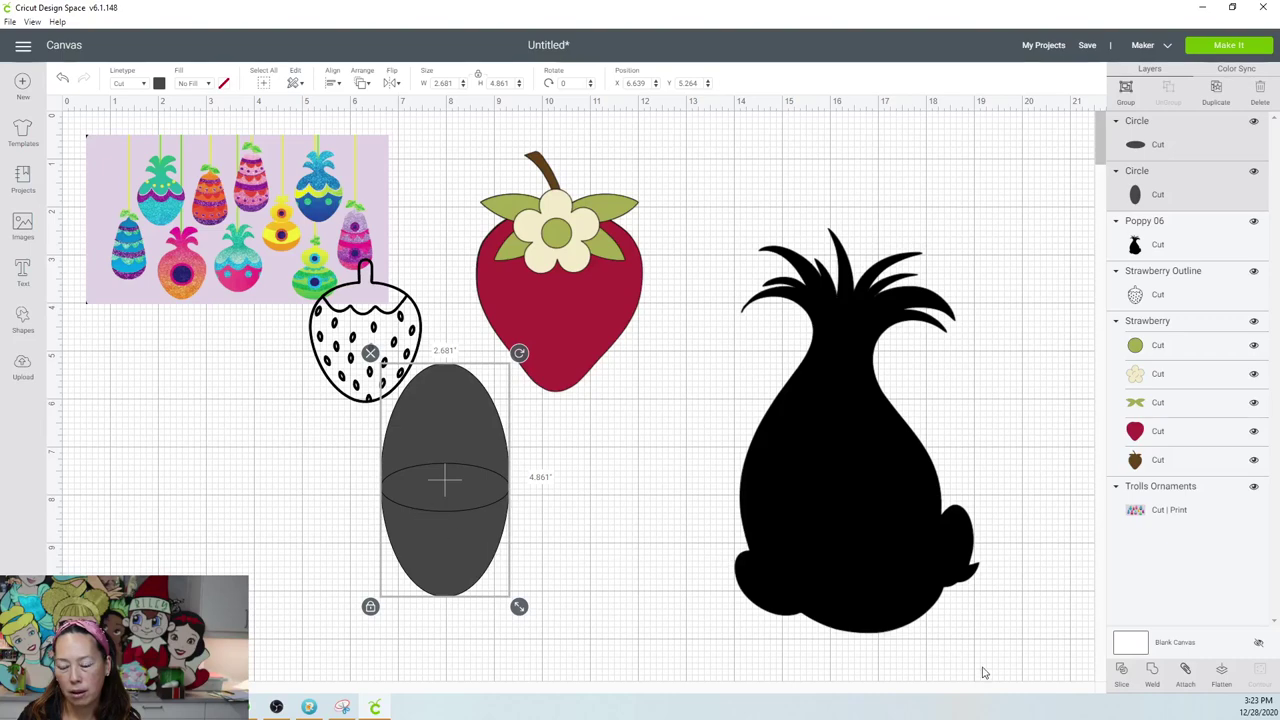
{"action": "left_click", "coordinate": [1122, 675]}
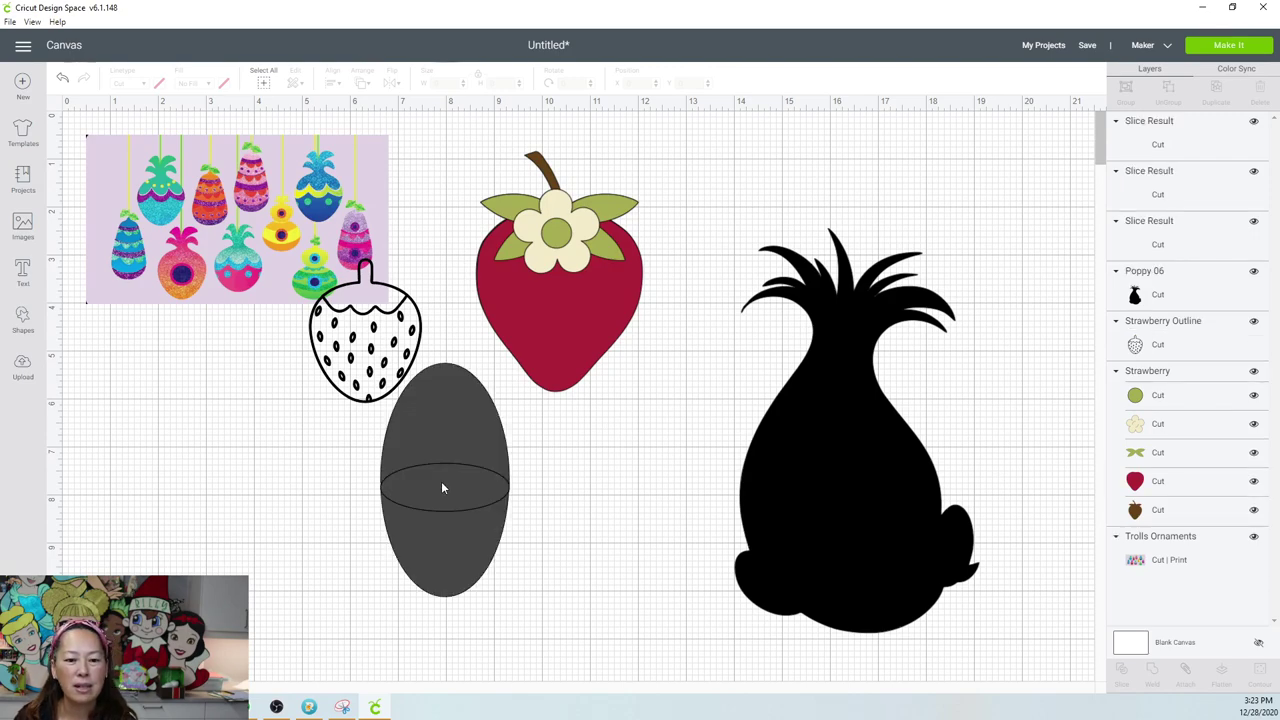
{"action": "left_click_drag", "start_coordinate": [350, 428], "coordinate": [257, 485]}
{"action": "left_click", "coordinate": [337, 586]}
{"action": "left_click_drag", "start_coordinate": [183, 555], "coordinate": [418, 554]}
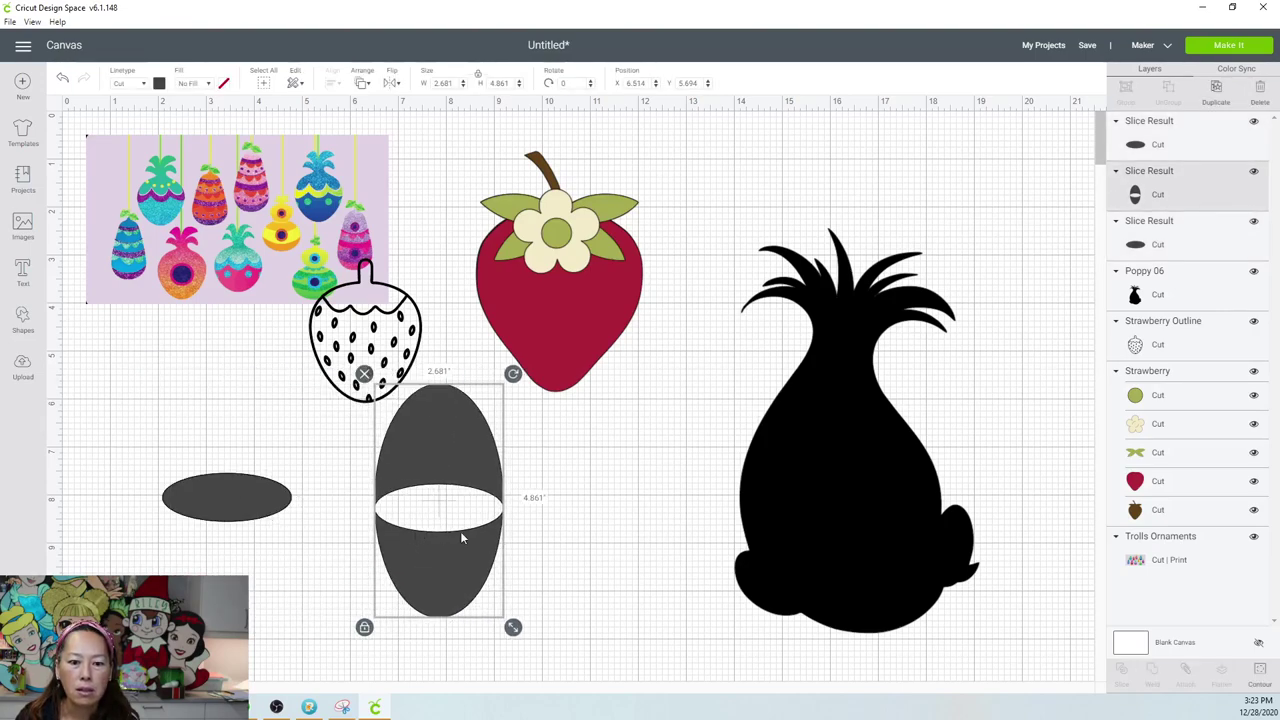
Hide the lower contour of the sliced tall oval and place a flat oval piece over the remaining dome's base.
{"action": "left_click", "coordinate": [1263, 670]}
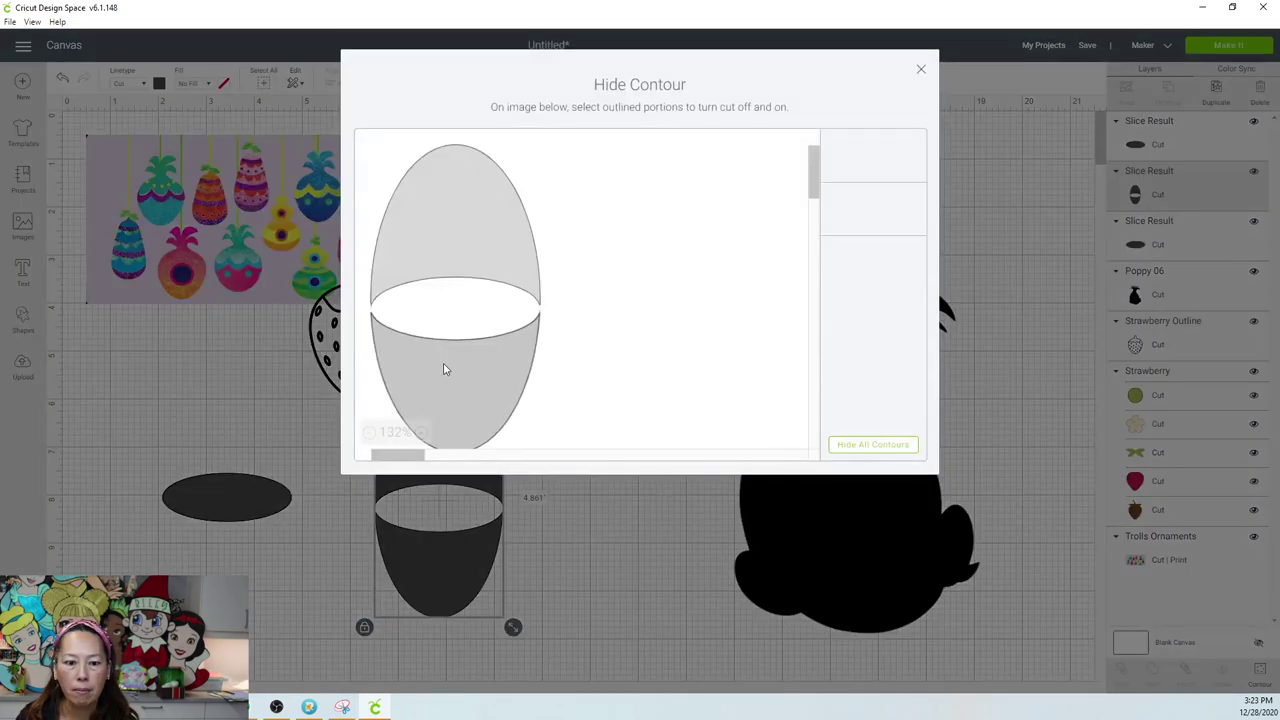
{"action": "left_click", "coordinate": [920, 72]}
{"action": "left_click_drag", "start_coordinate": [277, 497], "coordinate": [414, 509]}
Center the flat oval and the dome horizontally and weld them into one rounded shape.
{"action": "left_click", "coordinate": [417, 583]}
{"action": "left_click_drag", "start_coordinate": [532, 570], "coordinate": [405, 450]}
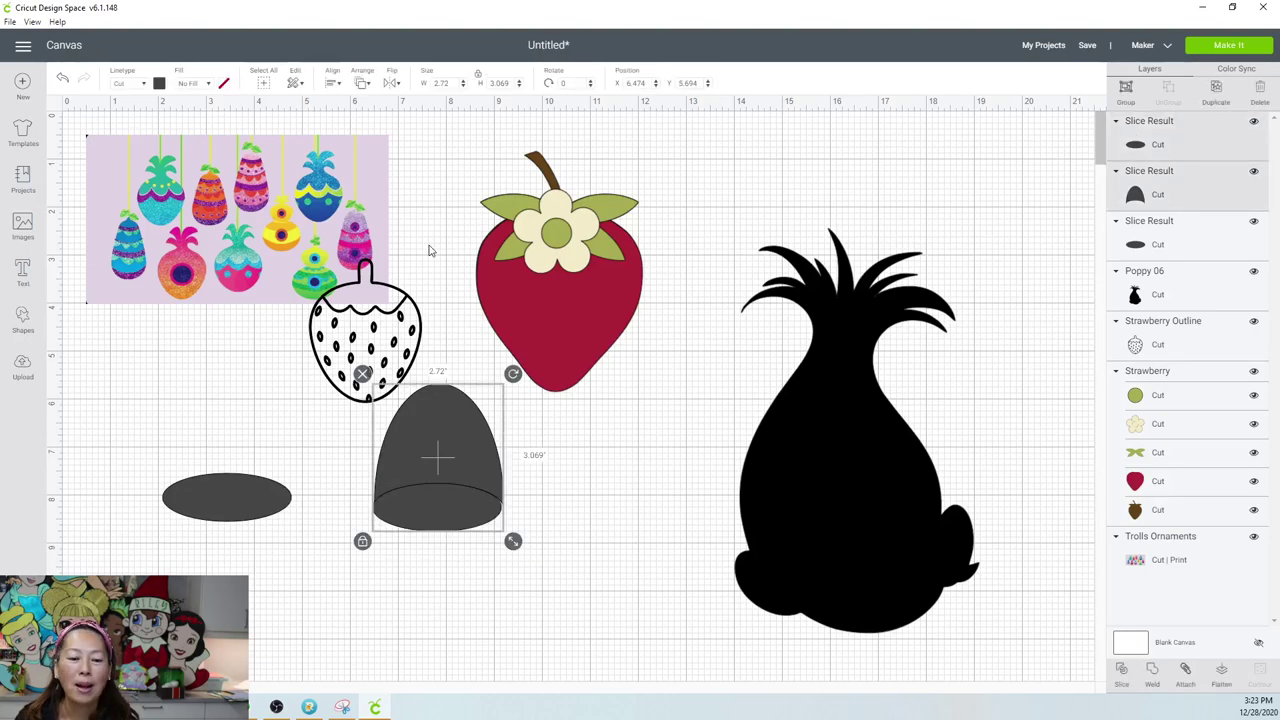
{"action": "left_click", "coordinate": [332, 84]}
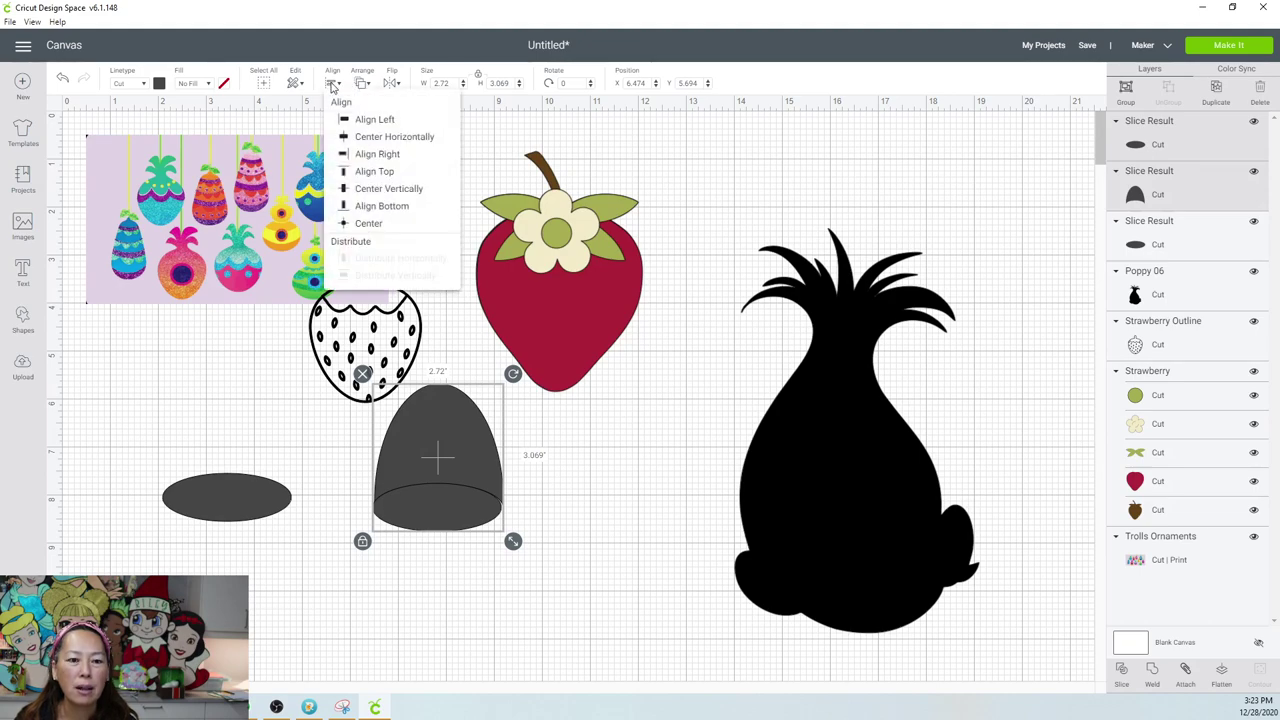
{"action": "left_click", "coordinate": [382, 137]}
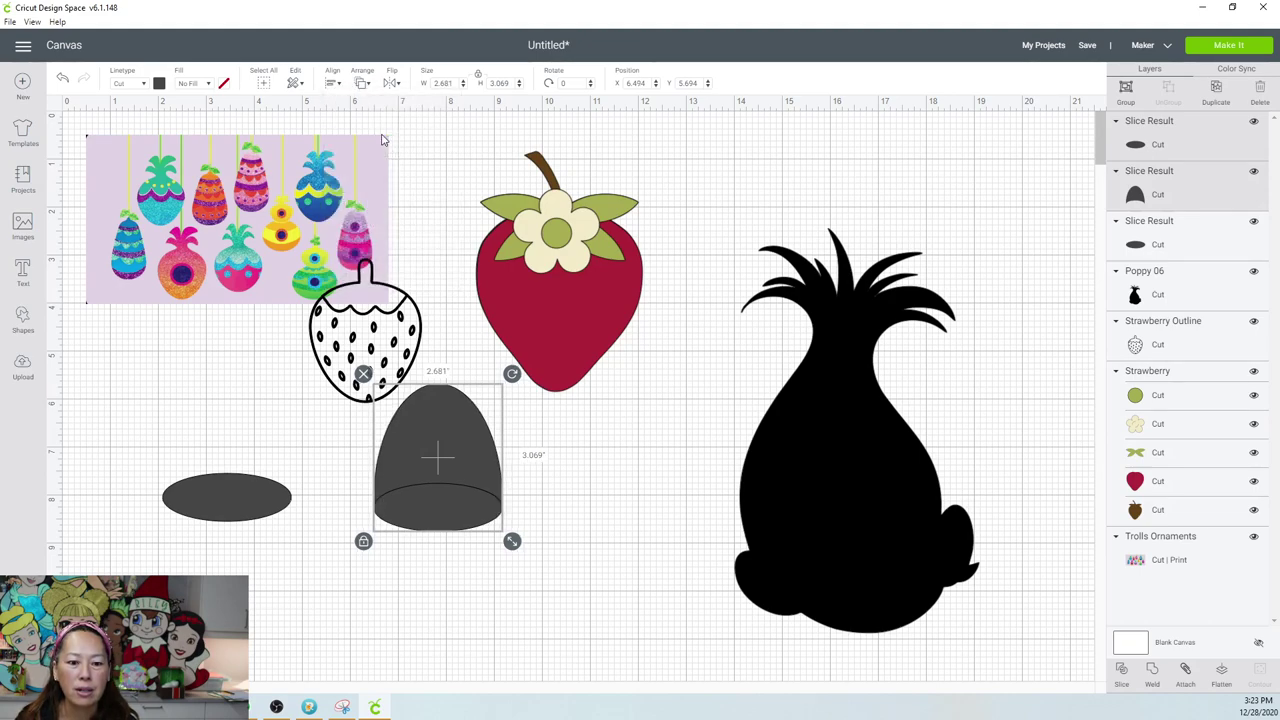
{"action": "left_click", "coordinate": [1150, 676]}
{"action": "left_click", "coordinate": [443, 486]}
{"action": "key", "text": "Delete"}
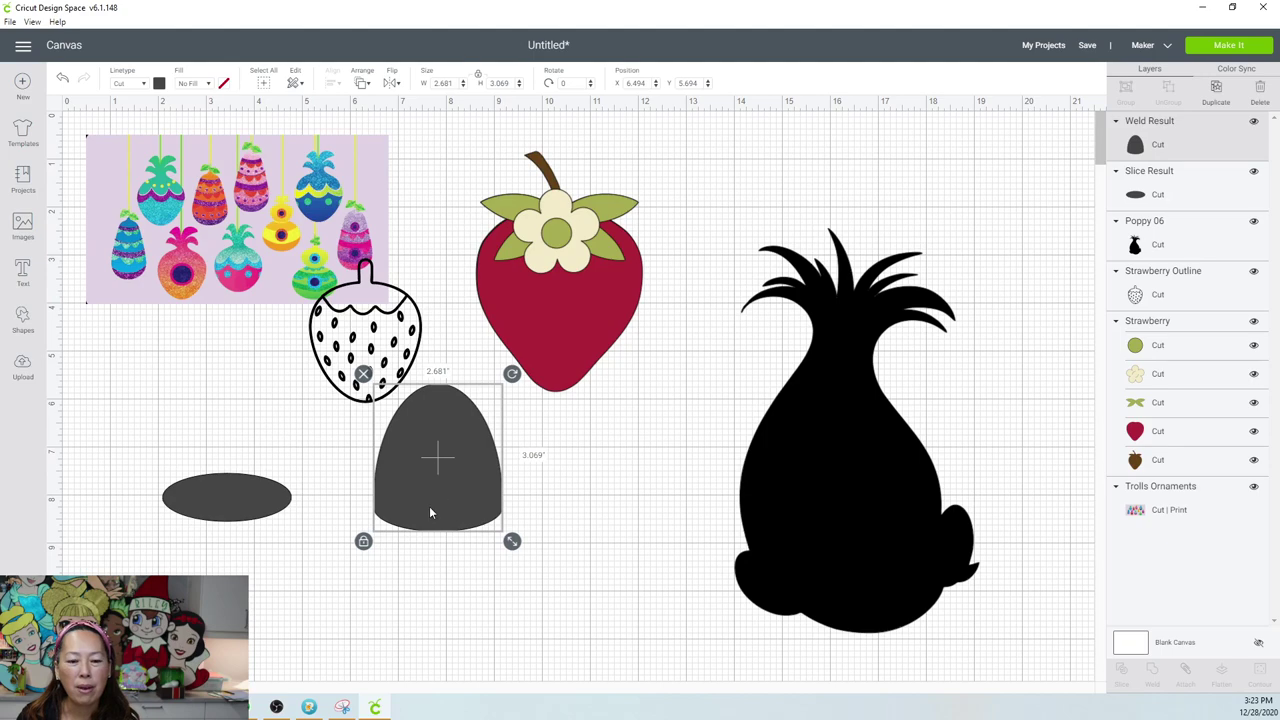
Stretch the welded dome to about 2.94 by 5.04 inches and move it below the red strawberry.
{"action": "left_click_drag", "start_coordinate": [511, 541], "coordinate": [528, 634]}
{"action": "left_click", "coordinate": [628, 534]}
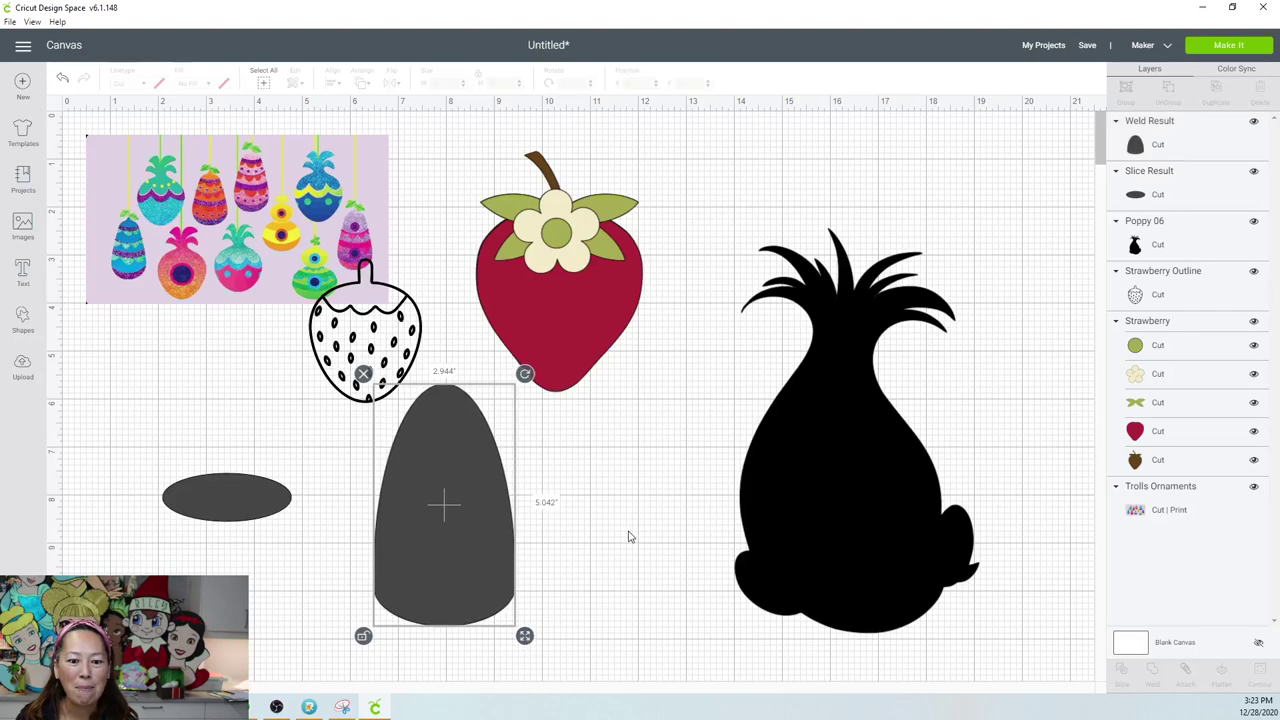
{"action": "left_click_drag", "start_coordinate": [446, 520], "coordinate": [503, 529]}
Move the strawberry outline clear of the ornaments picture and delete the leftover flat oval.
{"action": "left_click_drag", "start_coordinate": [381, 355], "coordinate": [393, 408]}
{"action": "left_click", "coordinate": [246, 494]}
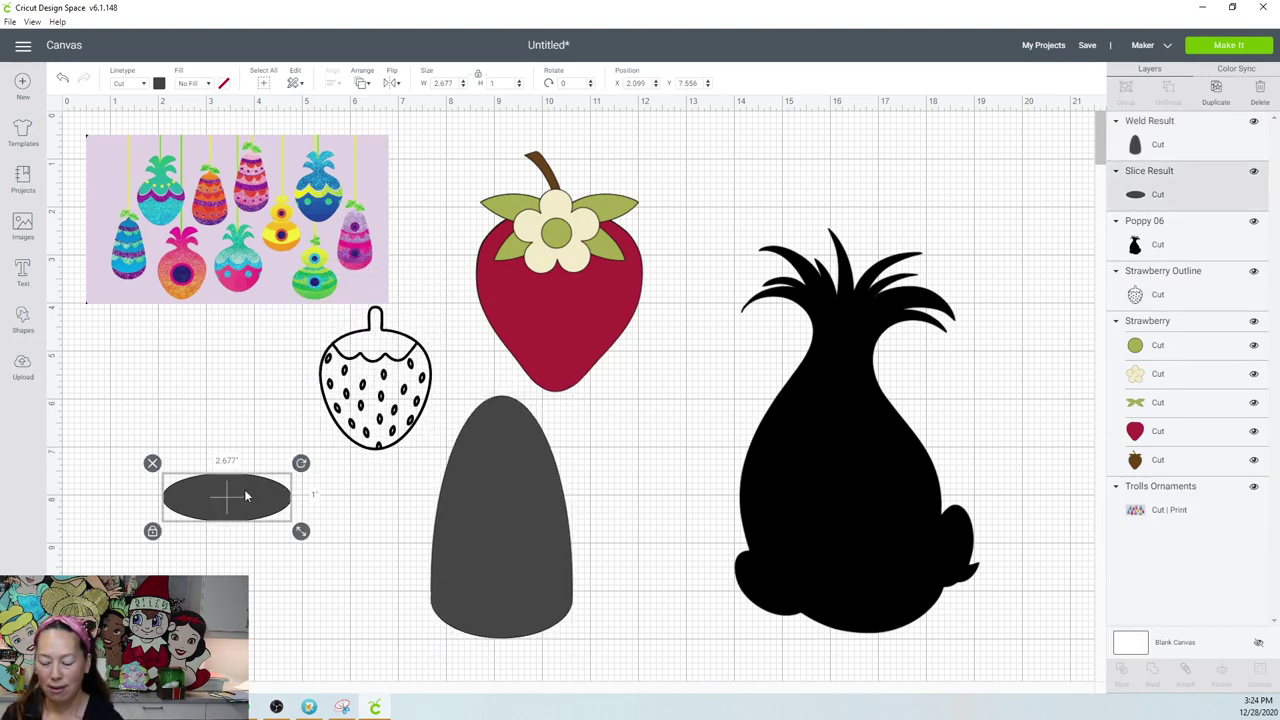
{"action": "key", "text": "Delete"}
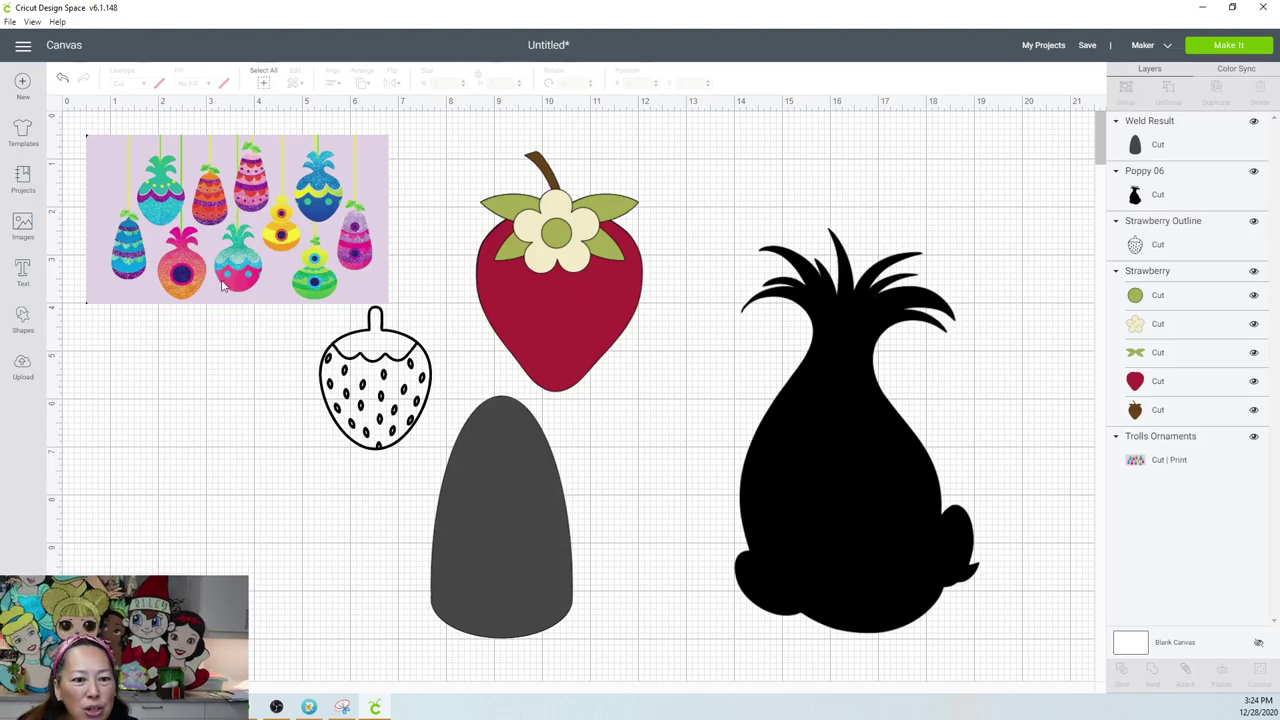
Add a circle and place it just below the ornaments picture.
{"action": "left_click", "coordinate": [23, 320]}
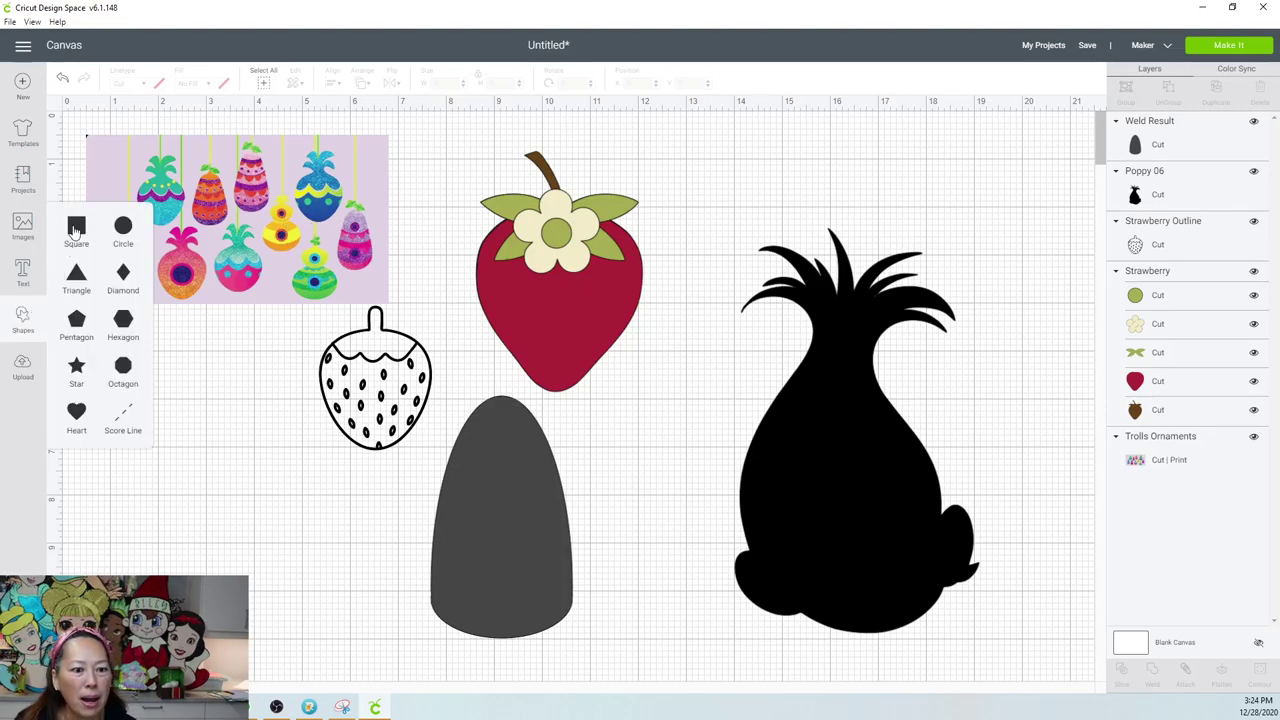
{"action": "left_click", "coordinate": [127, 236]}
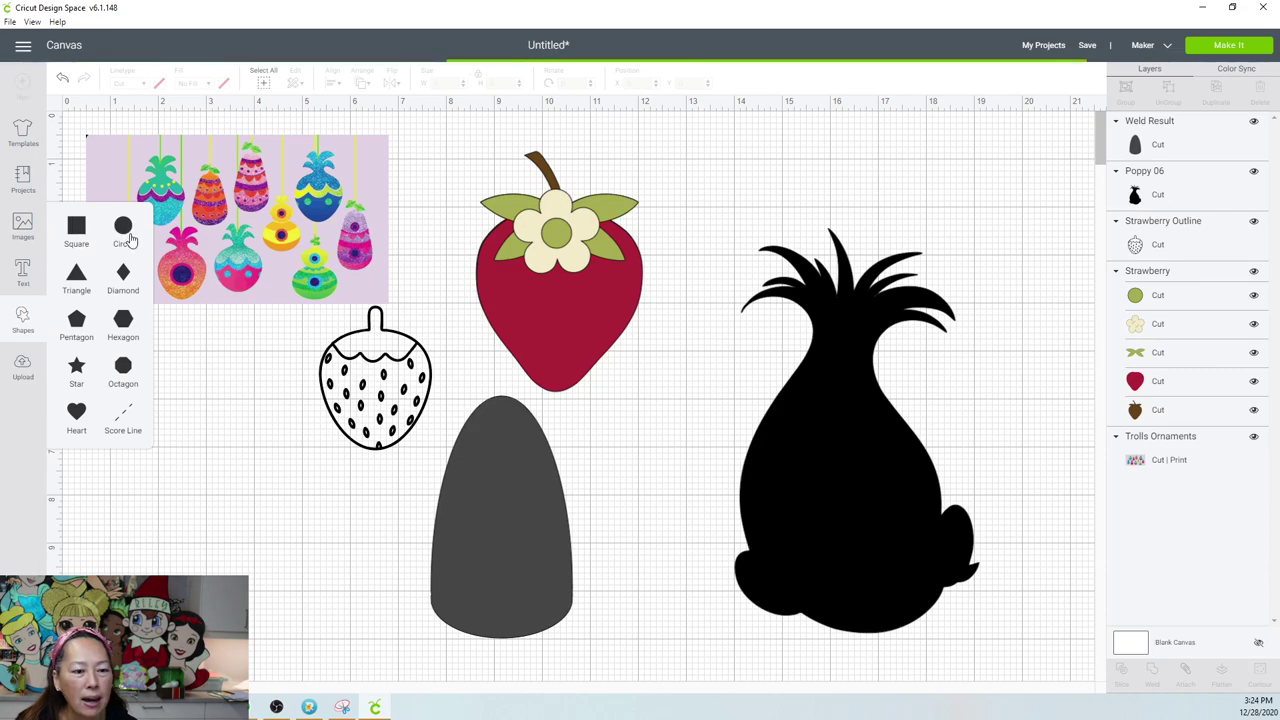
{"action": "left_click_drag", "start_coordinate": [195, 267], "coordinate": [228, 402]}
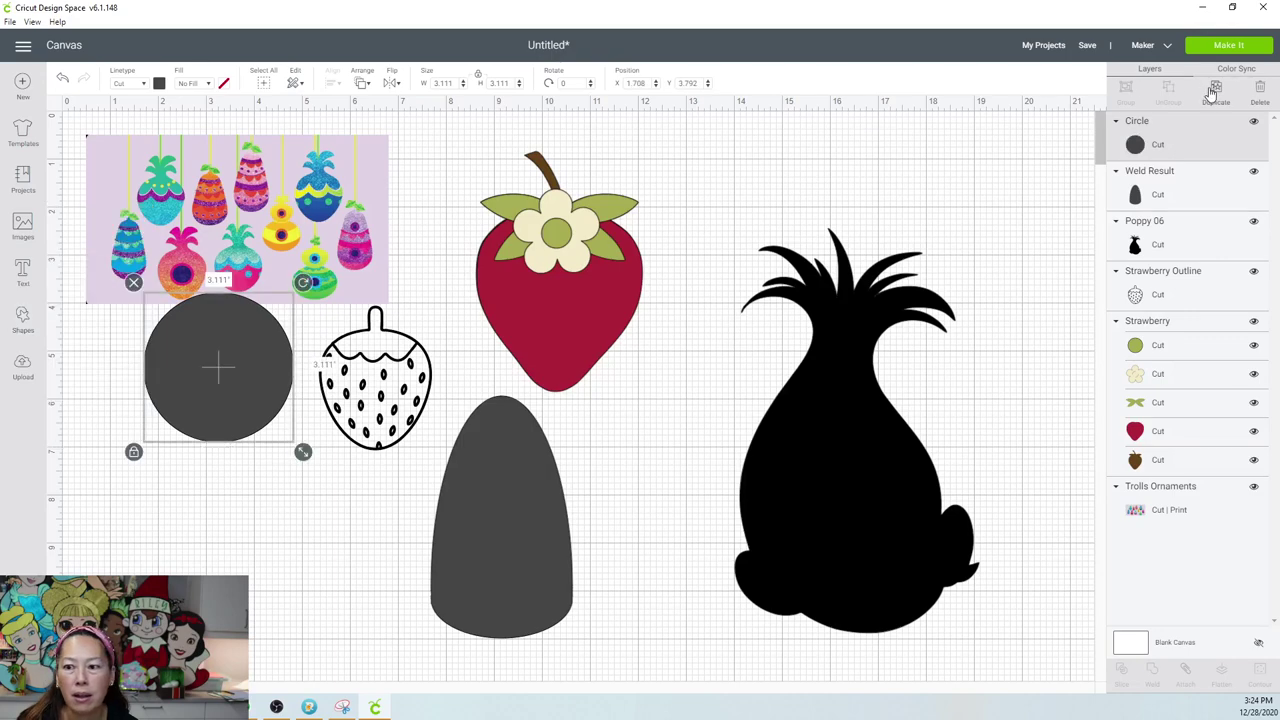
Duplicate the circle, overlap the copy with its lower edge and widen the copy into an oval about 3.75 inches wide.
{"action": "key", "text": "ctrl+d"}
{"action": "left_click_drag", "start_coordinate": [258, 382], "coordinate": [242, 484]}
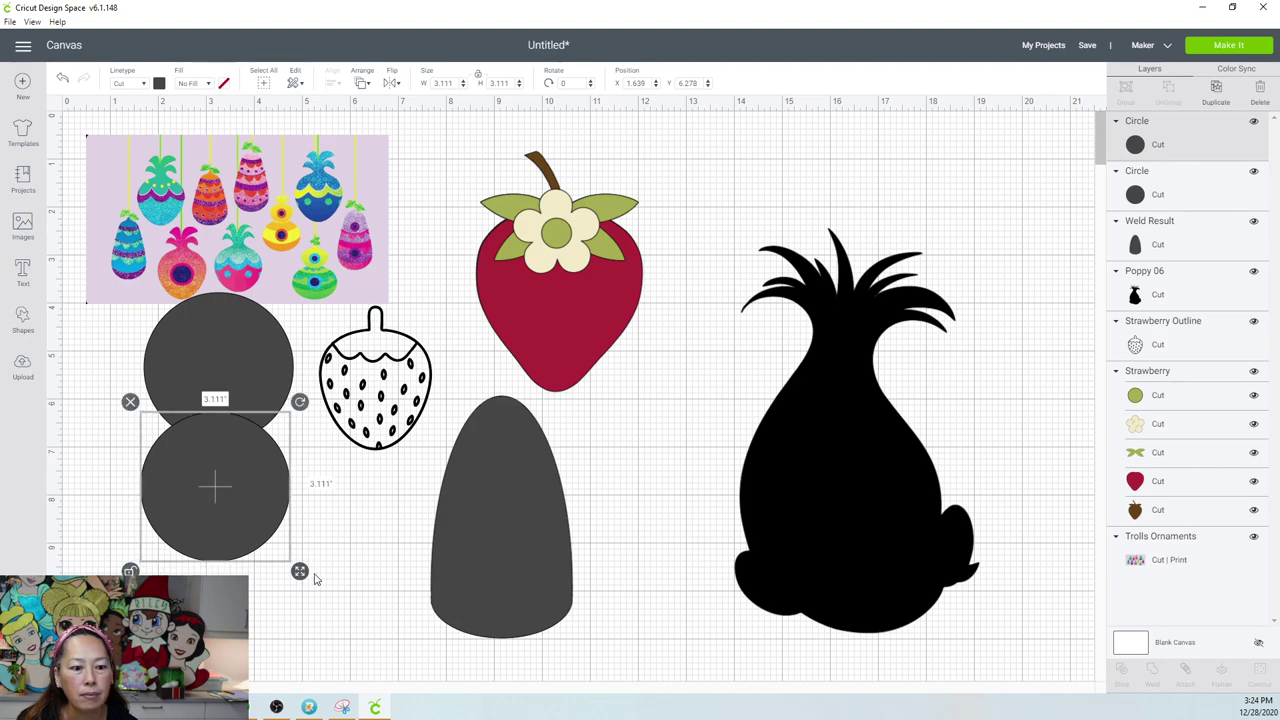
{"action": "left_click_drag", "start_coordinate": [300, 571], "coordinate": [326, 560]}
{"action": "left_click_drag", "start_coordinate": [290, 485], "coordinate": [280, 491]}
Center the circle and the wide oval horizontally, weld them together and move the shape down clear of the picture.
{"action": "left_click_drag", "start_coordinate": [258, 625], "coordinate": [190, 346]}
{"action": "left_click", "coordinate": [333, 84]}
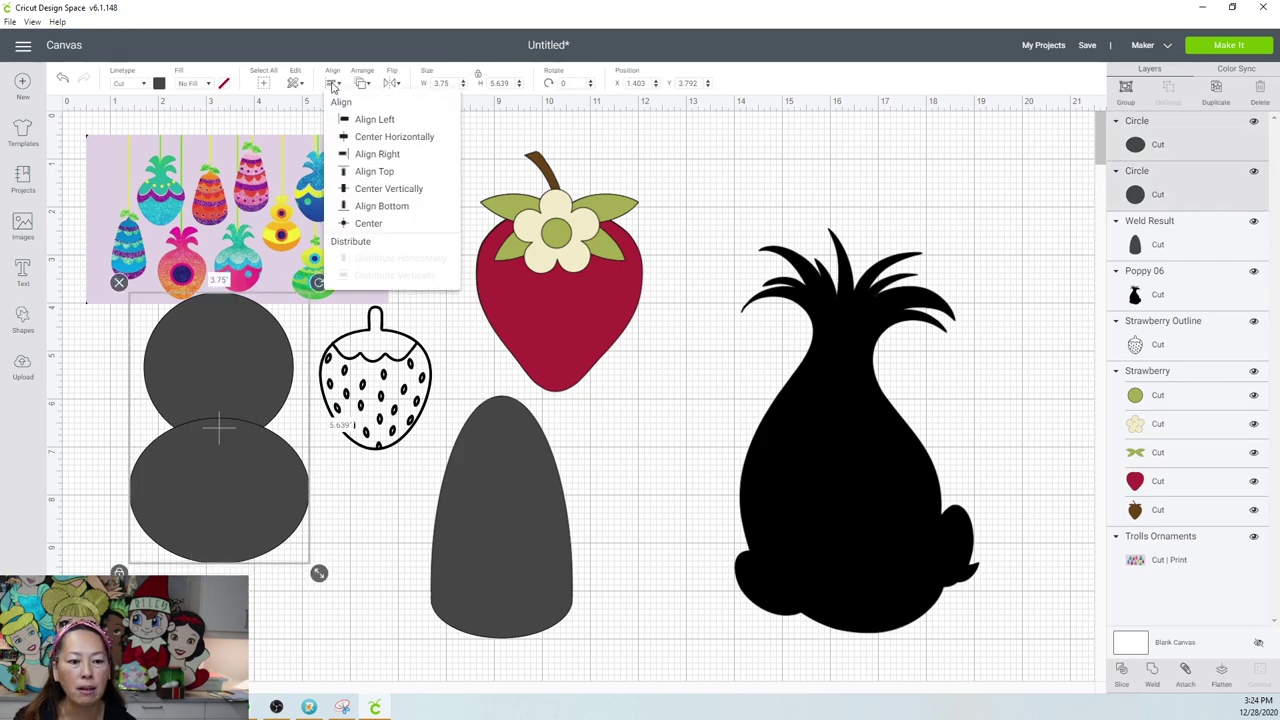
{"action": "left_click", "coordinate": [362, 137]}
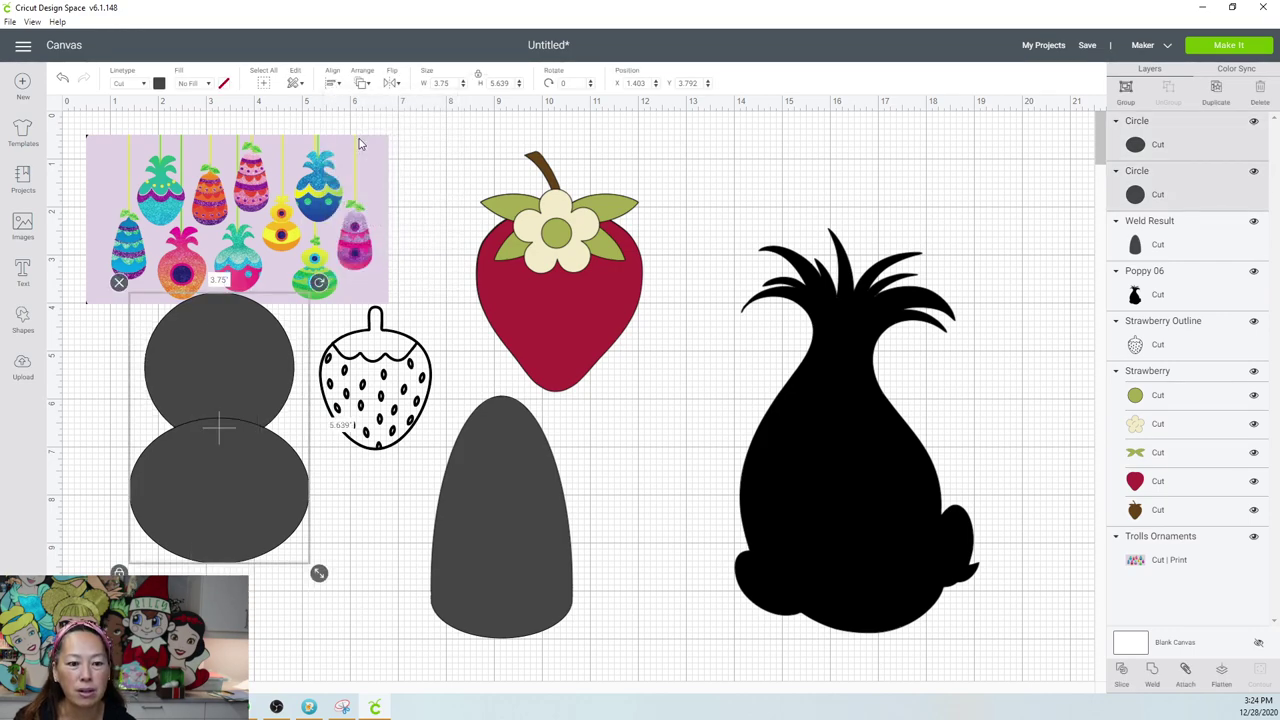
{"action": "left_click", "coordinate": [1152, 672]}
{"action": "left_click_drag", "start_coordinate": [207, 349], "coordinate": [217, 417]}
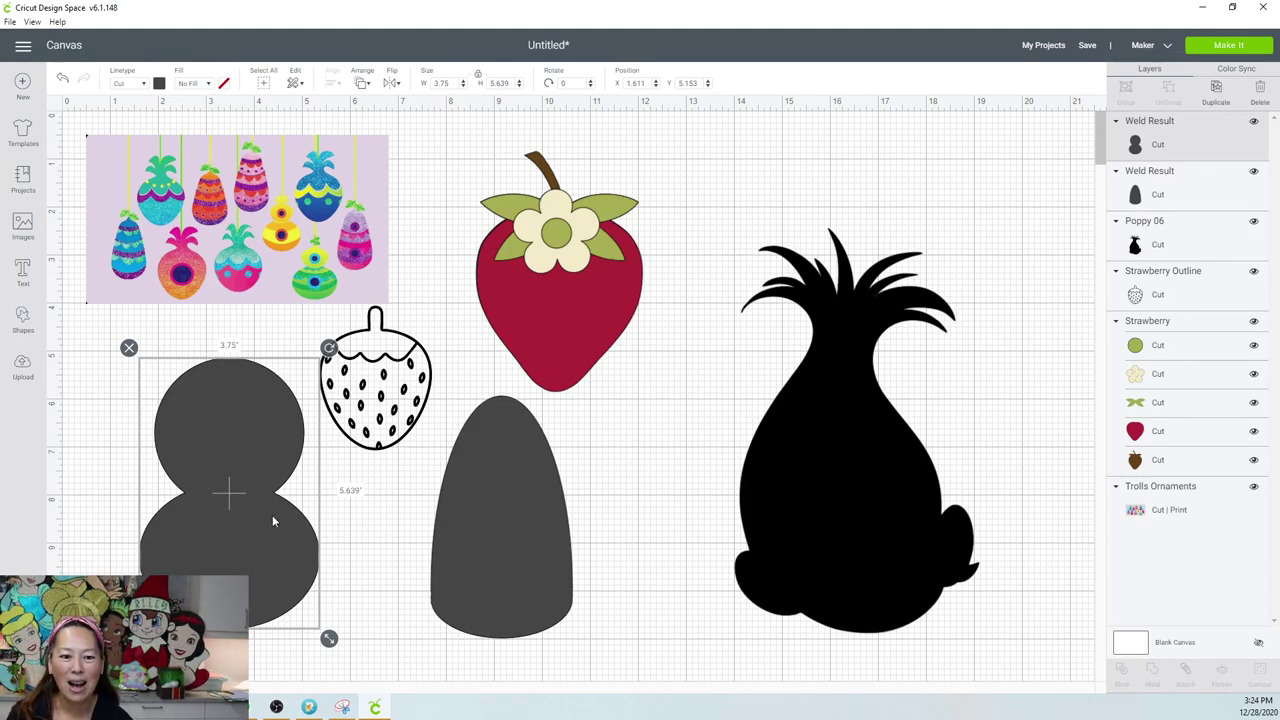
Delete the red strawberry and move the strawberry outline into its place above the welded dome.
{"action": "left_click", "coordinate": [384, 340]}
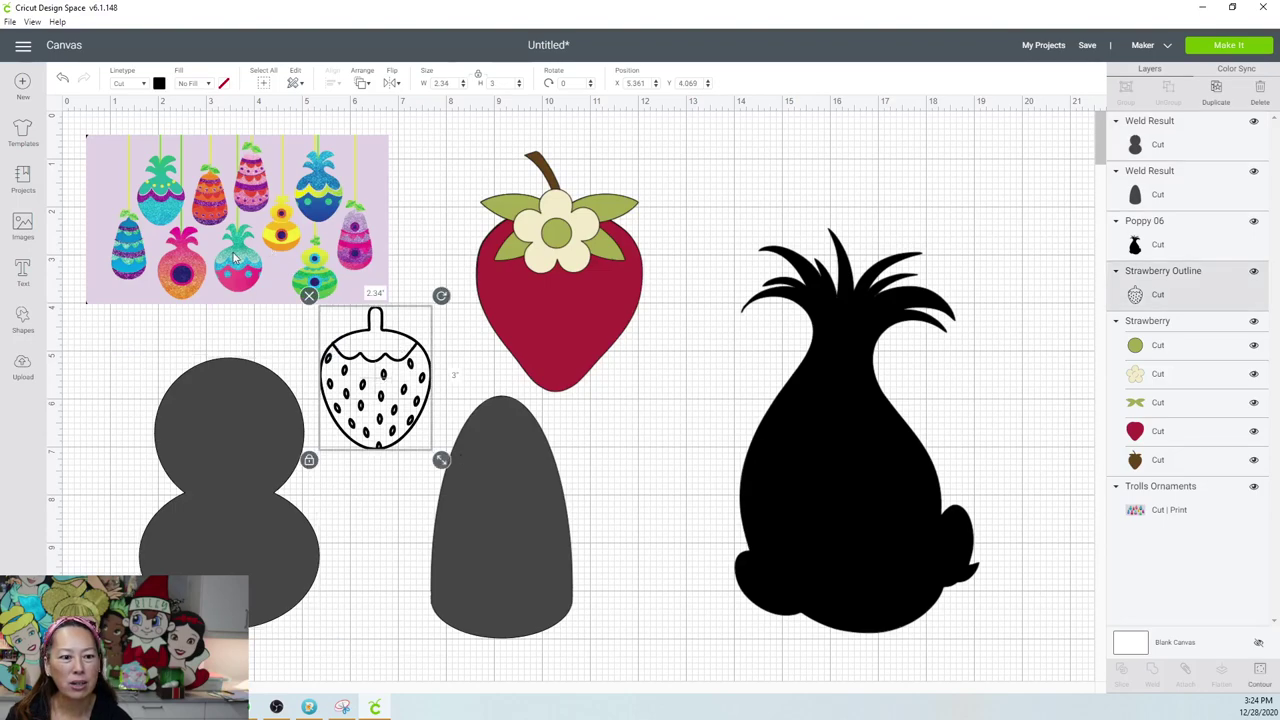
{"action": "left_click", "coordinate": [580, 292]}
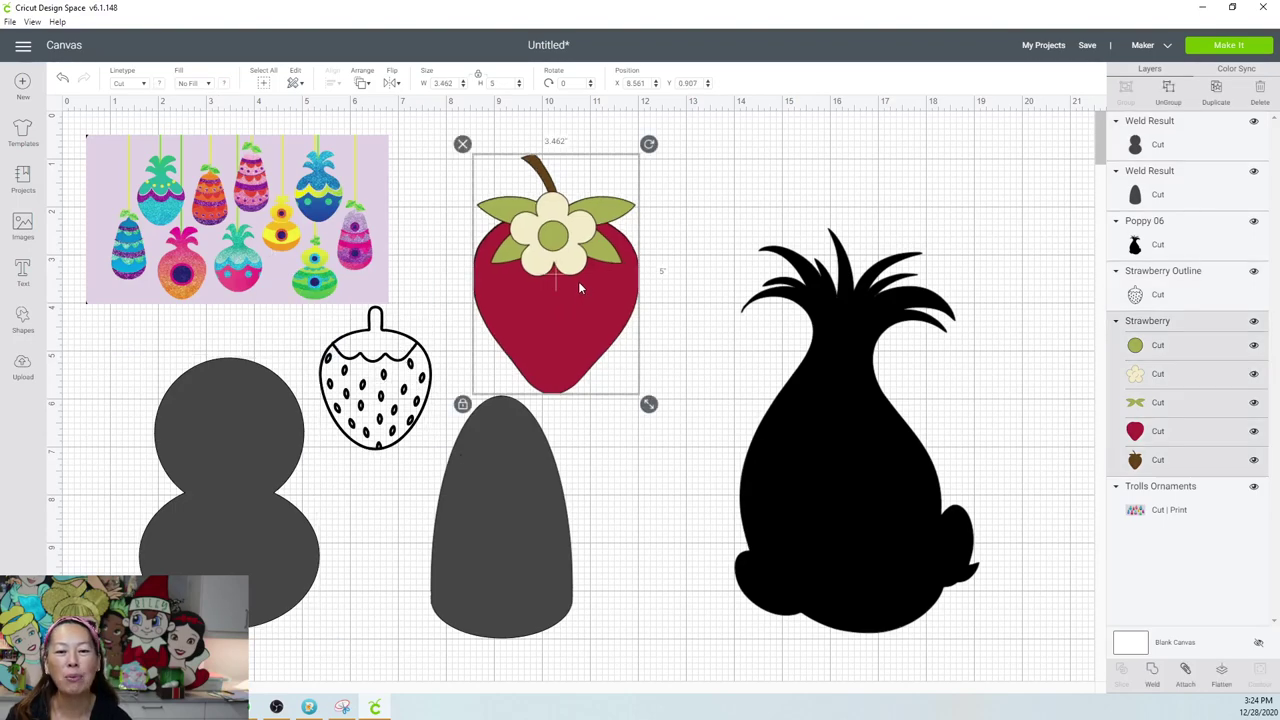
{"action": "key", "text": "Delete"}
{"action": "left_click_drag", "start_coordinate": [422, 373], "coordinate": [612, 238]}
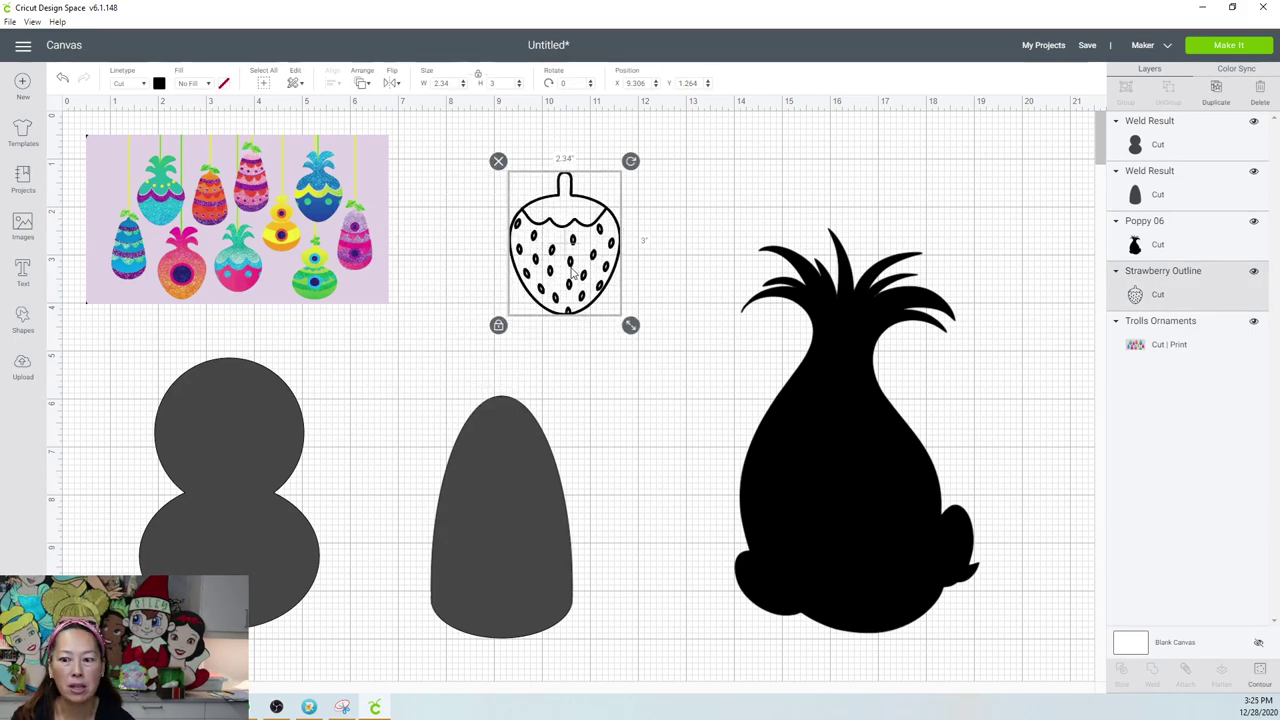
Hide all contours of the strawberry outline to make it a solid silhouette and move it just above the dome.
{"action": "left_click", "coordinate": [1260, 669]}
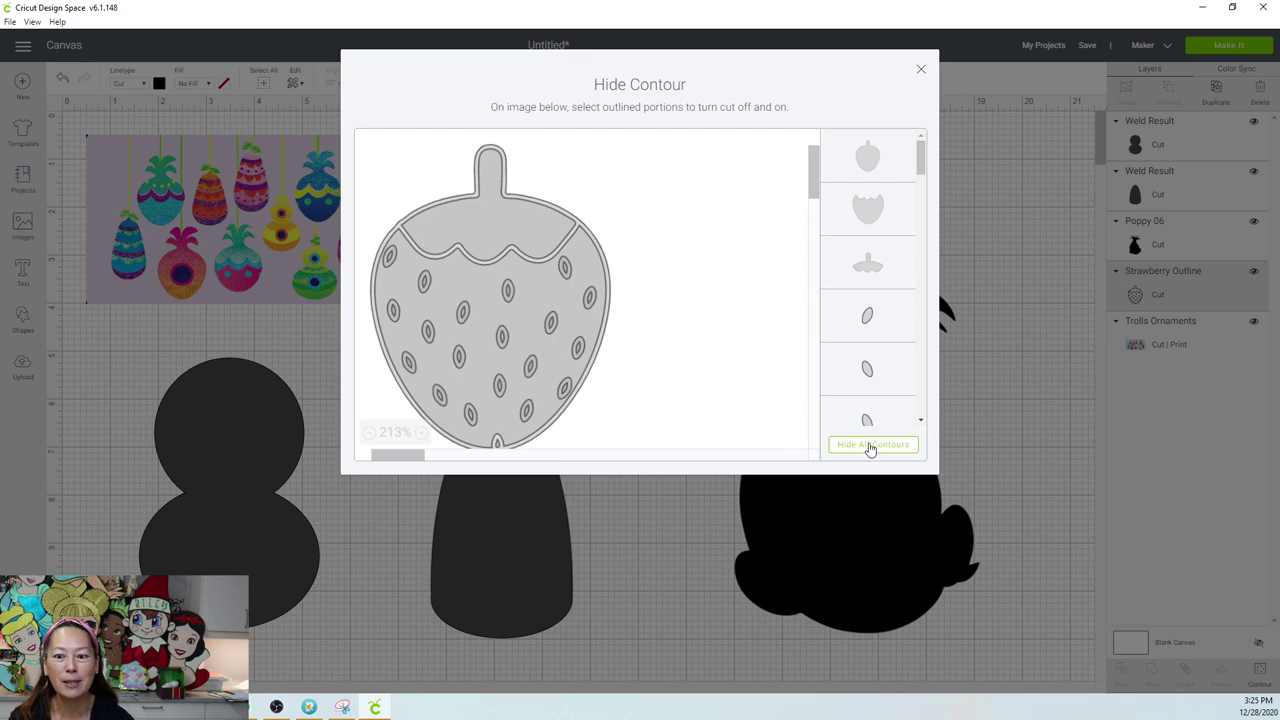
{"action": "left_click", "coordinate": [871, 446]}
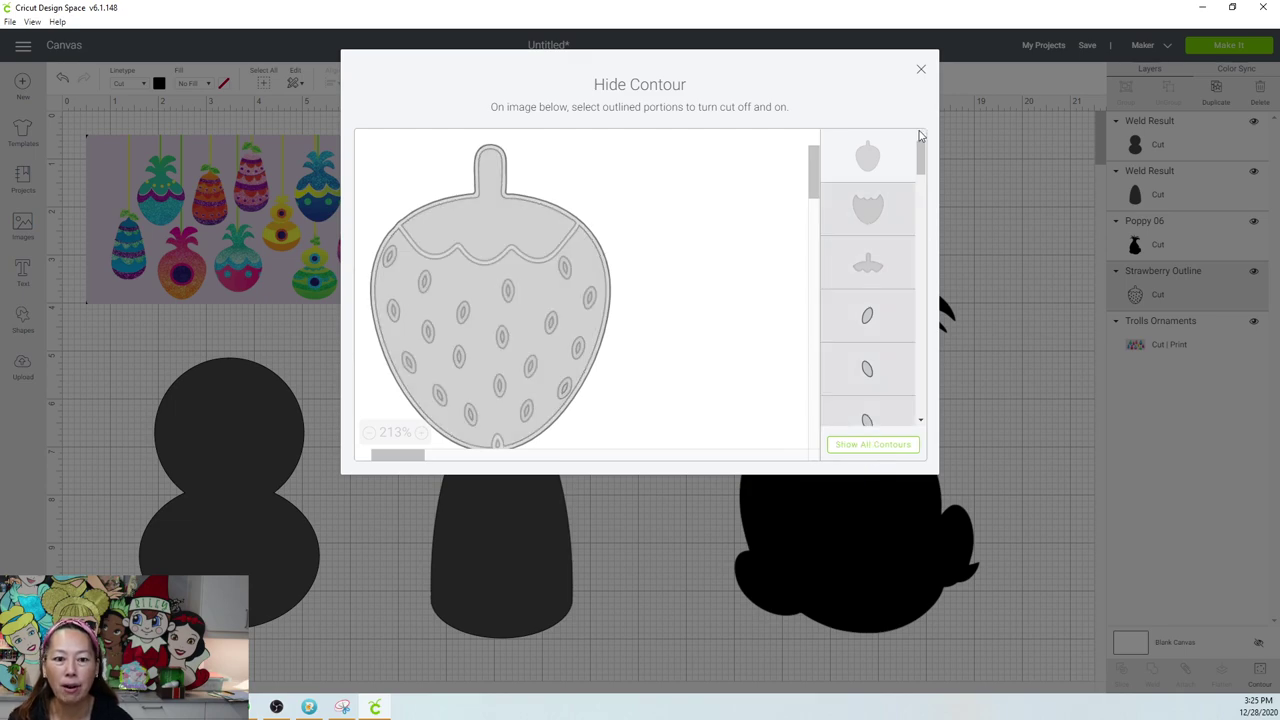
{"action": "left_click", "coordinate": [921, 74]}
{"action": "left_click_drag", "start_coordinate": [607, 240], "coordinate": [526, 283]}
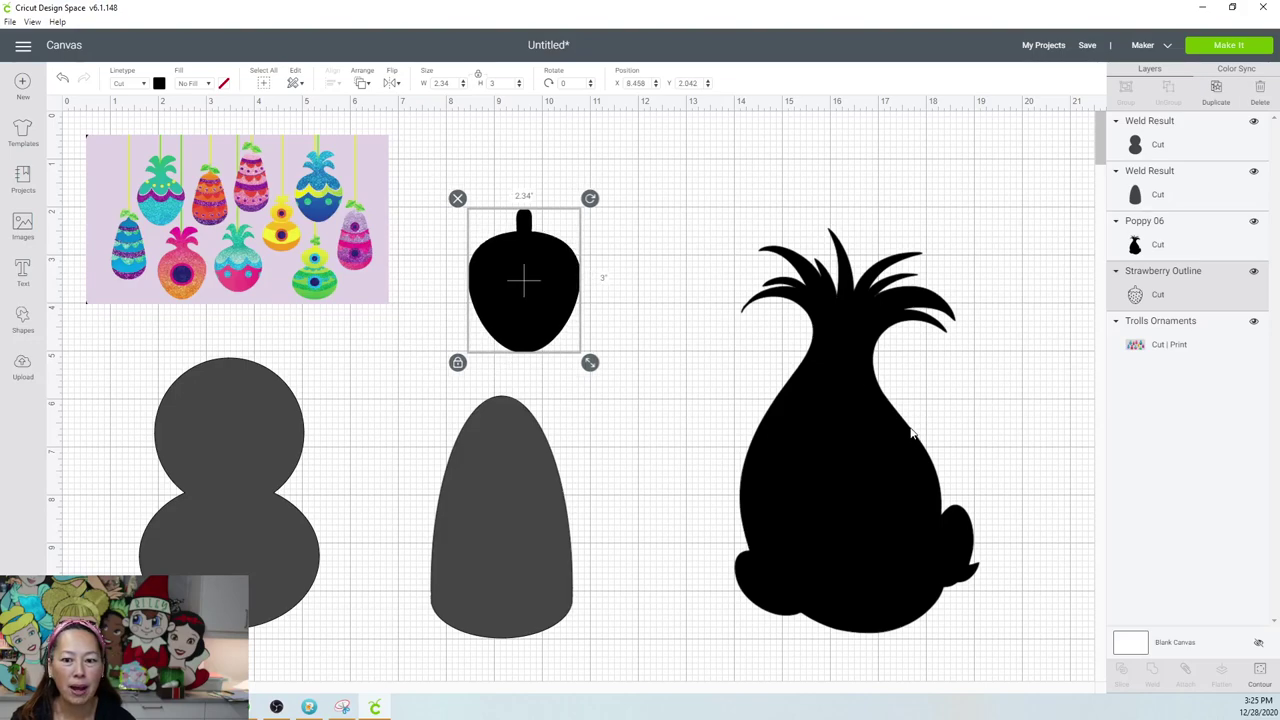
Shrink the Poppy silhouette to about 2.5 inches wide and cover its body below the hair with a square about 4.9 inches wide.
{"action": "left_click", "coordinate": [843, 356]}
{"action": "left_click_drag", "start_coordinate": [986, 638], "coordinate": [867, 443]}
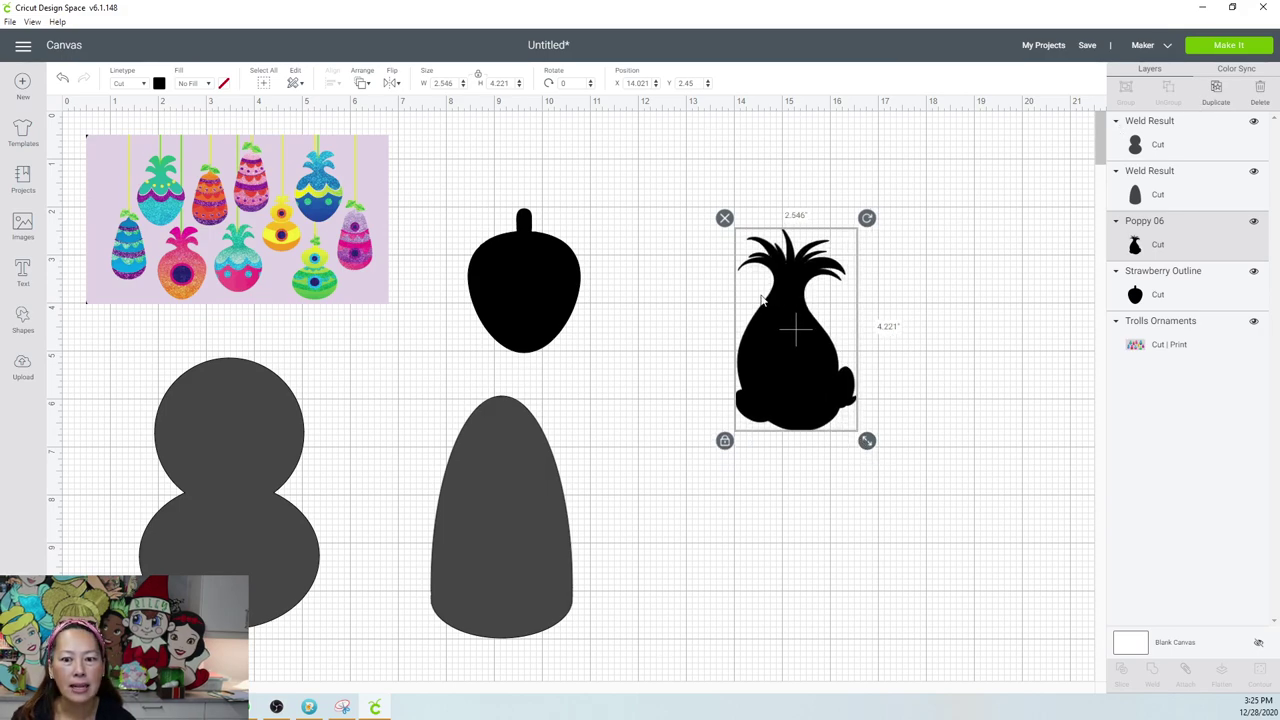
{"action": "left_click", "coordinate": [21, 313]}
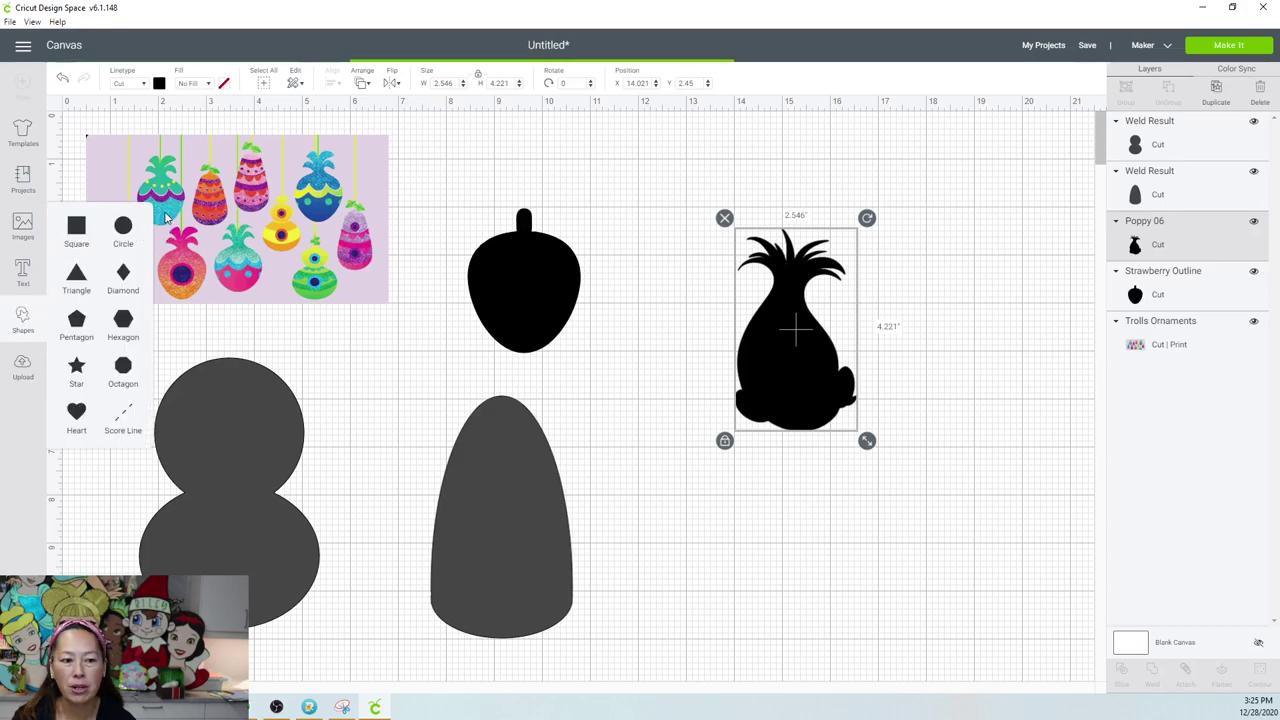
{"action": "left_click", "coordinate": [76, 226]}
{"action": "left_click_drag", "start_coordinate": [171, 196], "coordinate": [768, 331]}
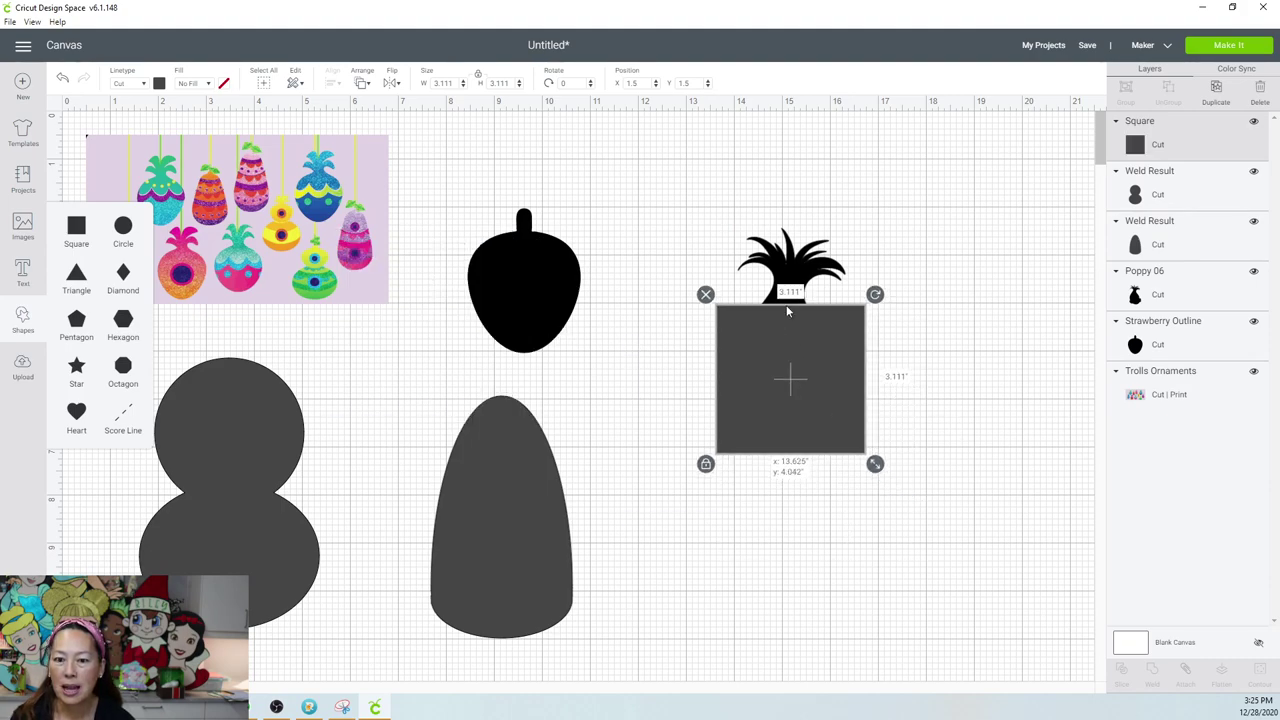
{"action": "left_click_drag", "start_coordinate": [880, 469], "coordinate": [872, 442]}
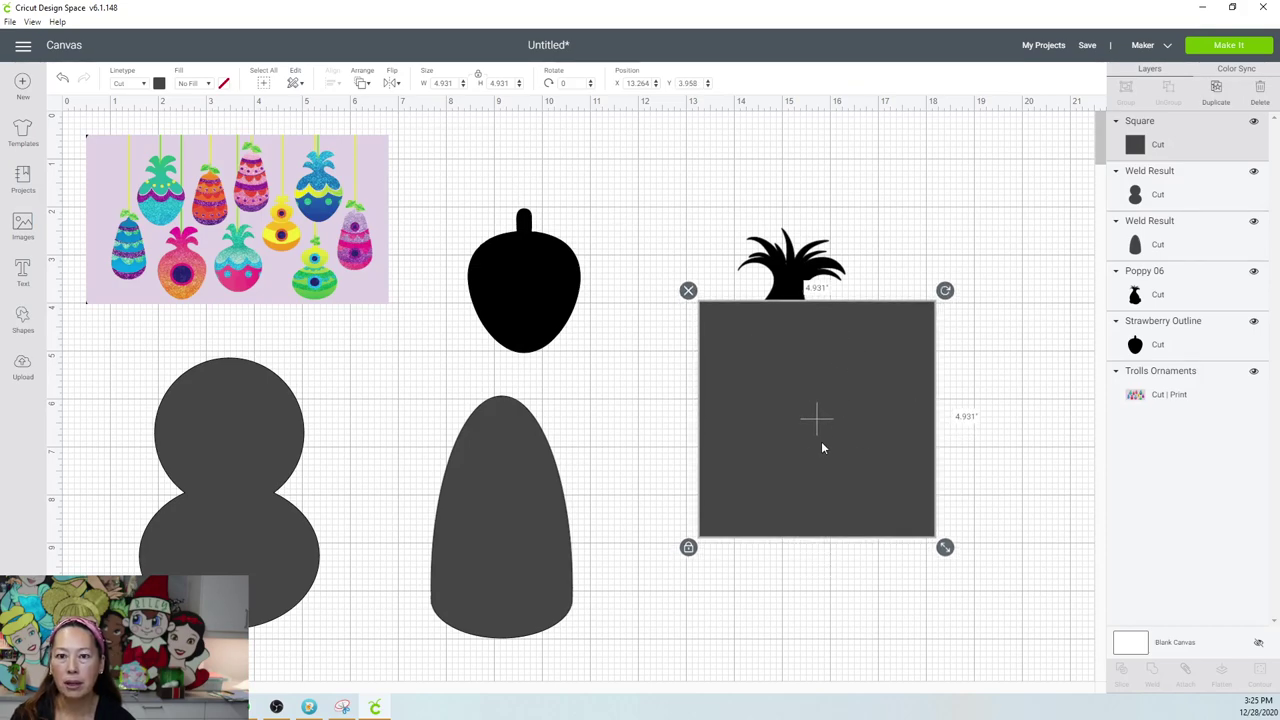
Slice the Poppy silhouette with the square, delete everything except the hair and move the hair to an empty area of the canvas.
{"action": "left_click", "coordinate": [775, 150]}
{"action": "left_click_drag", "start_coordinate": [766, 132], "coordinate": [1003, 569]}
{"action": "left_click", "coordinate": [1123, 672]}
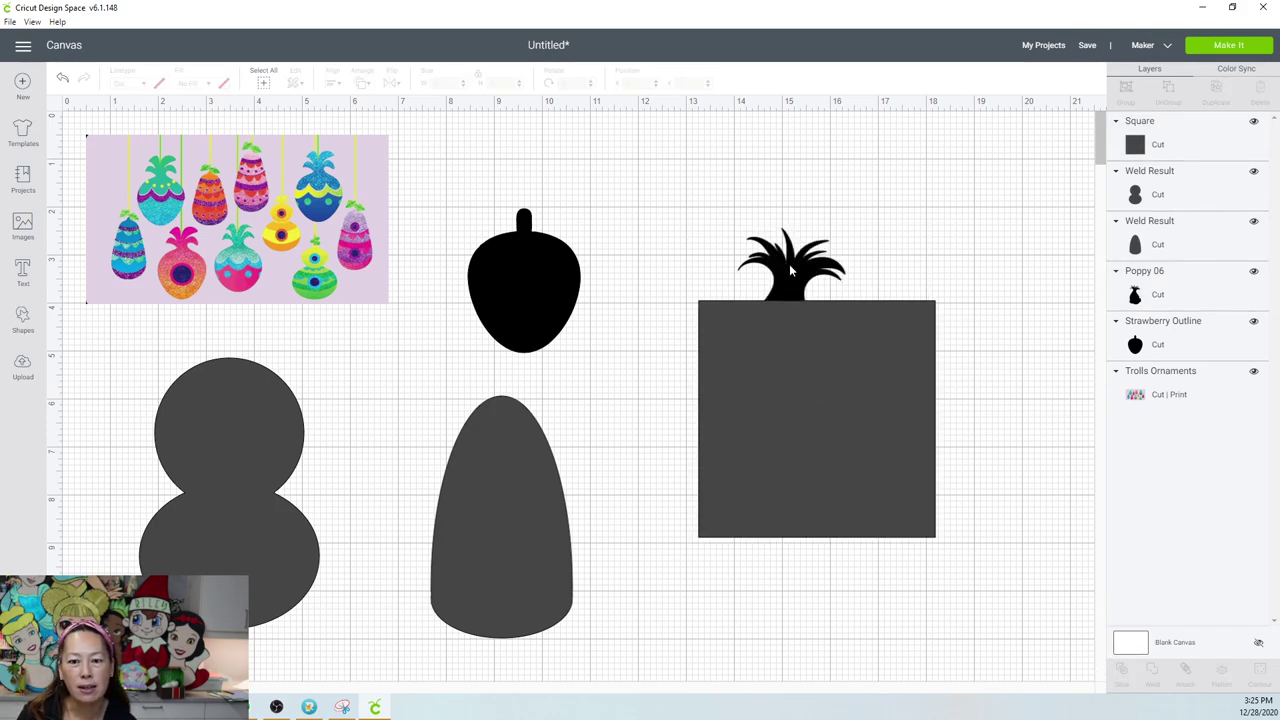
{"action": "left_click_drag", "start_coordinate": [790, 268], "coordinate": [544, 383]}
{"action": "left_click_drag", "start_coordinate": [737, 222], "coordinate": [898, 538]}
{"action": "key", "text": "Delete"}
{"action": "left_click", "coordinate": [514, 388]}
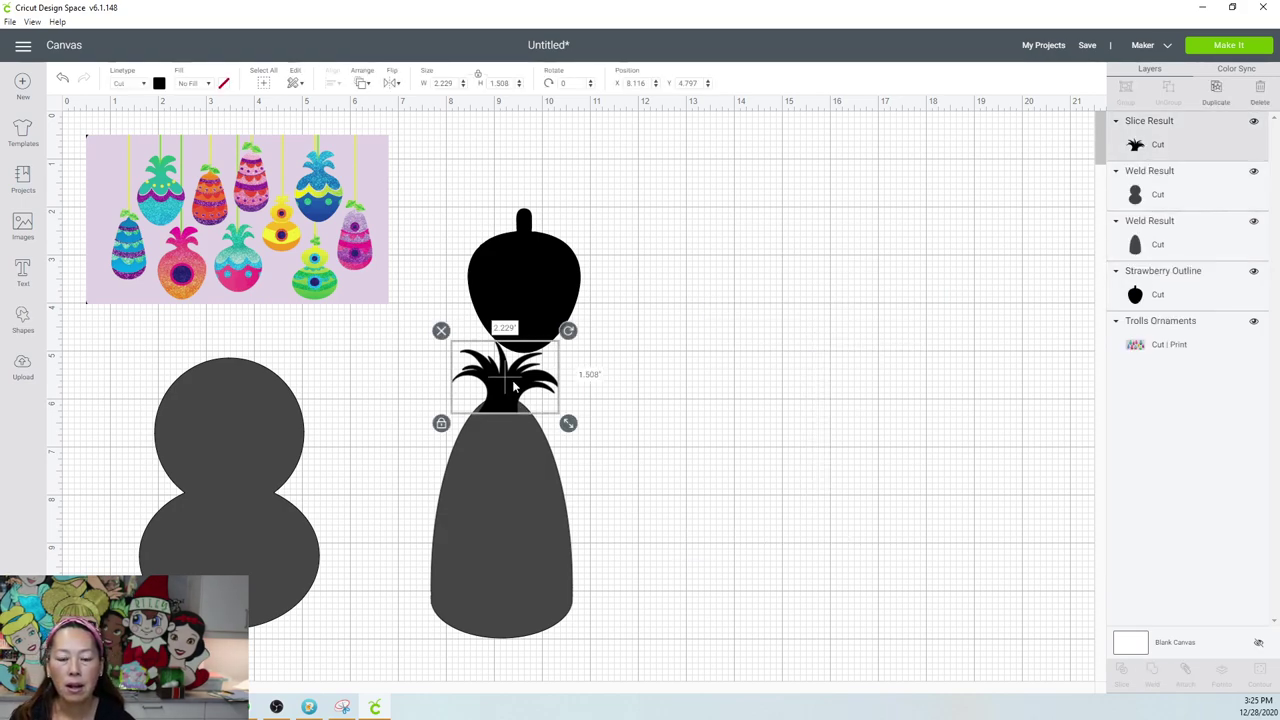
{"action": "left_click_drag", "start_coordinate": [683, 369], "coordinate": [886, 300]}
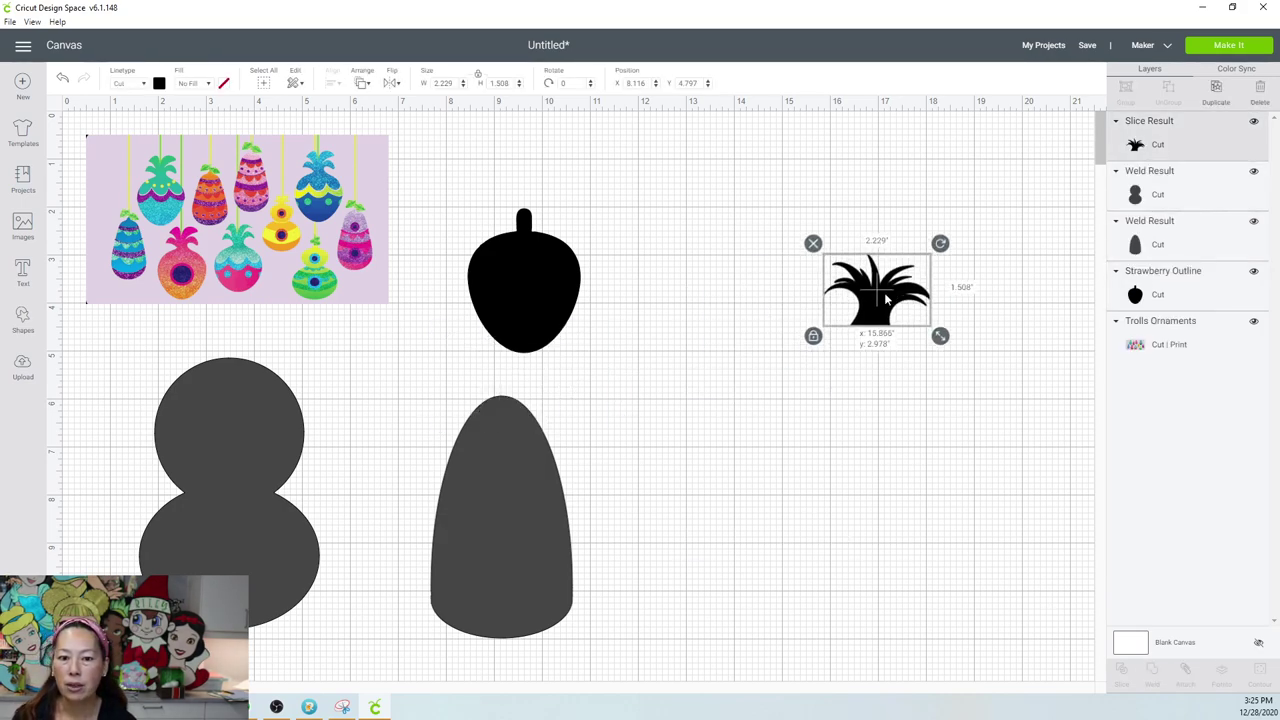
Make two copies of the hair, then move the strawberry silhouette below them and enlarge it to about 4.7 inches wide.
{"action": "left_click", "coordinate": [1216, 90]}
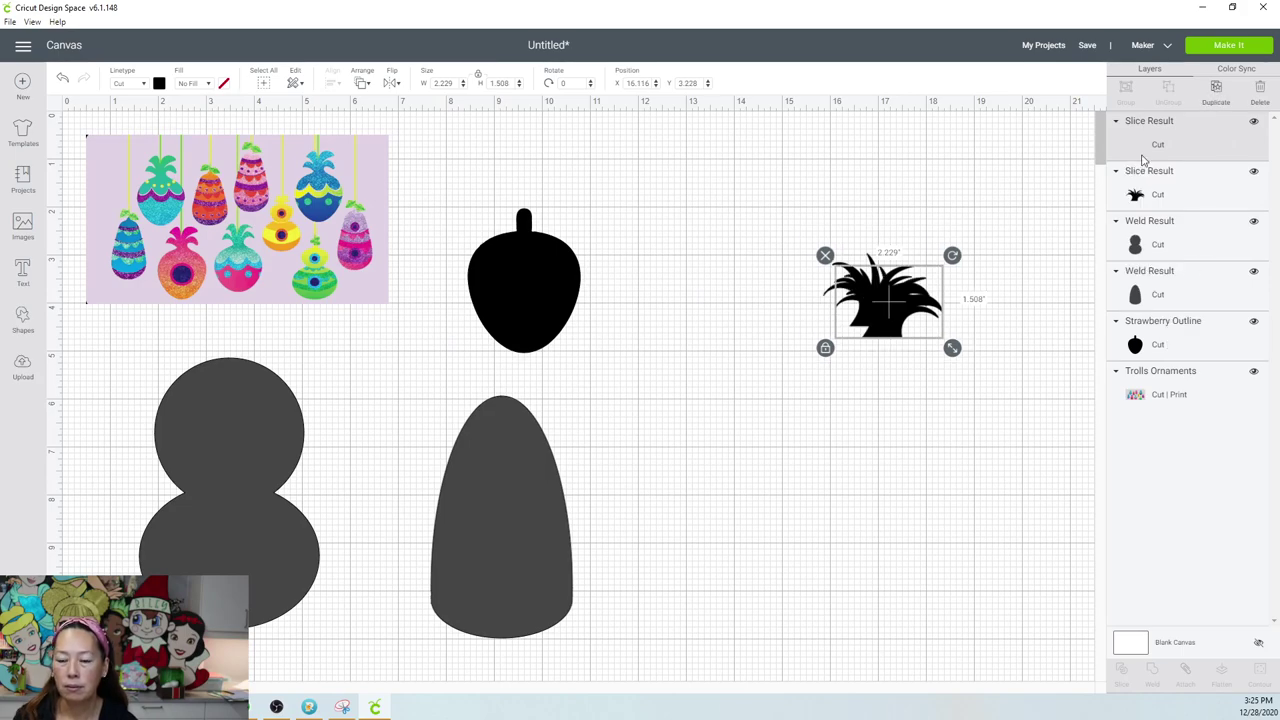
{"action": "left_click_drag", "start_coordinate": [551, 282], "coordinate": [771, 430]}
{"action": "left_click_drag", "start_coordinate": [814, 512], "coordinate": [927, 604]}
Place one hair copy on the strawberry's top, enlarged to about 3.6 inches wide so that its base covers the stem.
{"action": "left_click", "coordinate": [903, 313]}
{"action": "left_click_drag", "start_coordinate": [903, 313], "coordinate": [774, 343]}
{"action": "left_click_drag", "start_coordinate": [847, 369], "coordinate": [906, 413]}
{"action": "left_click_drag", "start_coordinate": [811, 401], "coordinate": [802, 400]}
{"action": "left_click", "coordinate": [988, 432]}
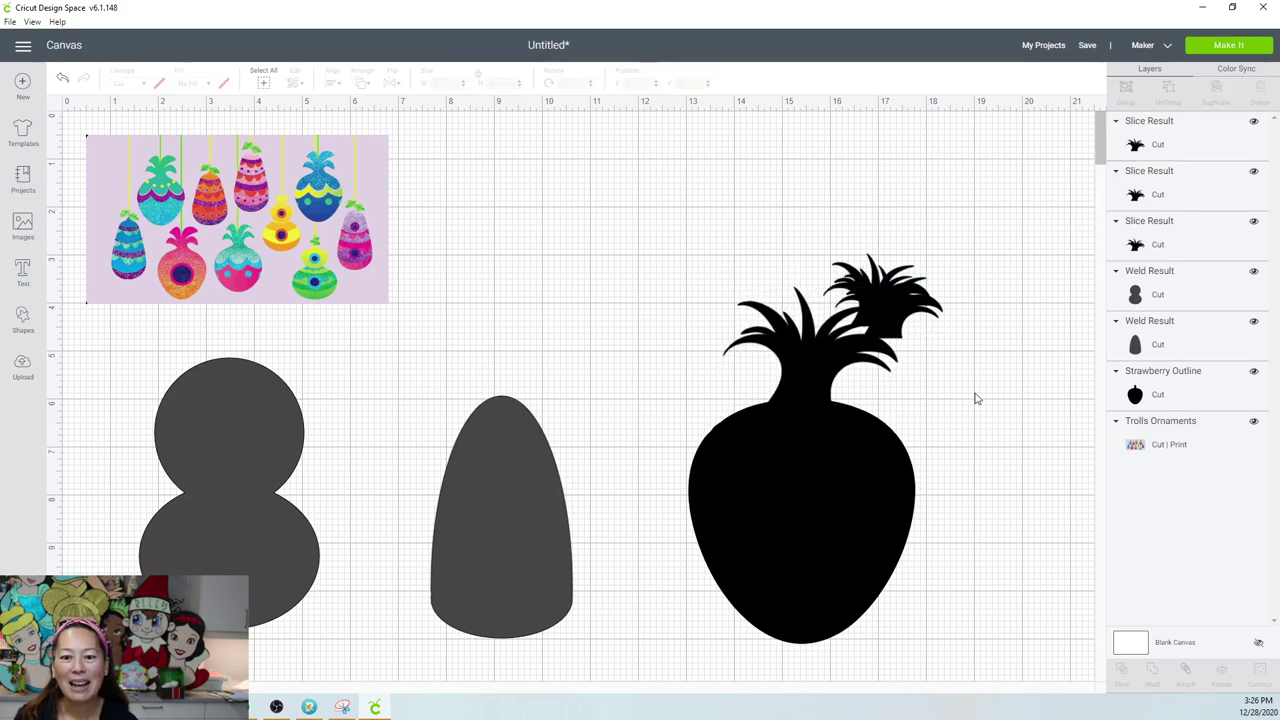
{"action": "left_click", "coordinate": [817, 378]}
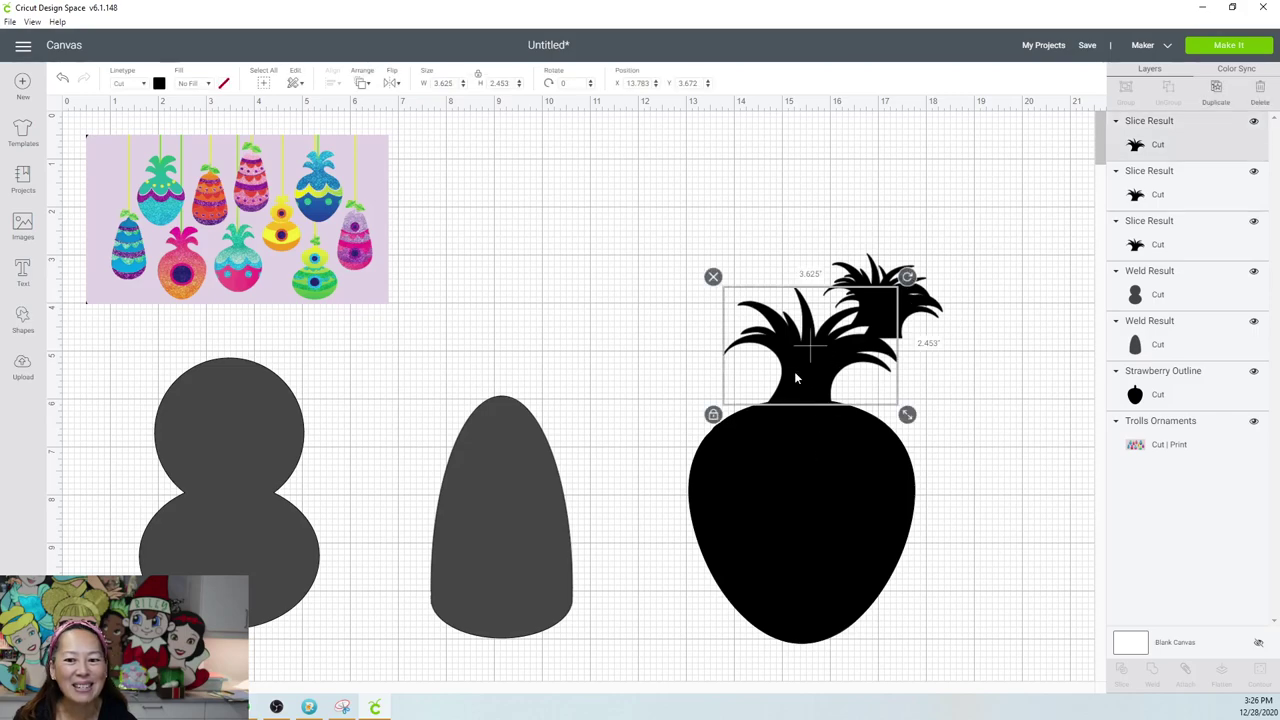
{"action": "left_click_drag", "start_coordinate": [792, 402], "coordinate": [792, 402]}
Weld the hair and strawberry silhouette into one ornament and move it away from the spare hair pieces.
{"action": "left_click_drag", "start_coordinate": [1004, 648], "coordinate": [757, 374]}
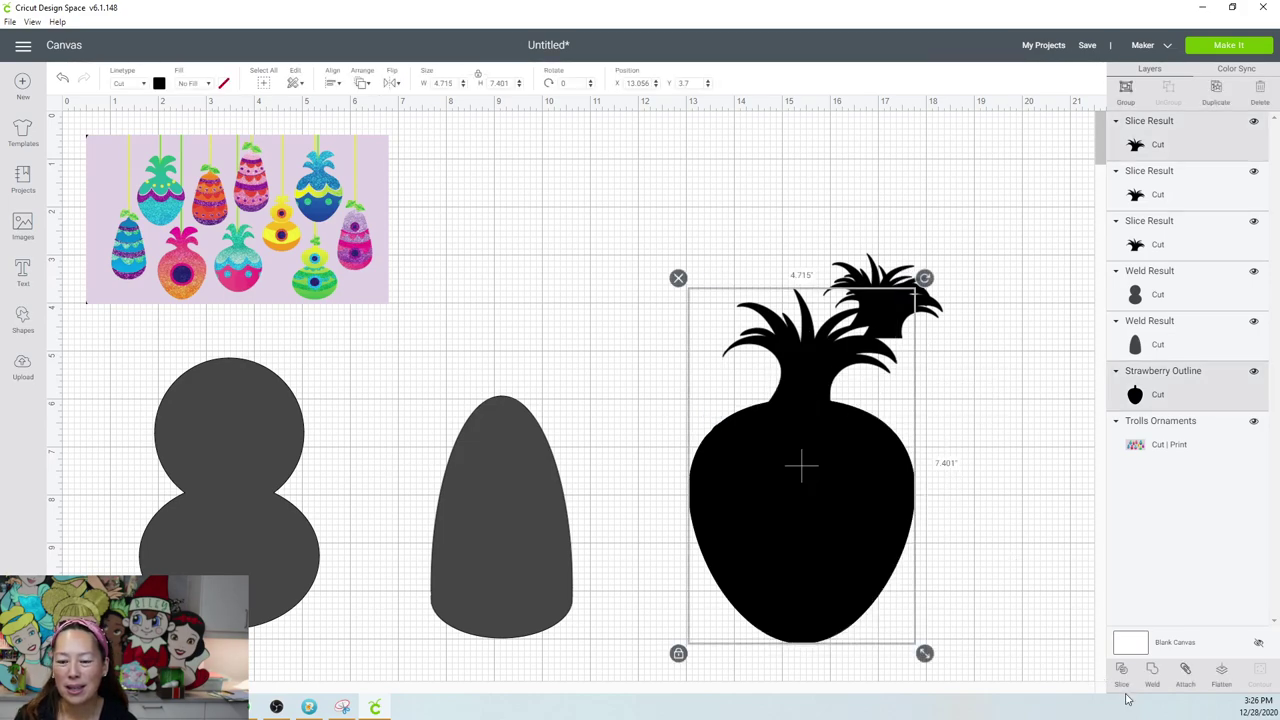
{"action": "left_click", "coordinate": [912, 460]}
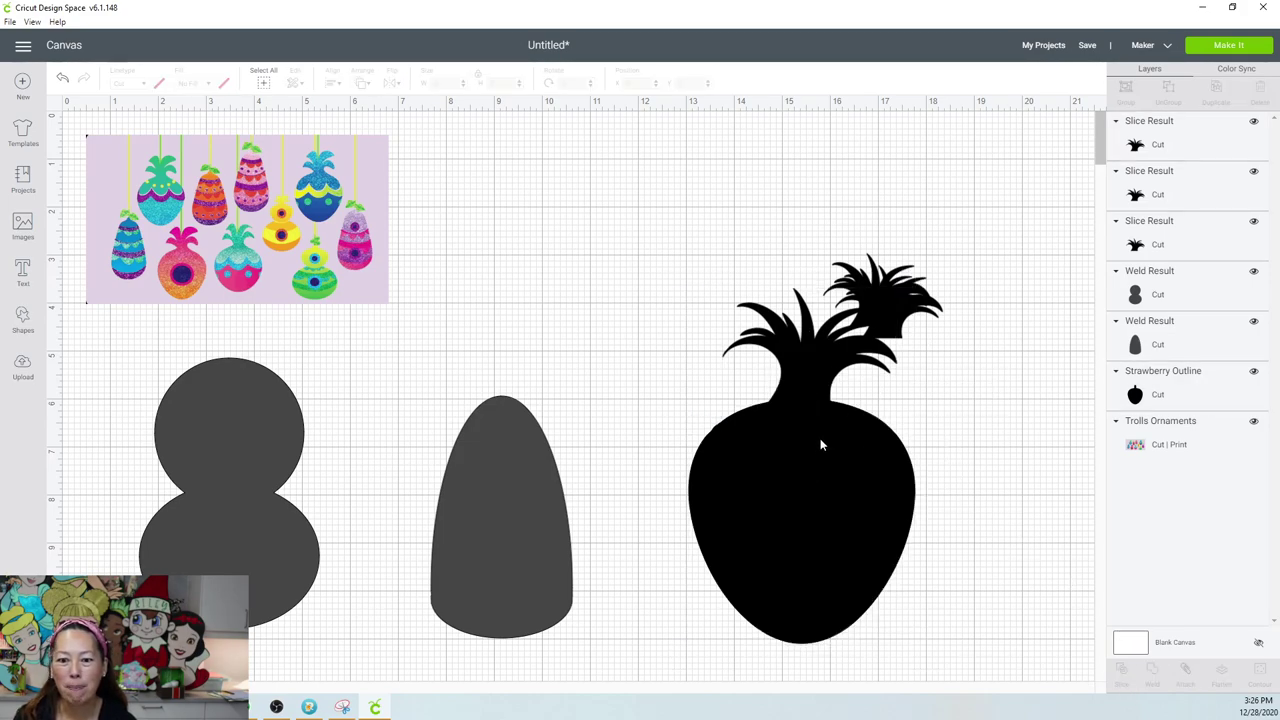
{"action": "left_click_drag", "start_coordinate": [818, 444], "coordinate": [680, 318]}
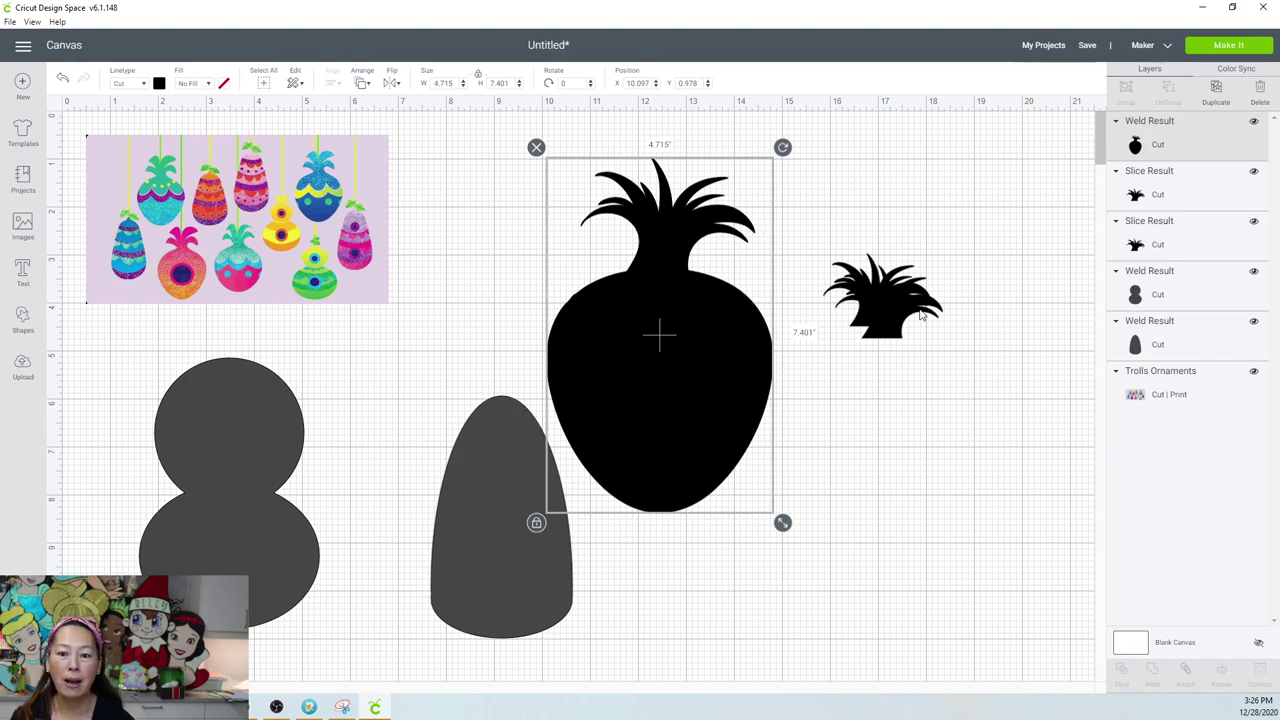
Move the two spare hair pieces onto the top of the double-circle shape and shift the welded ornament clear of the dome.
{"action": "left_click_drag", "start_coordinate": [864, 318], "coordinate": [246, 366]}
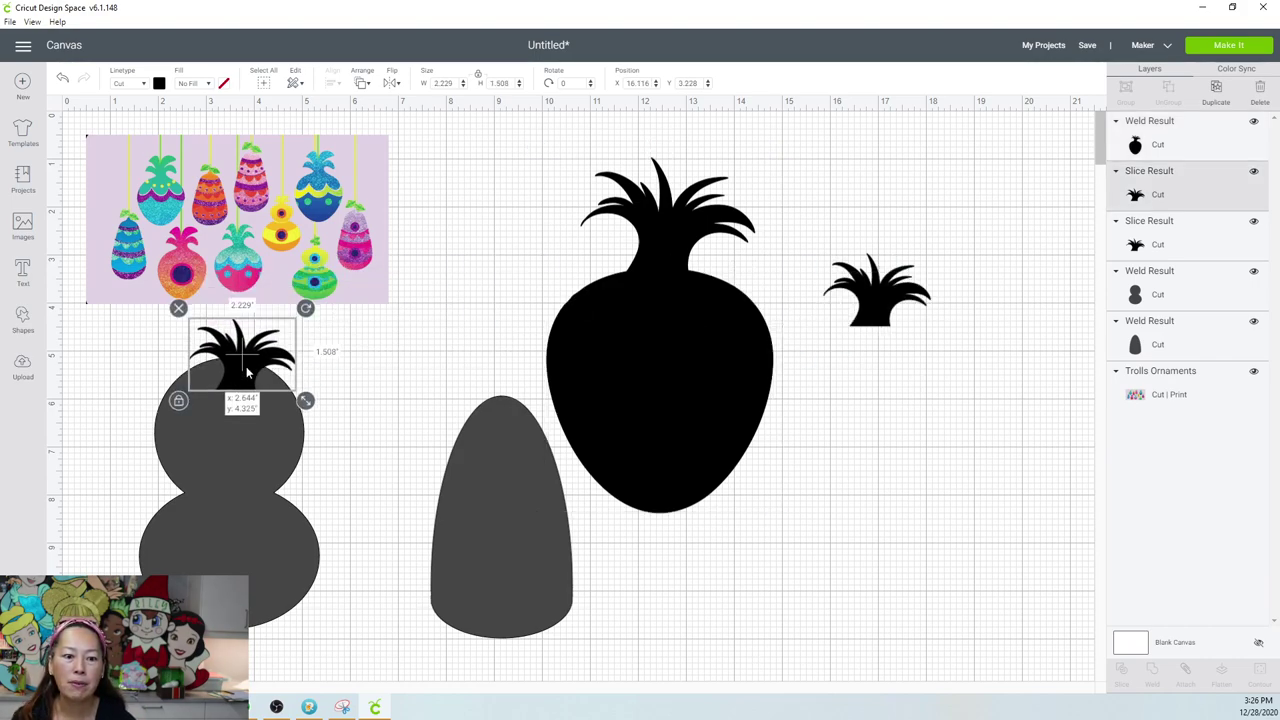
{"action": "left_click_drag", "start_coordinate": [890, 318], "coordinate": [202, 390]}
{"action": "left_click_drag", "start_coordinate": [648, 310], "coordinate": [806, 307]}
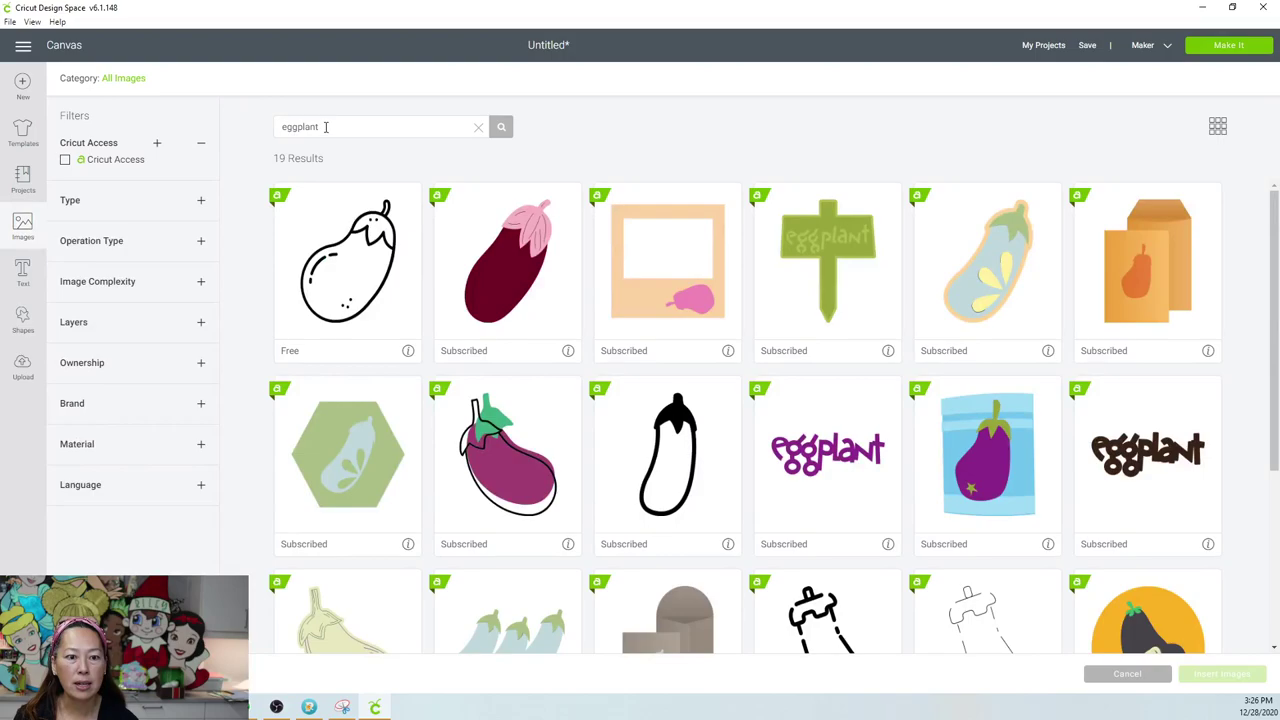
Search the image library for "waves" and insert the red three-row wave panel and the light teal double wave.
{"action": "key", "text": "ctrl+a"}
{"action": "type", "text": "waves"}
{"action": "key", "text": "Return"}
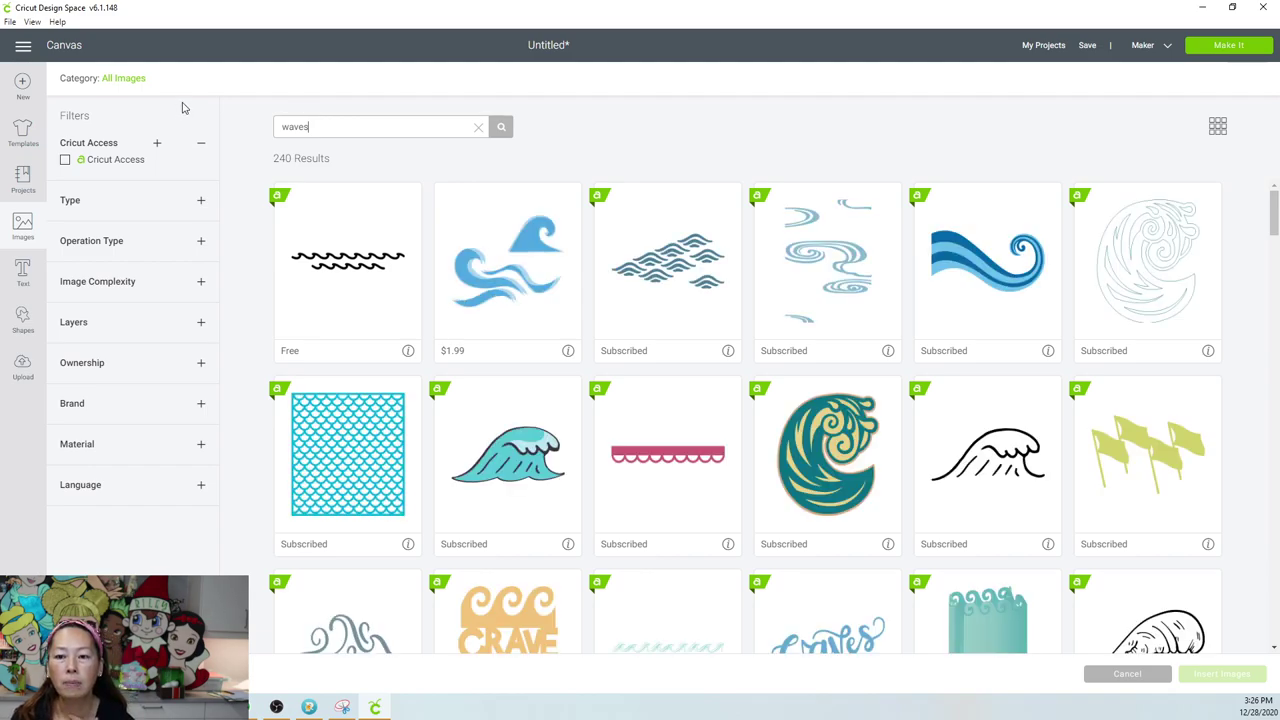
{"action": "scroll", "coordinate": [563, 371], "scroll_direction": "down", "scroll_amount": 2}
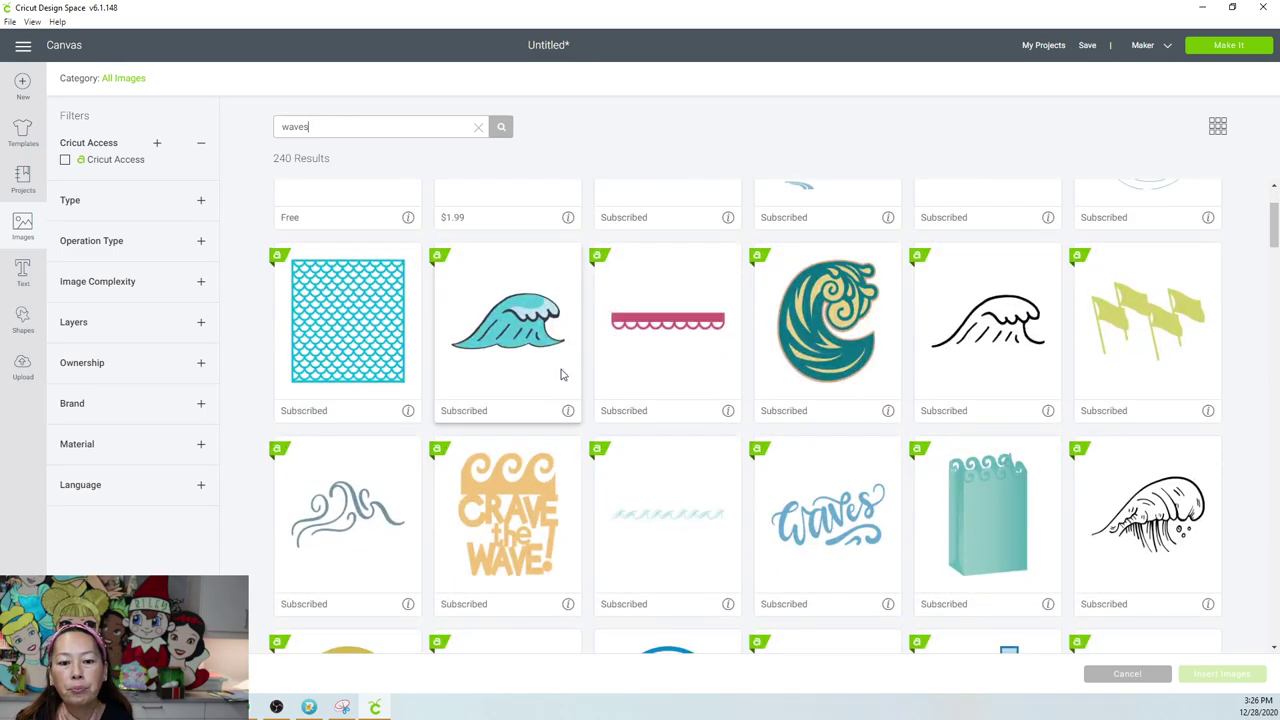
{"action": "scroll", "coordinate": [561, 374], "scroll_direction": "down", "scroll_amount": 3}
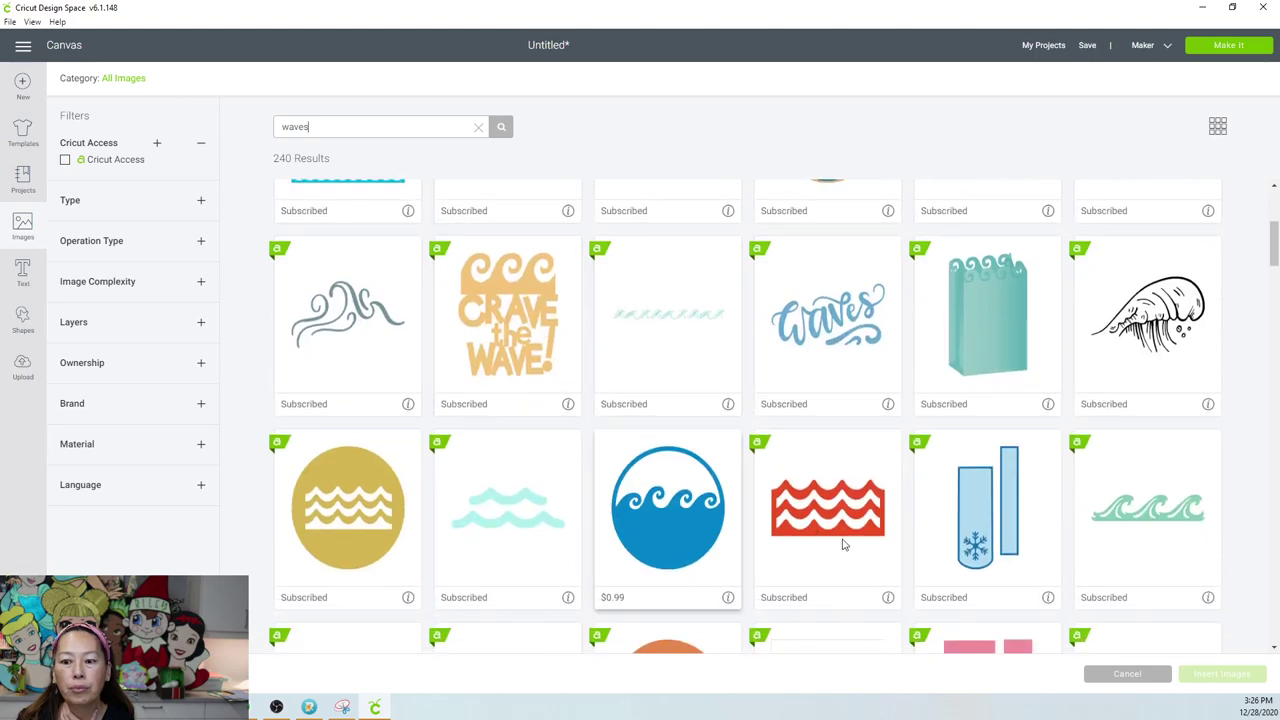
{"action": "left_click", "coordinate": [822, 514]}
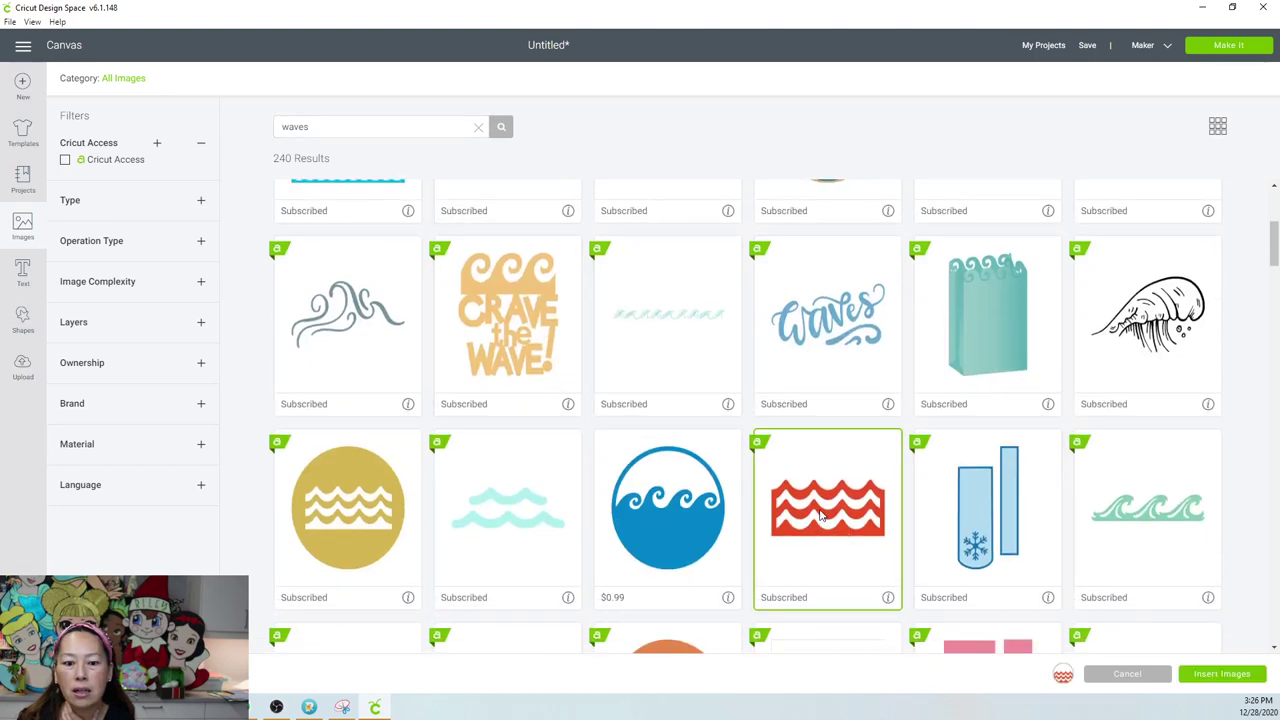
{"action": "left_click", "coordinate": [479, 525]}
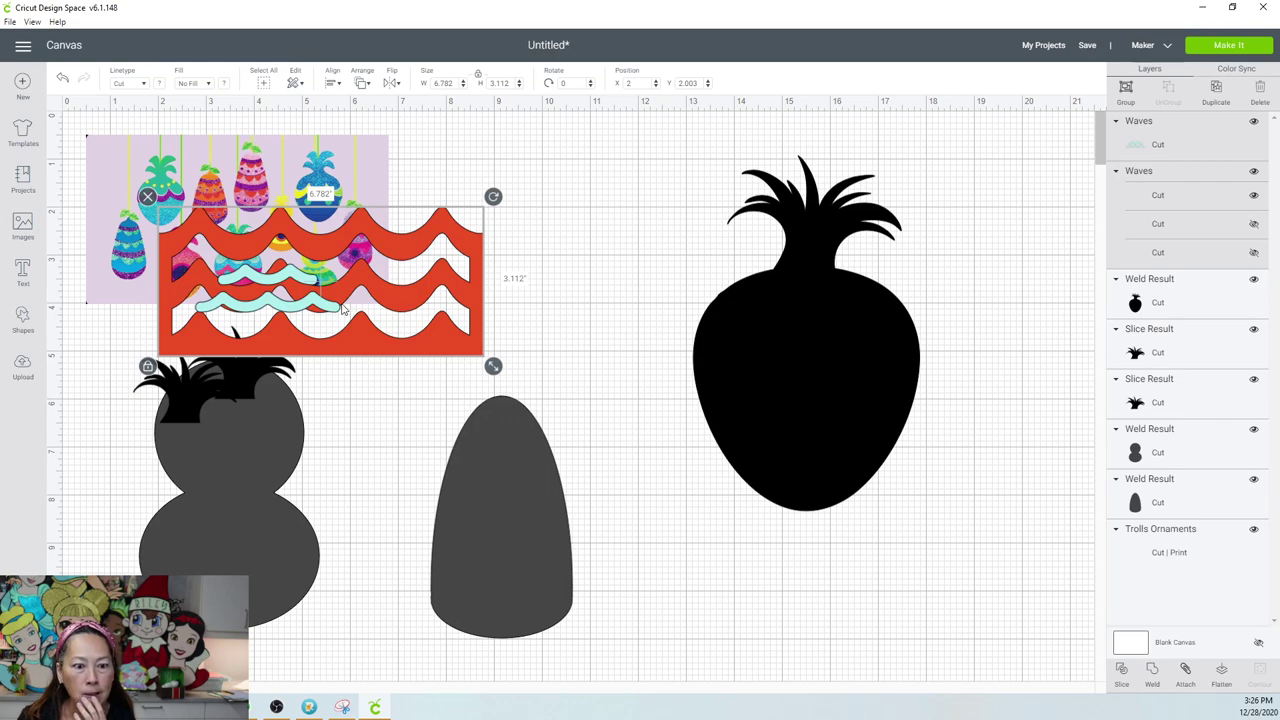
Move the teal waves below the welded ornament and hide the contour of the shorter upper wave.
{"action": "left_click_drag", "start_coordinate": [270, 273], "coordinate": [858, 558]}
{"action": "left_click", "coordinate": [336, 297]}
{"action": "left_click", "coordinate": [1260, 672]}
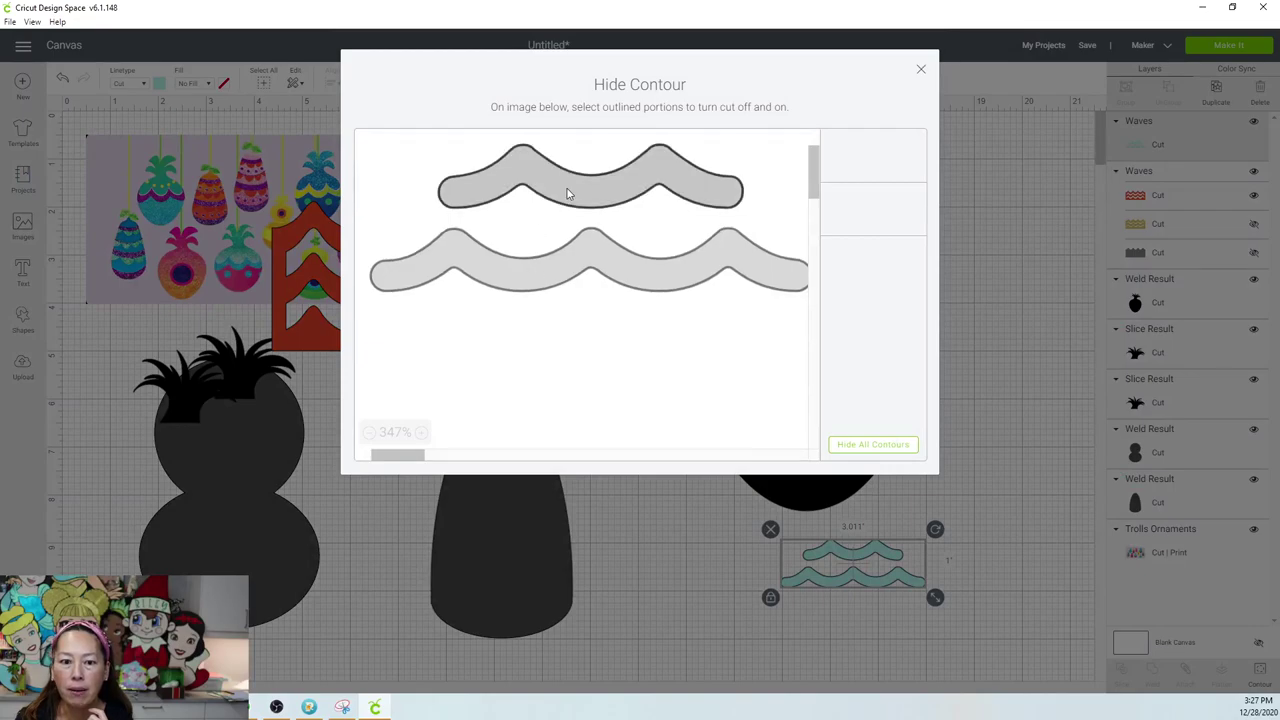
{"action": "left_click", "coordinate": [566, 194]}
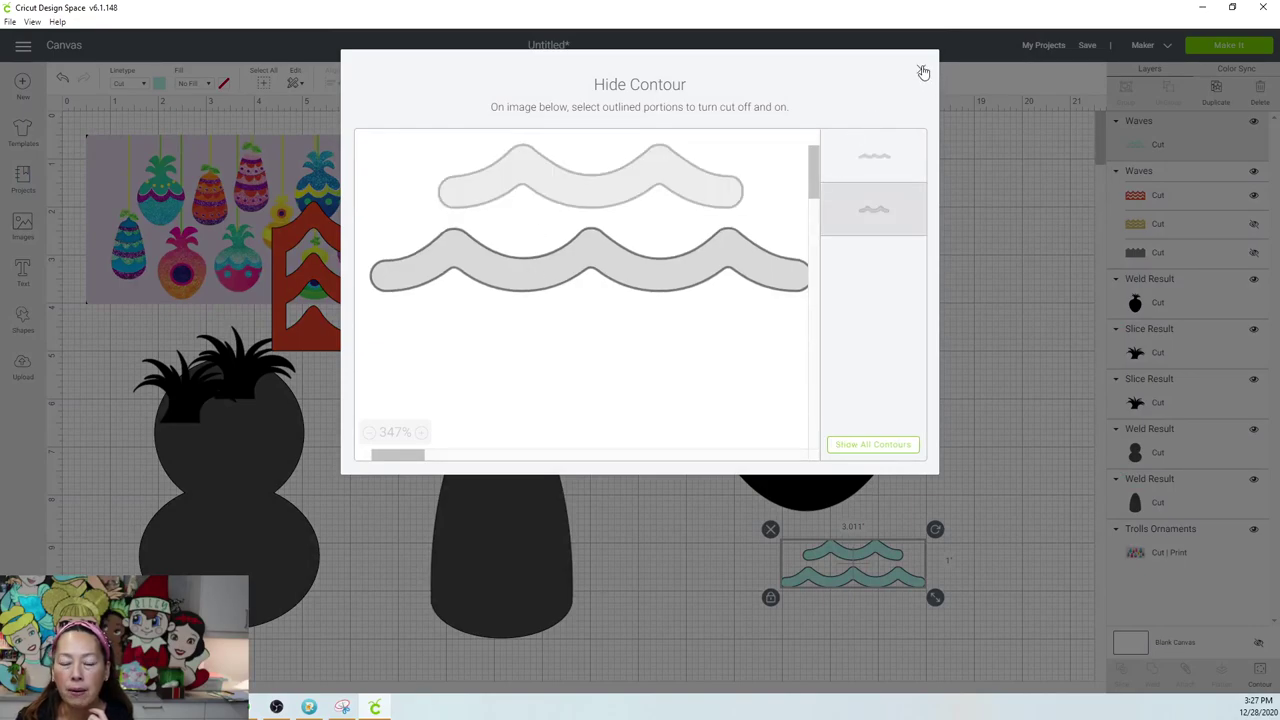
{"action": "left_click", "coordinate": [922, 72]}
Lay the single teal wave across the ornament's middle and widen it to about 5.25 inches so it extends past both edges.
{"action": "left_click_drag", "start_coordinate": [893, 581], "coordinate": [928, 383]}
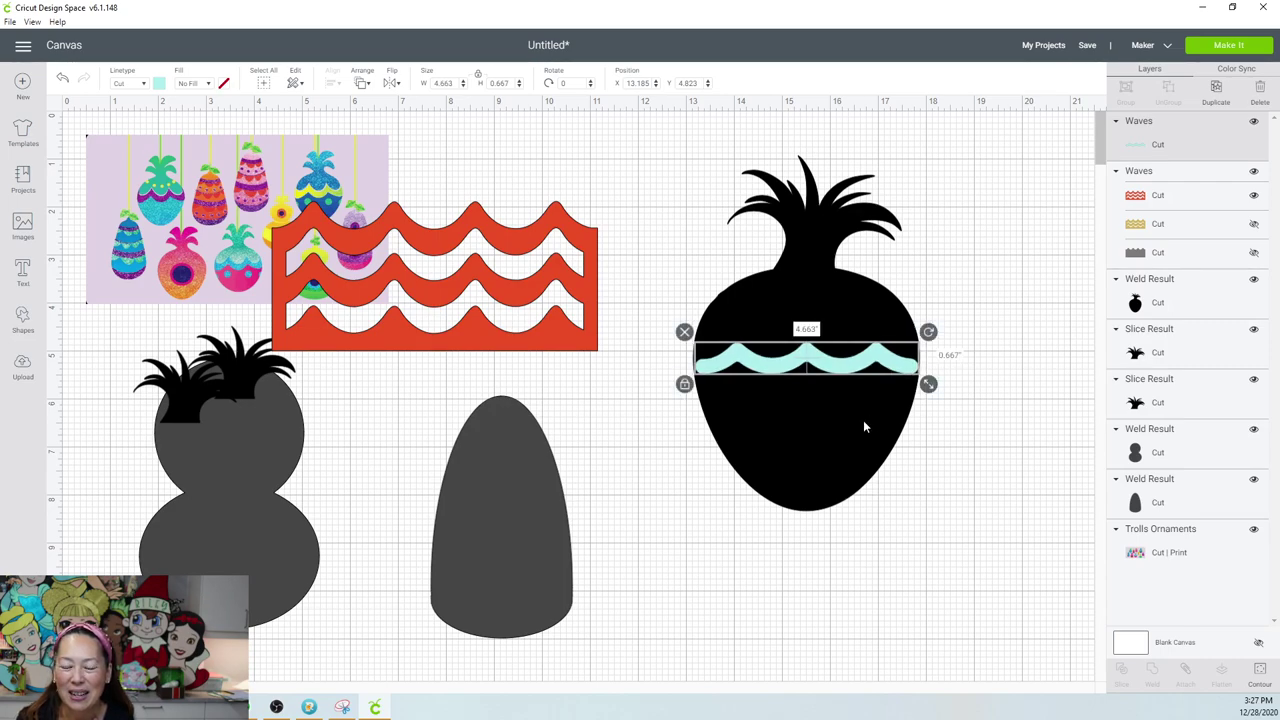
{"action": "left_click", "coordinate": [996, 624]}
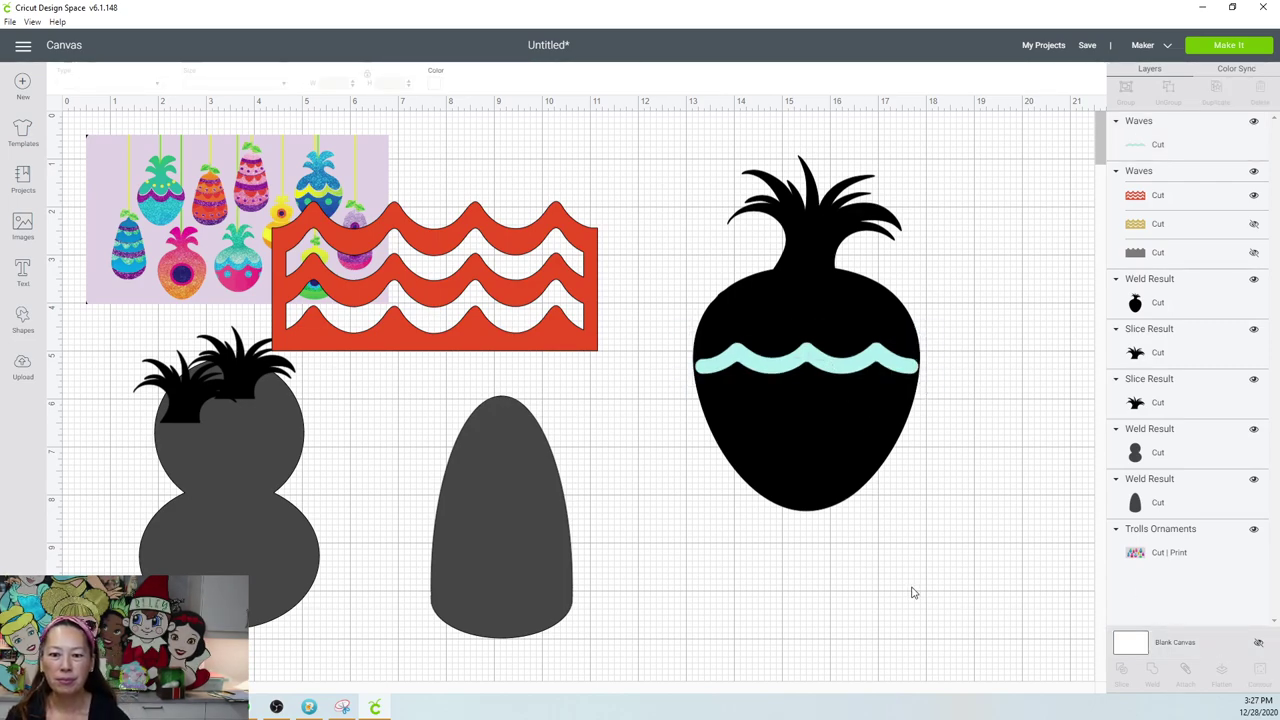
{"action": "left_click", "coordinate": [828, 366]}
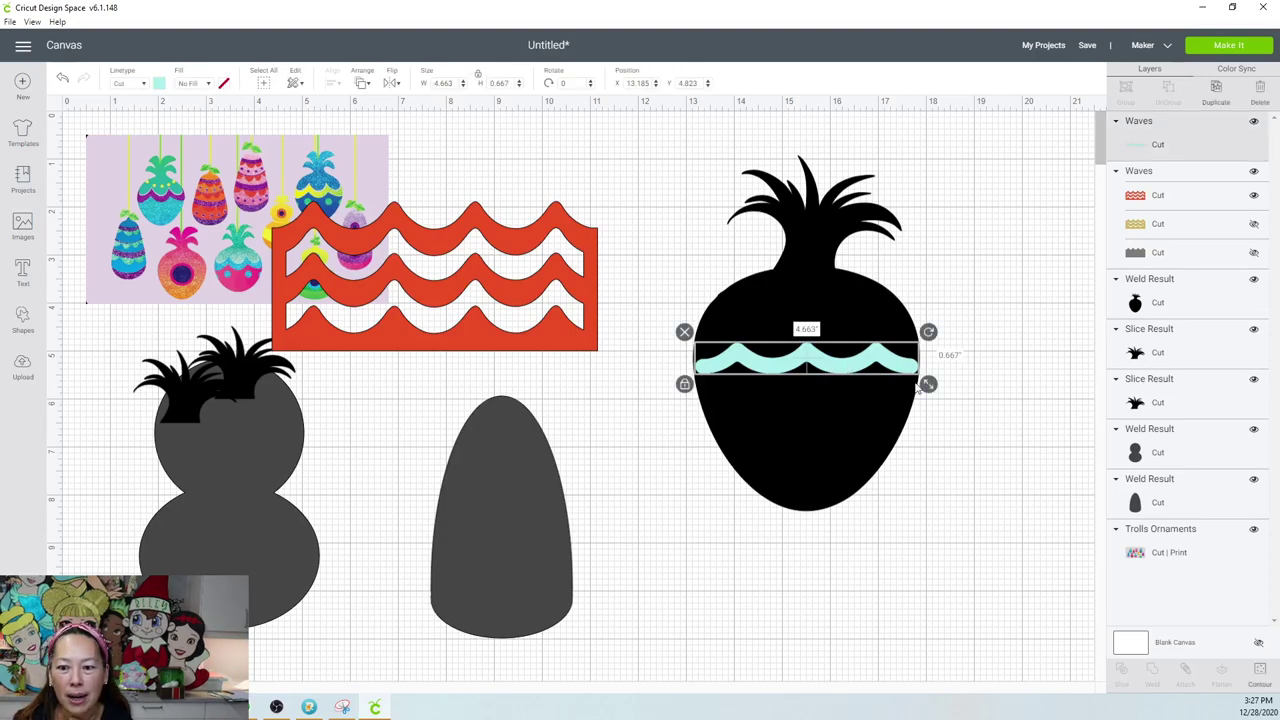
{"action": "left_click_drag", "start_coordinate": [932, 388], "coordinate": [935, 382]}
{"action": "left_click_drag", "start_coordinate": [935, 380], "coordinate": [919, 380]}
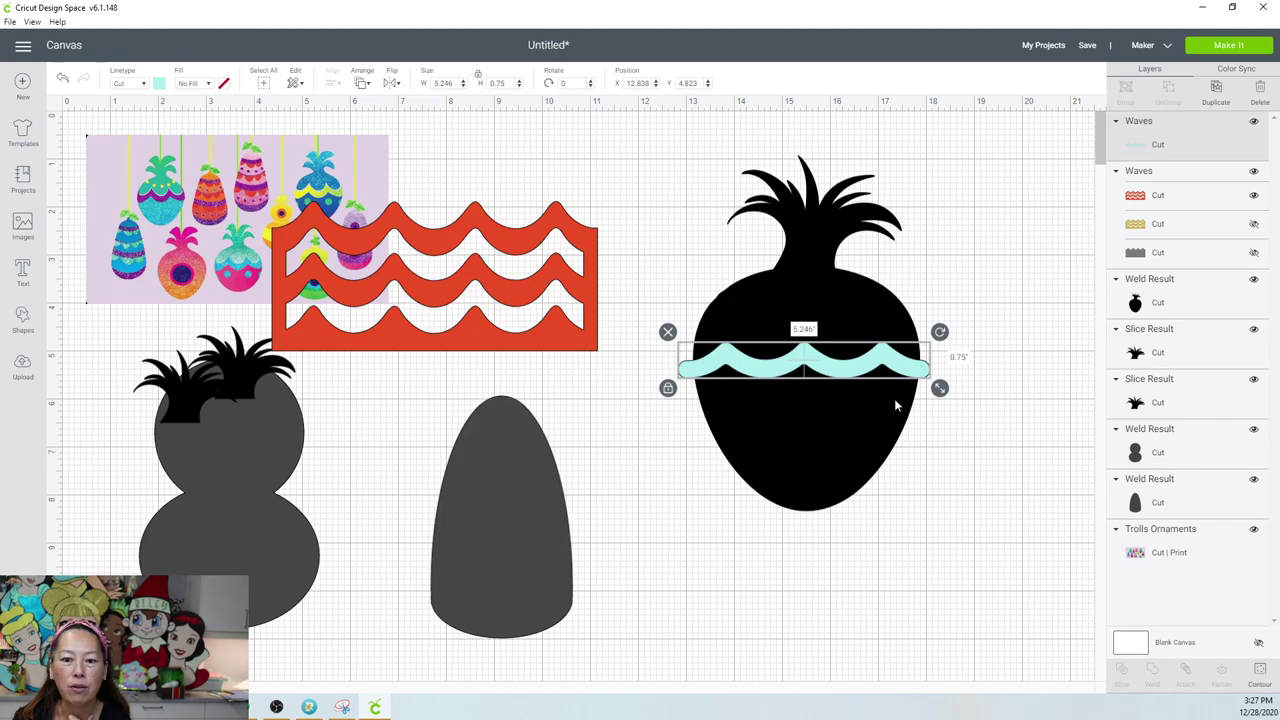
{"action": "left_click", "coordinate": [972, 504]}
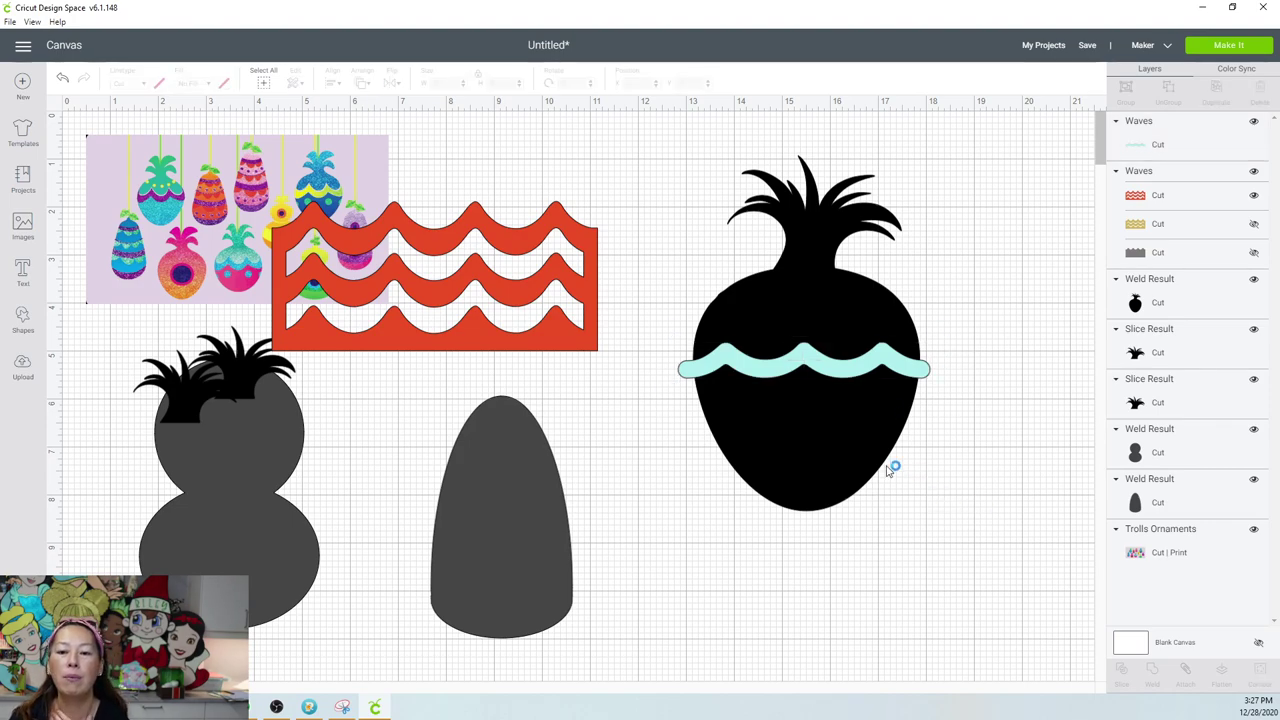
Select the ornament together with its teal wave and set their combined height to 11.5 inches.
{"action": "left_click", "coordinate": [852, 449]}
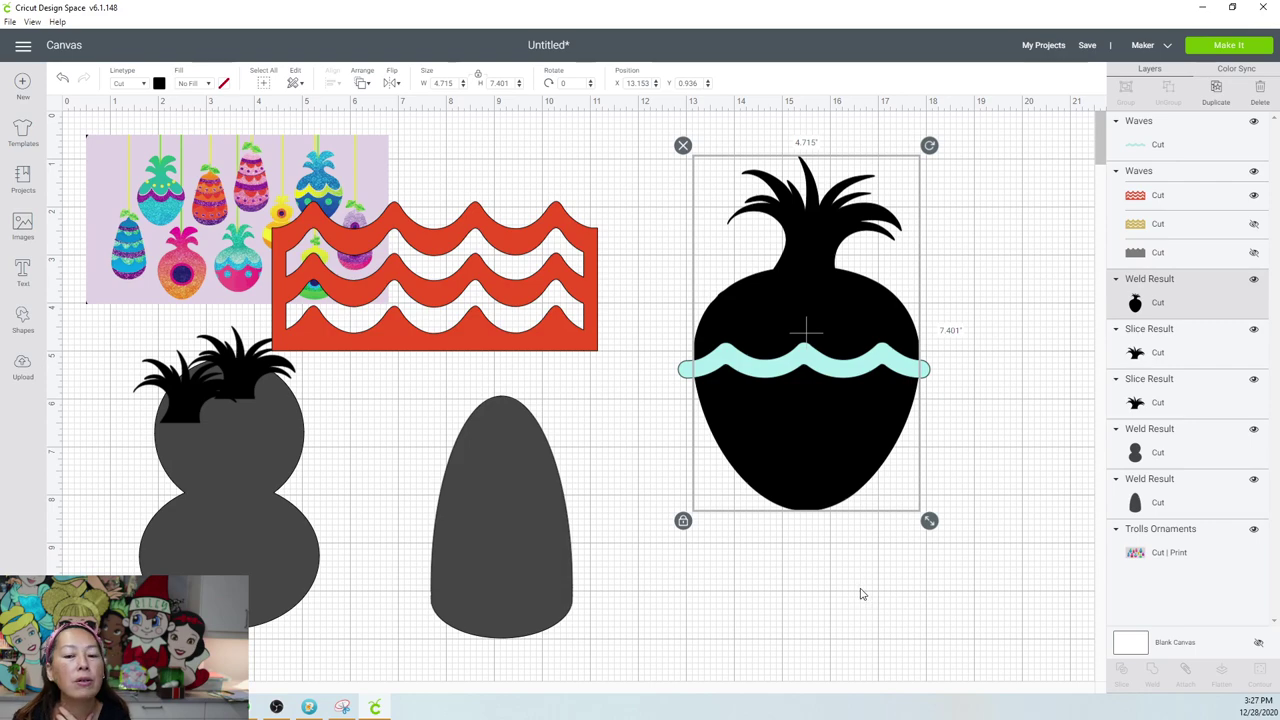
{"action": "left_click", "coordinate": [940, 528]}
{"action": "left_click_drag", "start_coordinate": [940, 528], "coordinate": [768, 286]}
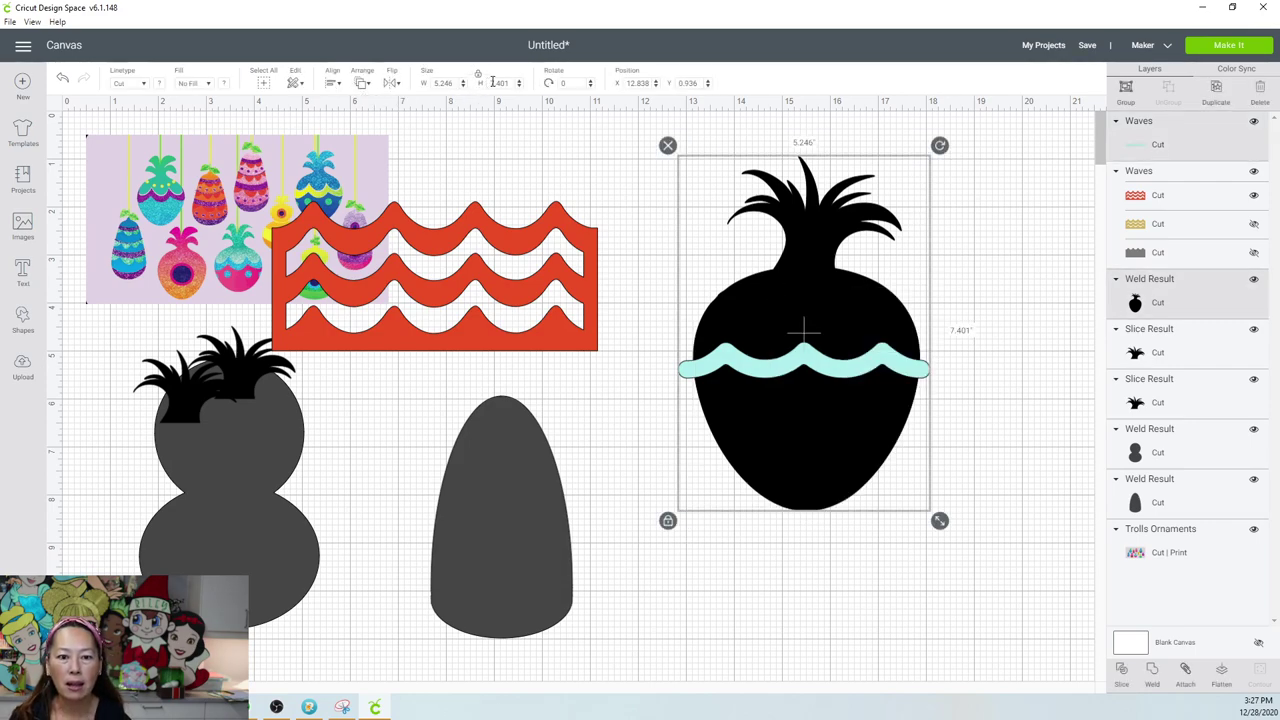
{"action": "type", "text": "11.5"}
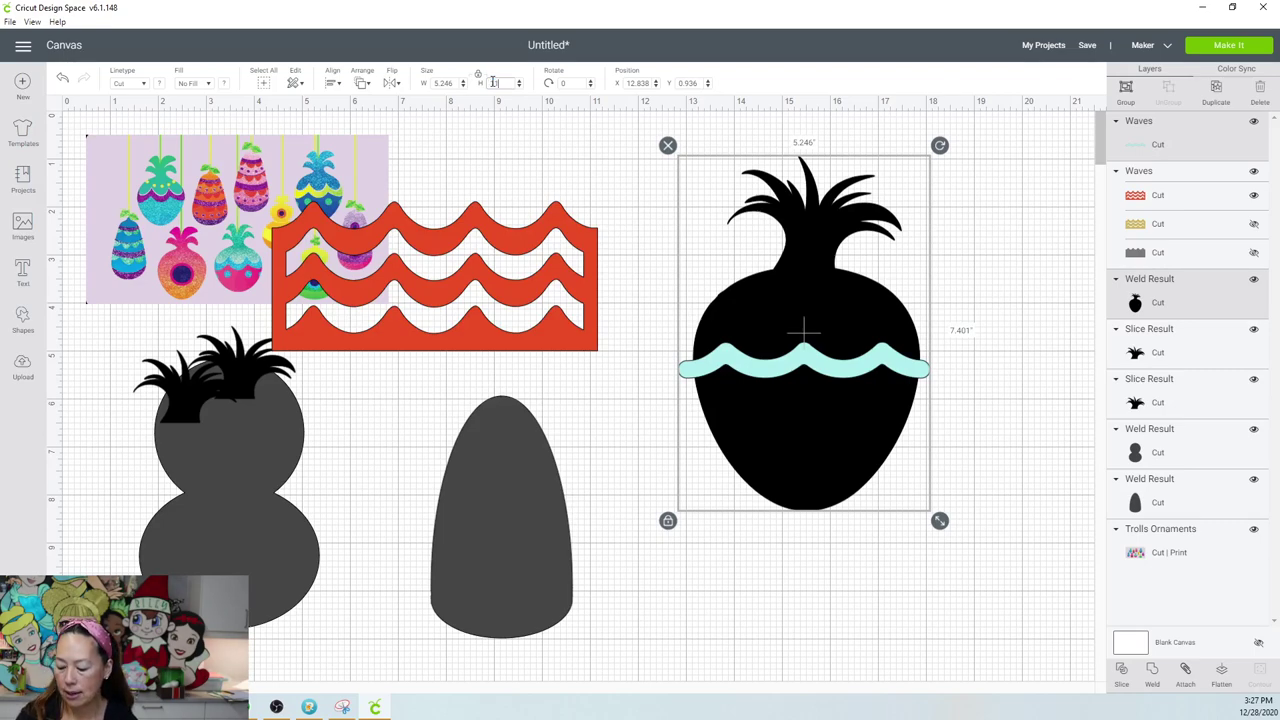
{"action": "key", "text": "Tab"}
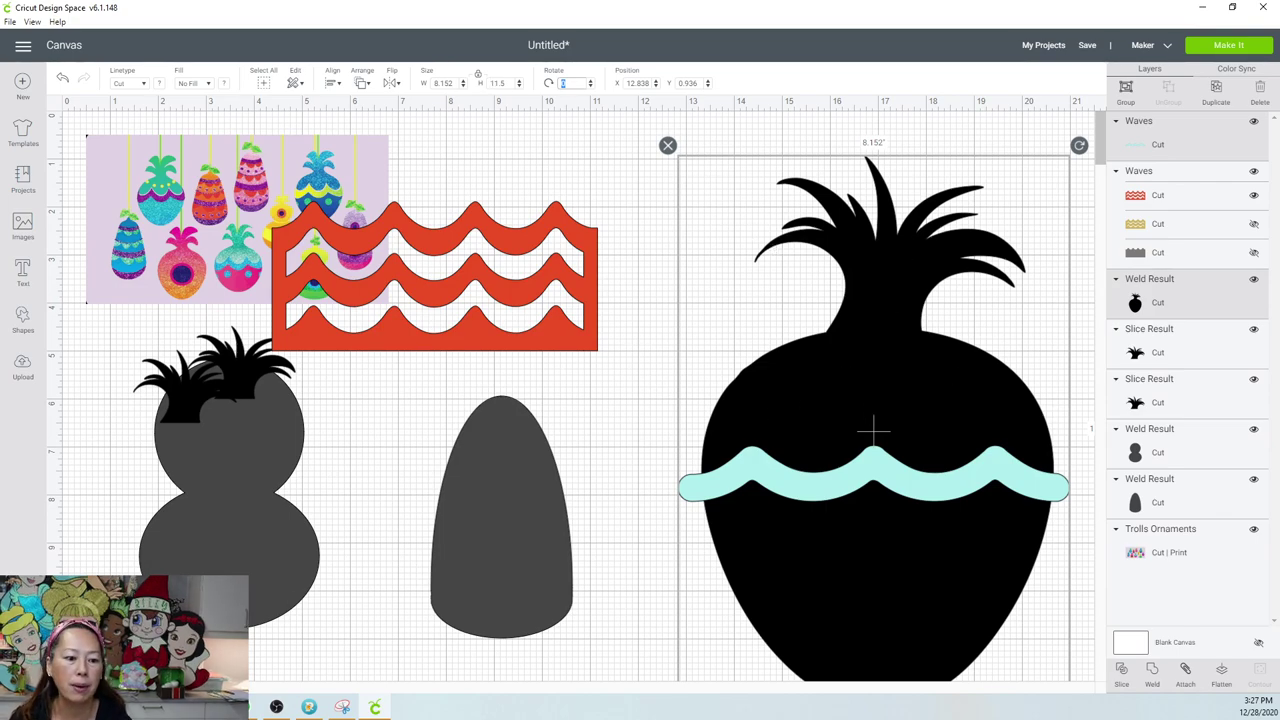
{"action": "scroll", "coordinate": [873, 430], "scroll_direction": "down", "scroll_amount": 2}
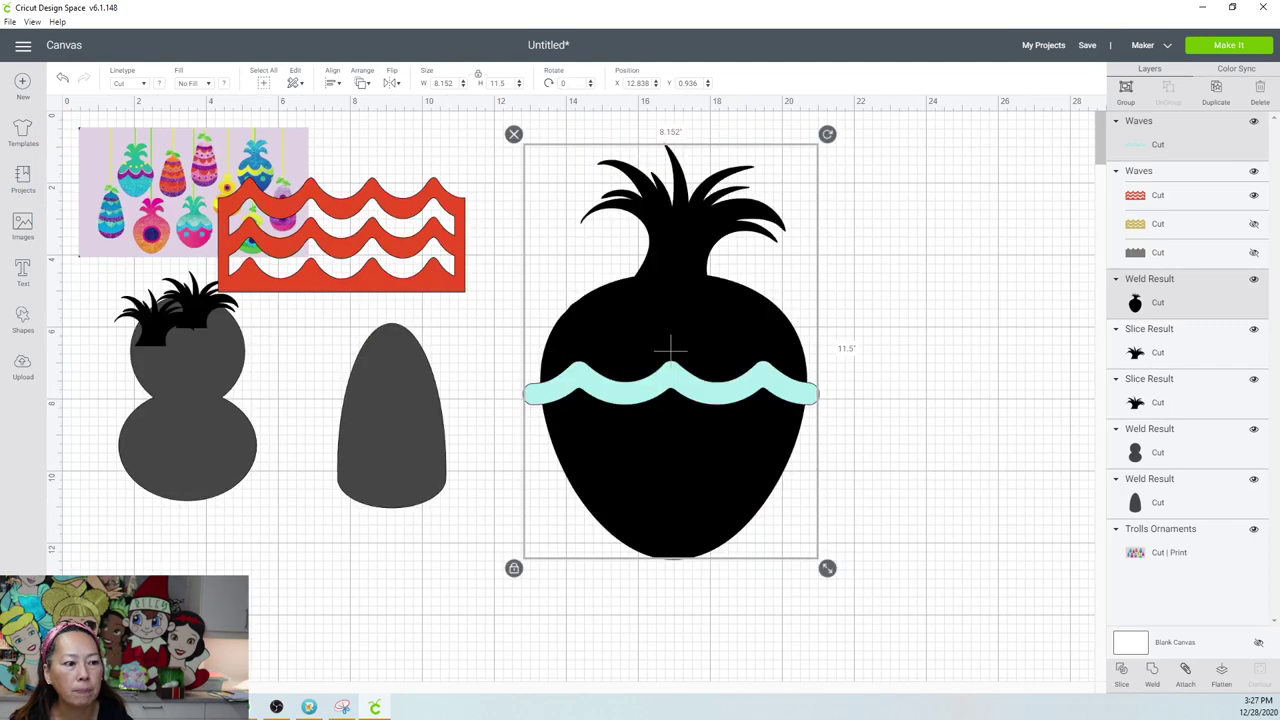
Duplicate the 11.5-inch welded ornament without its wave and place the copy beside the original.
{"action": "left_click", "coordinate": [891, 386]}
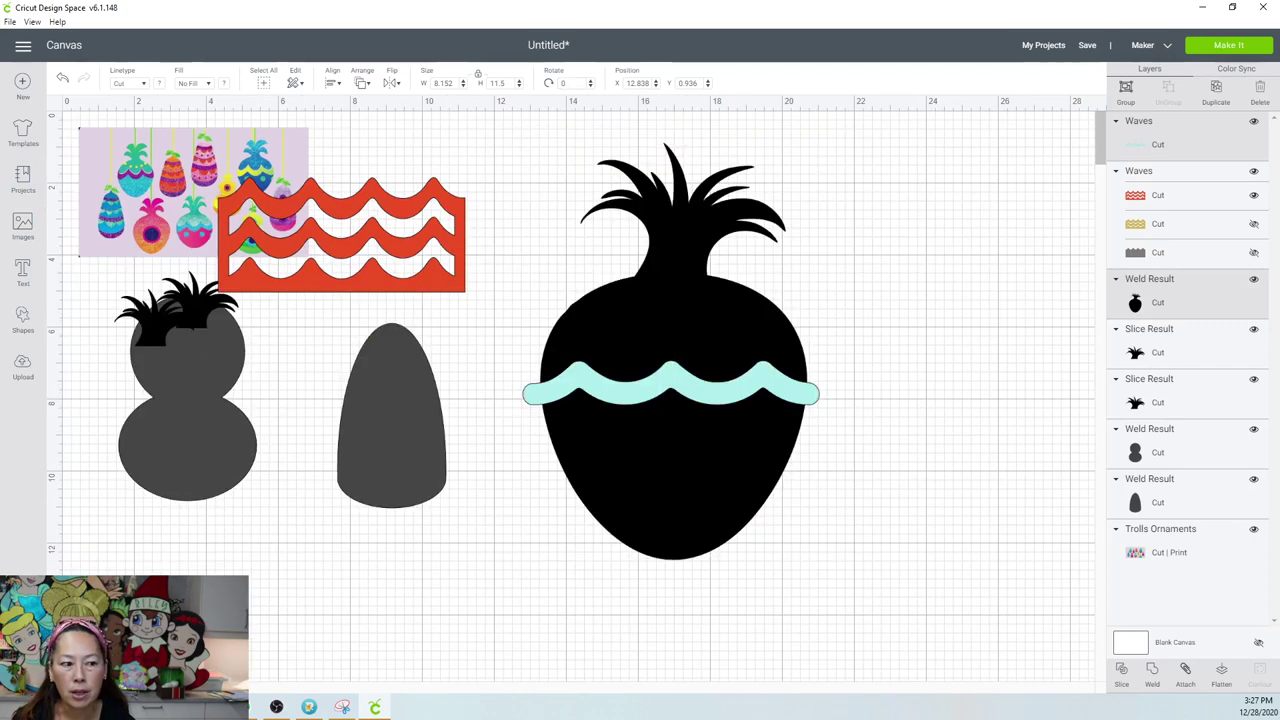
{"action": "left_click", "coordinate": [749, 409]}
{"action": "left_click", "coordinate": [891, 470]}
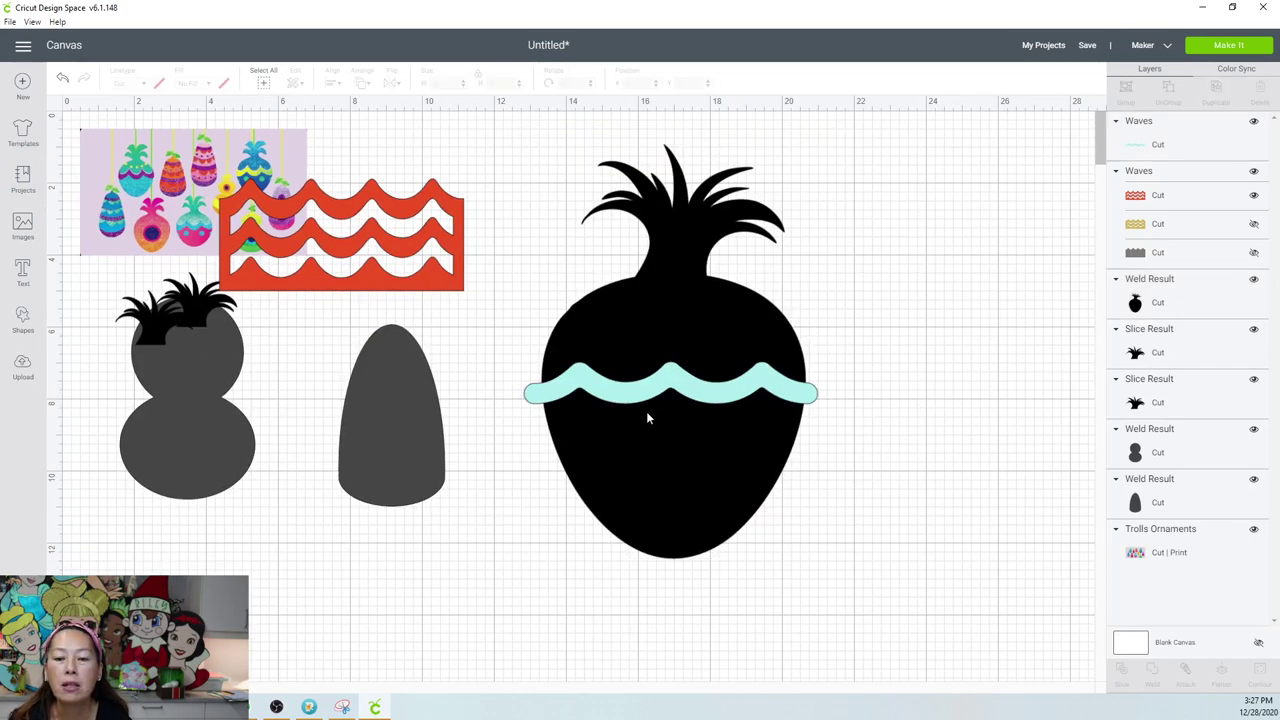
{"action": "left_click", "coordinate": [673, 202]}
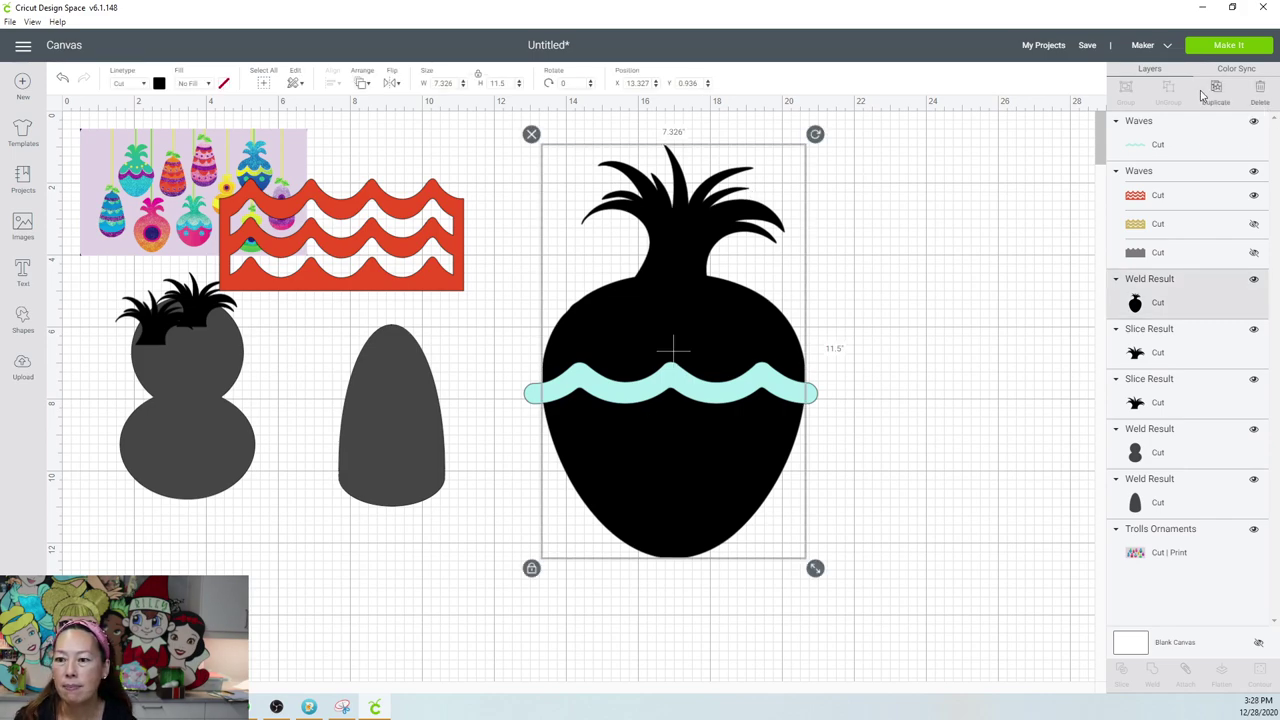
{"action": "key", "text": "ctrl+d"}
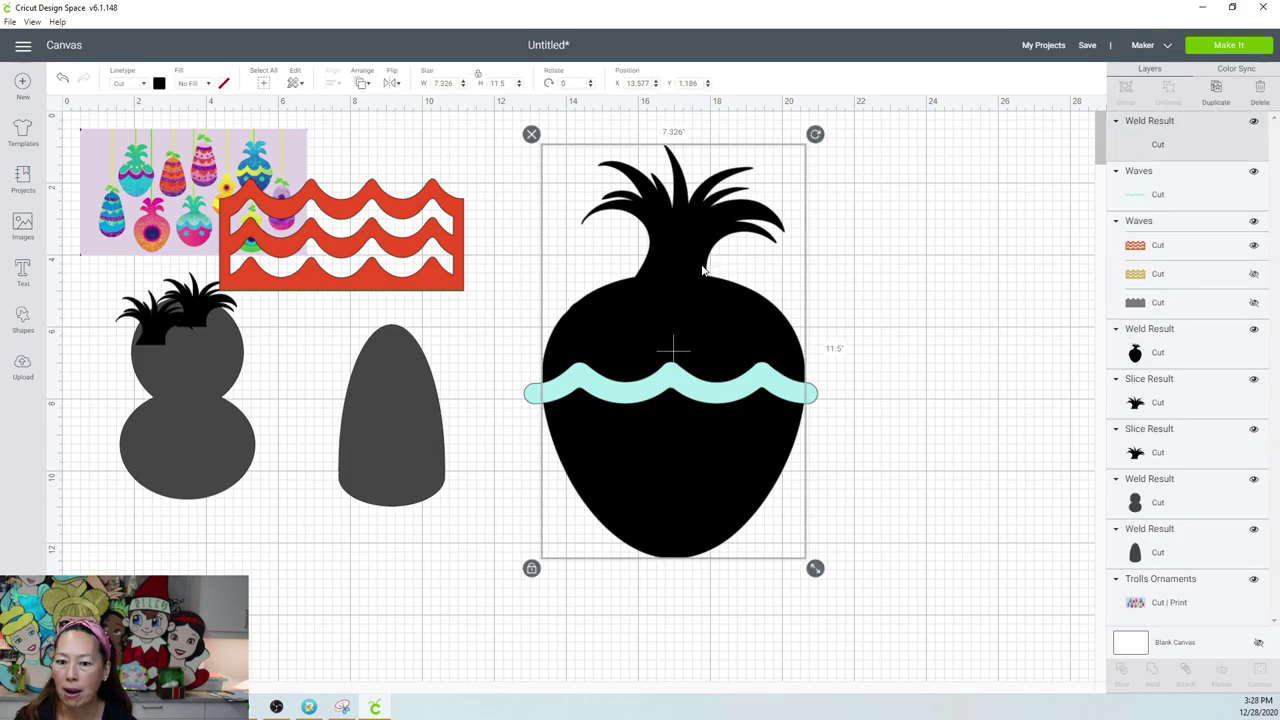
{"action": "left_click_drag", "start_coordinate": [687, 303], "coordinate": [948, 289]}
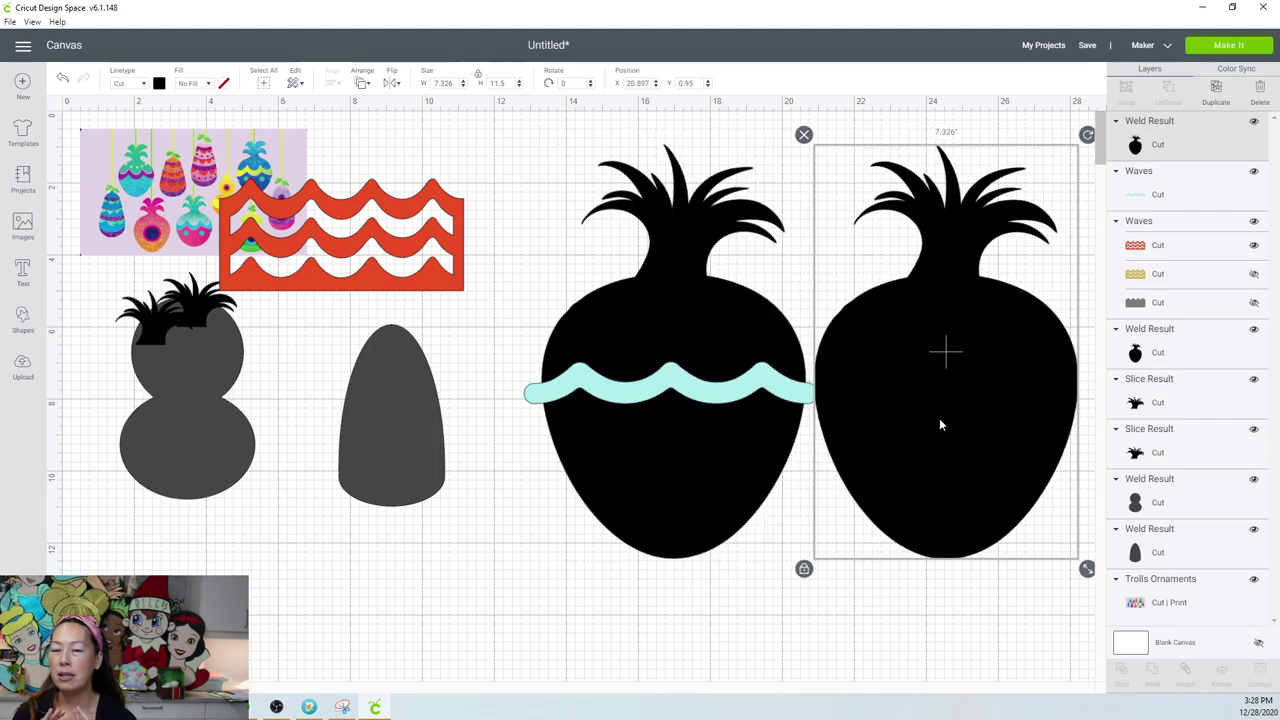
{"action": "left_click", "coordinate": [575, 590]}
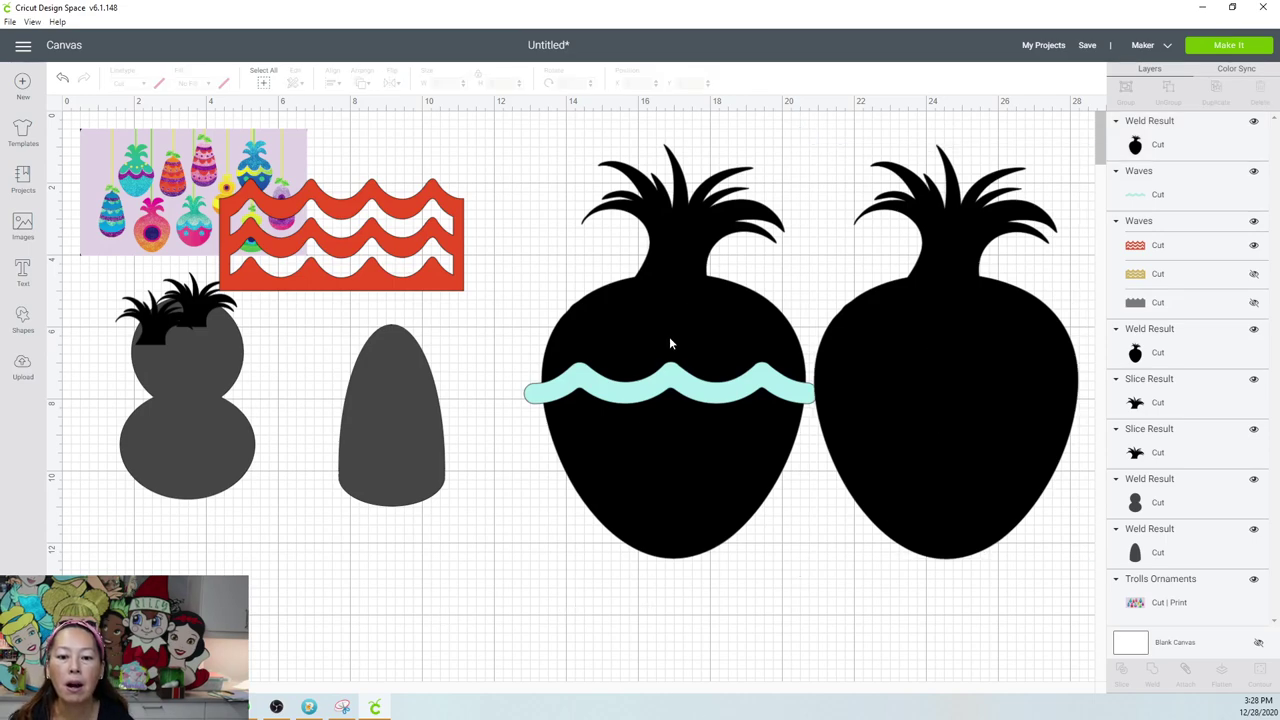
Slice the teal wave through the original ornament and move the cut ornament away from the other slice pieces.
{"action": "left_click_drag", "start_coordinate": [709, 607], "coordinate": [617, 368]}
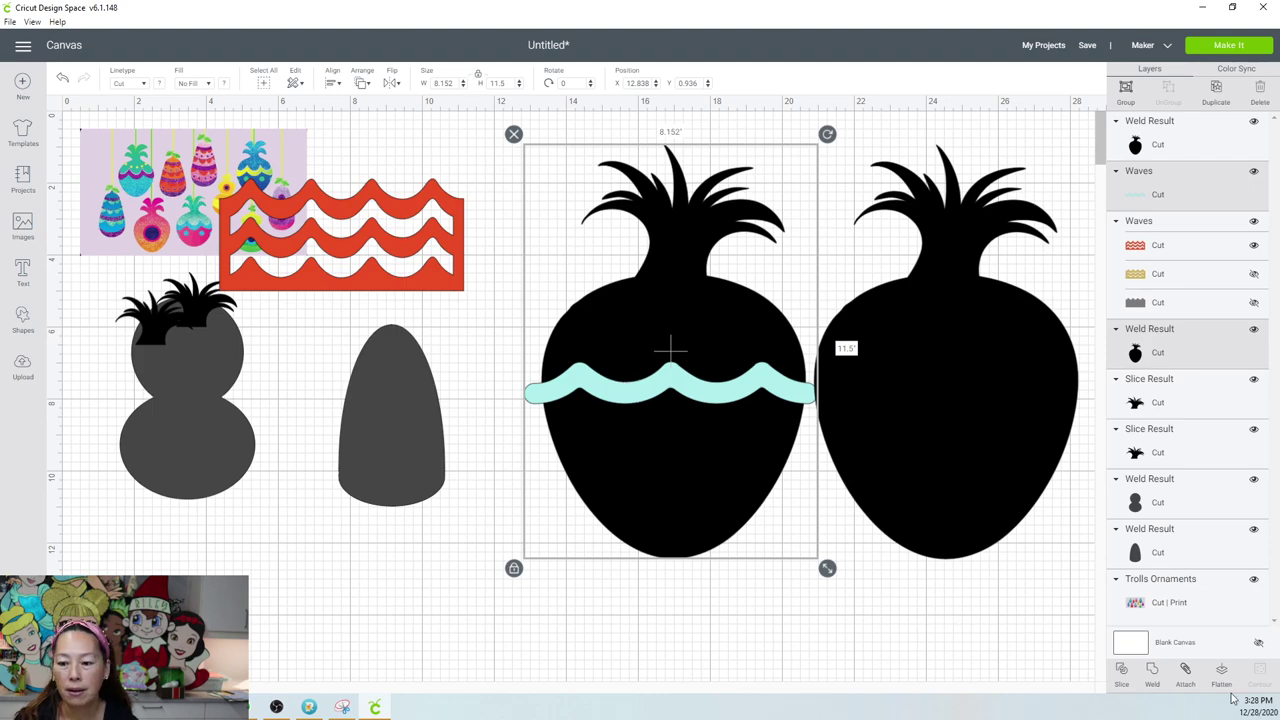
{"action": "left_click", "coordinate": [1040, 615]}
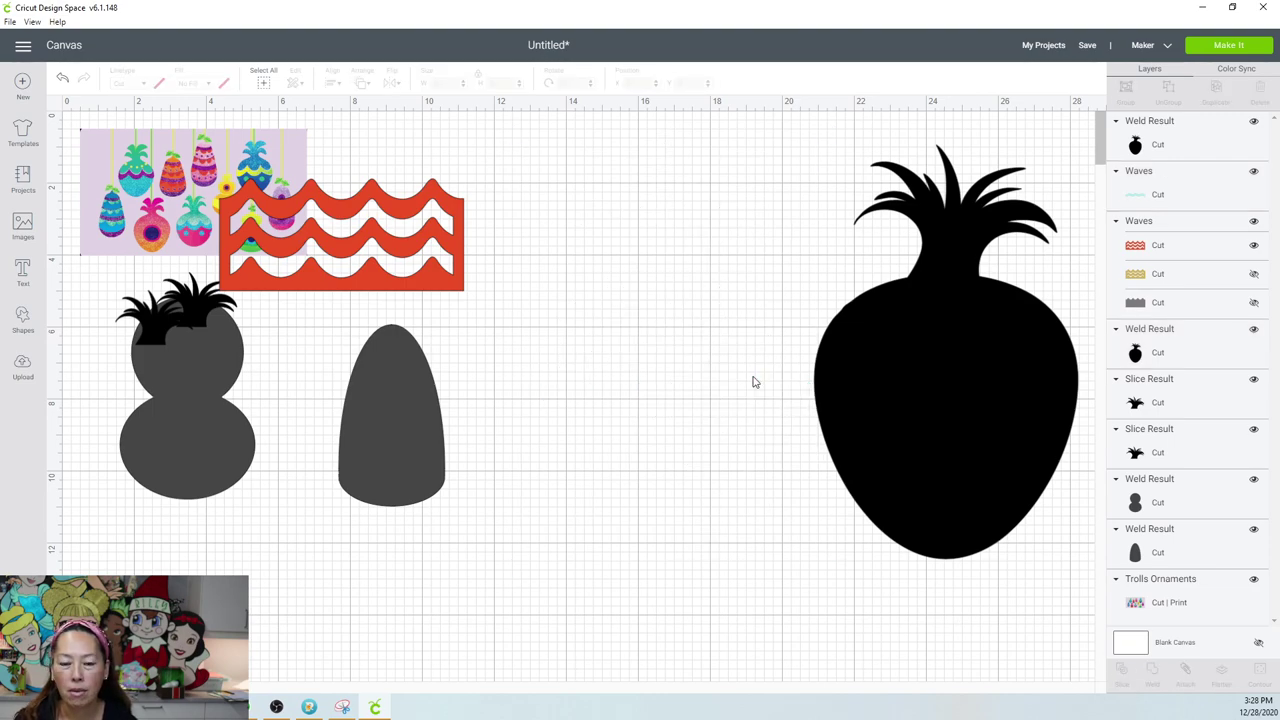
{"action": "left_click_drag", "start_coordinate": [721, 451], "coordinate": [690, 431]}
{"action": "left_click_drag", "start_coordinate": [680, 536], "coordinate": [629, 529]}
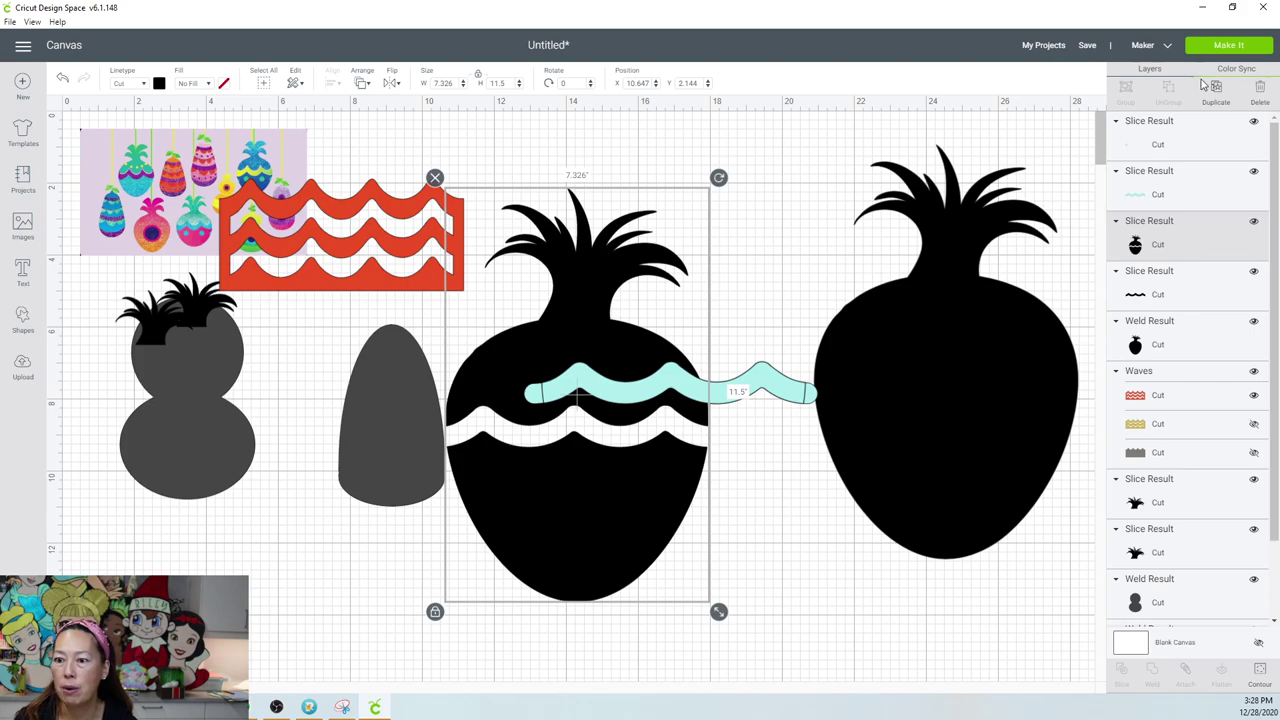
Duplicate the sliced ornament, hide the copy's upper contour, and move the remaining lower body onto the uncut ornament.
{"action": "left_click_drag", "start_coordinate": [708, 380], "coordinate": [716, 388]}
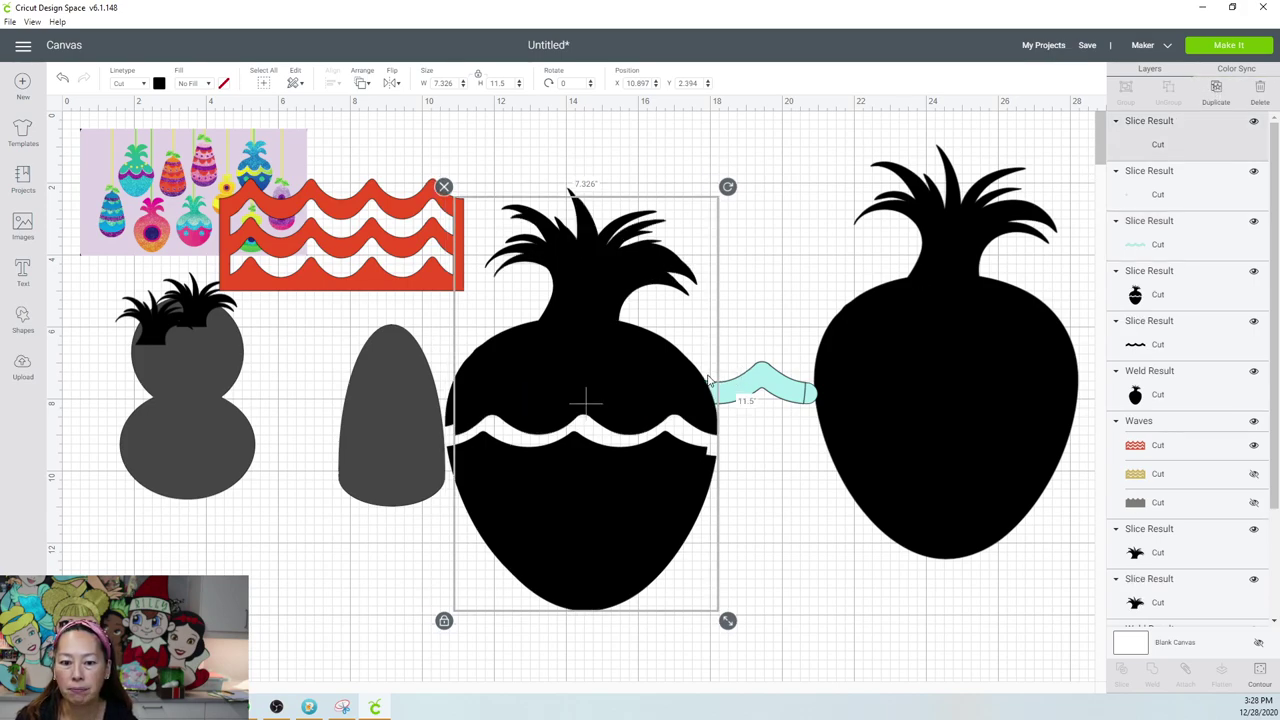
{"action": "left_click", "coordinate": [1259, 675]}
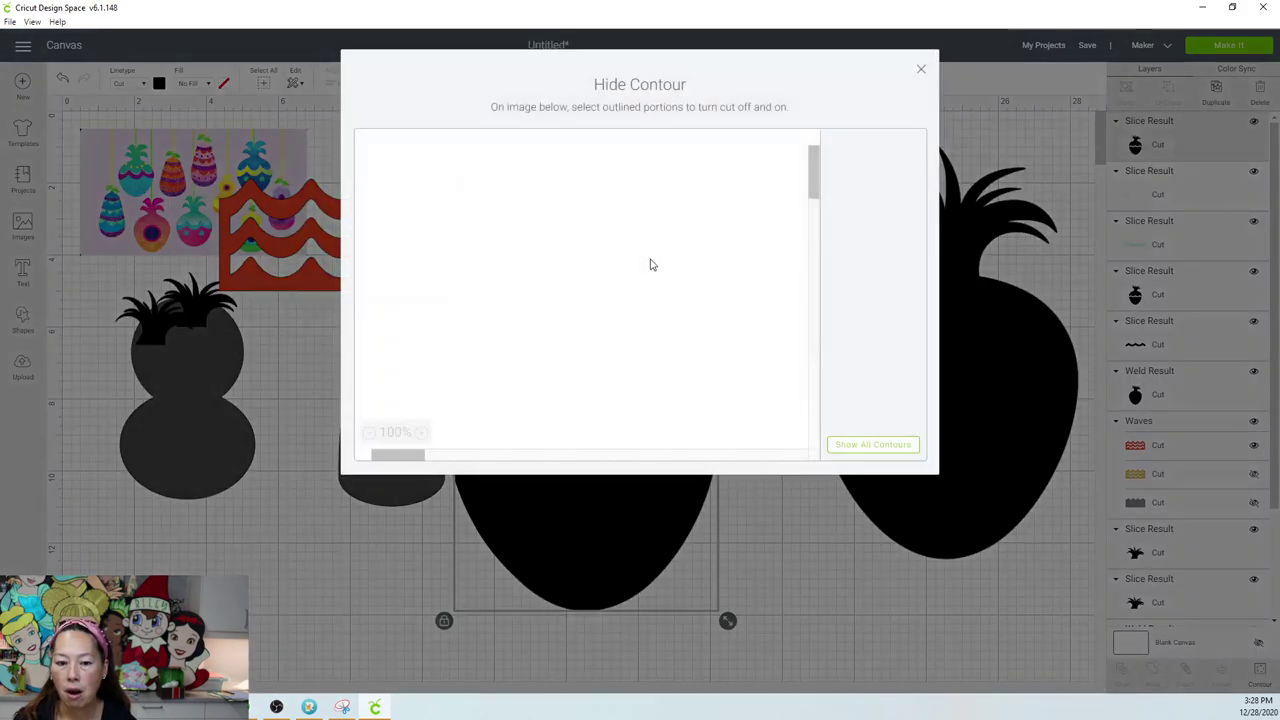
{"action": "left_click", "coordinate": [921, 73]}
{"action": "left_click_drag", "start_coordinate": [615, 525], "coordinate": [923, 477]}
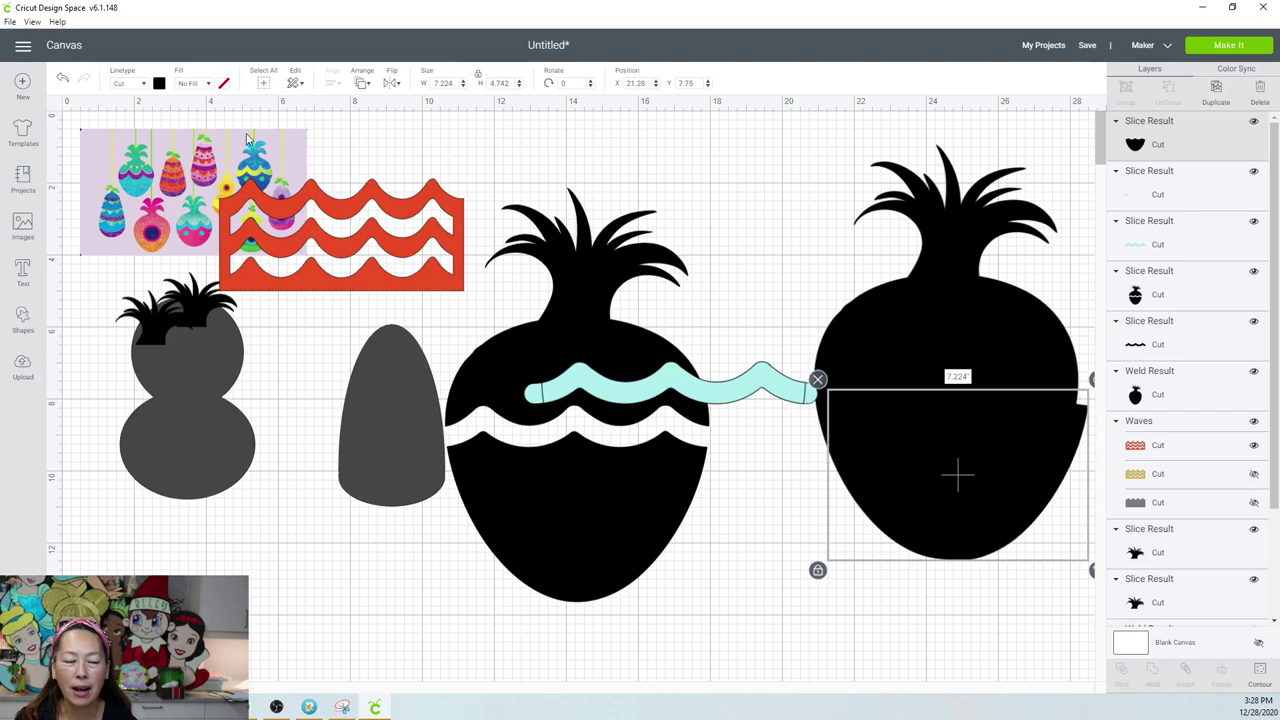
Recolor the lower body piece light purple and line it up with the bottom of the uncut ornament.
{"action": "left_click", "coordinate": [159, 84]}
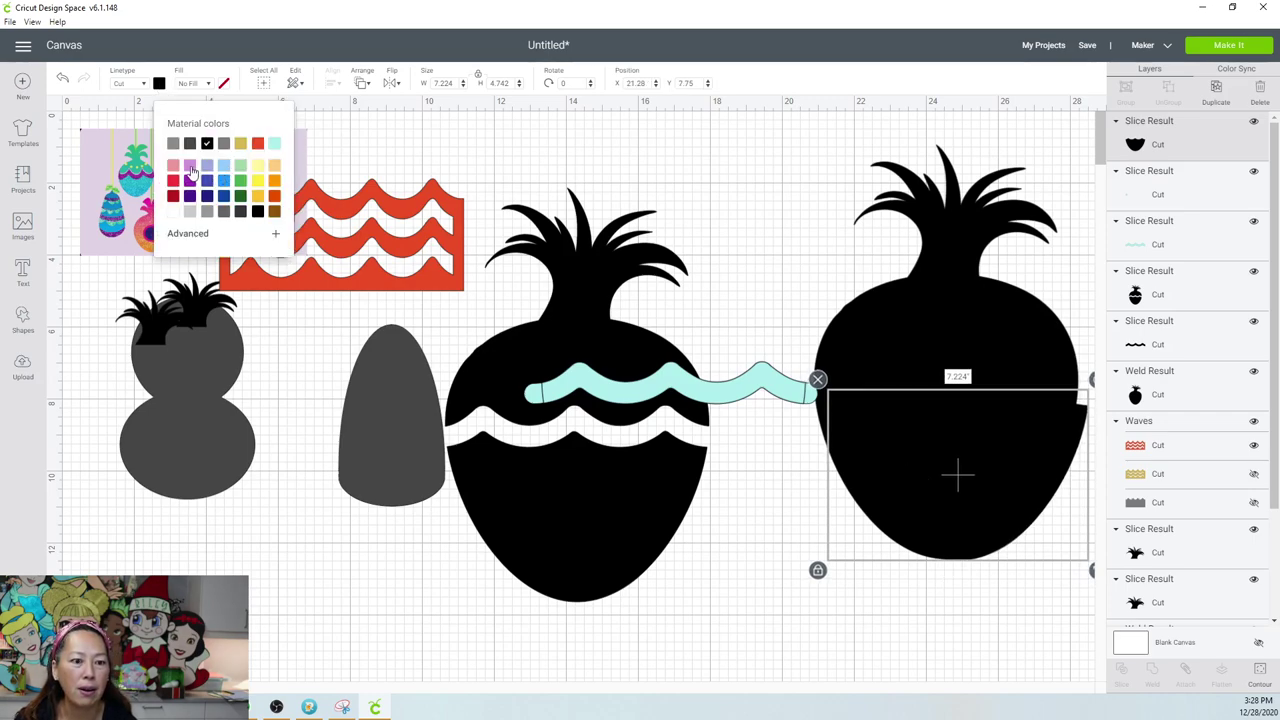
{"action": "left_click", "coordinate": [190, 180]}
{"action": "left_click_drag", "start_coordinate": [998, 489], "coordinate": [992, 487]}
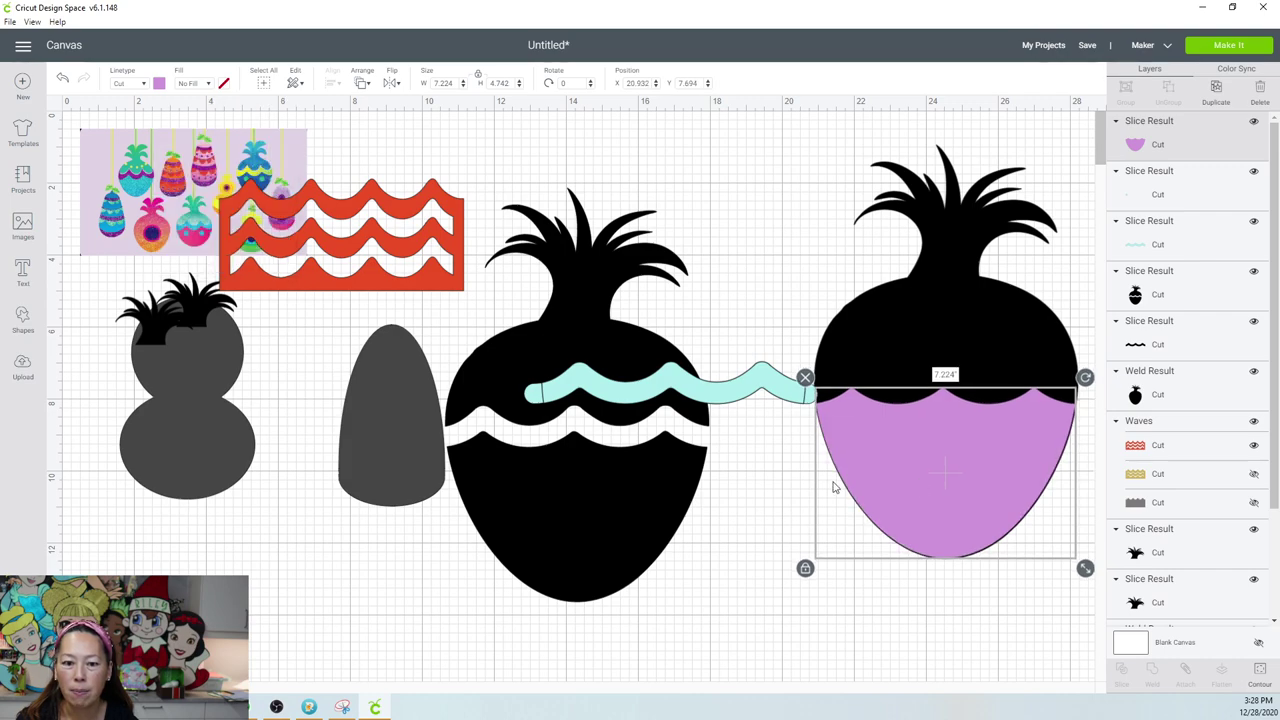
Fit the sliced teal wave across the uncut ornament above the purple piece and delete the leftover teal end pieces.
{"action": "left_click", "coordinate": [690, 391]}
{"action": "left_click_drag", "start_coordinate": [771, 372], "coordinate": [1038, 371]}
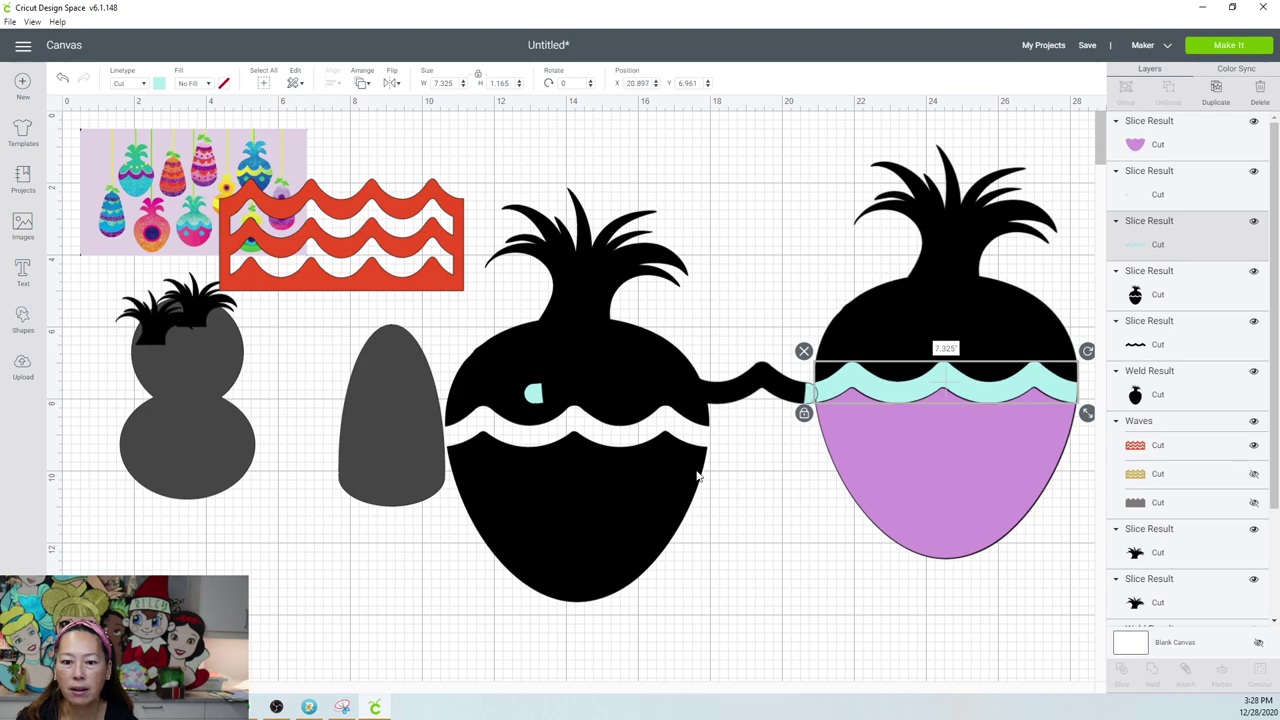
{"action": "left_click", "coordinate": [574, 391]}
{"action": "left_click", "coordinate": [743, 396]}
{"action": "left_click_drag", "start_coordinate": [757, 391], "coordinate": [690, 606]}
{"action": "key", "text": "Delete"}
Hide the lower body contour of the remaining sliced ornament so only its hair and upper body are kept.
{"action": "left_click", "coordinate": [622, 500]}
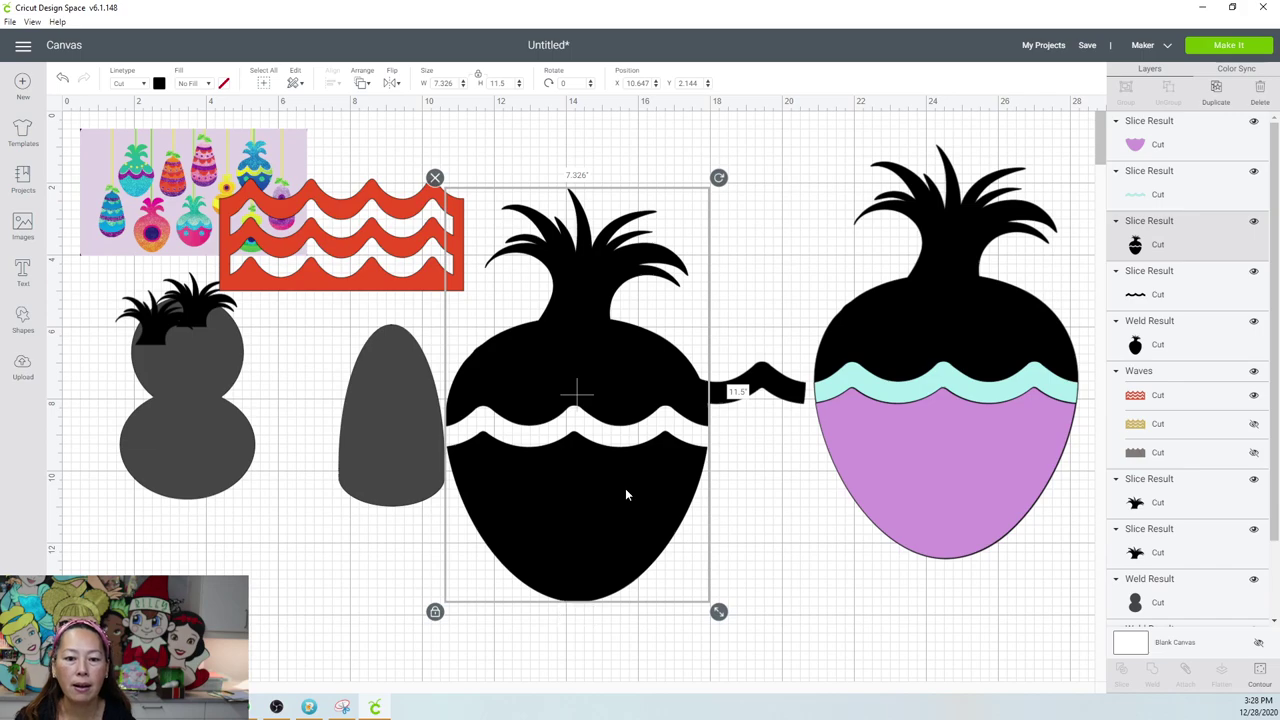
{"action": "left_click", "coordinate": [1260, 670]}
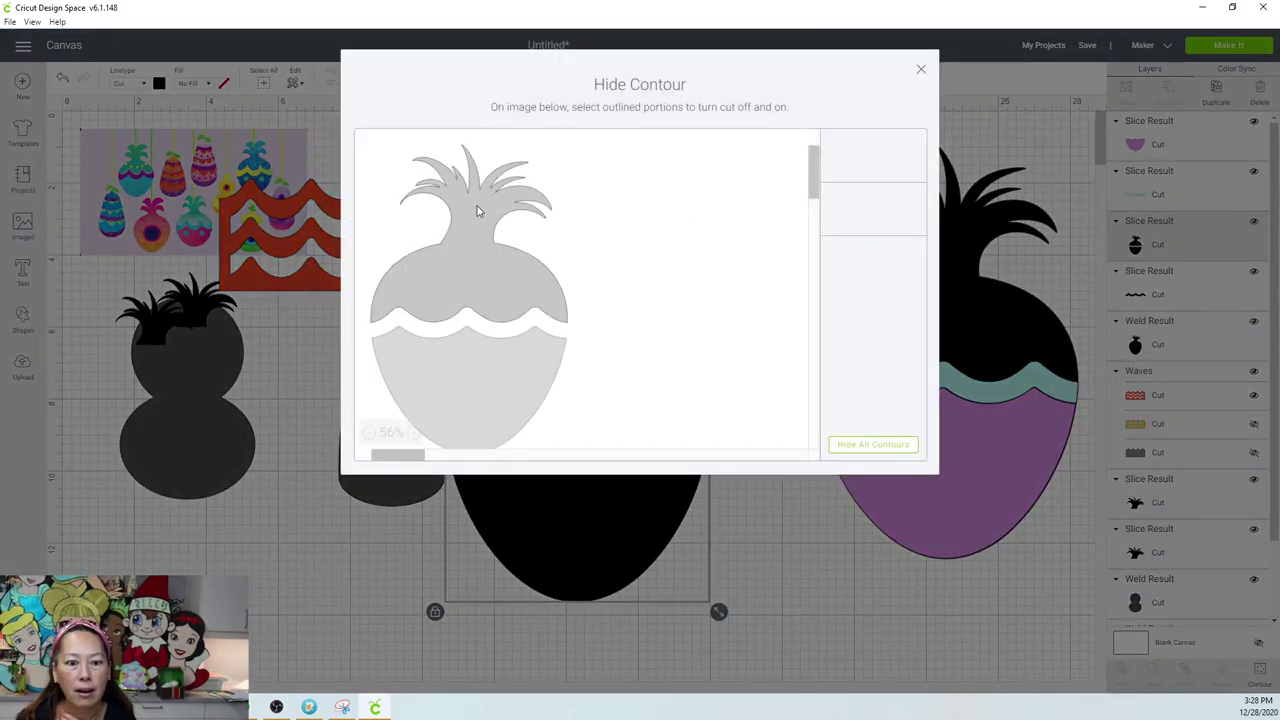
{"action": "left_click", "coordinate": [452, 368]}
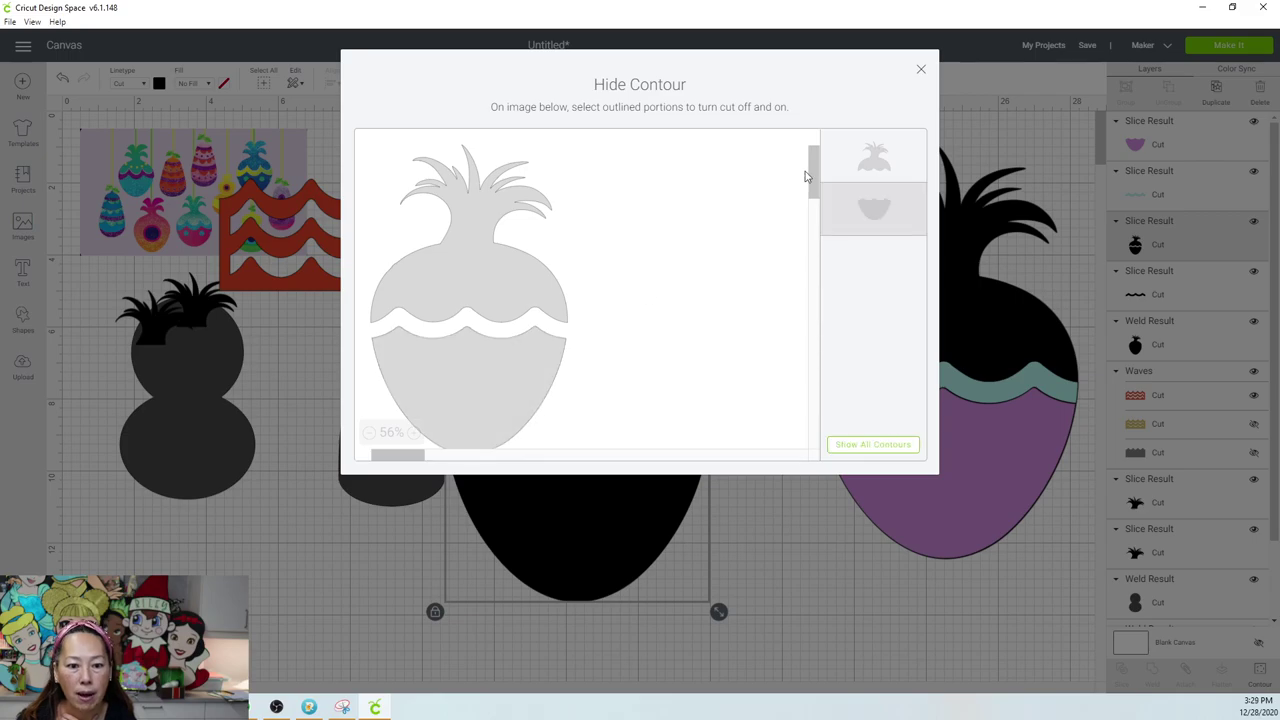
{"action": "left_click", "coordinate": [922, 72]}
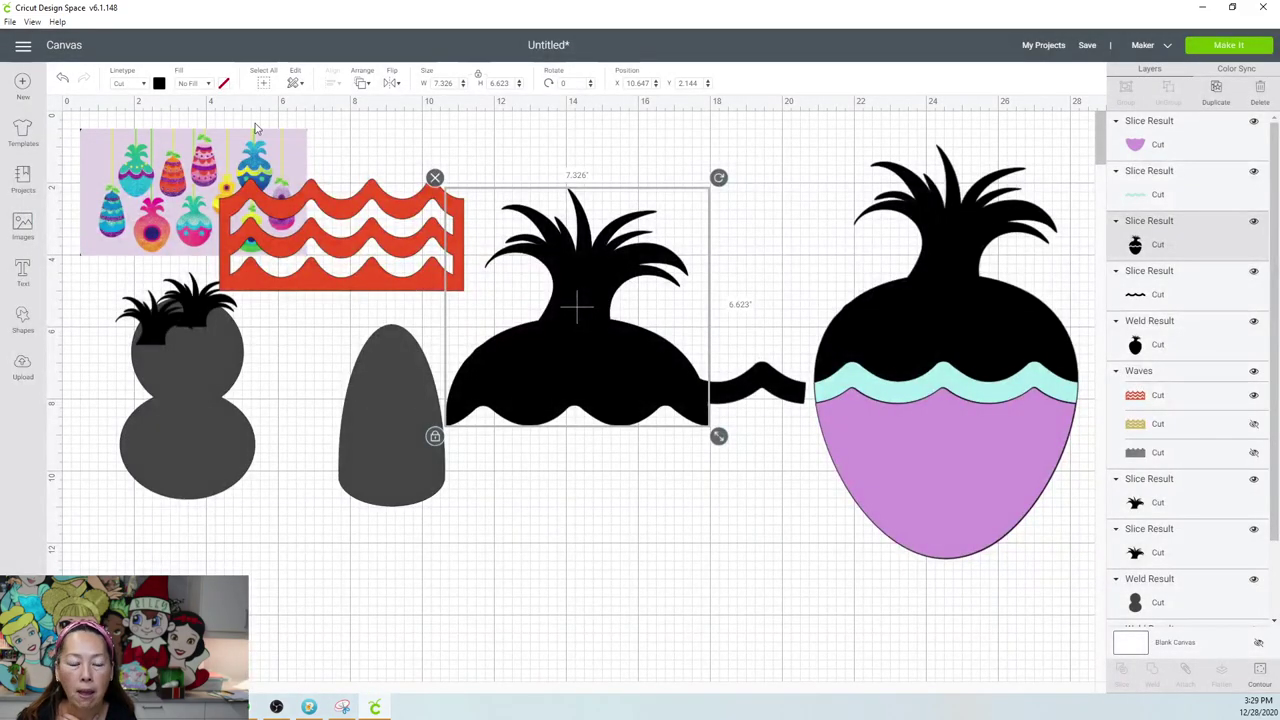
Recolor the hair and upper body piece light green and fit it over the top of the uncut ornament.
{"action": "left_click", "coordinate": [160, 84]}
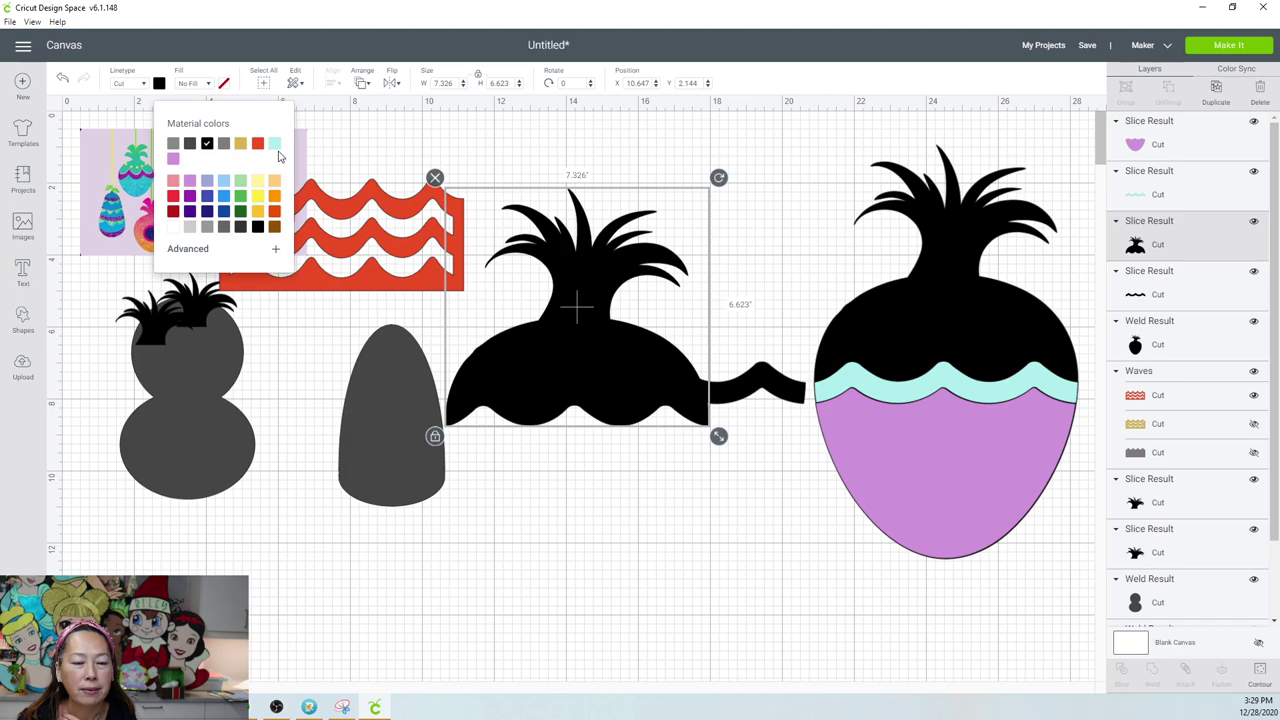
{"action": "left_click", "coordinate": [240, 180]}
{"action": "left_click_drag", "start_coordinate": [644, 372], "coordinate": [946, 326]}
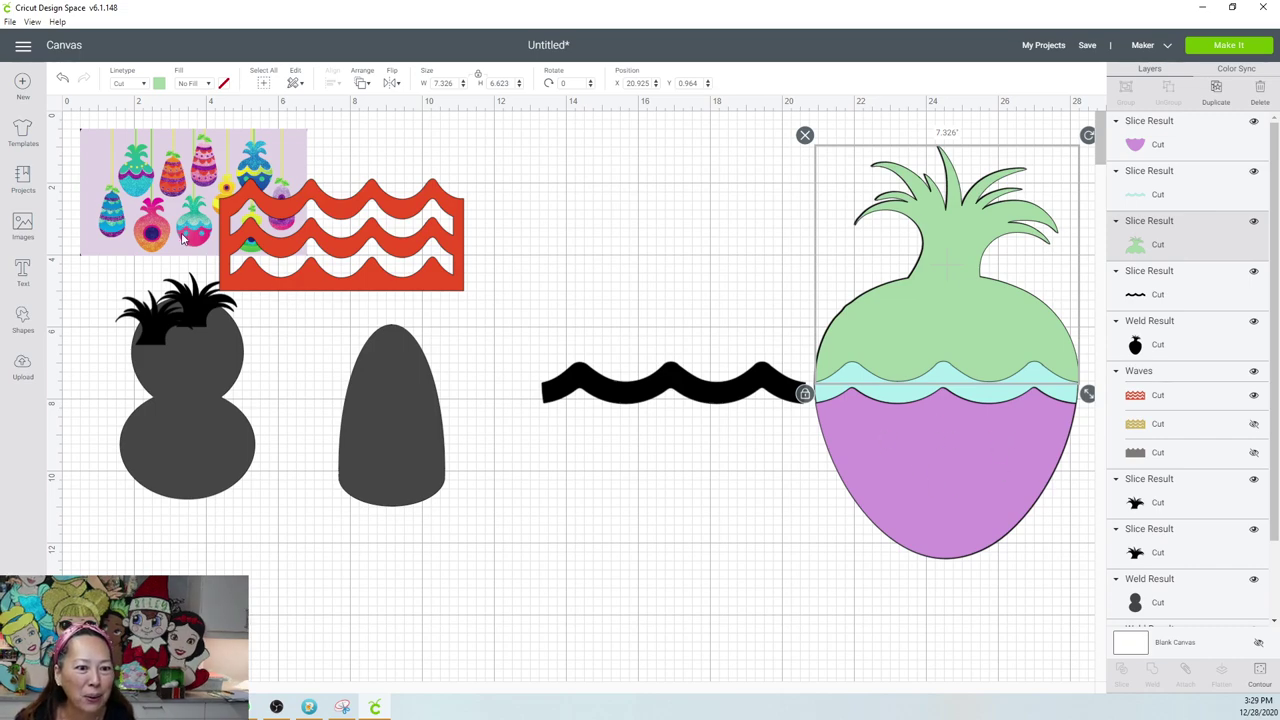
Add a circle about 1.333 inches wide on the purple body and place a duplicate beside it.
{"action": "left_click", "coordinate": [23, 322]}
{"action": "left_click", "coordinate": [124, 236]}
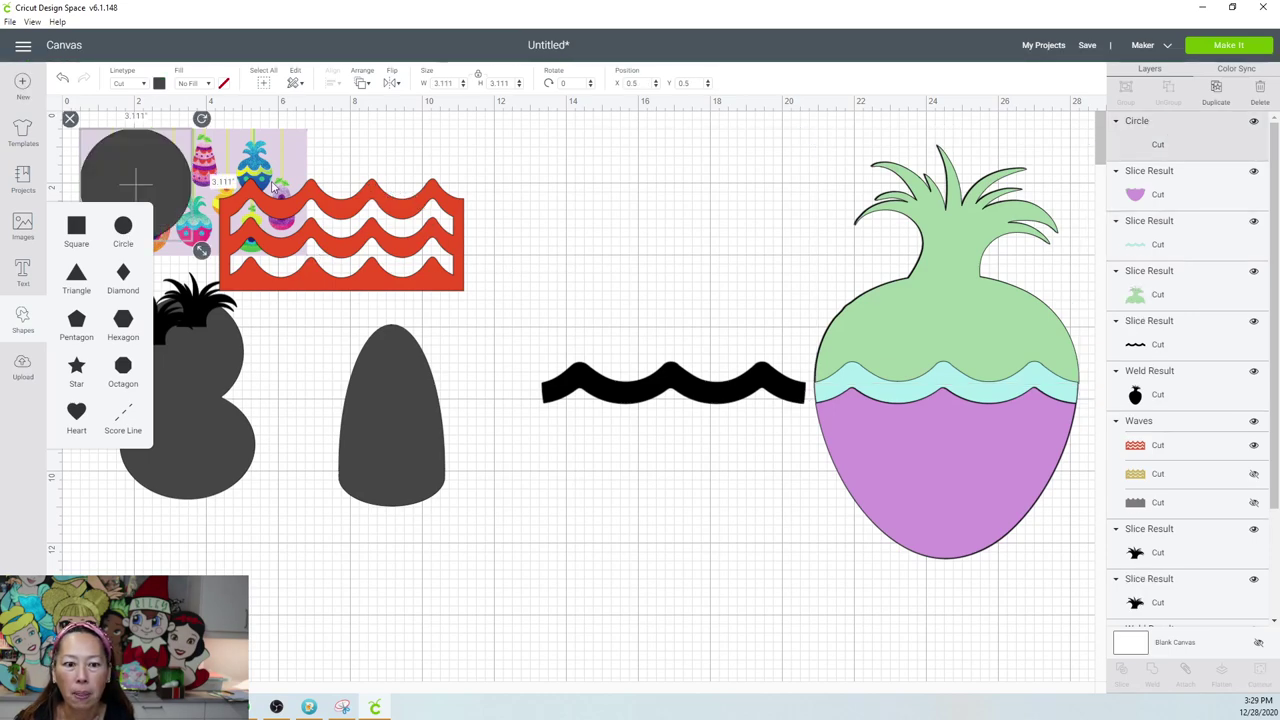
{"action": "left_click_drag", "start_coordinate": [135, 182], "coordinate": [871, 431]}
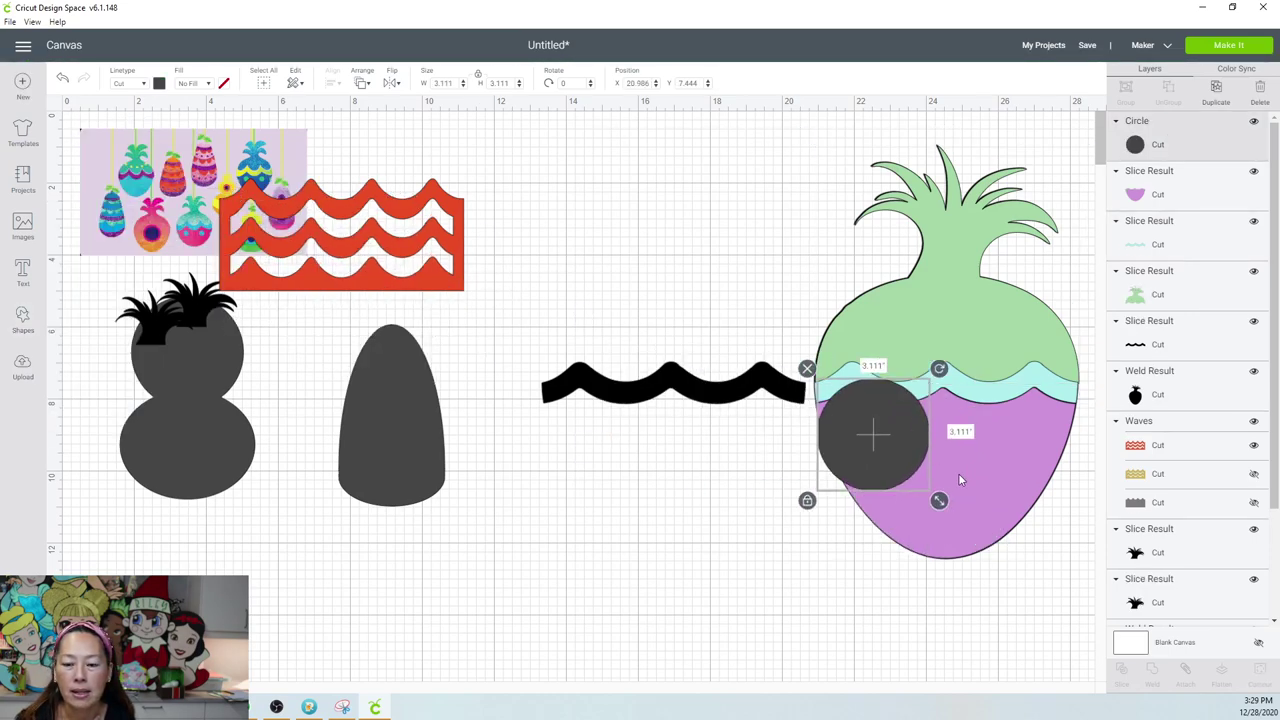
{"action": "left_click_drag", "start_coordinate": [940, 501], "coordinate": [894, 464]}
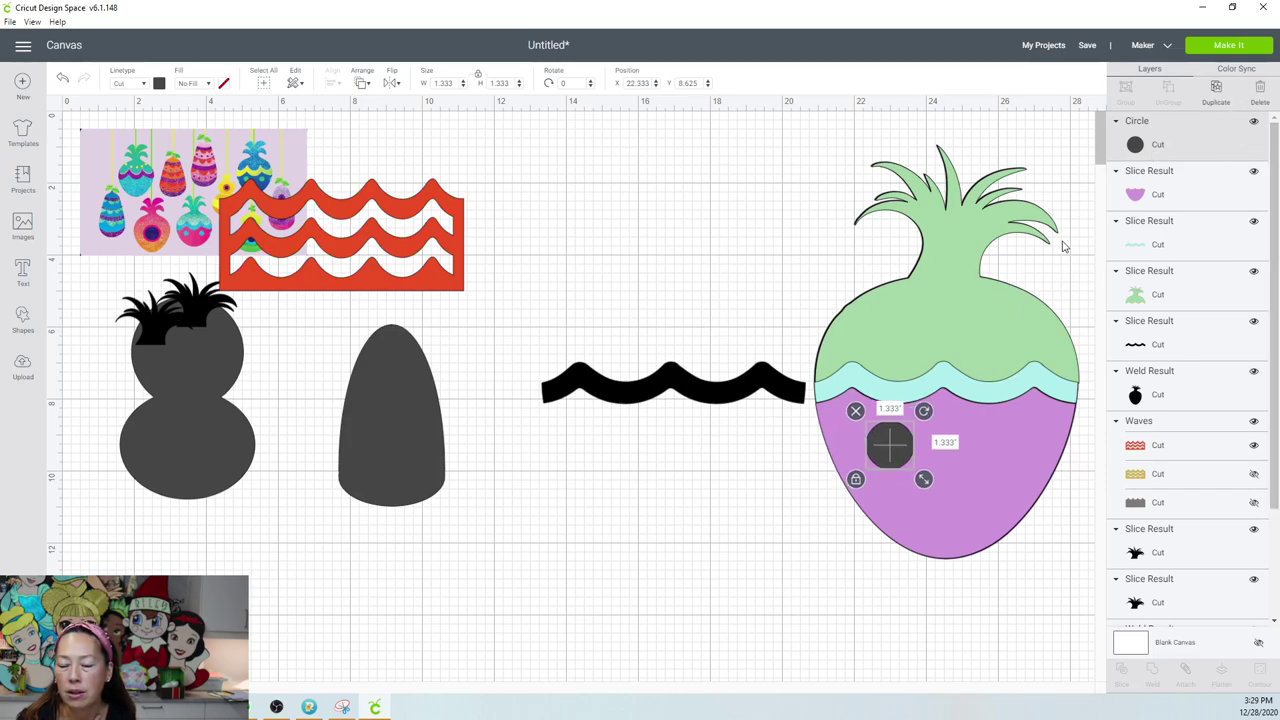
{"action": "key", "text": "ctrl+d"}
{"action": "left_click_drag", "start_coordinate": [877, 462], "coordinate": [996, 447]}
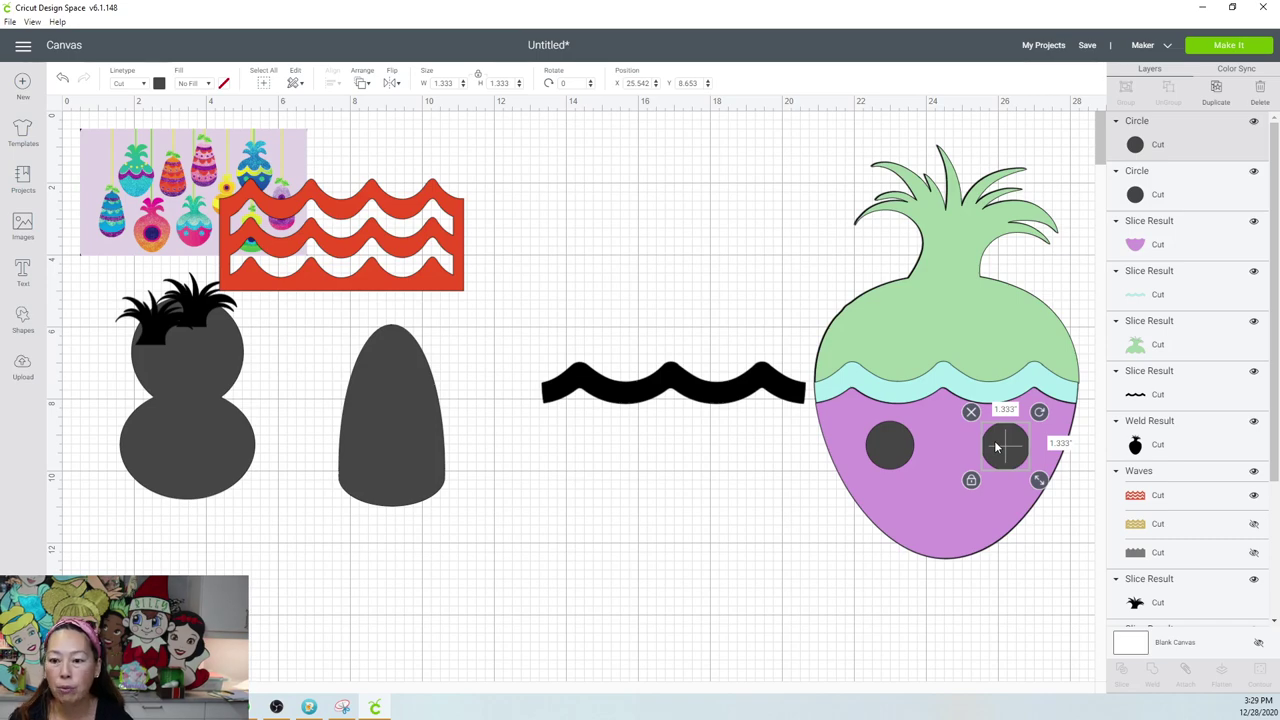
Center the two circles vertically with each other and recolor both blue.
{"action": "left_click", "coordinate": [895, 452], "text": "shift"}
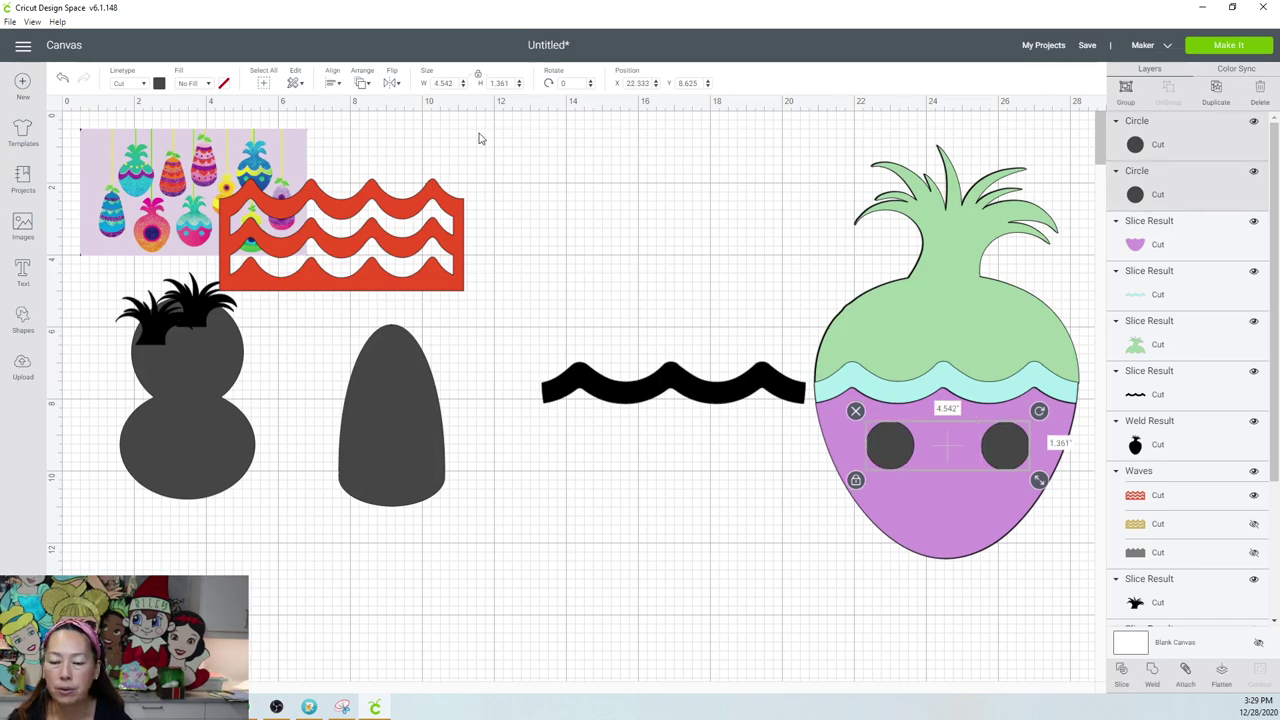
{"action": "left_click", "coordinate": [332, 86]}
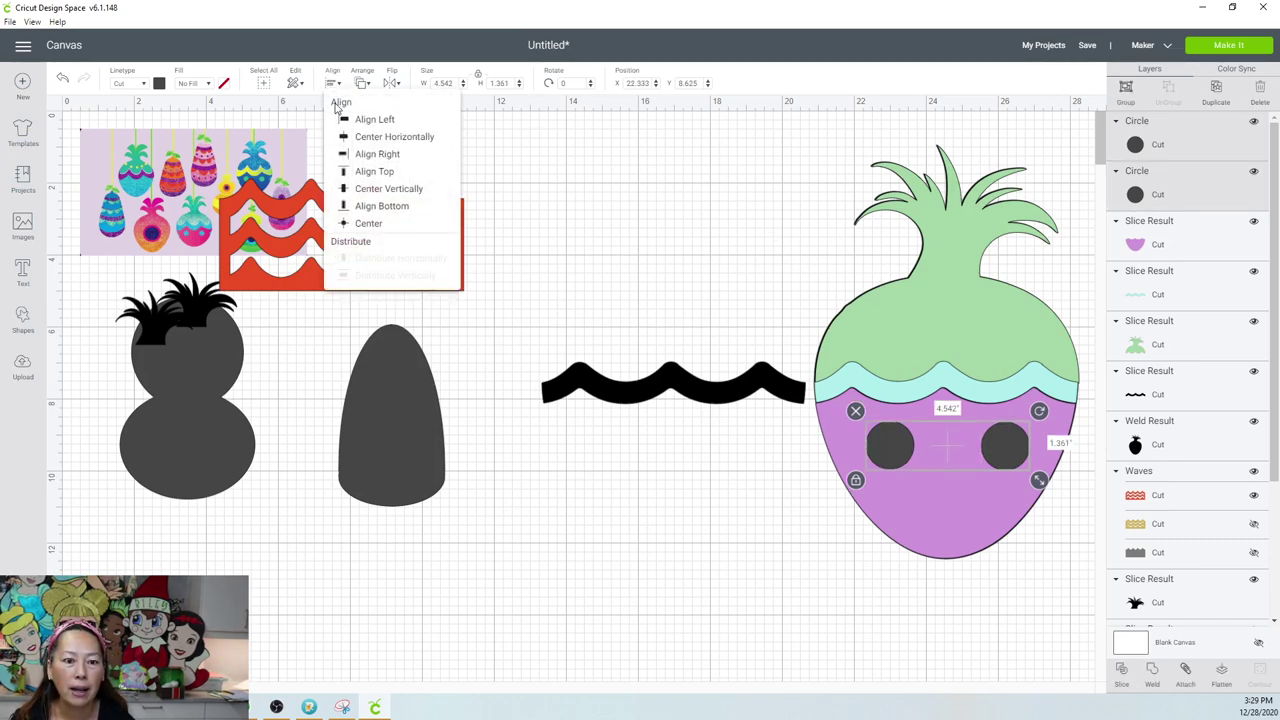
{"action": "left_click", "coordinate": [352, 190]}
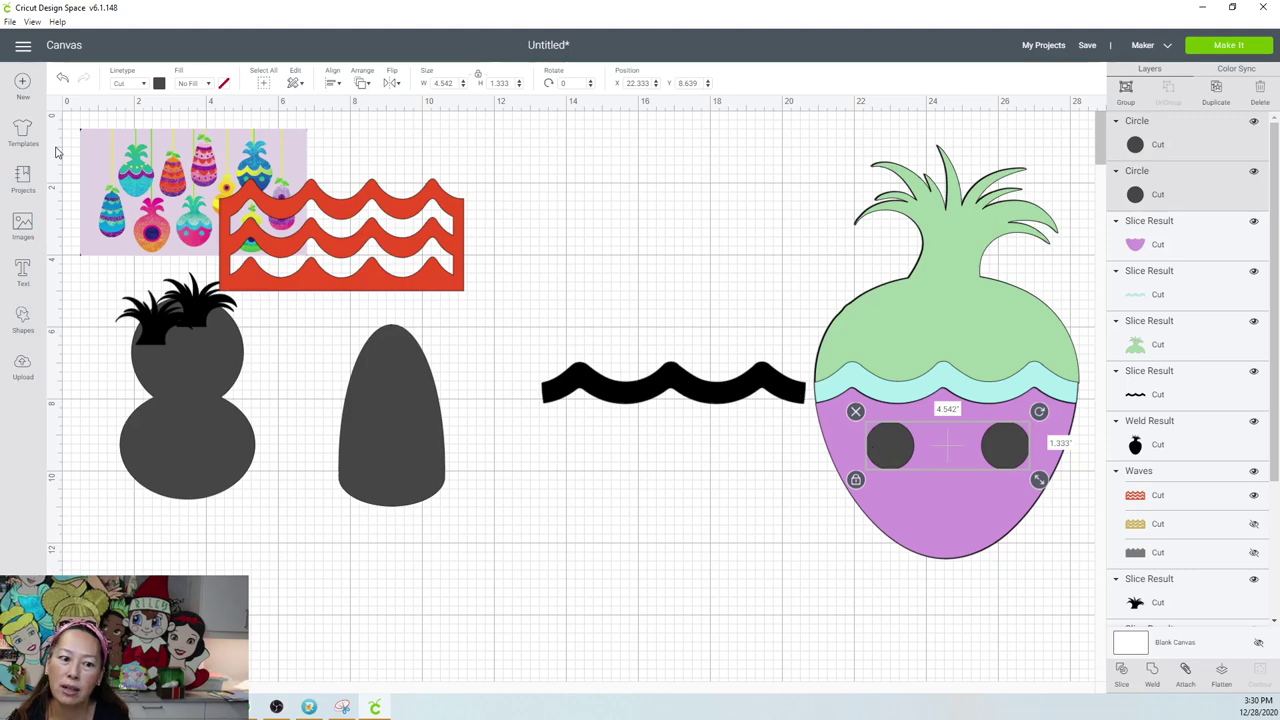
{"action": "left_click", "coordinate": [159, 84]}
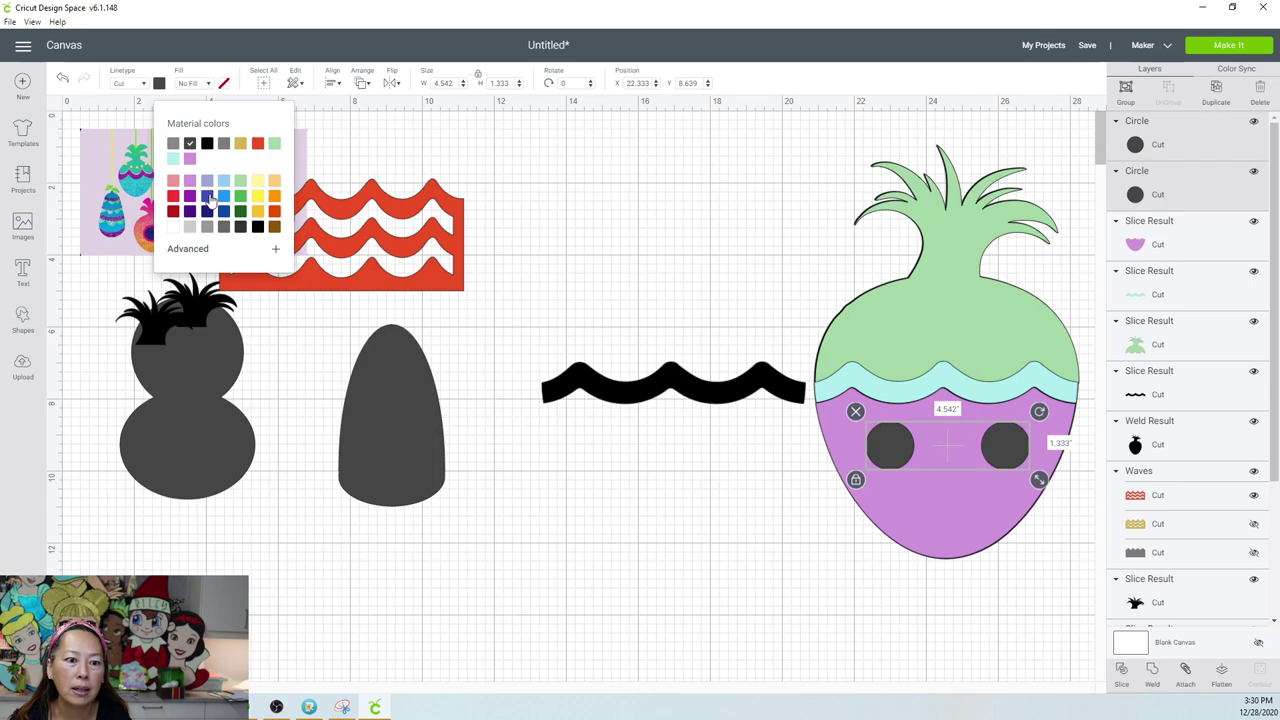
{"action": "left_click", "coordinate": [679, 503]}
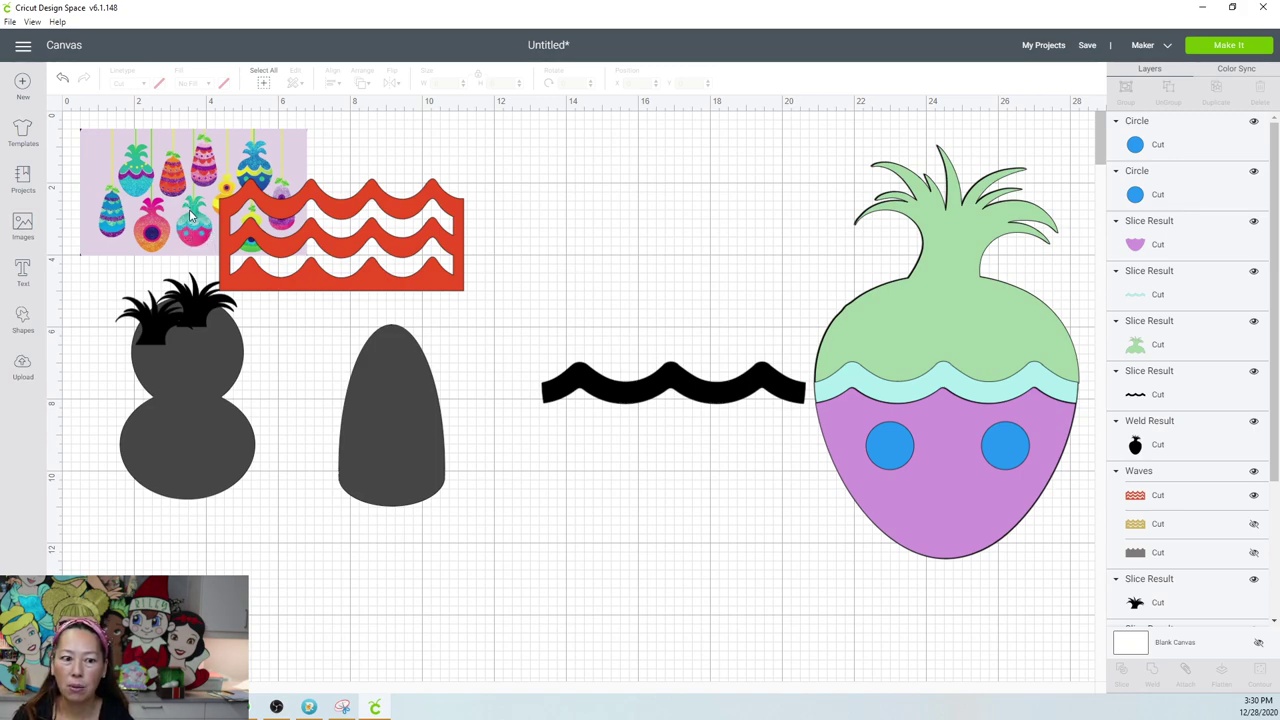
Move the black wave slice to the upper part of the canvas and the tall rounded shape into the open space below it.
{"action": "left_click", "coordinate": [650, 395]}
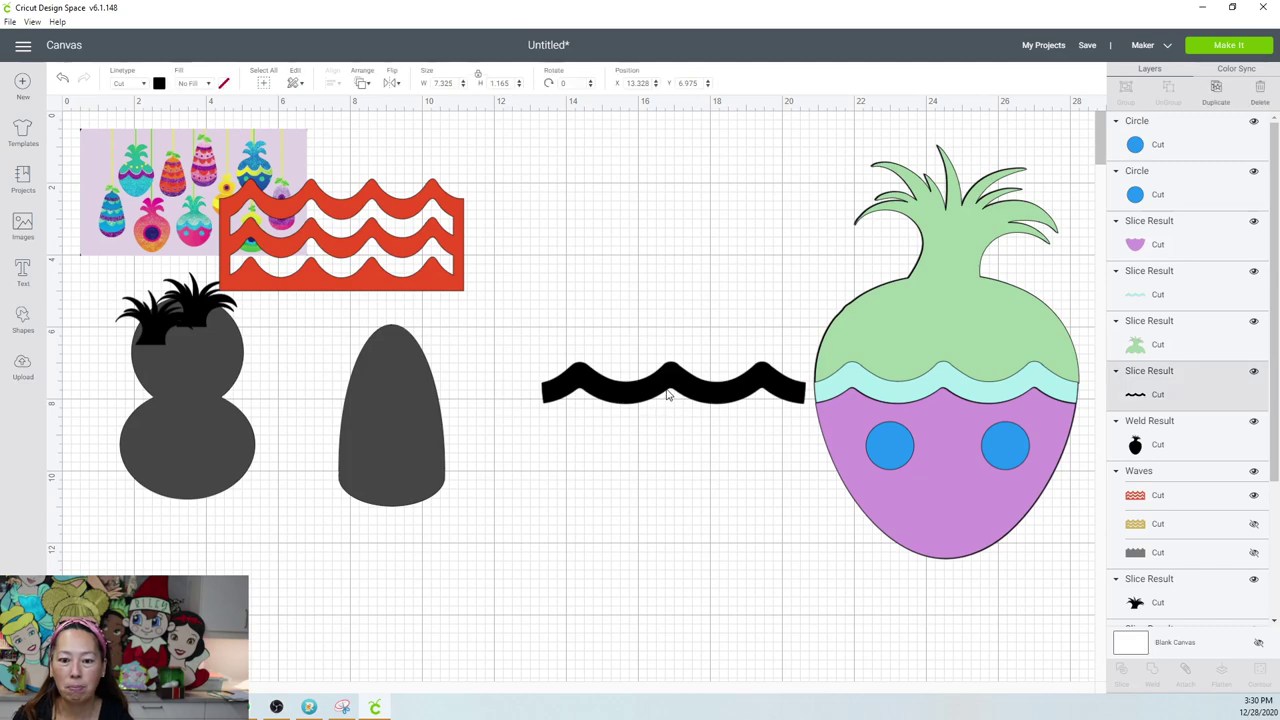
{"action": "left_click_drag", "start_coordinate": [635, 351], "coordinate": [569, 151]}
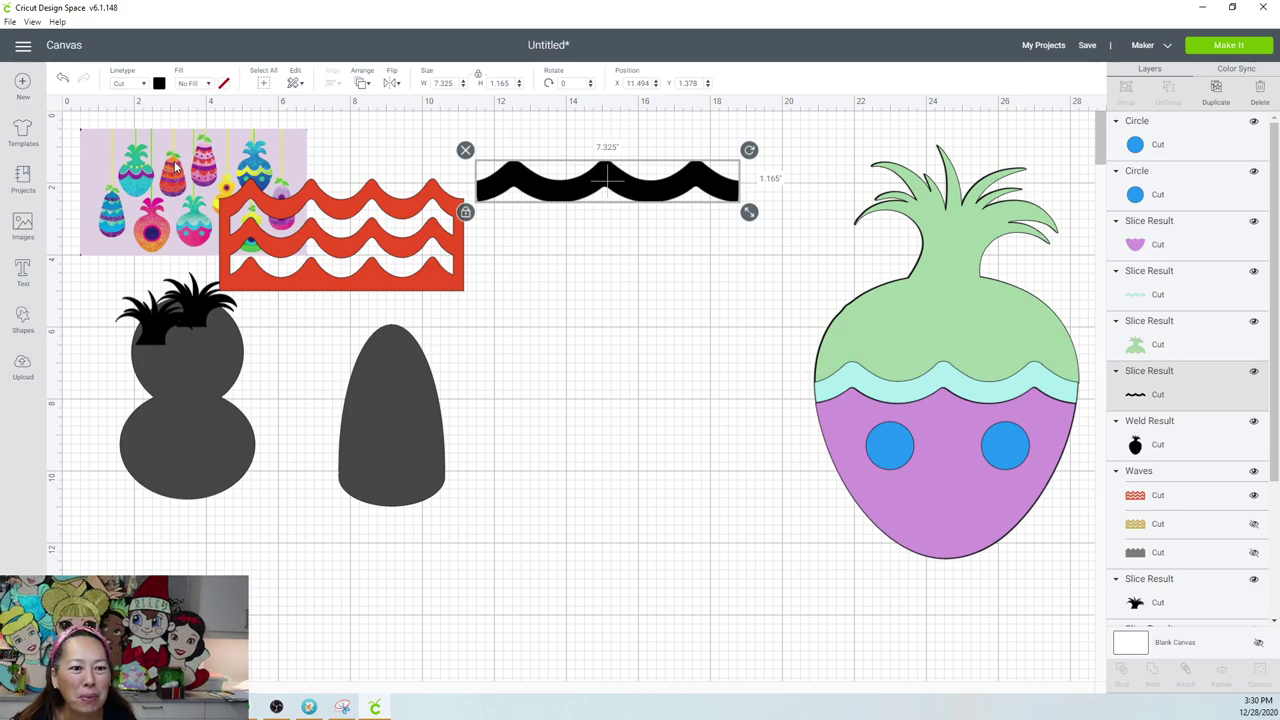
{"action": "left_click_drag", "start_coordinate": [418, 390], "coordinate": [613, 440]}
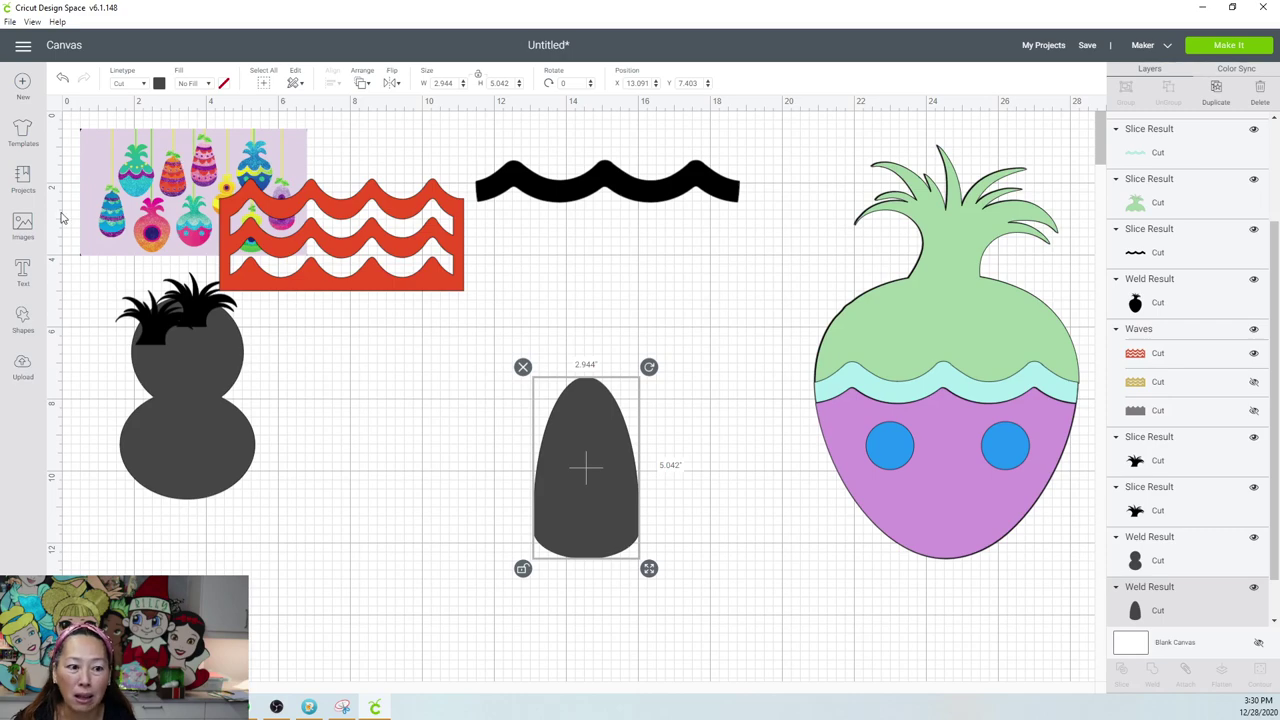
Search the image library for leaves and insert the black outline image of three leaves.
{"action": "left_click", "coordinate": [22, 228]}
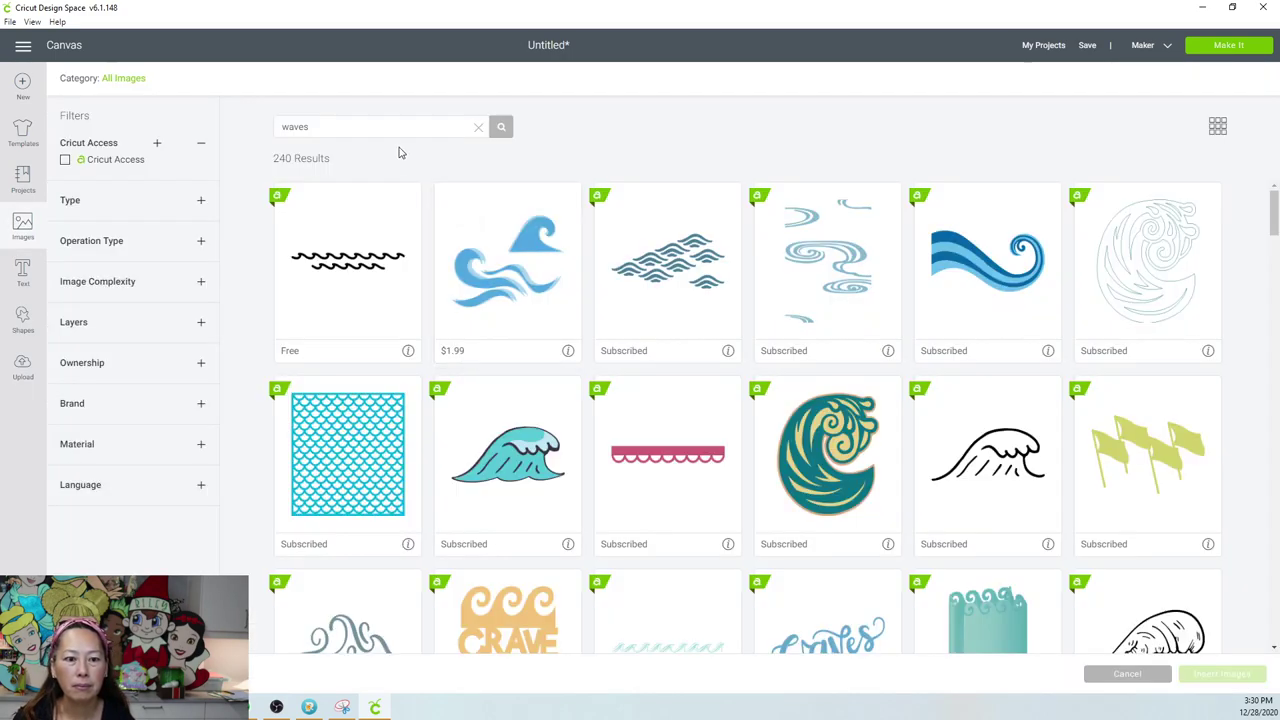
{"action": "double_click", "coordinate": [343, 127]}
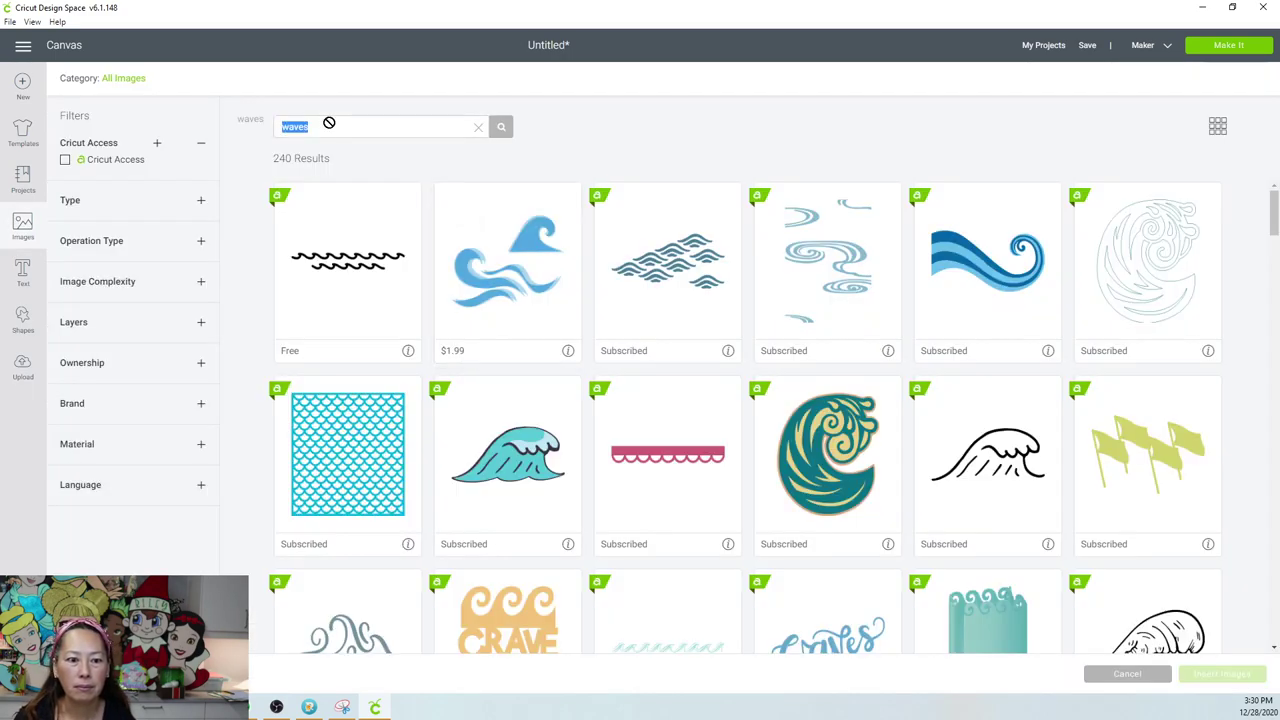
{"action": "key", "text": "BackSpace"}
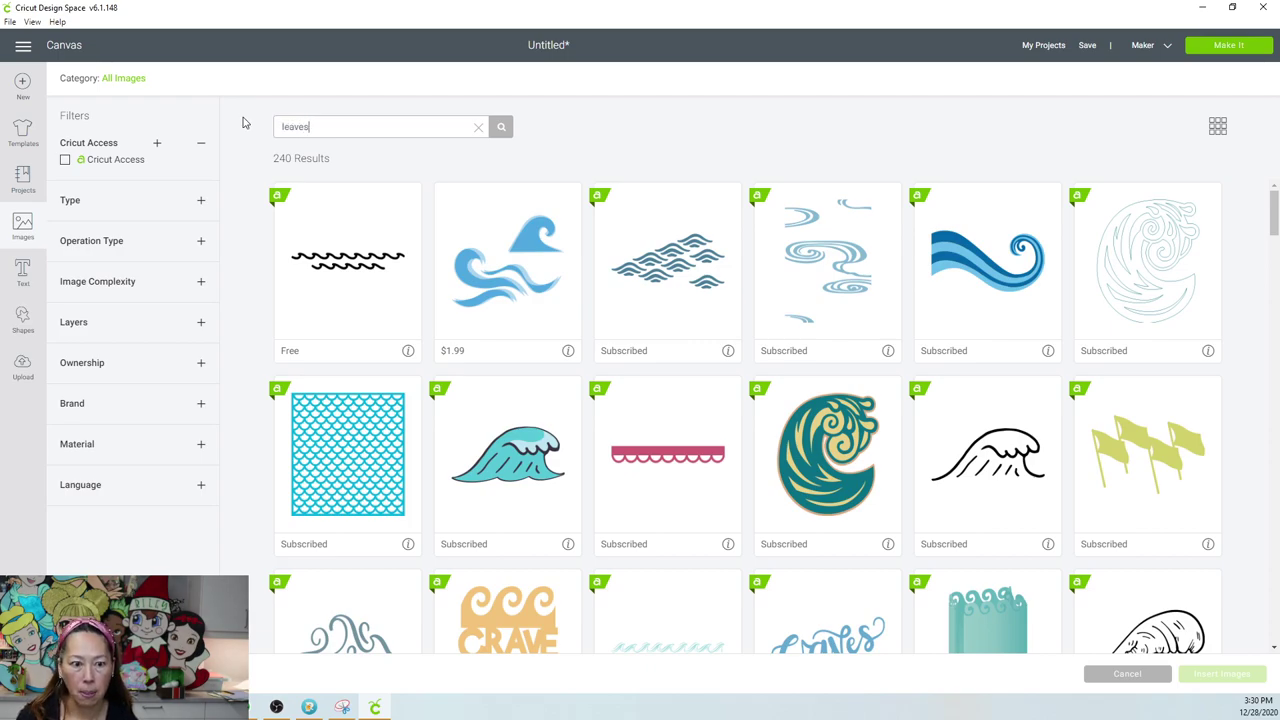
{"action": "key", "text": "Return"}
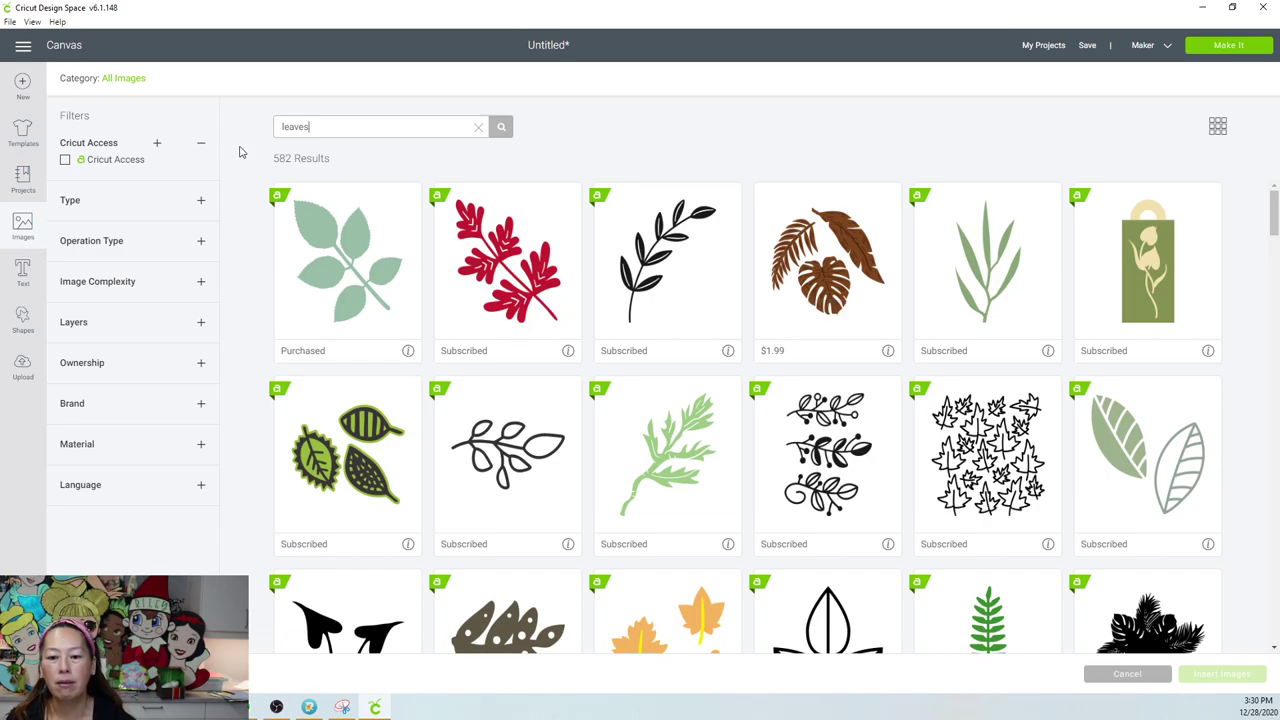
{"action": "scroll", "coordinate": [587, 281], "scroll_direction": "down", "scroll_amount": 1}
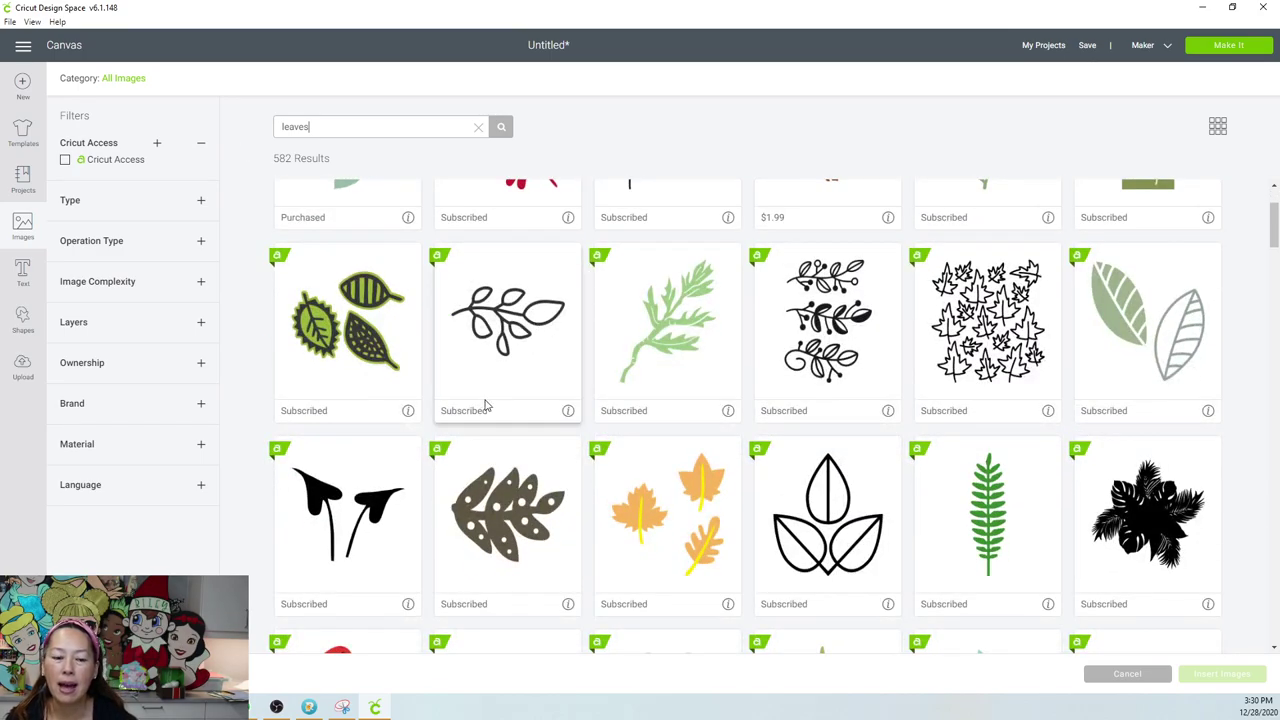
{"action": "scroll", "coordinate": [532, 378], "scroll_direction": "down", "scroll_amount": 1}
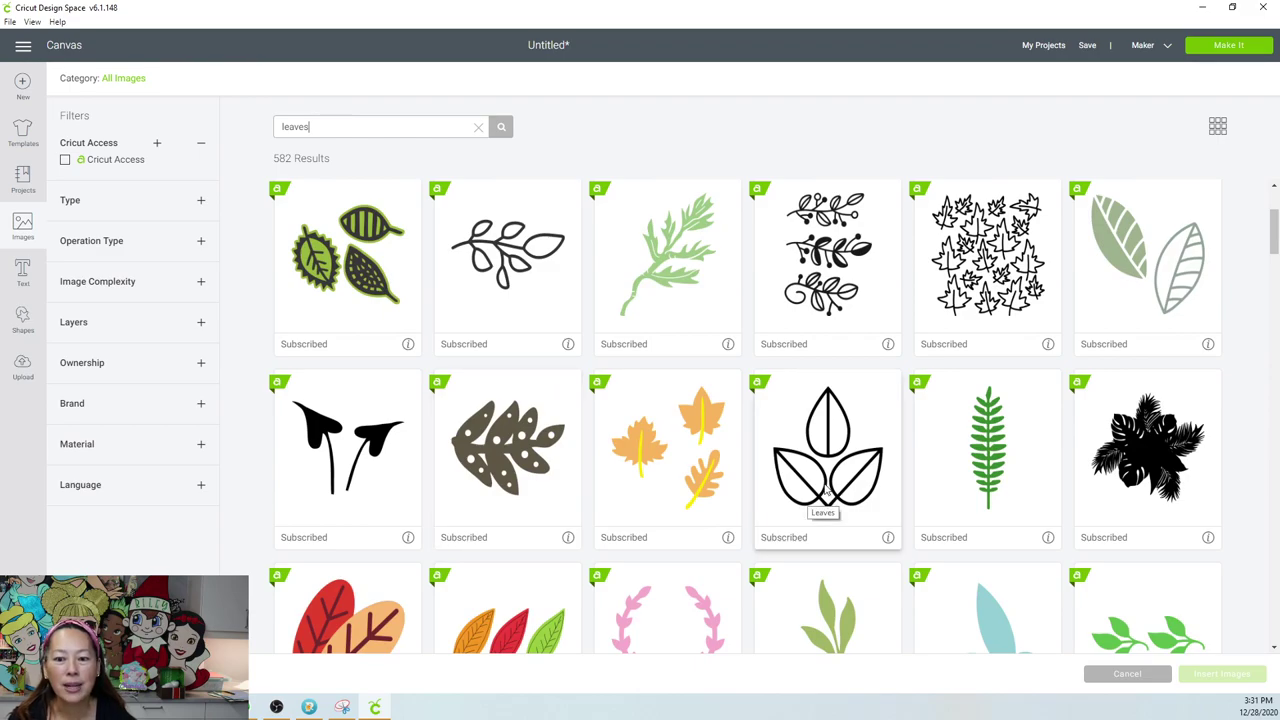
{"action": "left_click", "coordinate": [823, 488]}
{"action": "left_click", "coordinate": [1214, 675]}
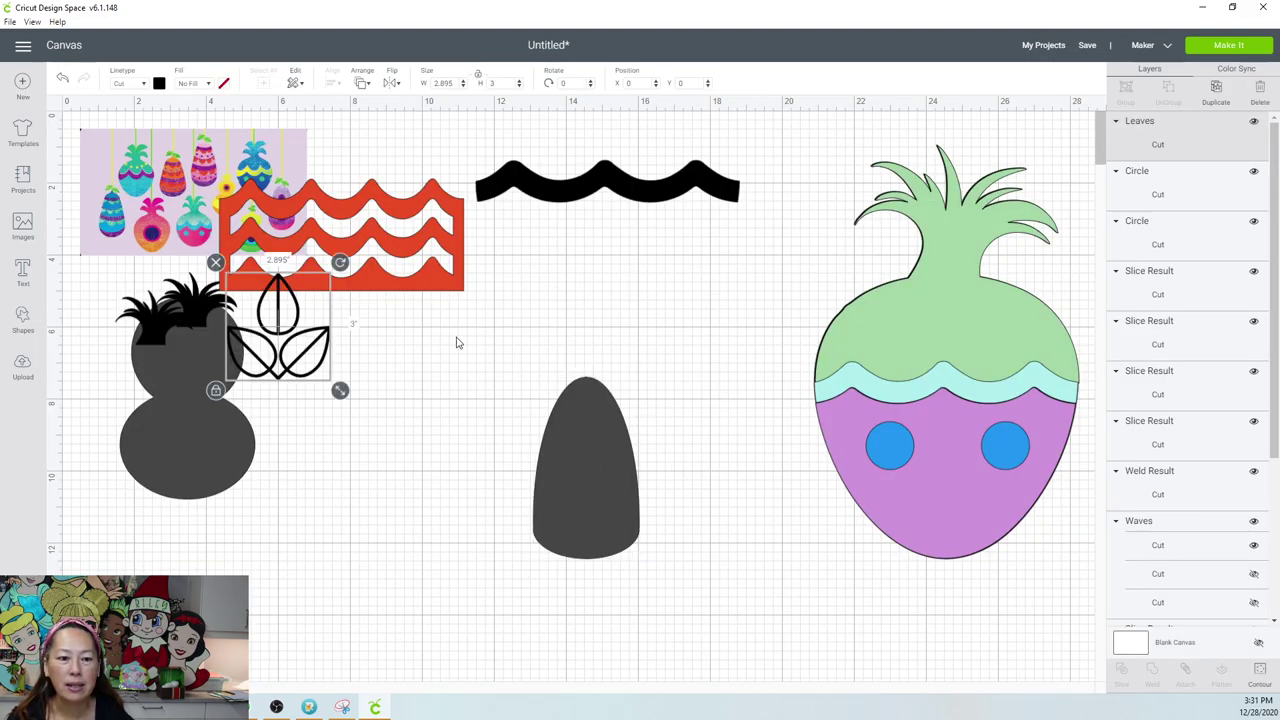
Move the leaves onto the tip of the tall rounded shape and hide the upper leaf's contours, keeping only the two lower leaves.
{"action": "left_click_drag", "start_coordinate": [283, 326], "coordinate": [582, 358]}
{"action": "left_click", "coordinate": [1259, 676]}
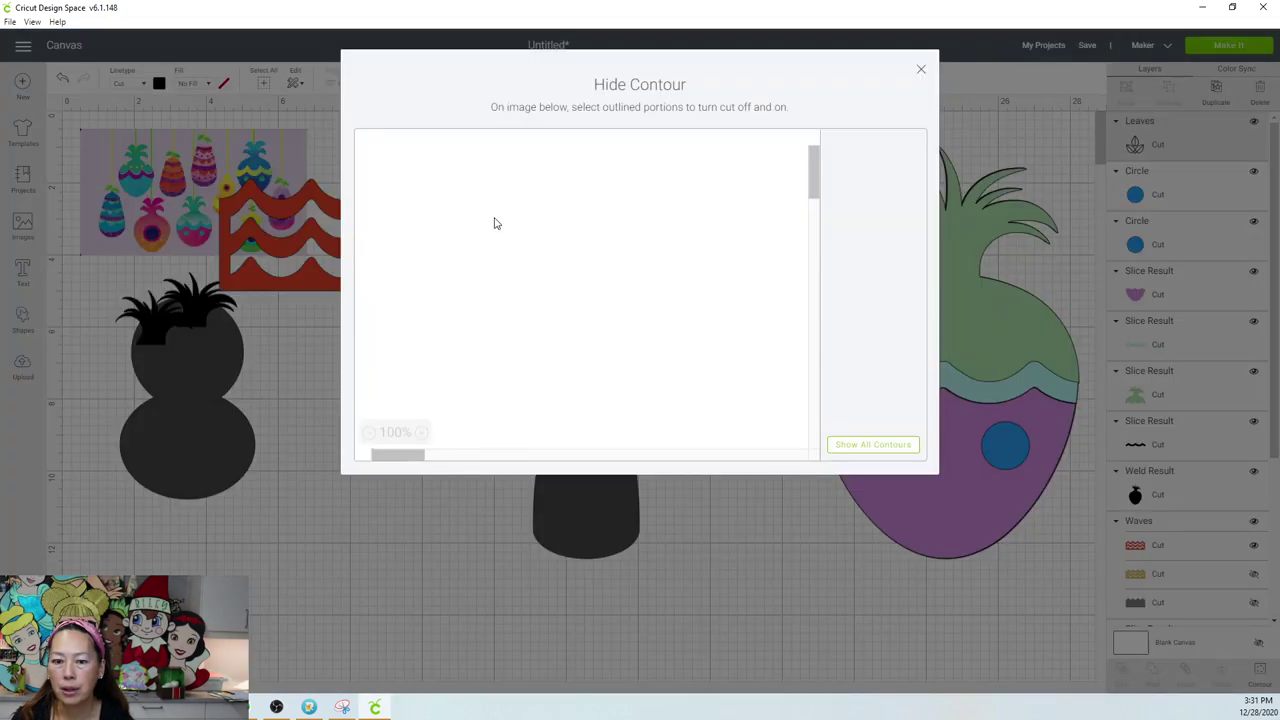
{"action": "left_click", "coordinate": [528, 170]}
{"action": "left_click", "coordinate": [505, 245]}
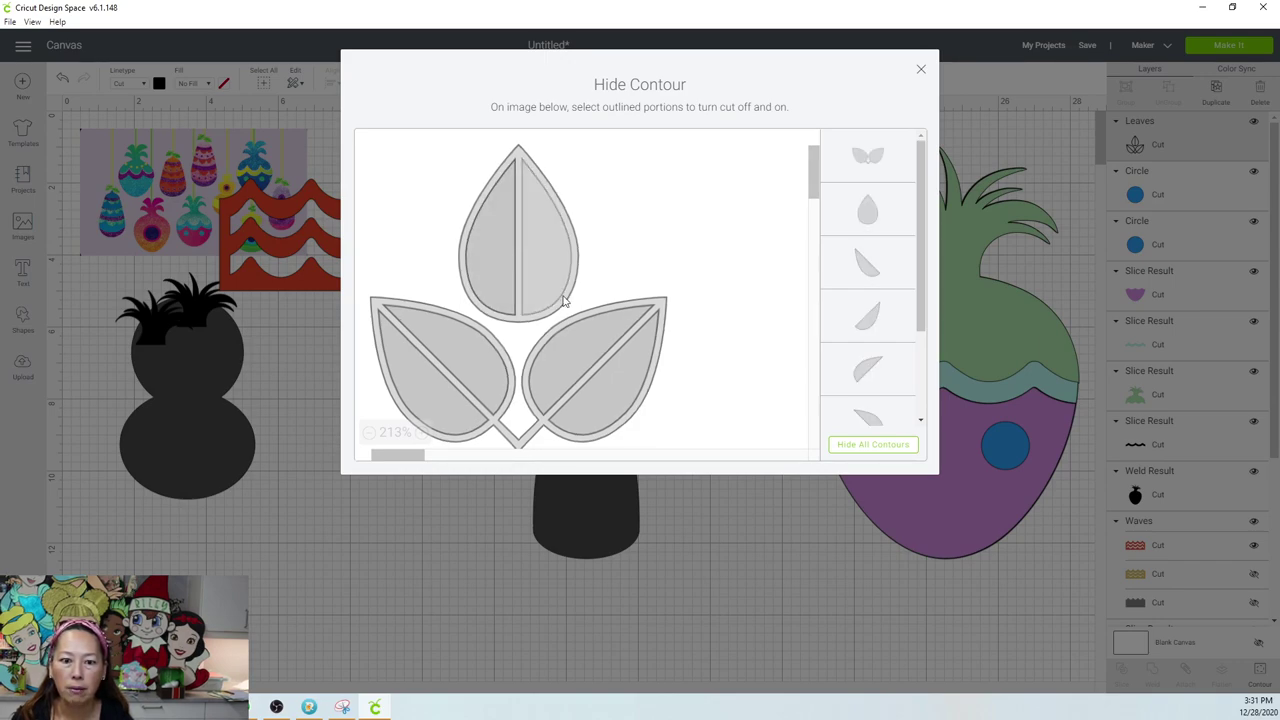
{"action": "left_click", "coordinate": [921, 72]}
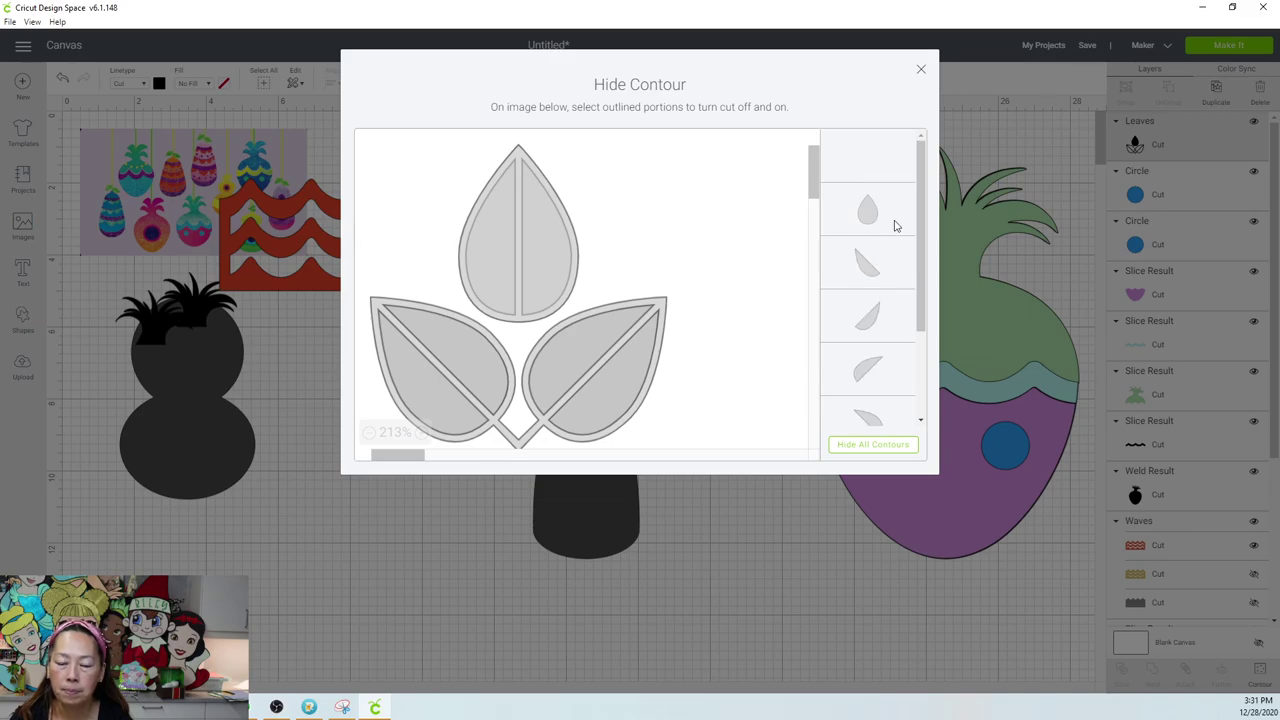
{"action": "left_click", "coordinate": [896, 209]}
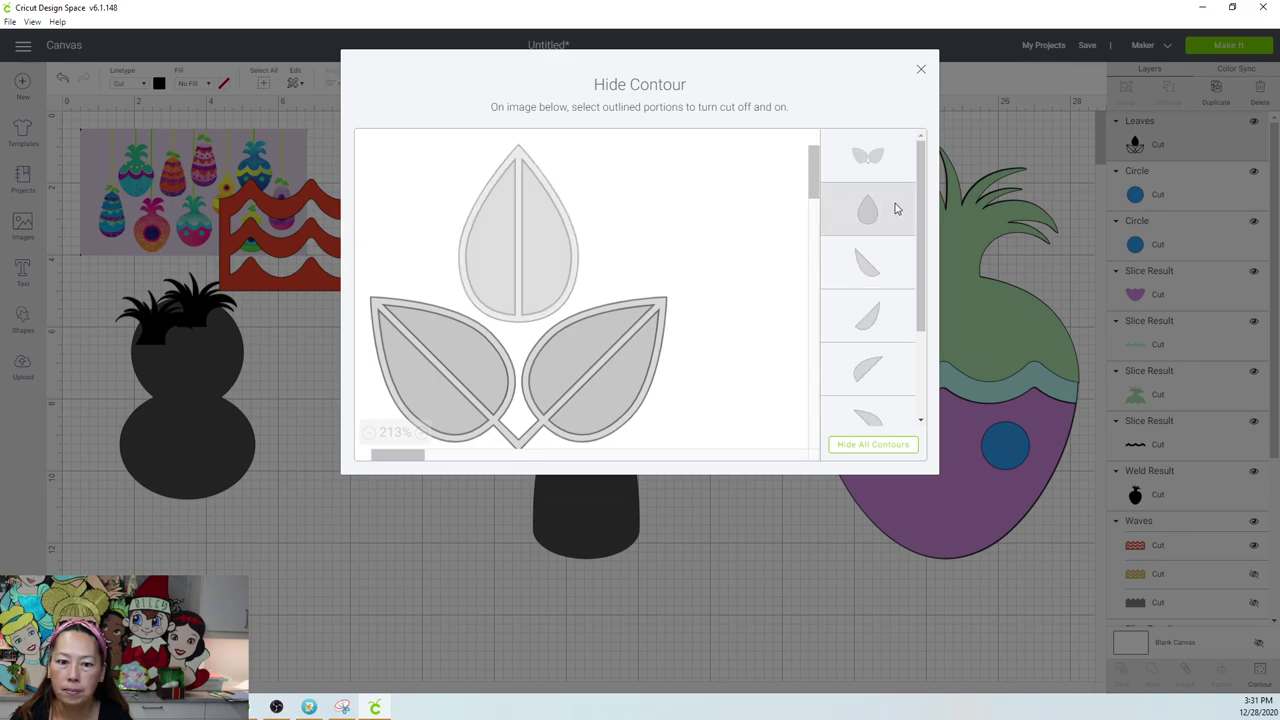
{"action": "left_click", "coordinate": [920, 72]}
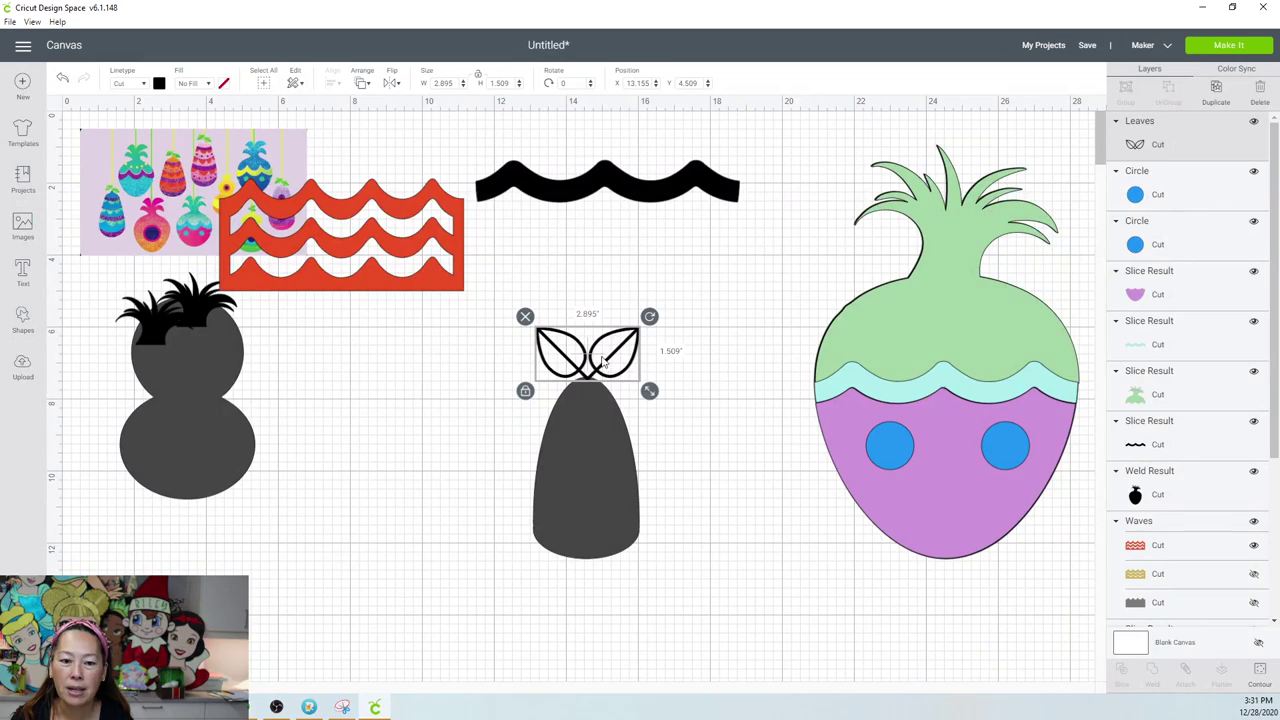
Hide the inner contours of the two remaining leaves to make them solid.
{"action": "left_click", "coordinate": [1261, 673]}
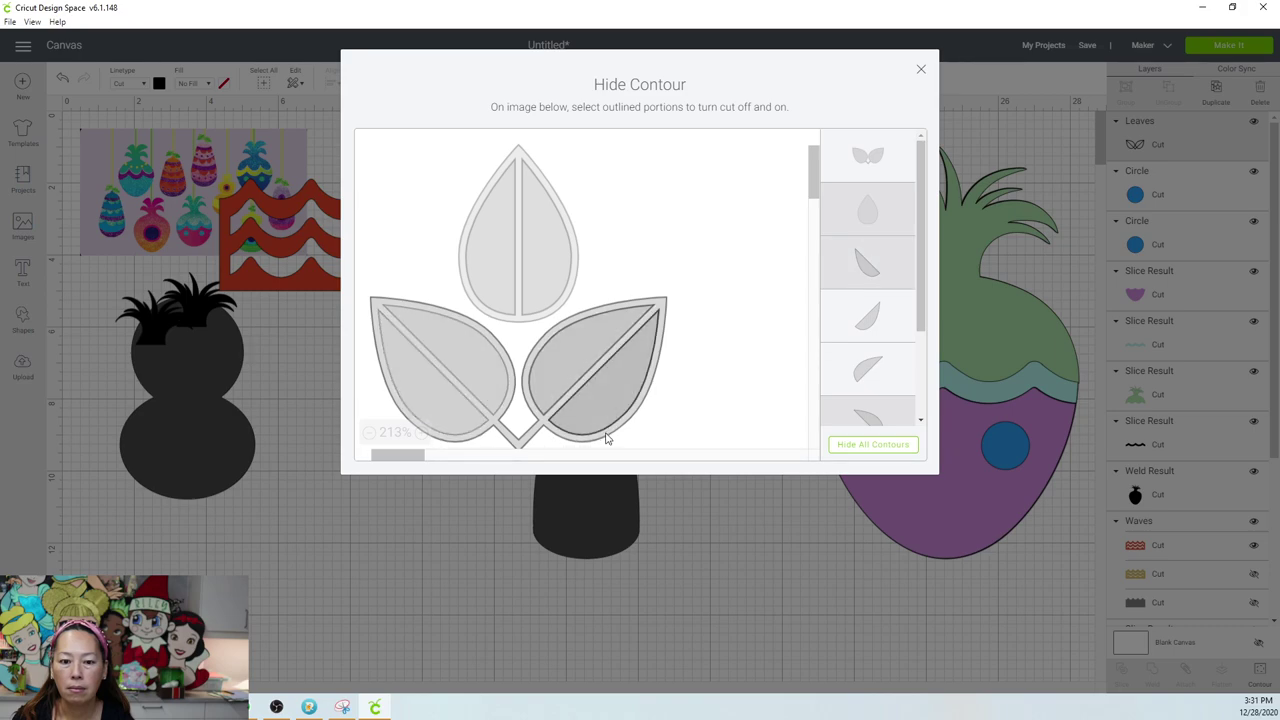
{"action": "left_click", "coordinate": [920, 72]}
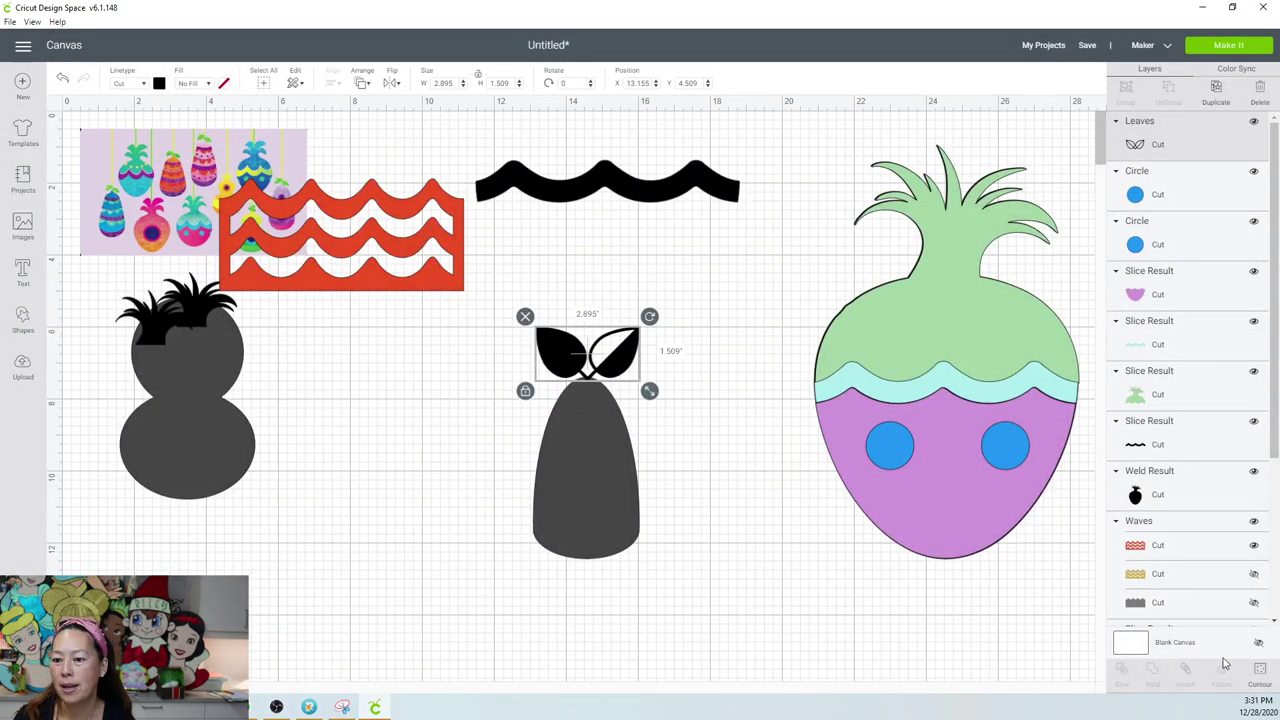
{"action": "left_click", "coordinate": [1256, 668]}
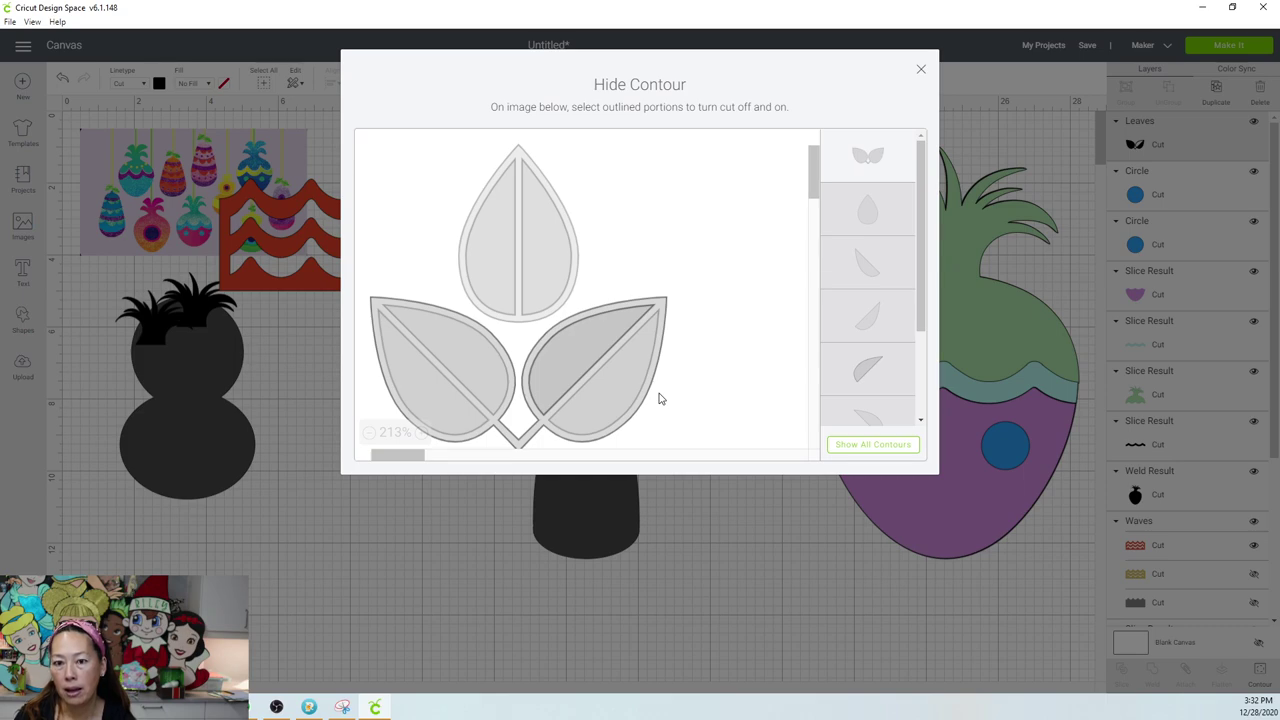
{"action": "left_click", "coordinate": [921, 73]}
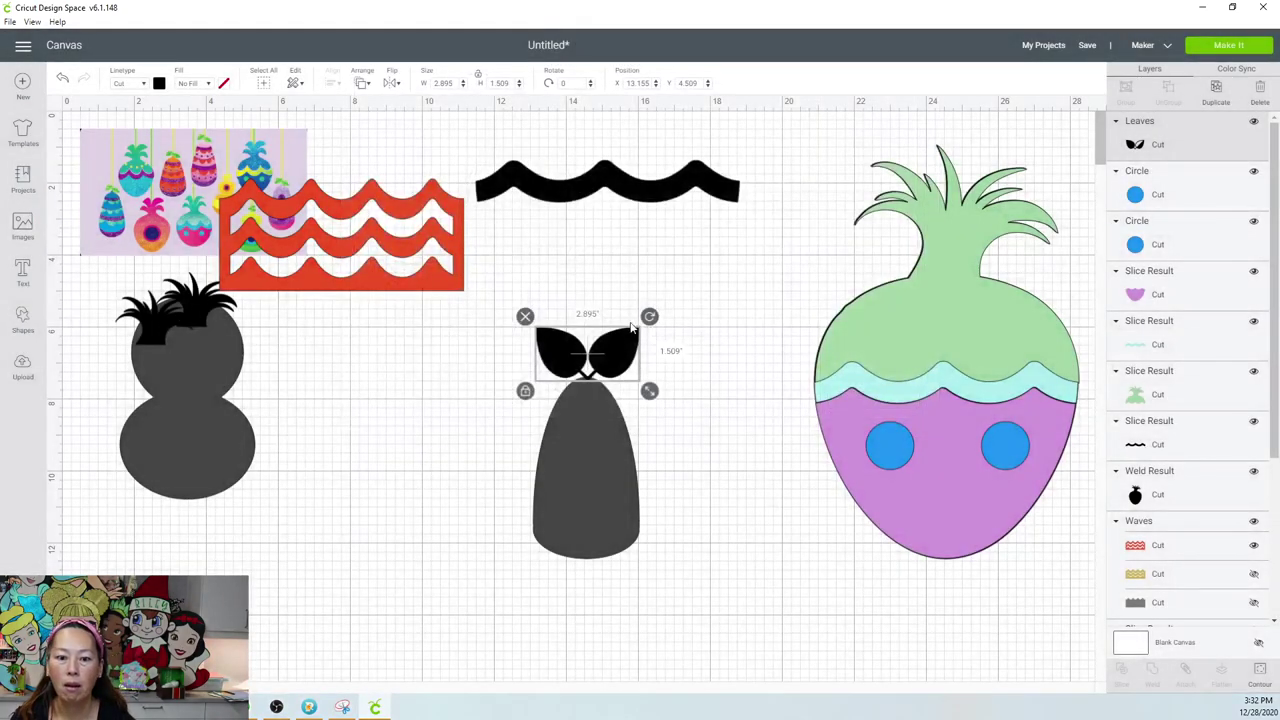
Recolor the pair of leaves above the tall rounded shape light green.
{"action": "left_click", "coordinate": [158, 84]}
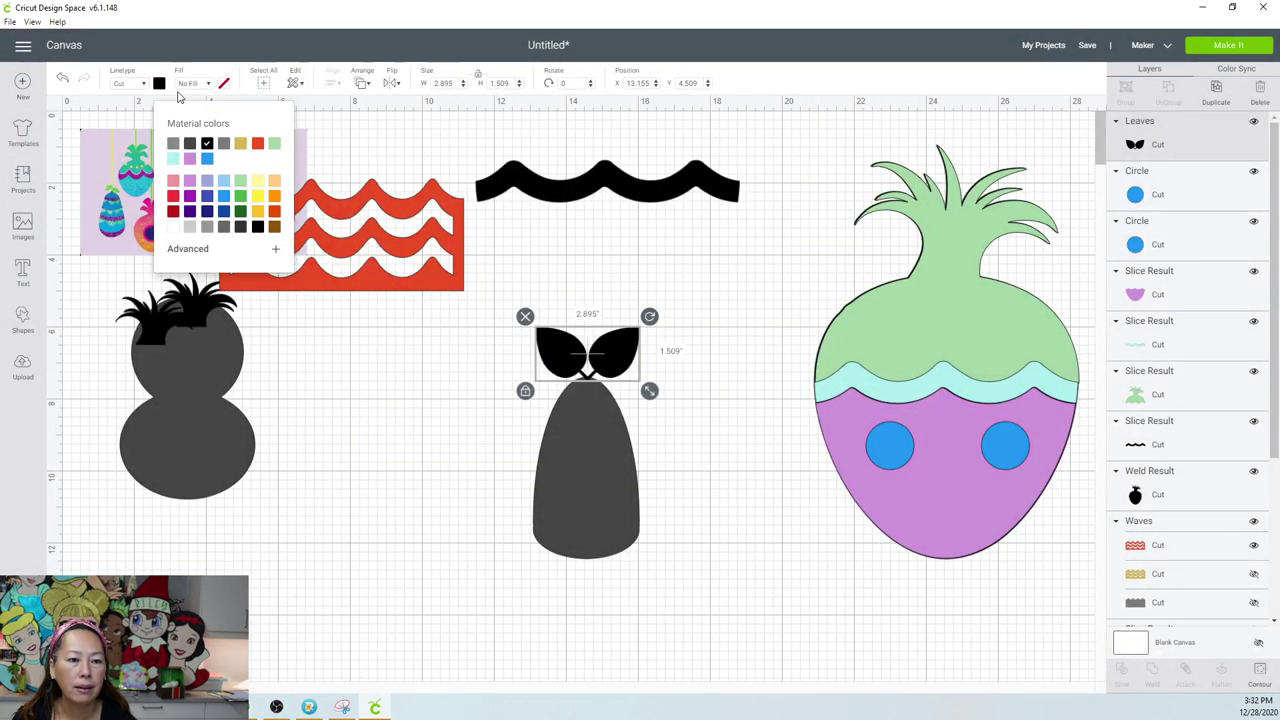
{"action": "left_click", "coordinate": [273, 144]}
{"action": "left_click", "coordinate": [492, 457]}
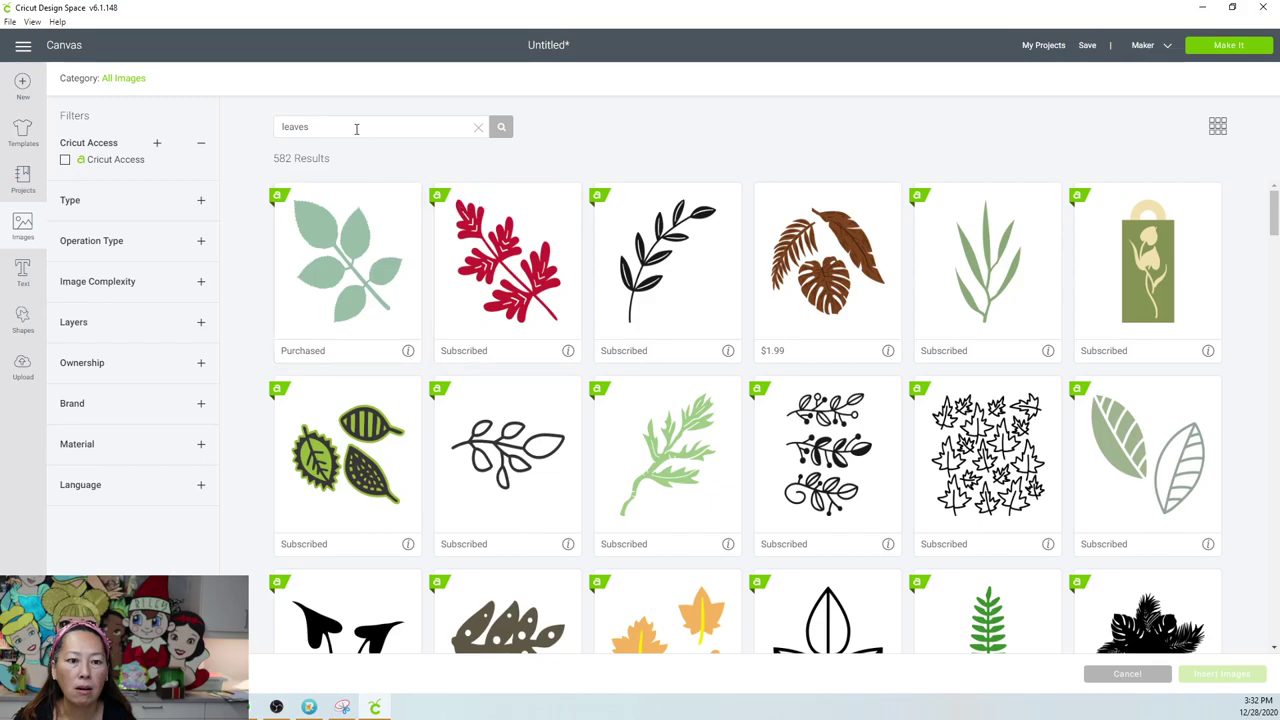
Search the image library for borders and pick the border of three yellow flowers for insertion.
{"action": "left_click_drag", "start_coordinate": [357, 126], "coordinate": [252, 116]}
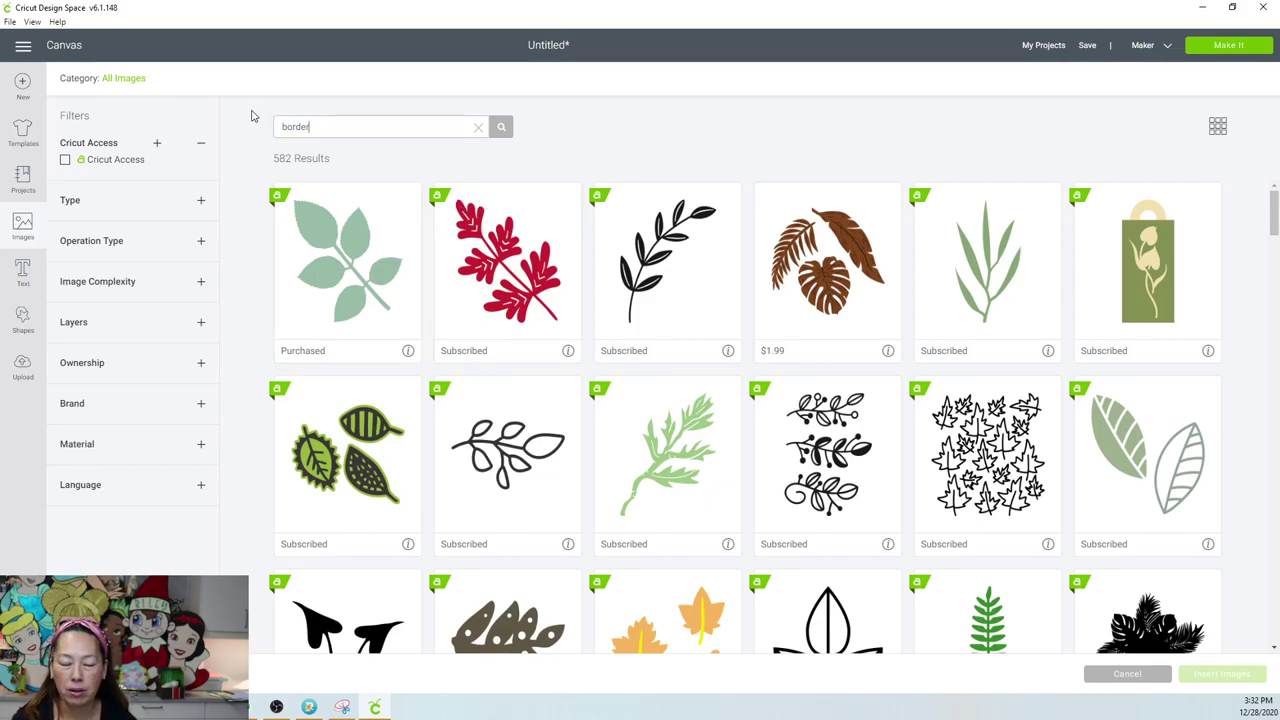
{"action": "key", "text": "Return"}
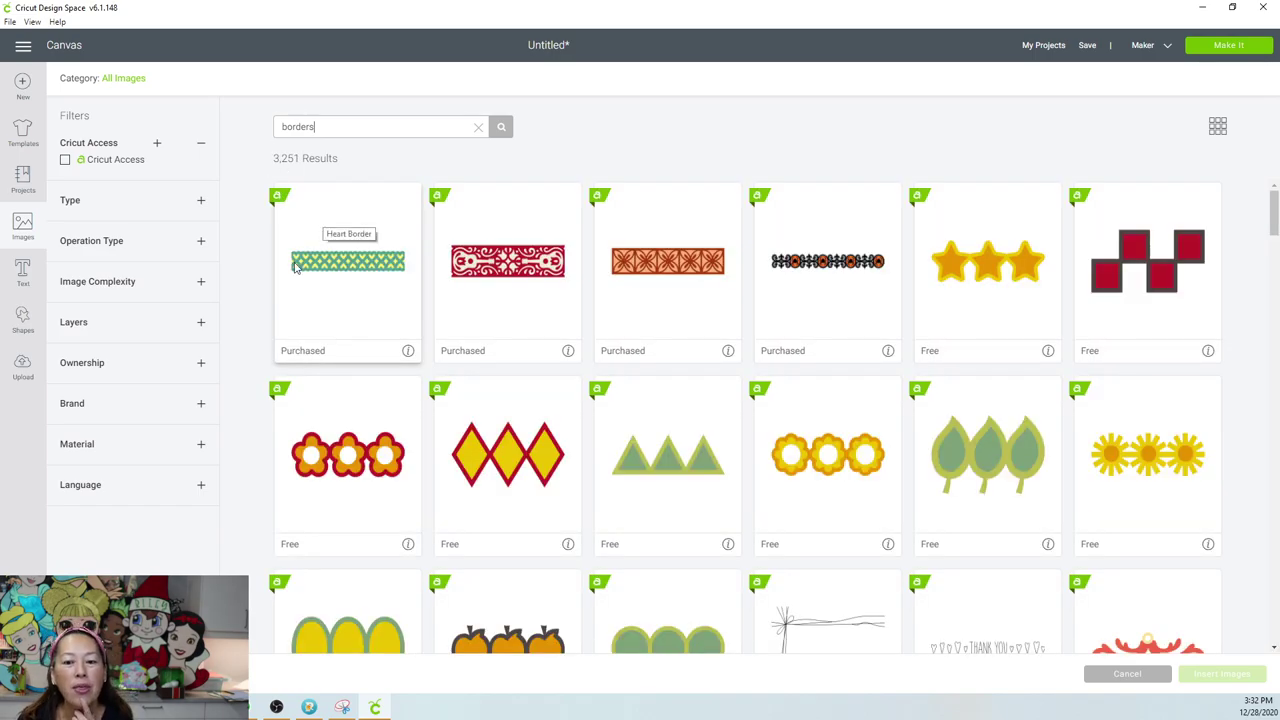
{"action": "scroll", "coordinate": [503, 380], "scroll_direction": "down", "scroll_amount": 2}
{"action": "scroll", "coordinate": [503, 380], "scroll_direction": "down", "scroll_amount": 1}
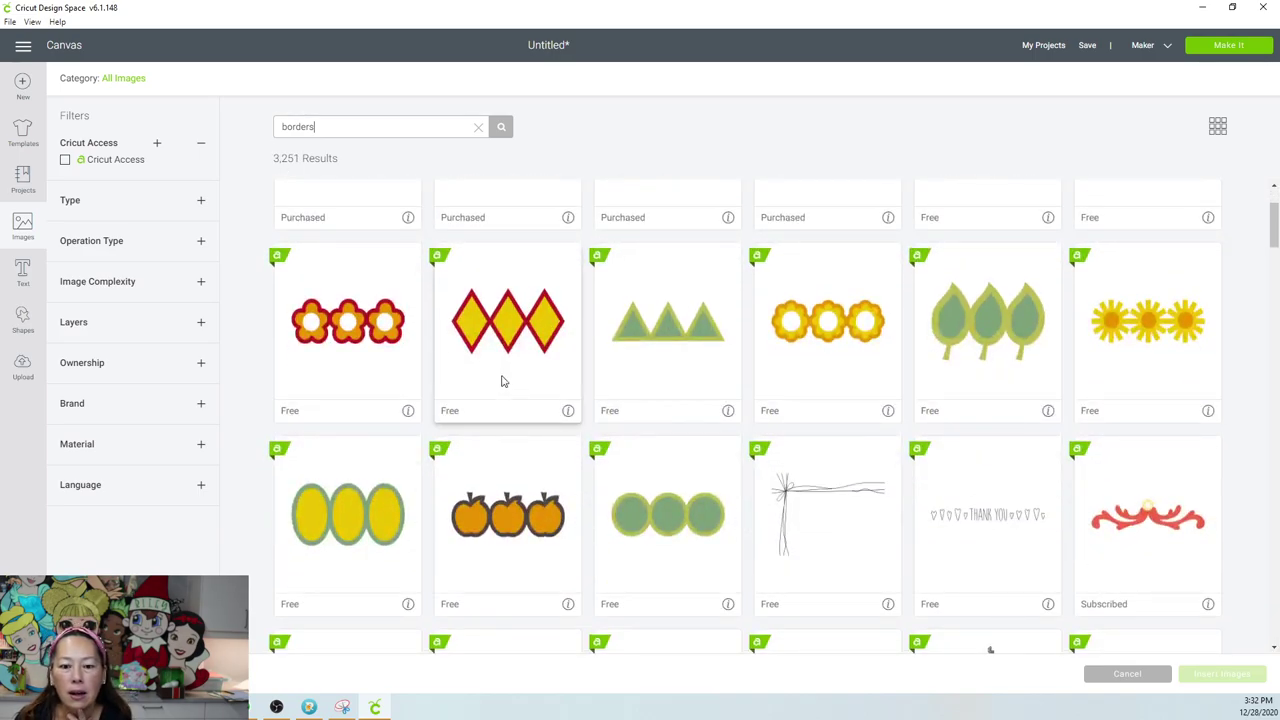
{"action": "scroll", "coordinate": [503, 380], "scroll_direction": "down", "scroll_amount": 1}
{"action": "scroll", "coordinate": [503, 380], "scroll_direction": "down", "scroll_amount": 1}
{"action": "scroll", "coordinate": [503, 380], "scroll_direction": "up", "scroll_amount": 1}
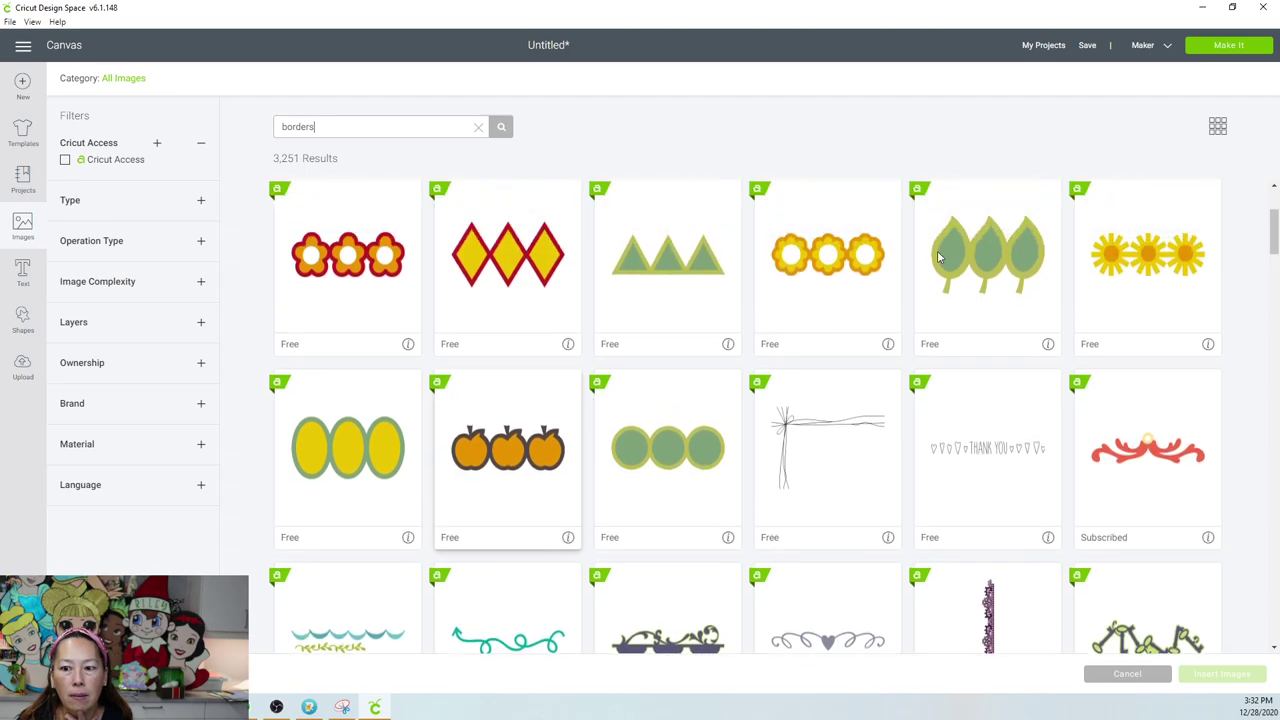
{"action": "left_click", "coordinate": [1212, 250]}
Add the cream scalloped border from the borders results to the images picked for insertion.
{"action": "scroll", "coordinate": [420, 472], "scroll_direction": "down", "scroll_amount": 4}
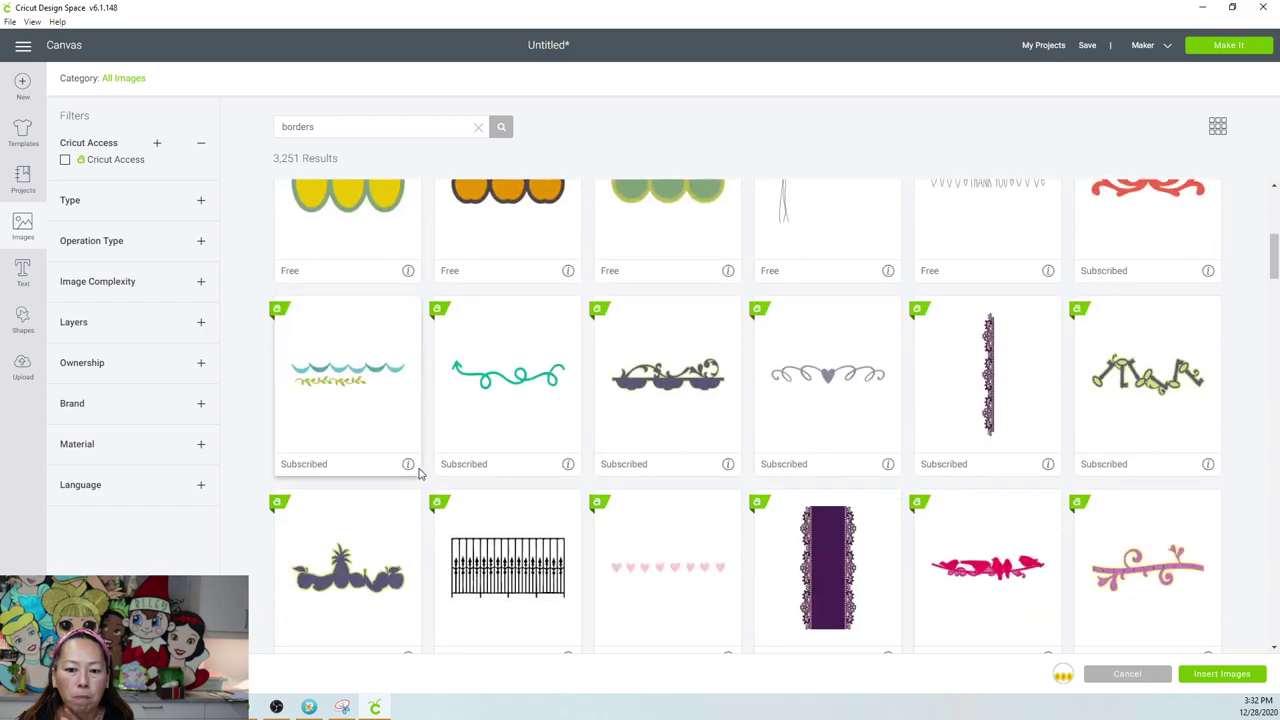
{"action": "scroll", "coordinate": [420, 474], "scroll_direction": "down", "scroll_amount": 3}
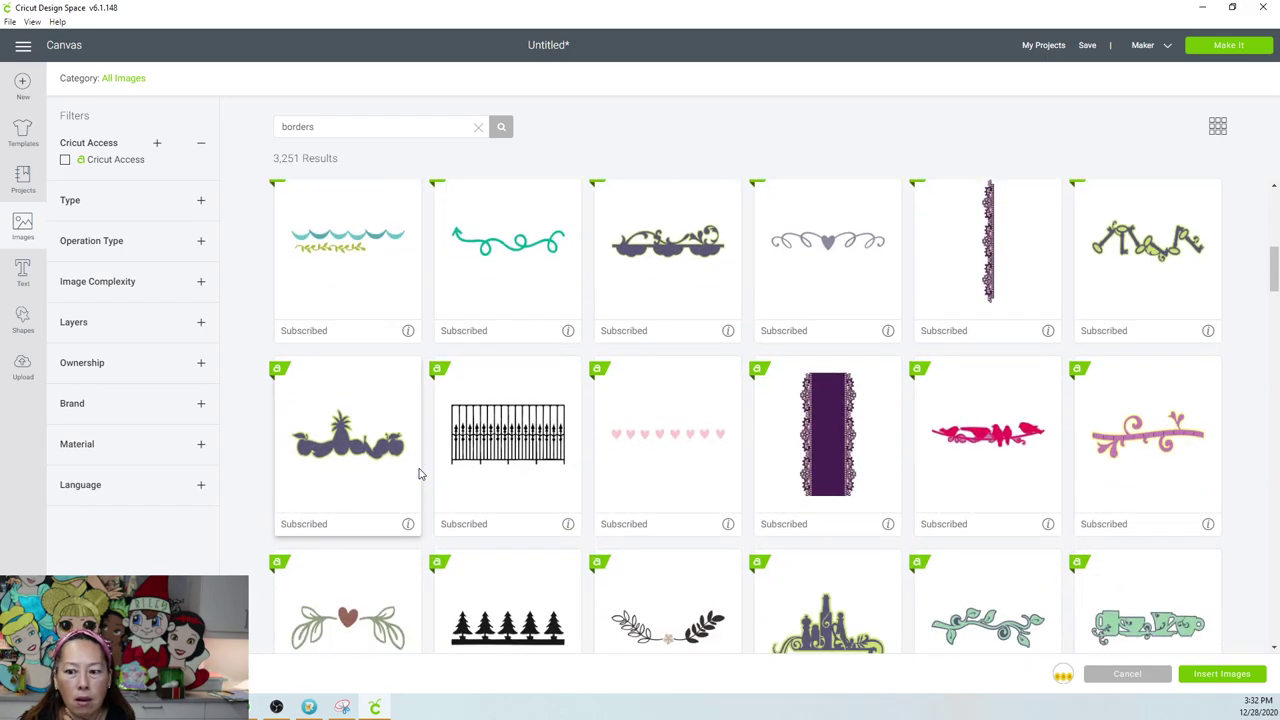
{"action": "scroll", "coordinate": [420, 474], "scroll_direction": "down", "scroll_amount": 3}
{"action": "scroll", "coordinate": [420, 474], "scroll_direction": "down", "scroll_amount": 5}
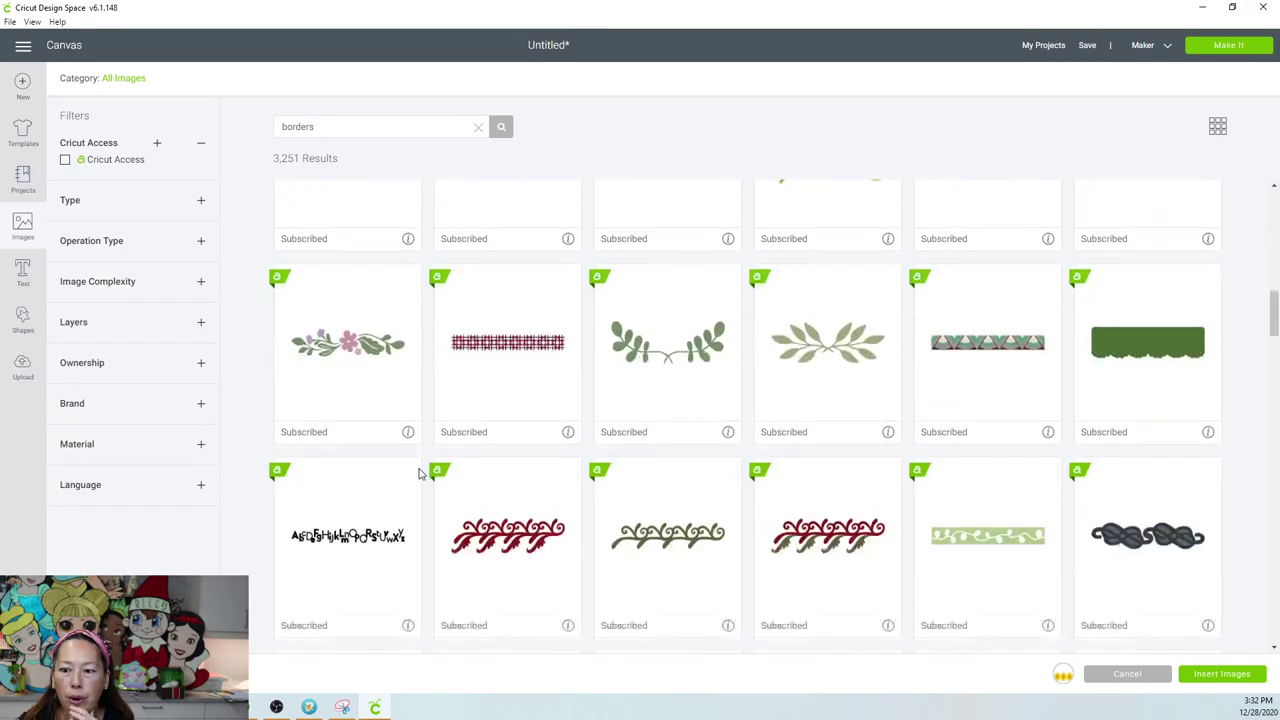
{"action": "scroll", "coordinate": [420, 474], "scroll_direction": "down", "scroll_amount": 1}
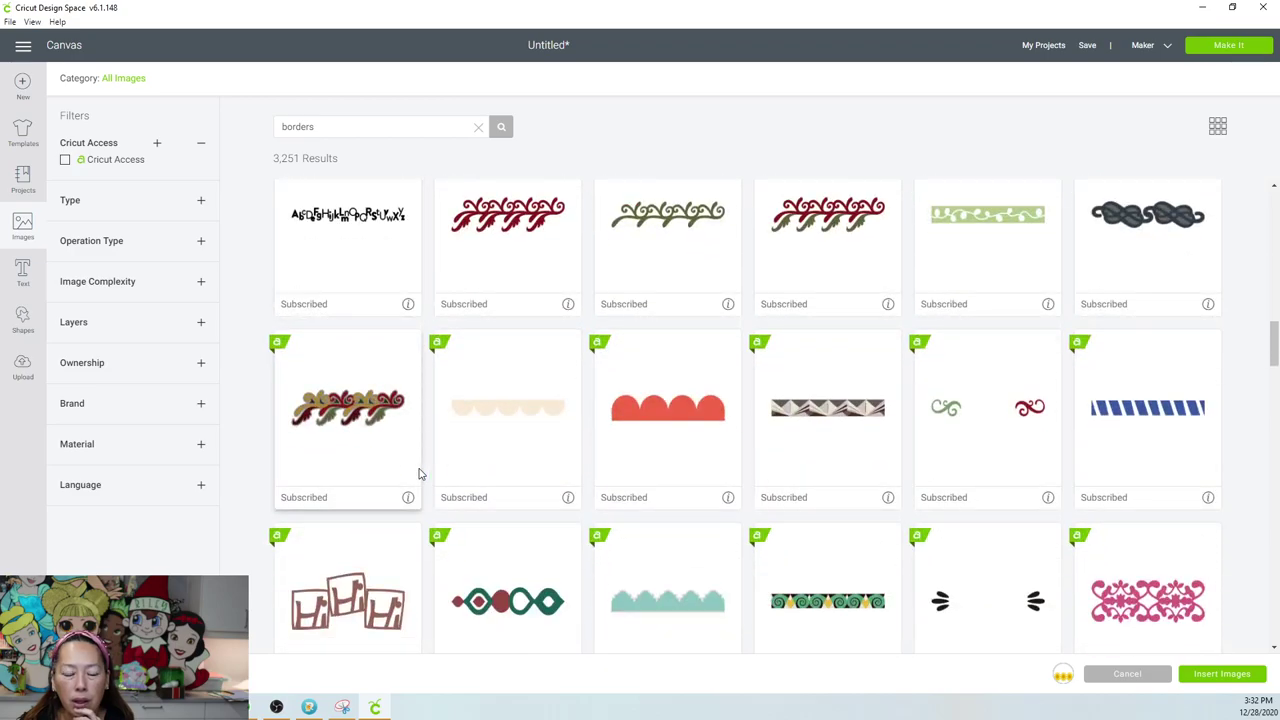
{"action": "scroll", "coordinate": [420, 474], "scroll_direction": "down", "scroll_amount": 1}
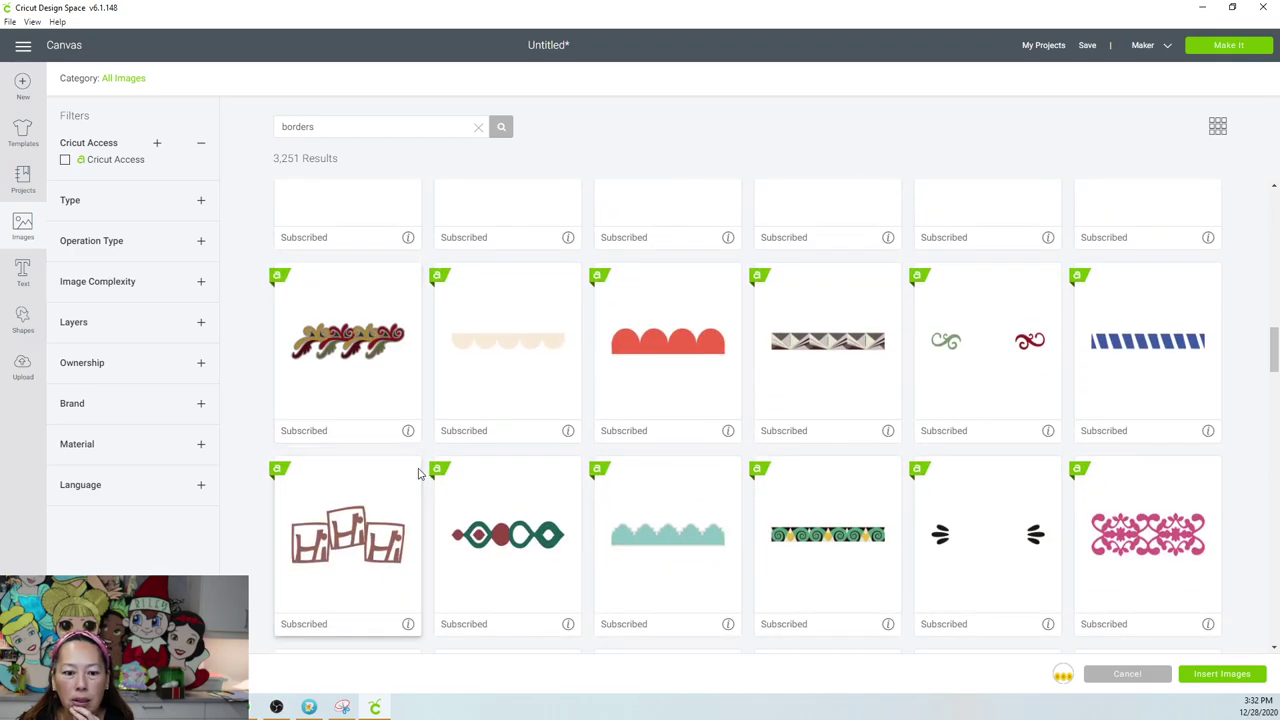
{"action": "scroll", "coordinate": [420, 474], "scroll_direction": "down", "scroll_amount": 1}
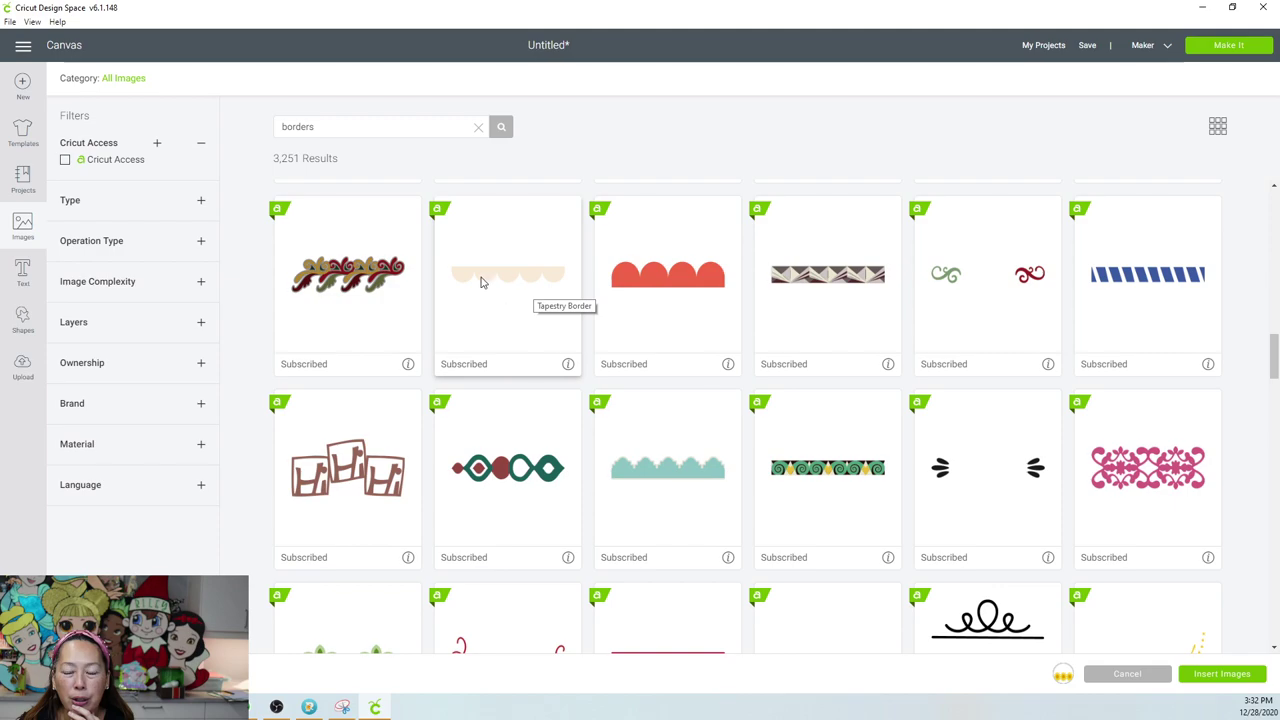
{"action": "left_click", "coordinate": [523, 288]}
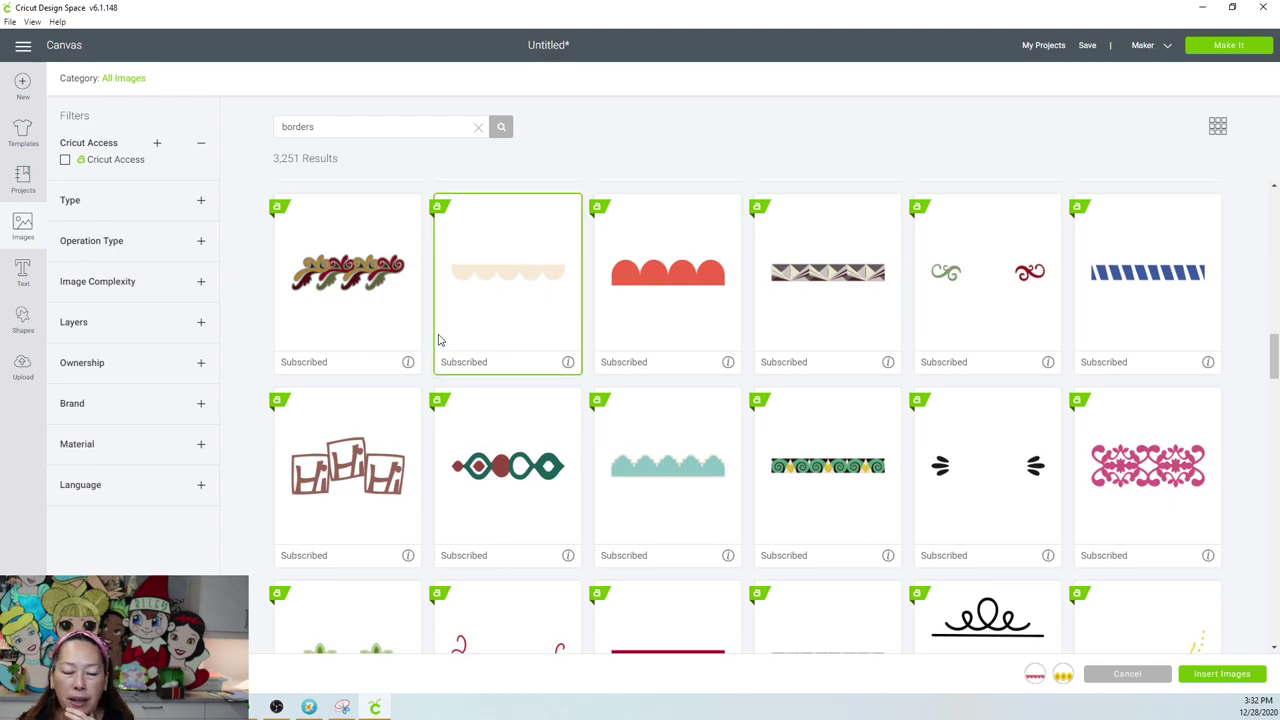
Add the red Friend border of overlapping circles to the images picked for insertion.
{"action": "scroll", "coordinate": [440, 338], "scroll_direction": "down", "scroll_amount": 4}
{"action": "scroll", "coordinate": [437, 344], "scroll_direction": "down", "scroll_amount": 3}
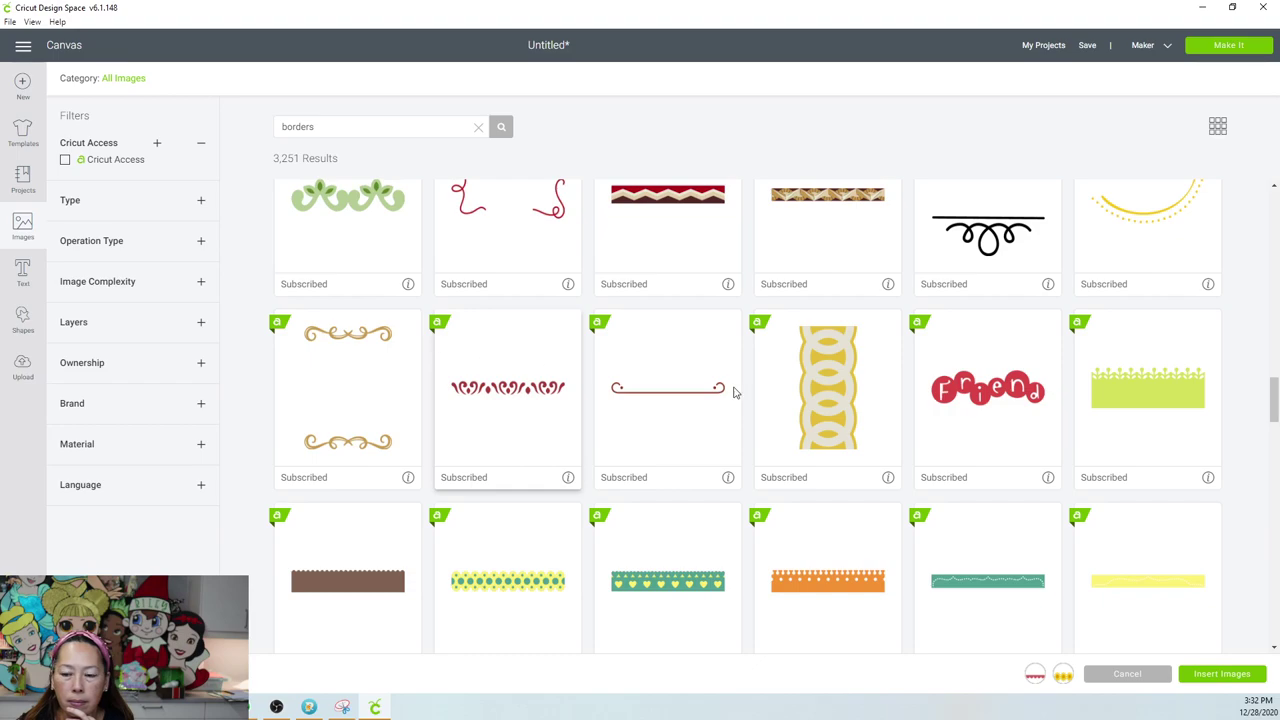
{"action": "left_click", "coordinate": [1000, 400]}
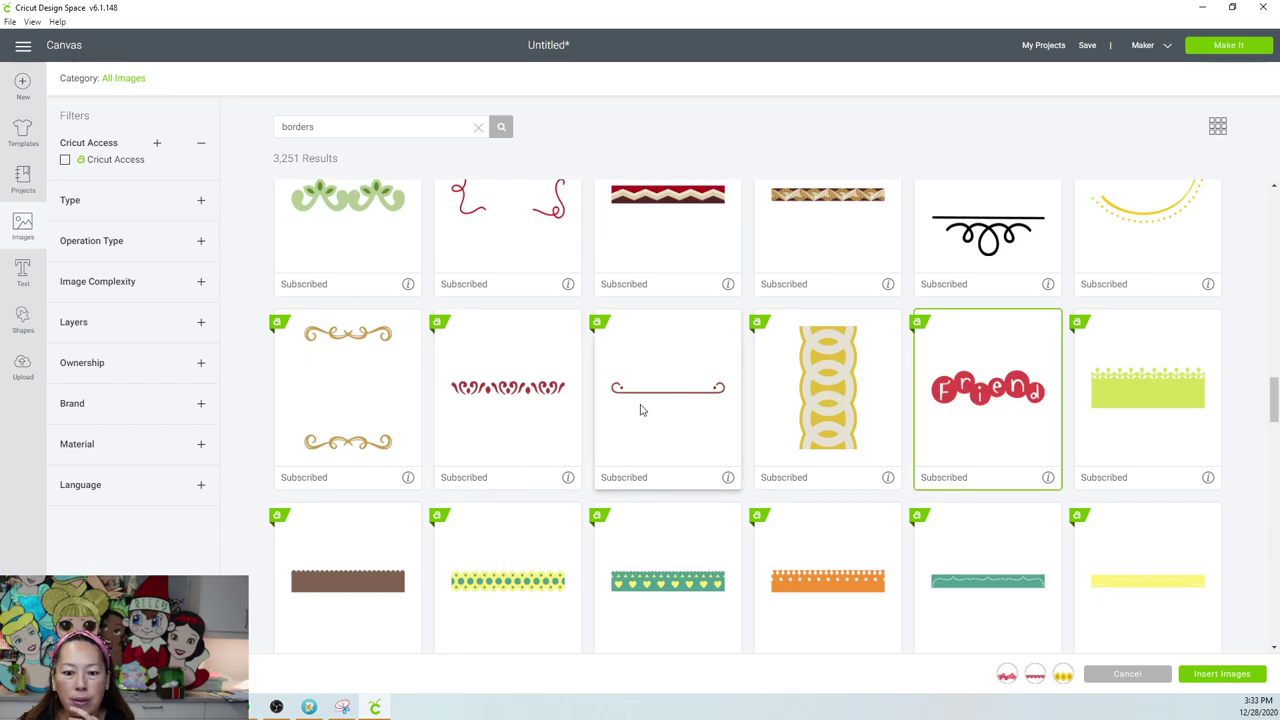
Find the red Tapestry Border with wide semicircular scallops in the borders results and add it to the images picked for insertion.
{"action": "scroll", "coordinate": [640, 407], "scroll_direction": "down", "scroll_amount": 4}
{"action": "scroll", "coordinate": [642, 408], "scroll_direction": "down", "scroll_amount": 5}
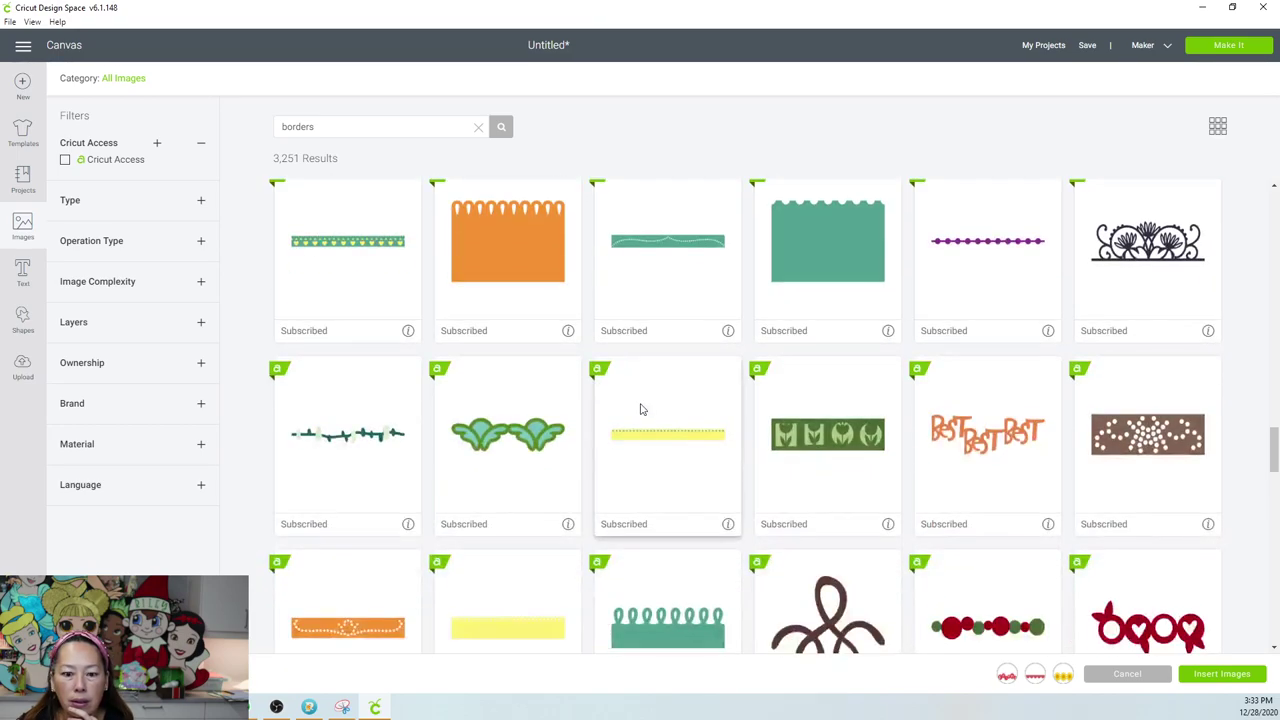
{"action": "scroll", "coordinate": [642, 408], "scroll_direction": "down", "scroll_amount": 2}
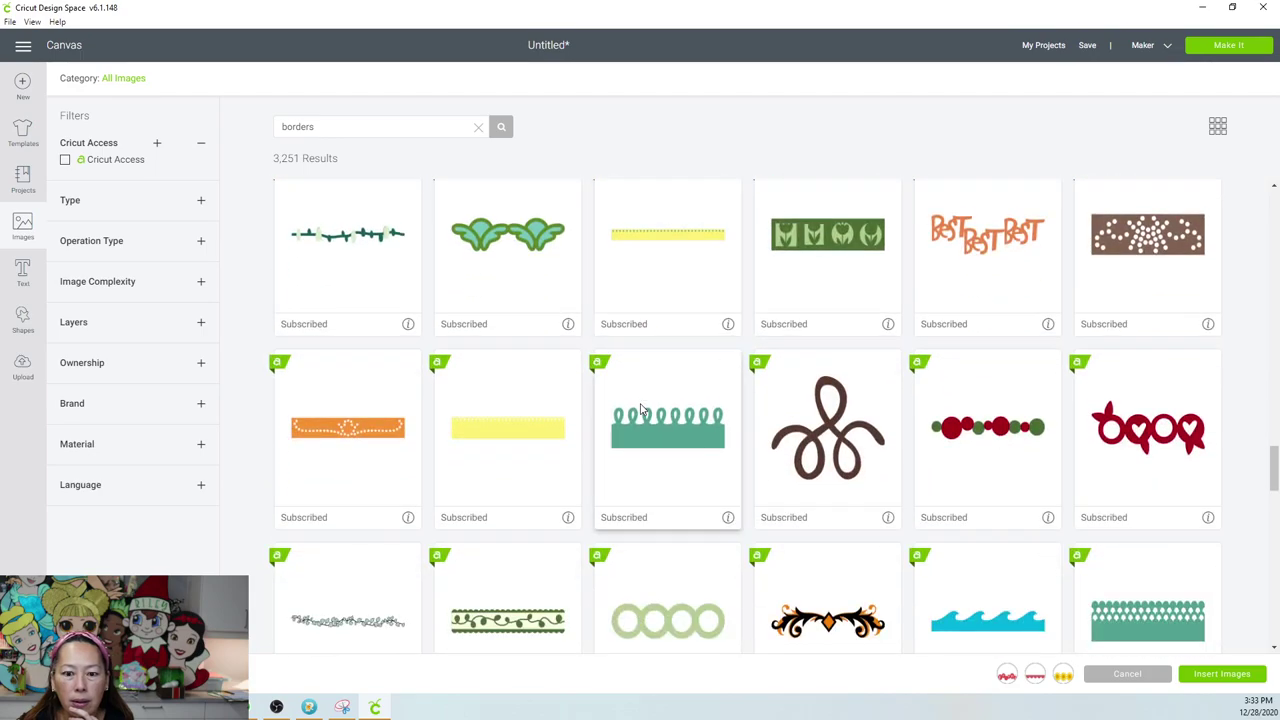
{"action": "scroll", "coordinate": [642, 408], "scroll_direction": "down", "scroll_amount": 2}
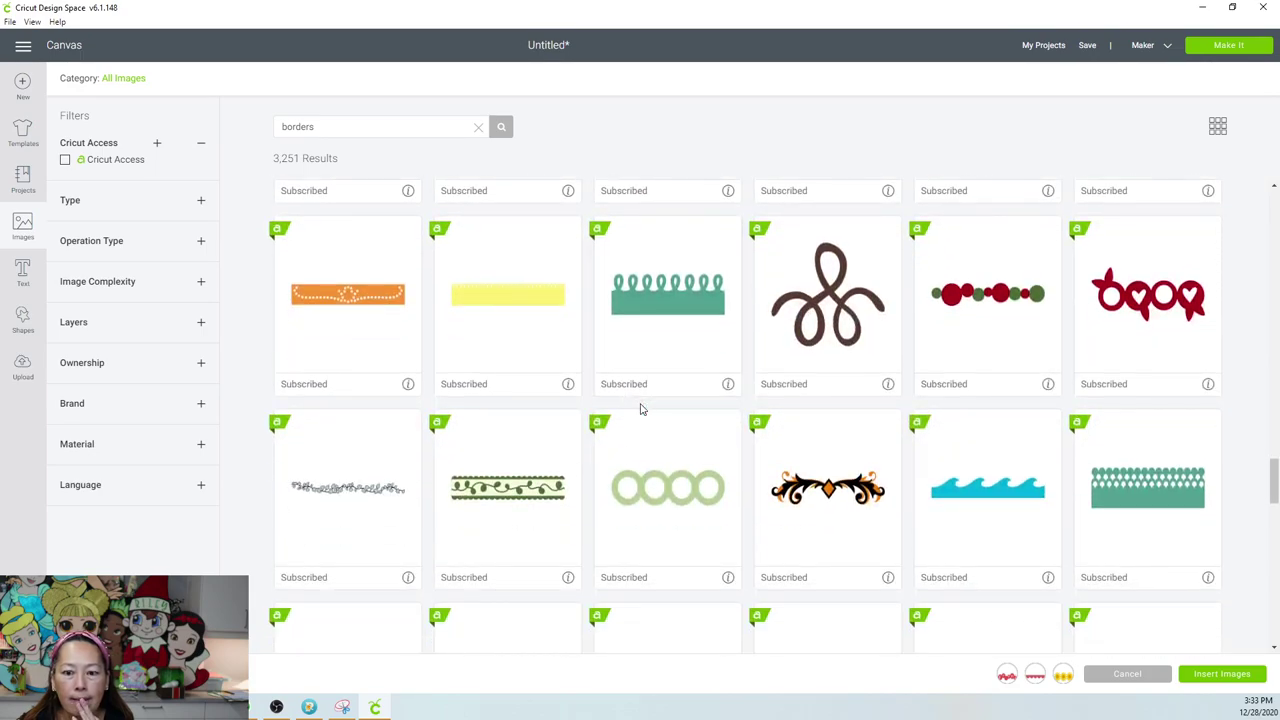
{"action": "scroll", "coordinate": [642, 408], "scroll_direction": "down", "scroll_amount": 3}
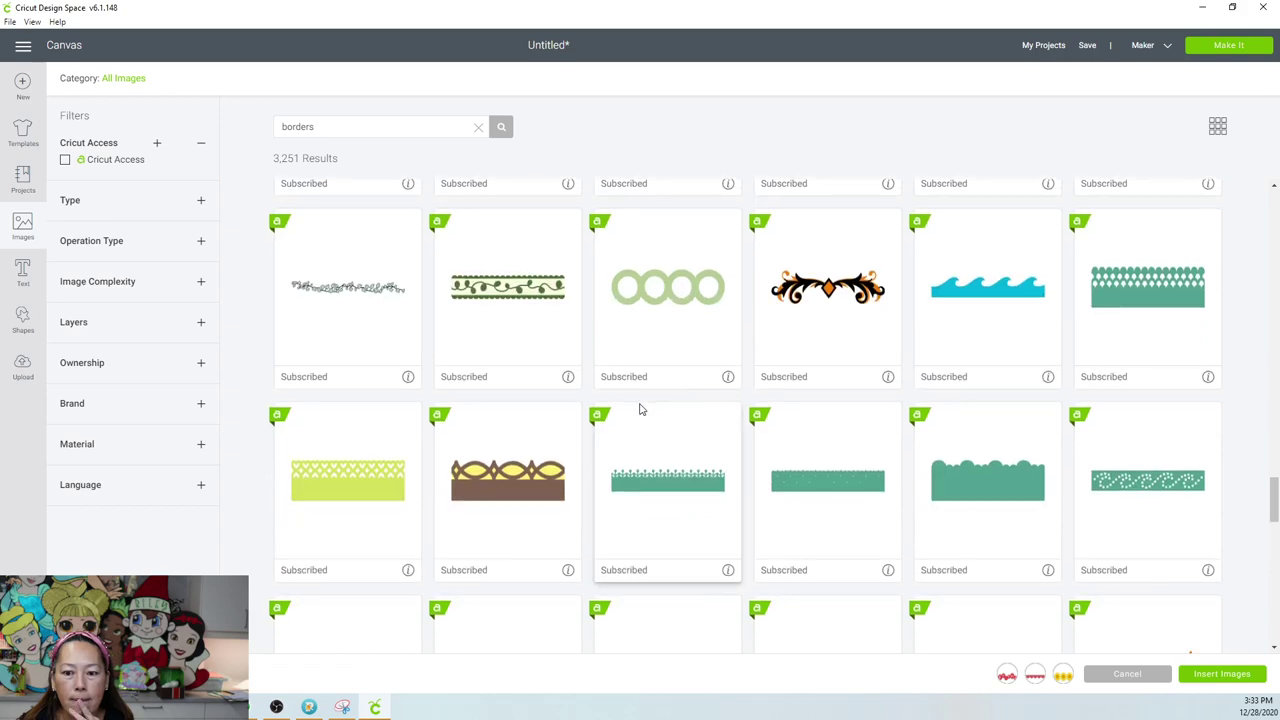
{"action": "scroll", "coordinate": [642, 408], "scroll_direction": "down", "scroll_amount": 3}
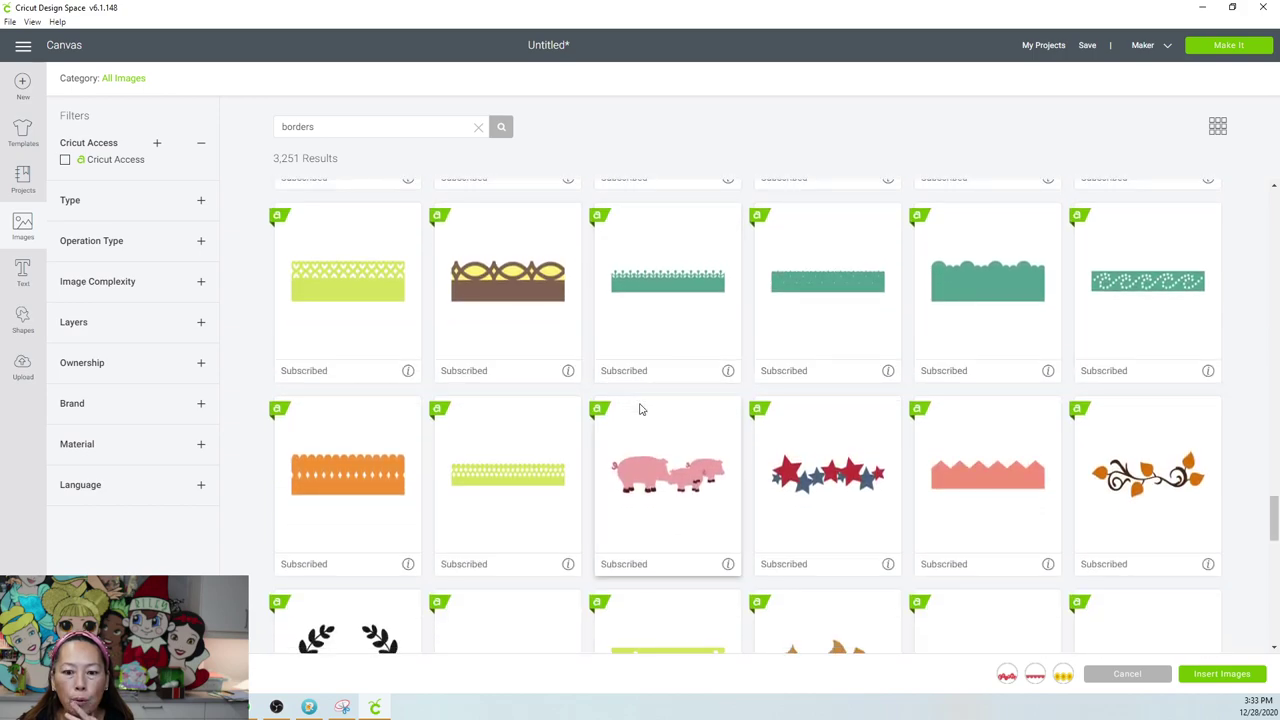
{"action": "scroll", "coordinate": [642, 408], "scroll_direction": "down", "scroll_amount": 2}
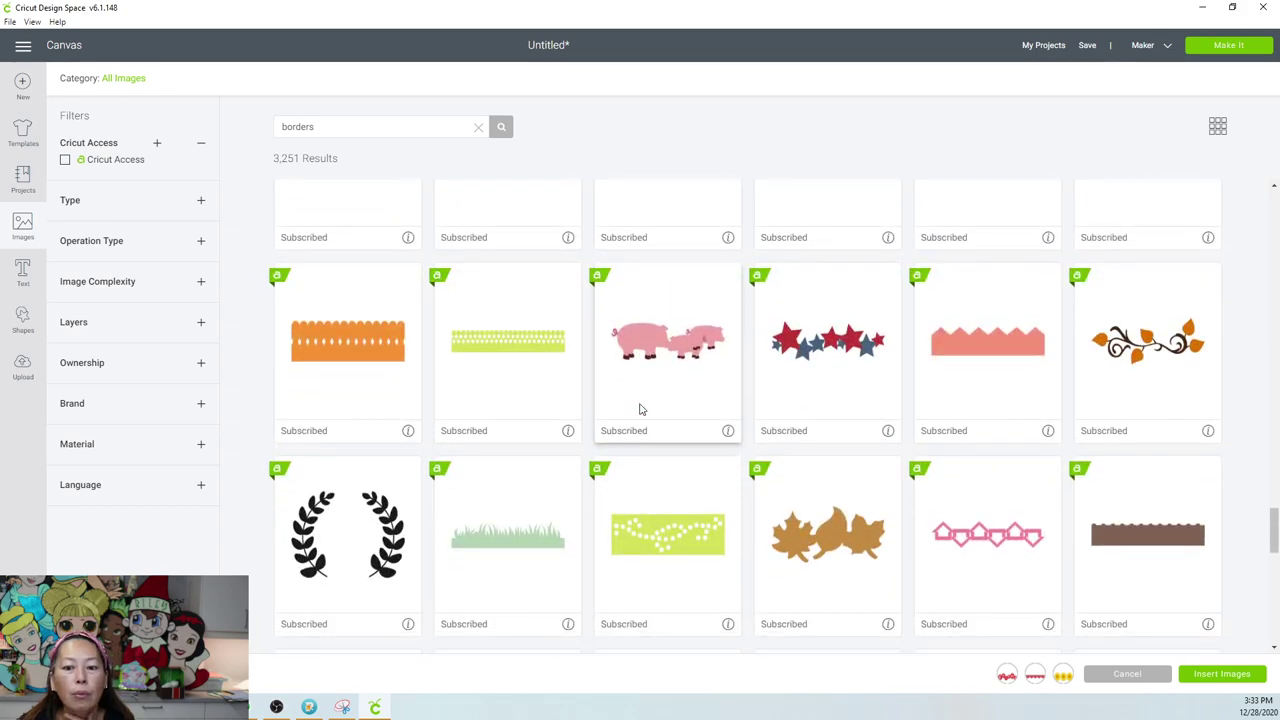
{"action": "scroll", "coordinate": [642, 408], "scroll_direction": "down", "scroll_amount": 2}
{"action": "scroll", "coordinate": [630, 411], "scroll_direction": "down", "scroll_amount": 2}
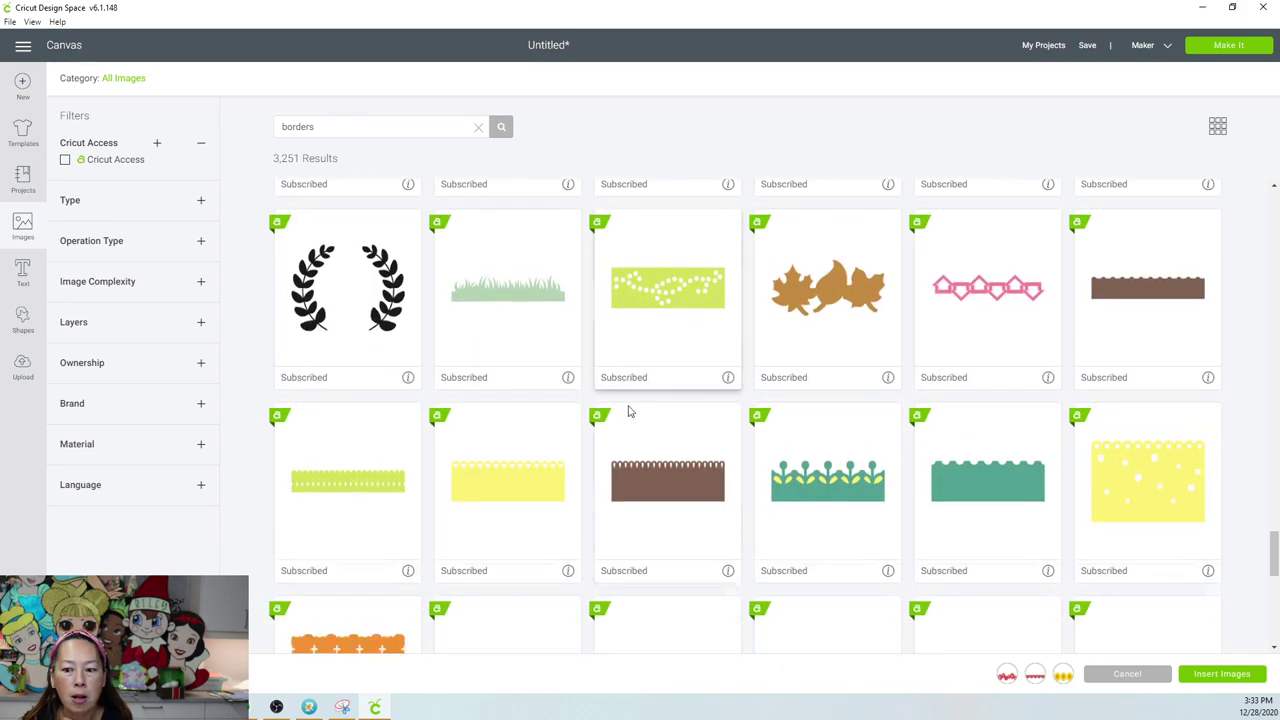
{"action": "scroll", "coordinate": [630, 411], "scroll_direction": "down", "scroll_amount": 1}
{"action": "scroll", "coordinate": [628, 408], "scroll_direction": "down", "scroll_amount": 6}
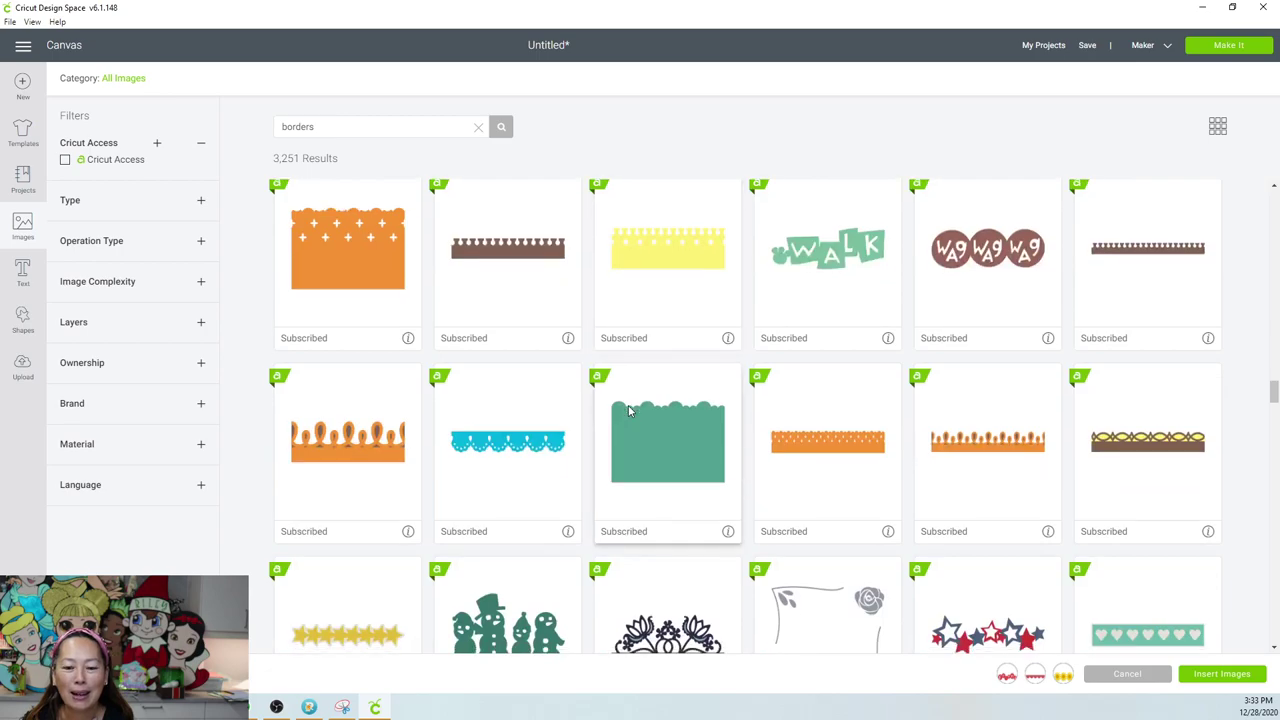
{"action": "scroll", "coordinate": [628, 408], "scroll_direction": "down", "scroll_amount": 2}
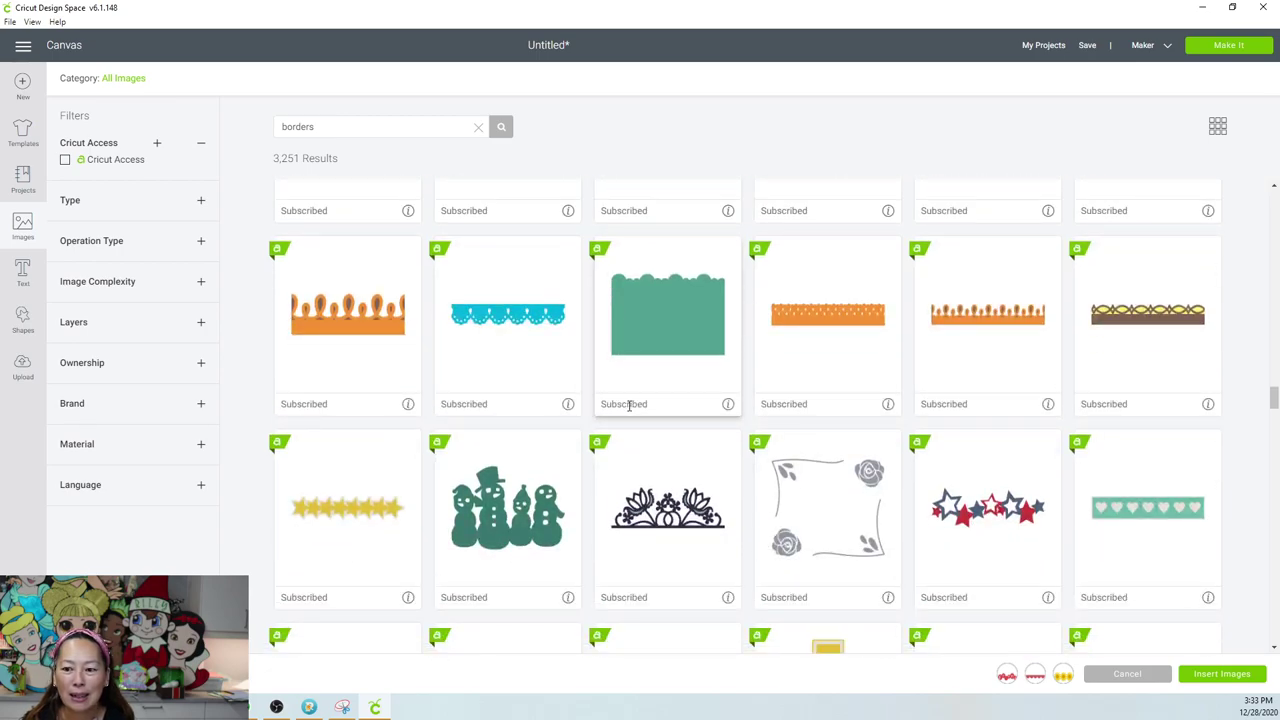
{"action": "scroll", "coordinate": [628, 406], "scroll_direction": "down", "scroll_amount": 4}
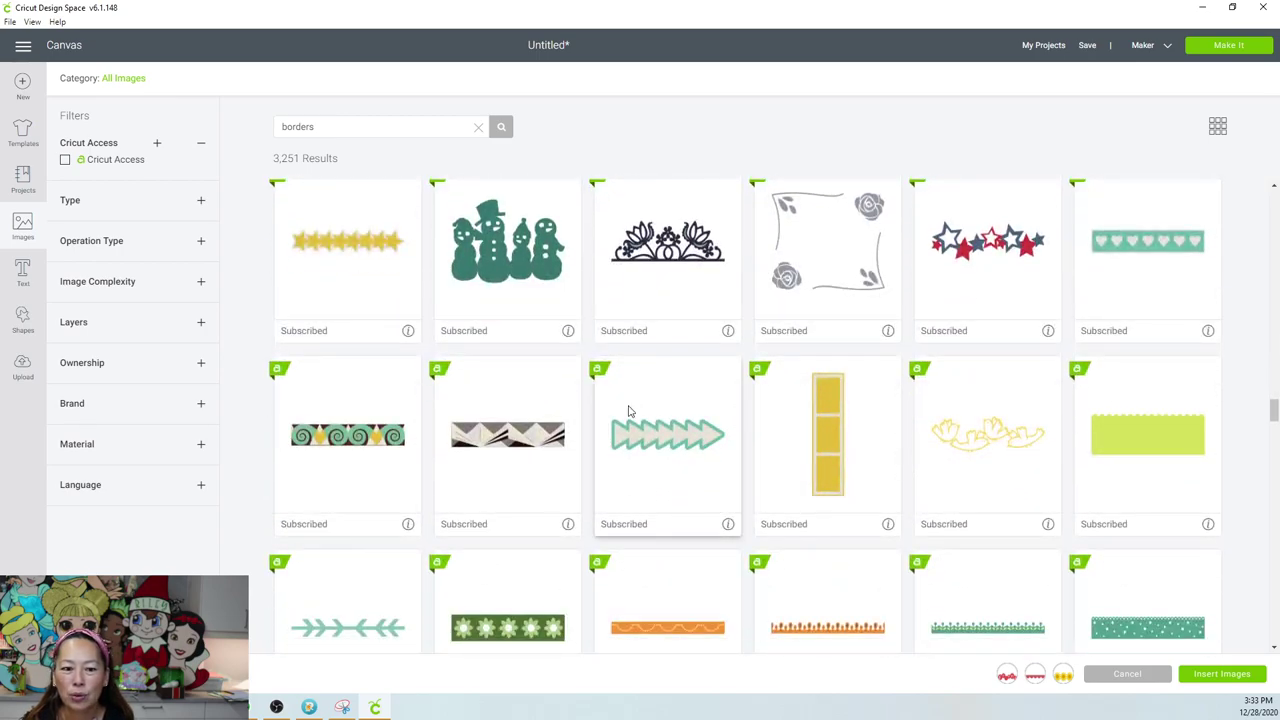
{"action": "scroll", "coordinate": [628, 410], "scroll_direction": "down", "scroll_amount": 6}
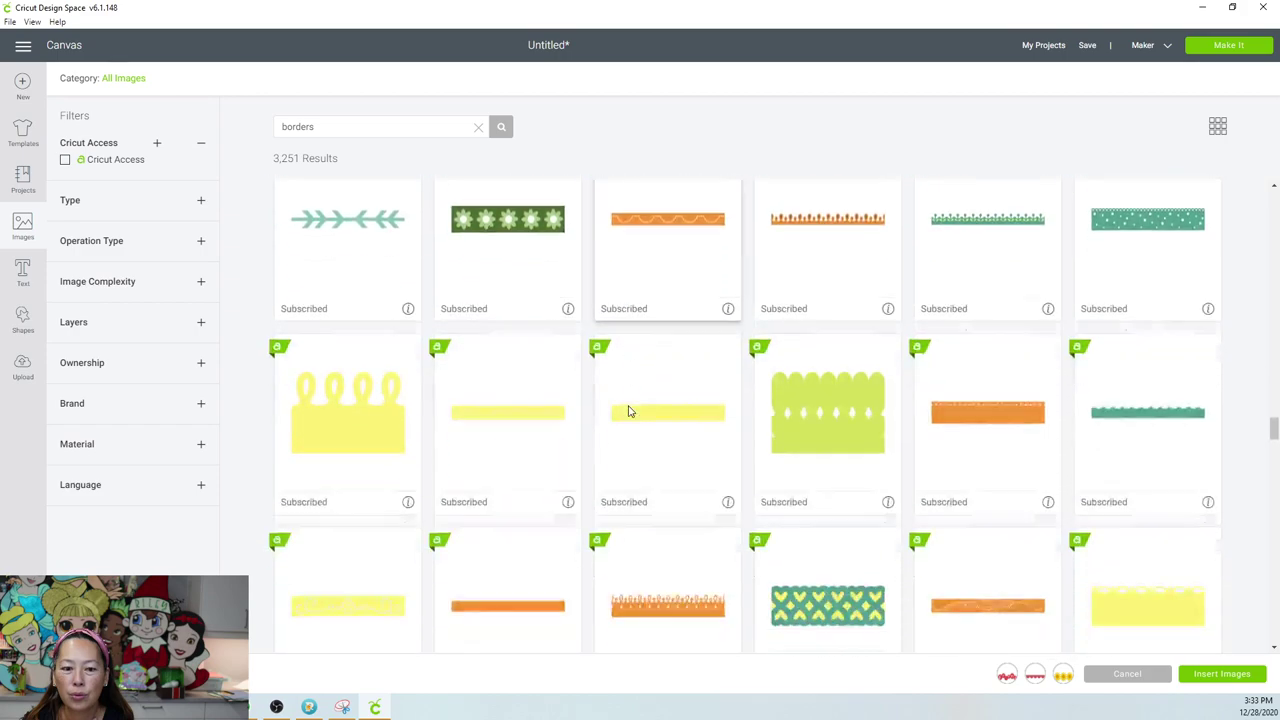
{"action": "scroll", "coordinate": [628, 410], "scroll_direction": "down", "scroll_amount": 6}
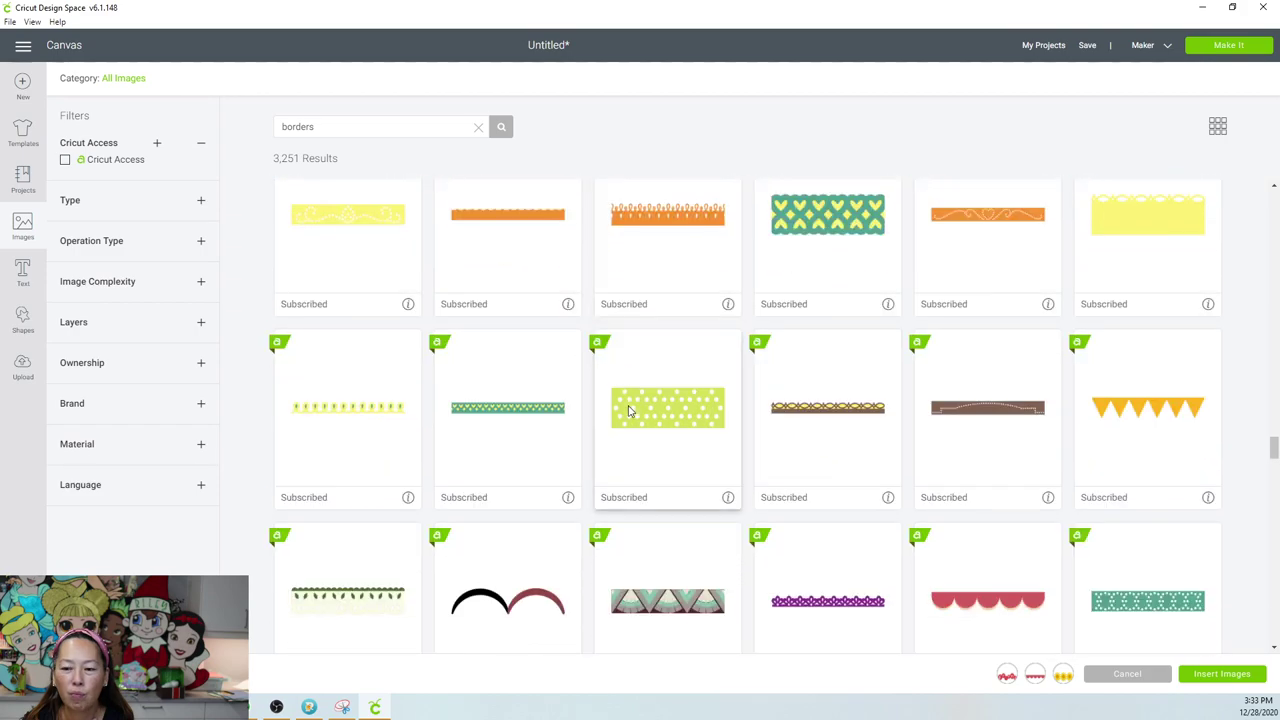
{"action": "scroll", "coordinate": [628, 410], "scroll_direction": "down", "scroll_amount": 2}
{"action": "scroll", "coordinate": [628, 410], "scroll_direction": "down", "scroll_amount": 2}
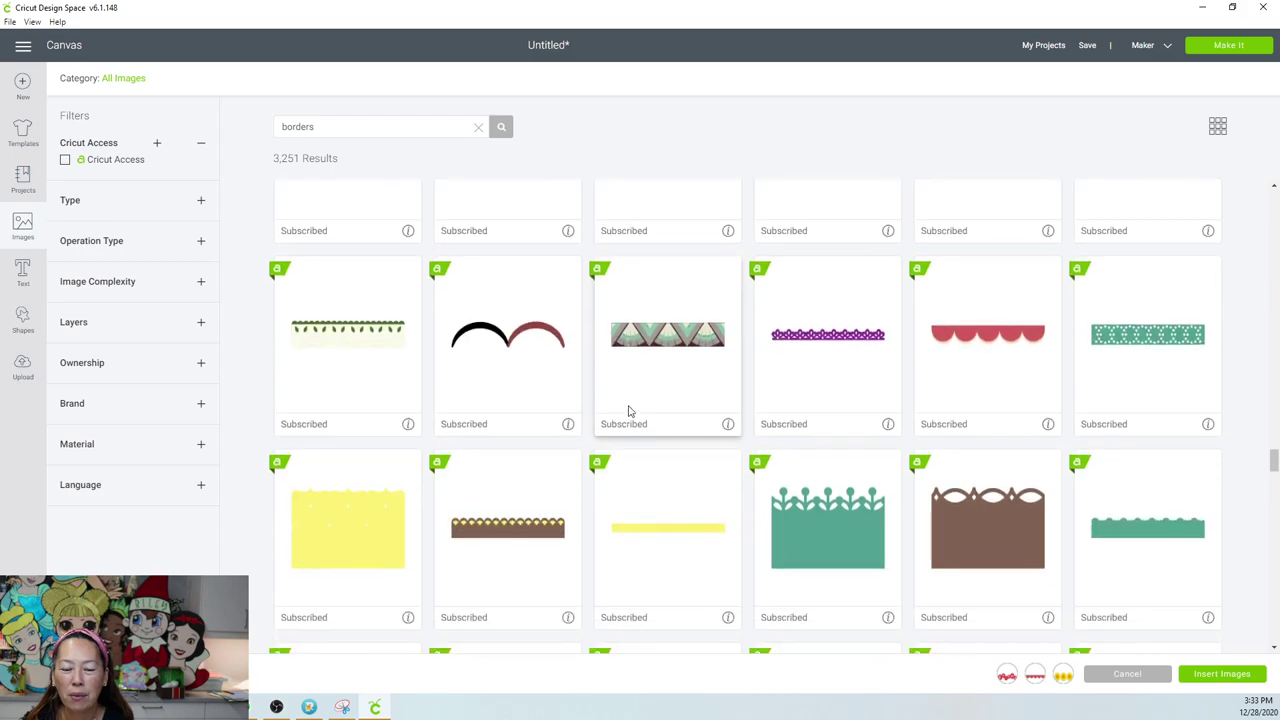
{"action": "scroll", "coordinate": [628, 410], "scroll_direction": "down", "scroll_amount": 3}
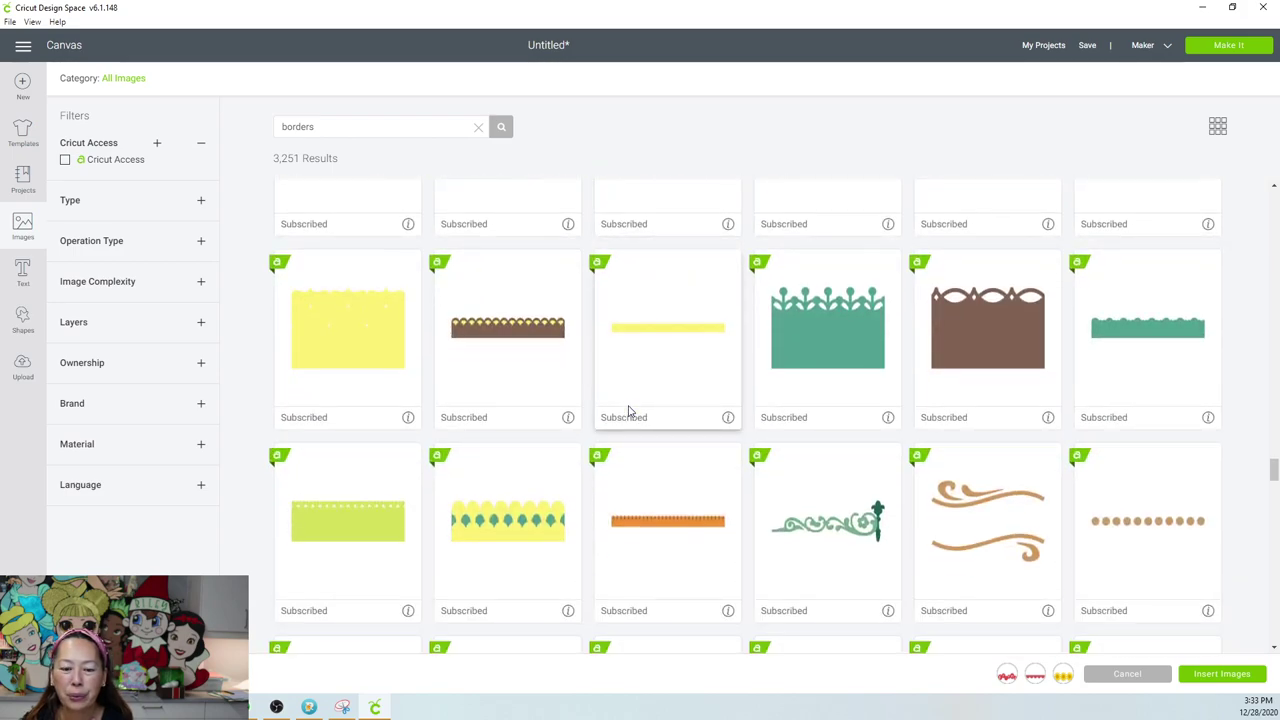
{"action": "scroll", "coordinate": [628, 410], "scroll_direction": "up", "scroll_amount": 2}
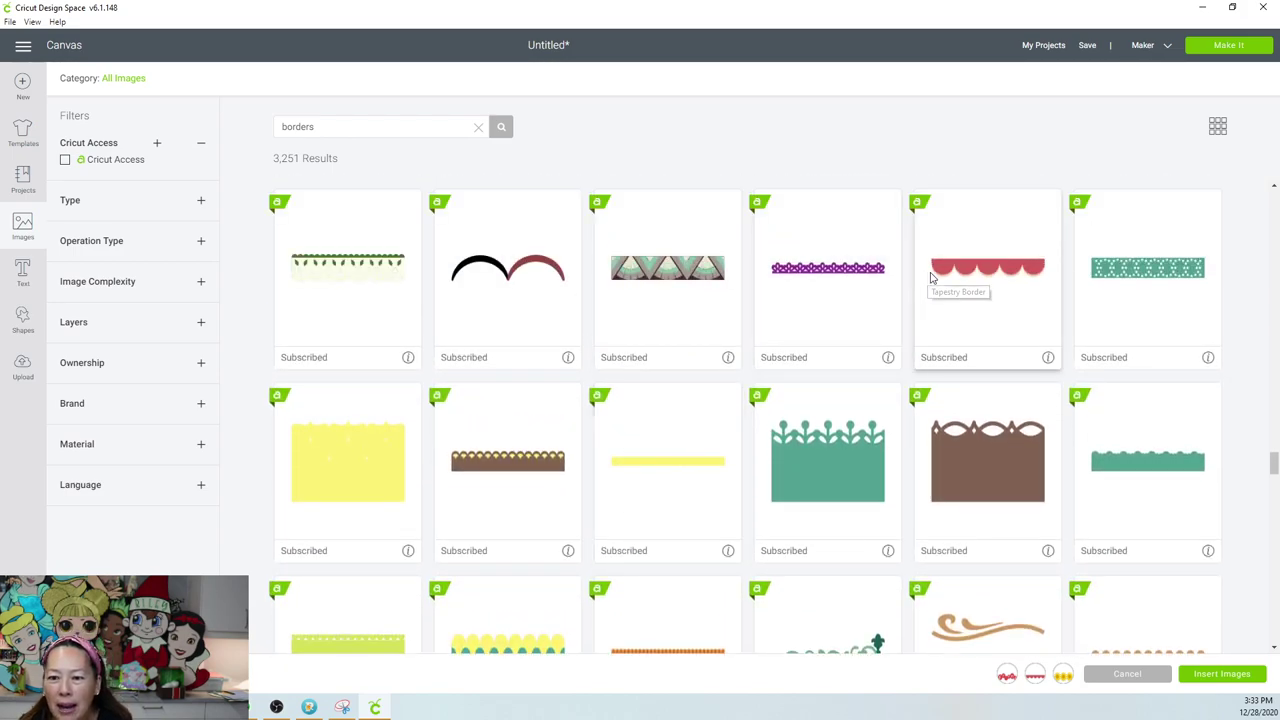
{"action": "left_click", "coordinate": [997, 288]}
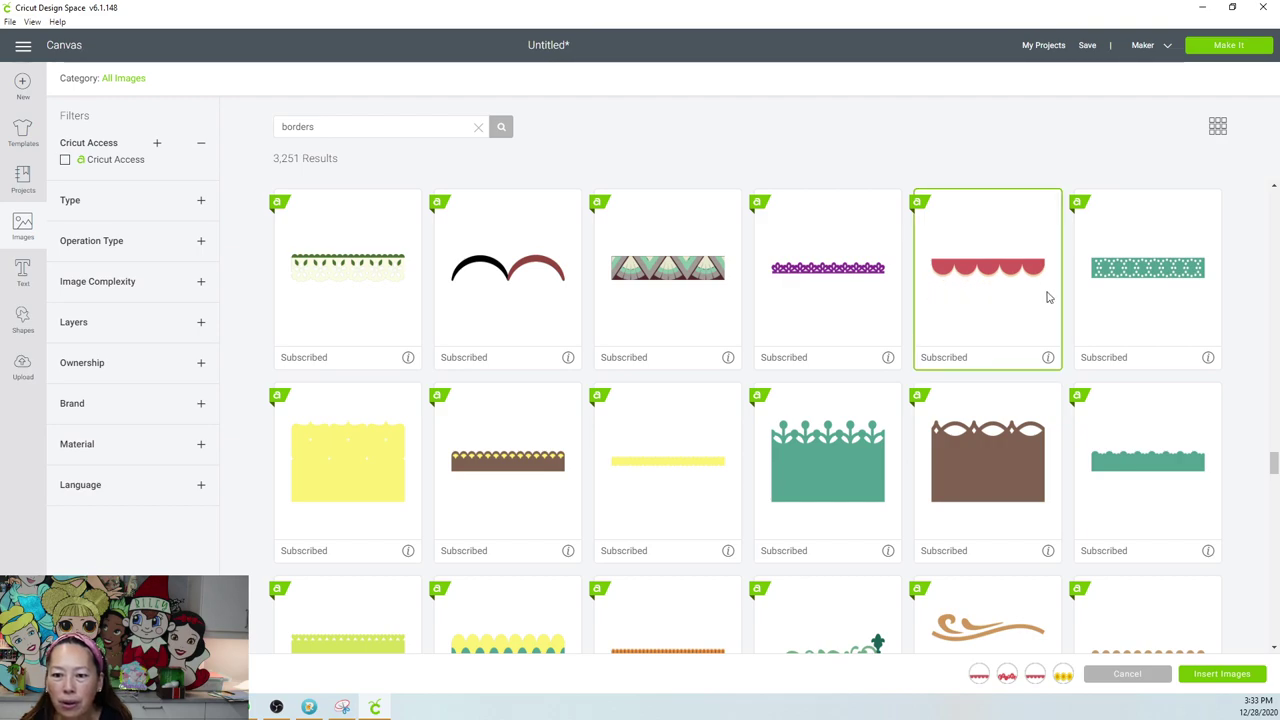
Add the pink looped Curly Border to the picked images, insert them all, and place them below the black double-round shape.
{"action": "scroll", "coordinate": [690, 335], "scroll_direction": "down", "scroll_amount": 1}
{"action": "scroll", "coordinate": [690, 335], "scroll_direction": "down", "scroll_amount": 8}
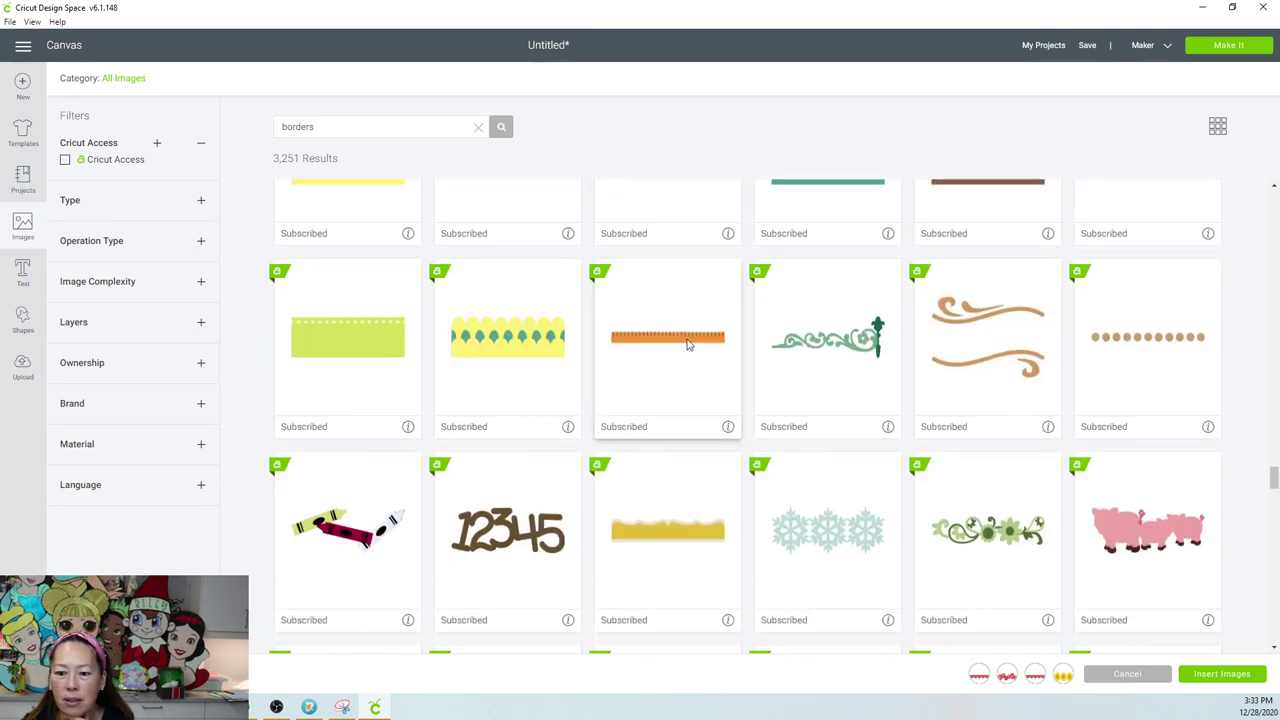
{"action": "scroll", "coordinate": [687, 345], "scroll_direction": "down", "scroll_amount": 4}
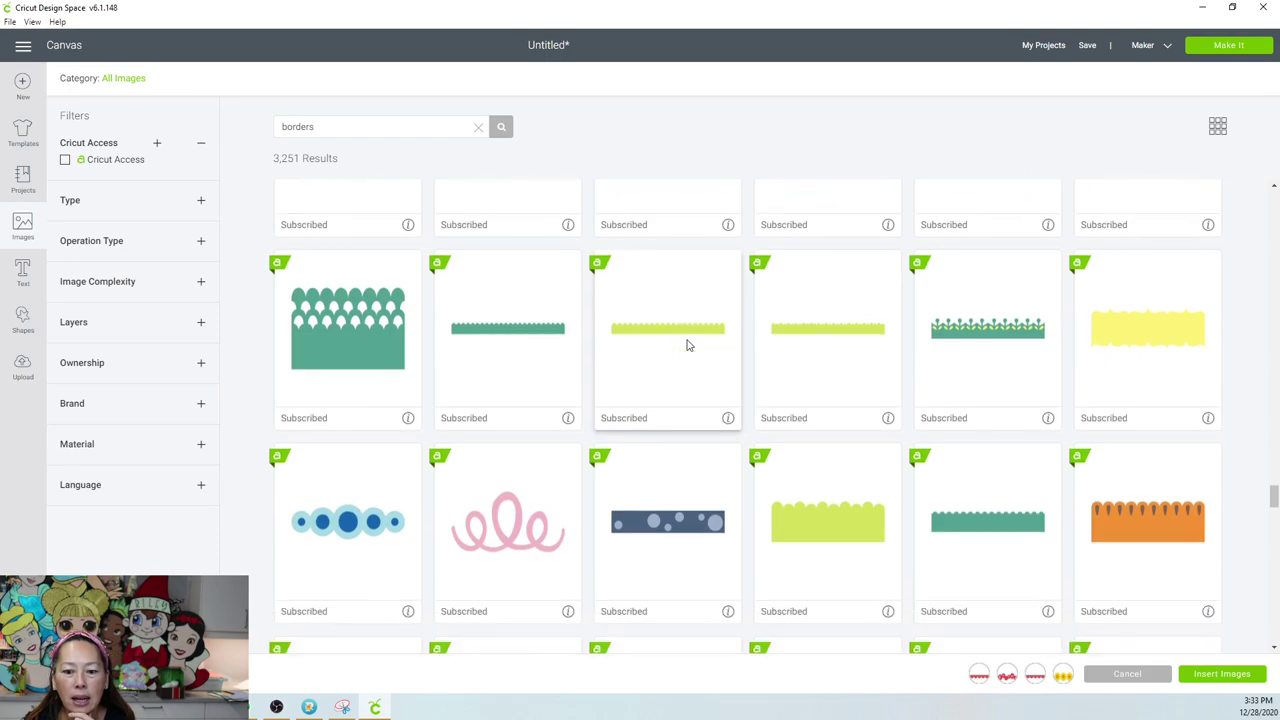
{"action": "scroll", "coordinate": [687, 345], "scroll_direction": "down", "scroll_amount": 3}
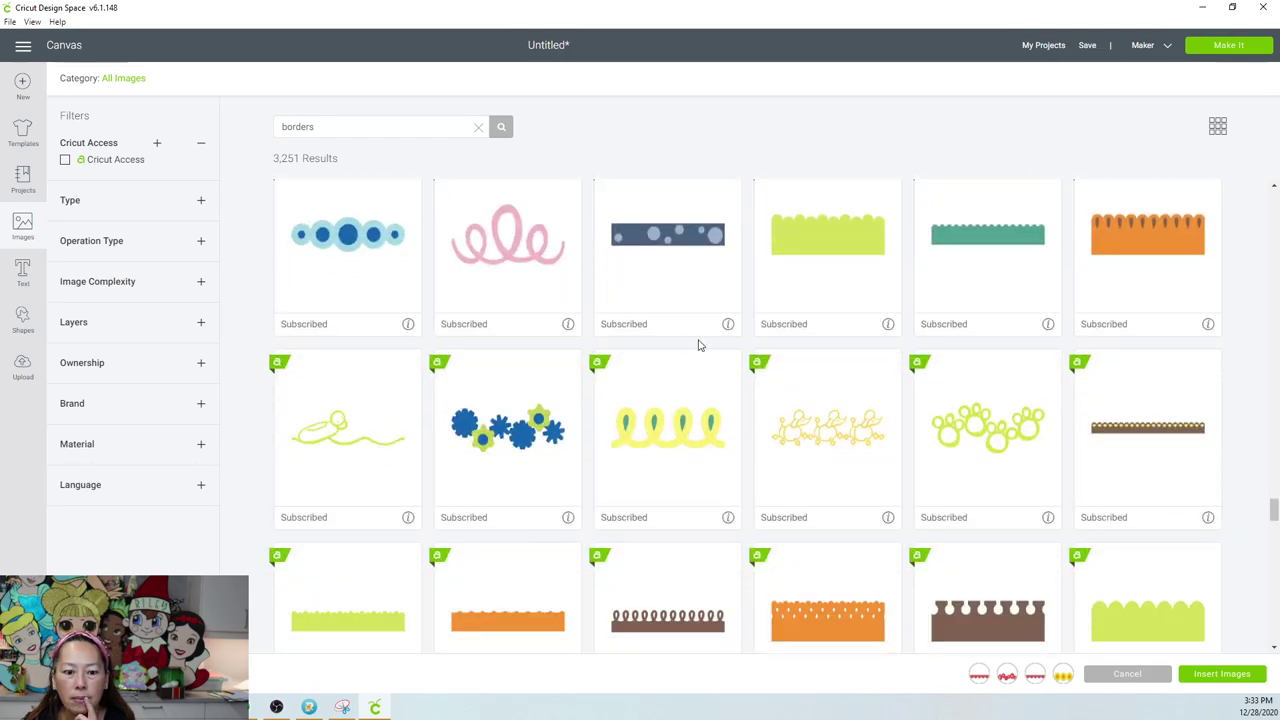
{"action": "left_click", "coordinate": [560, 268]}
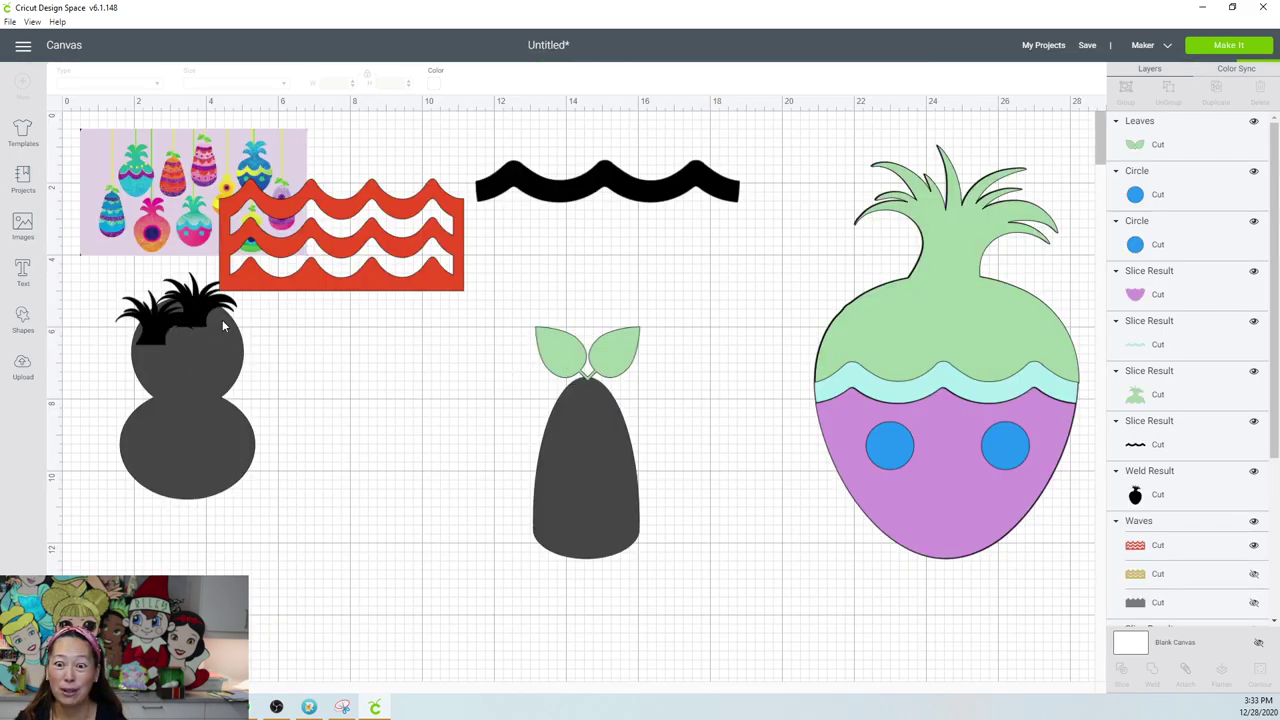
{"action": "left_click_drag", "start_coordinate": [337, 318], "coordinate": [400, 603]}
Delete the red waves and shrink the black wave strip to about 2.37 in wide across the upper part of the tall rounded shape.
{"action": "left_click", "coordinate": [350, 233]}
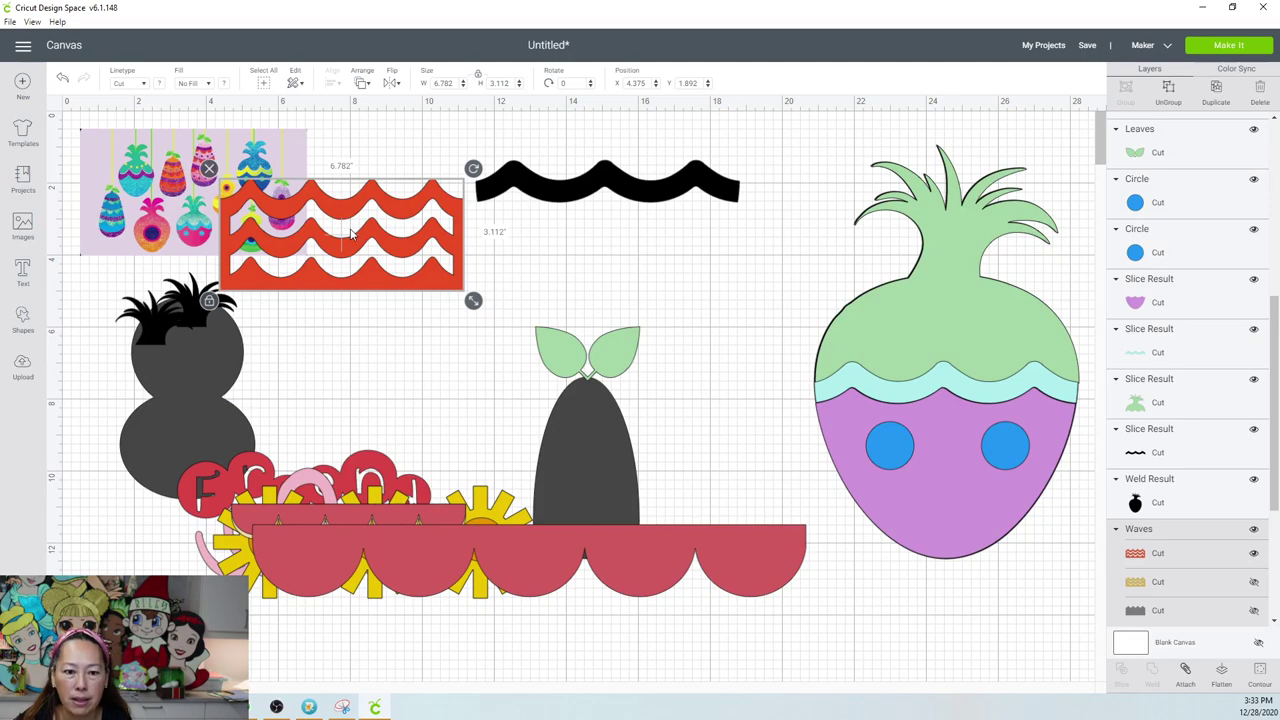
{"action": "key", "text": "Delete"}
{"action": "left_click_drag", "start_coordinate": [578, 177], "coordinate": [566, 435]}
{"action": "left_click_drag", "start_coordinate": [738, 476], "coordinate": [603, 430]}
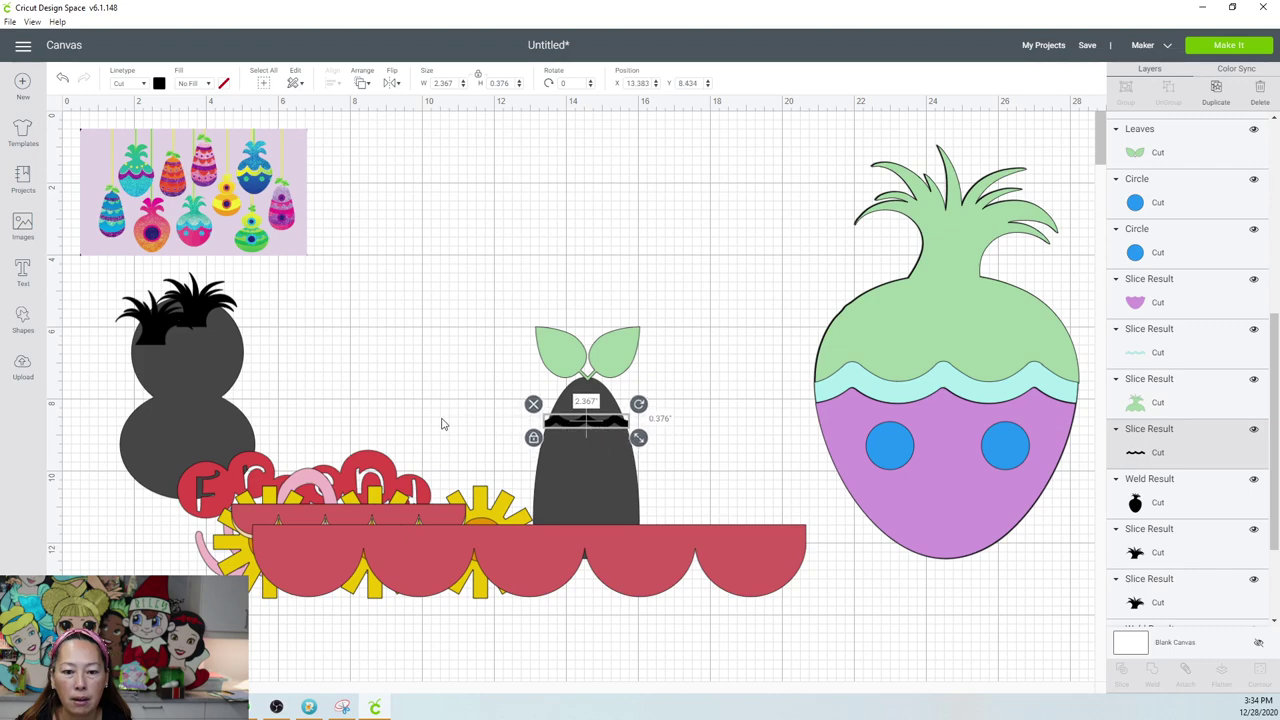
{"action": "left_click", "coordinate": [440, 417]}
Move the large and small scalloped borders out of the pile and show the small one's hidden black layer.
{"action": "scroll", "coordinate": [440, 415], "scroll_direction": "down", "scroll_amount": 2}
{"action": "left_click_drag", "start_coordinate": [509, 458], "coordinate": [544, 590]}
{"action": "left_click", "coordinate": [395, 408]}
{"action": "left_click_drag", "start_coordinate": [422, 432], "coordinate": [771, 486]}
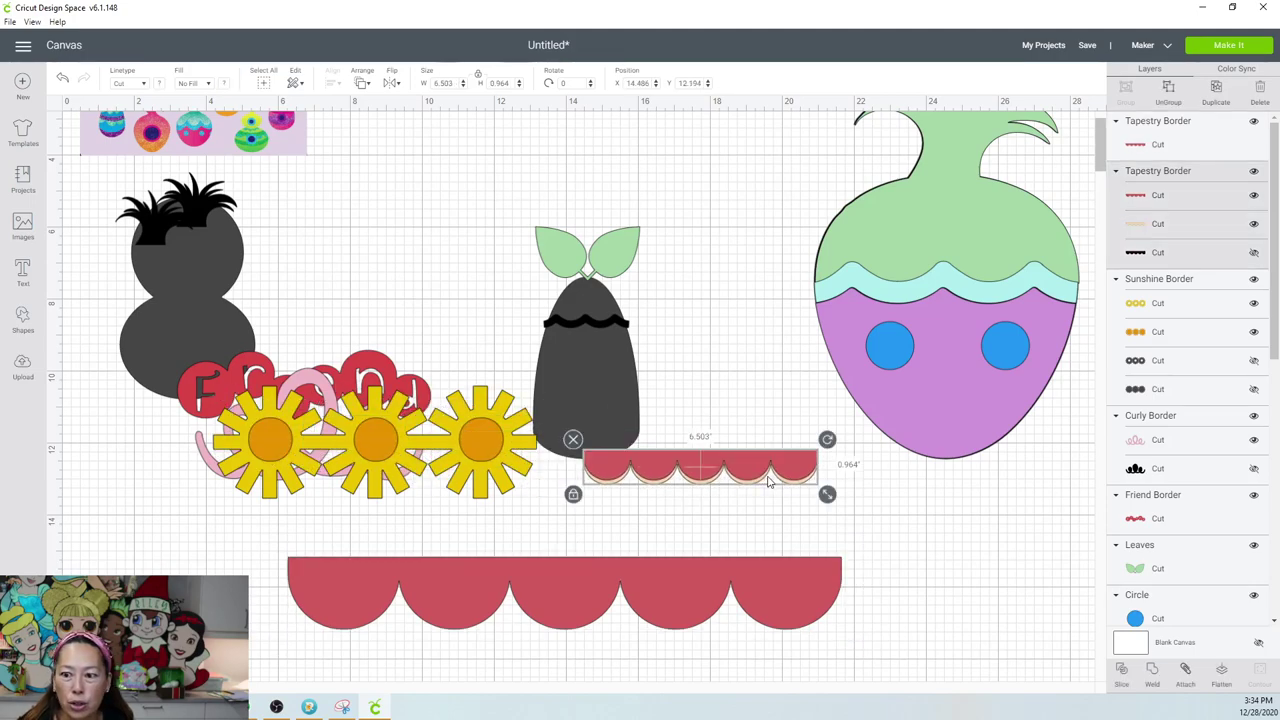
{"action": "left_click", "coordinate": [1259, 261]}
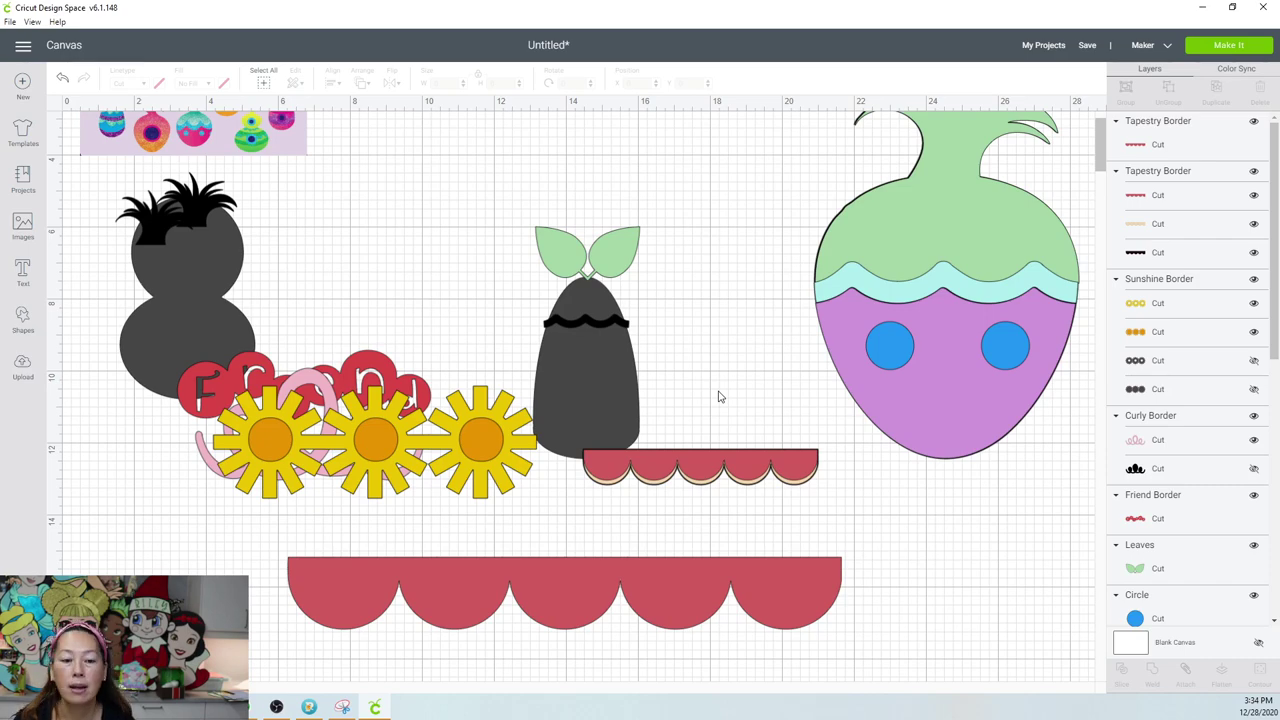
Move the sunflower border and both red scalloped borders toward the black double-round shape to free space around the tall rounded shape.
{"action": "left_click_drag", "start_coordinate": [474, 436], "coordinate": [412, 399]}
{"action": "left_click_drag", "start_coordinate": [685, 581], "coordinate": [460, 502]}
{"action": "left_click_drag", "start_coordinate": [832, 514], "coordinate": [252, 433]}
{"action": "left_click", "coordinate": [770, 514]}
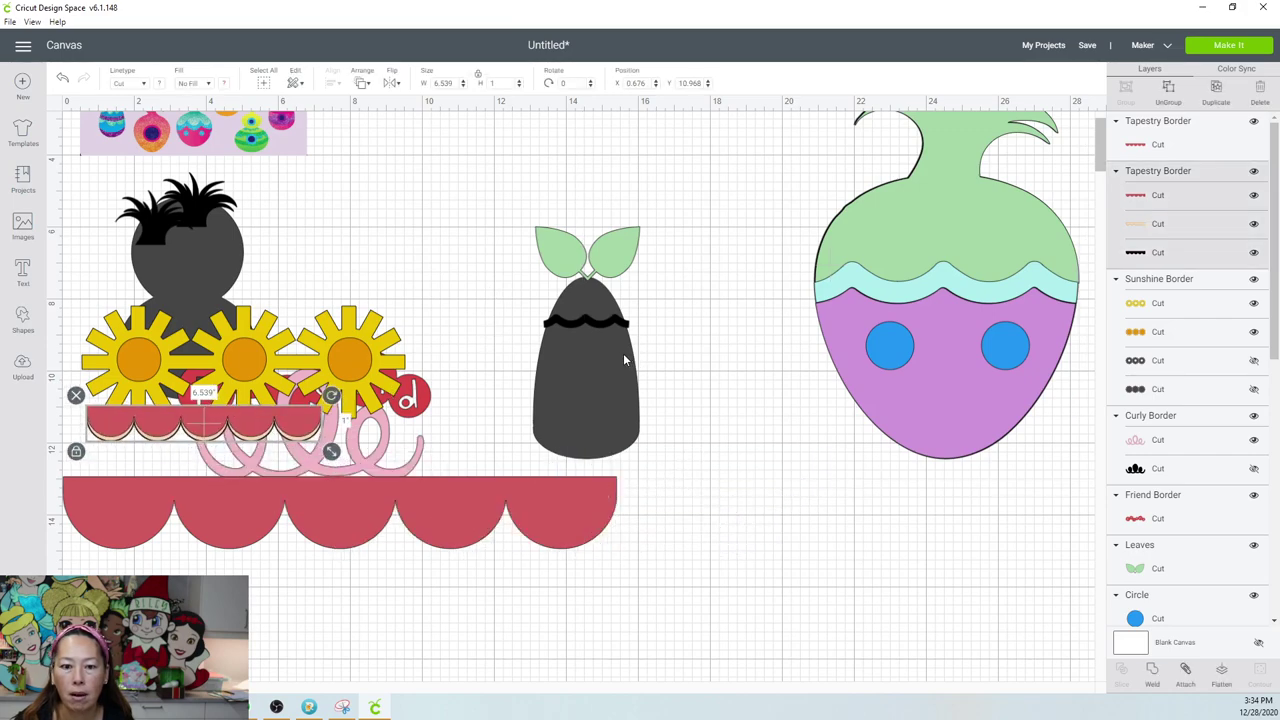
Scale the tall rounded shape together with its leaves and black wave to a height of 11.5 in.
{"action": "left_click", "coordinate": [609, 262]}
{"action": "left_click", "coordinate": [511, 278]}
{"action": "left_click_drag", "start_coordinate": [494, 210], "coordinate": [680, 412]}
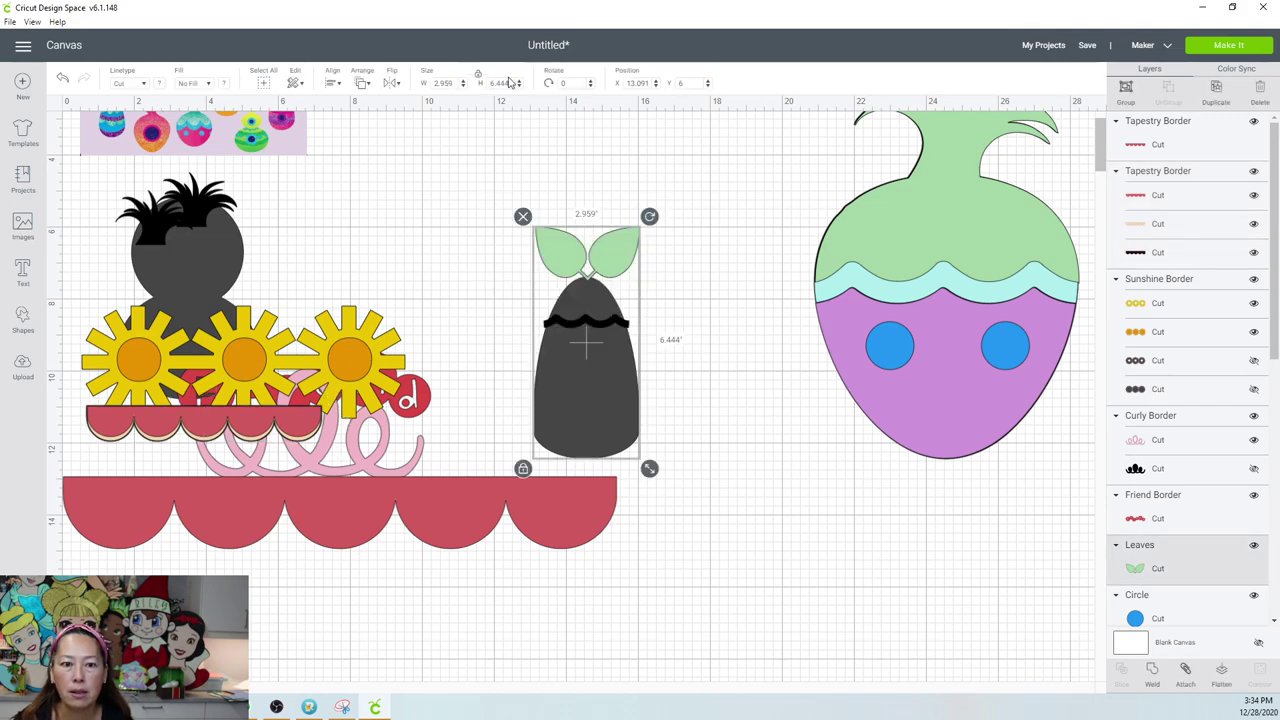
{"action": "type", "text": "11.5"}
{"action": "key", "text": "Tab"}
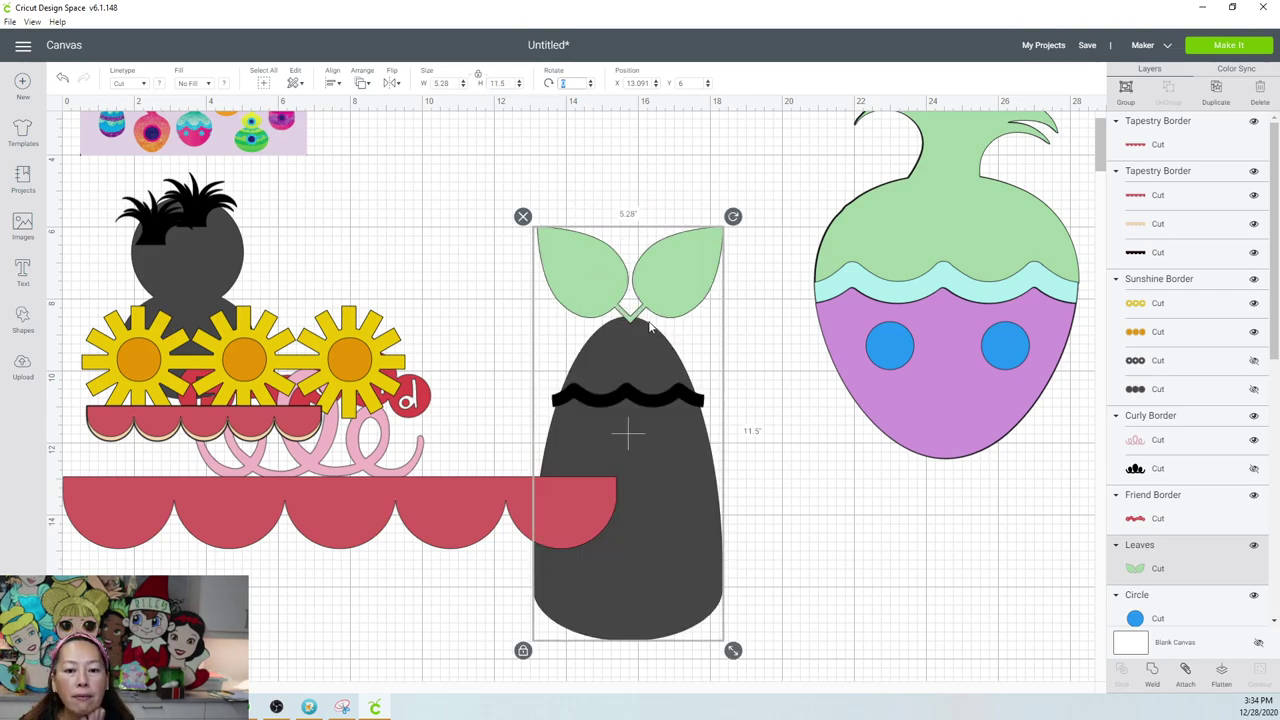
{"action": "left_click", "coordinate": [810, 462]}
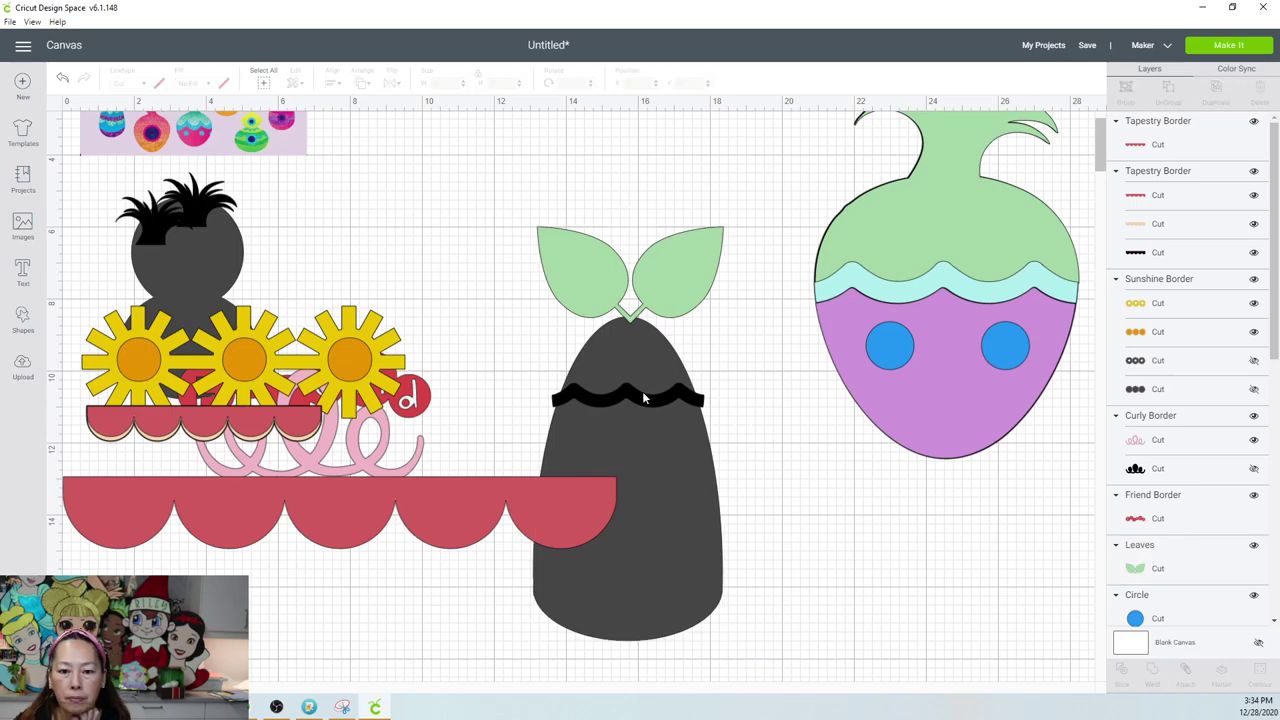
Move the black wave strip horizontally off the tall rounded shape to the pile of borders.
{"action": "left_click", "coordinate": [644, 398]}
{"action": "key", "text": "shift+Left"}
{"action": "key", "text": "shift+Left"}
{"action": "key", "text": "shift+Left"}
{"action": "key", "text": "shift+Left"}
{"action": "key", "text": "shift+Left"}
{"action": "key", "text": "shift+Left"}
{"action": "key", "text": "shift+Left"}
{"action": "key", "text": "shift+Left"}
{"action": "key", "text": "shift+Left"}
{"action": "key", "text": "shift+Left"}
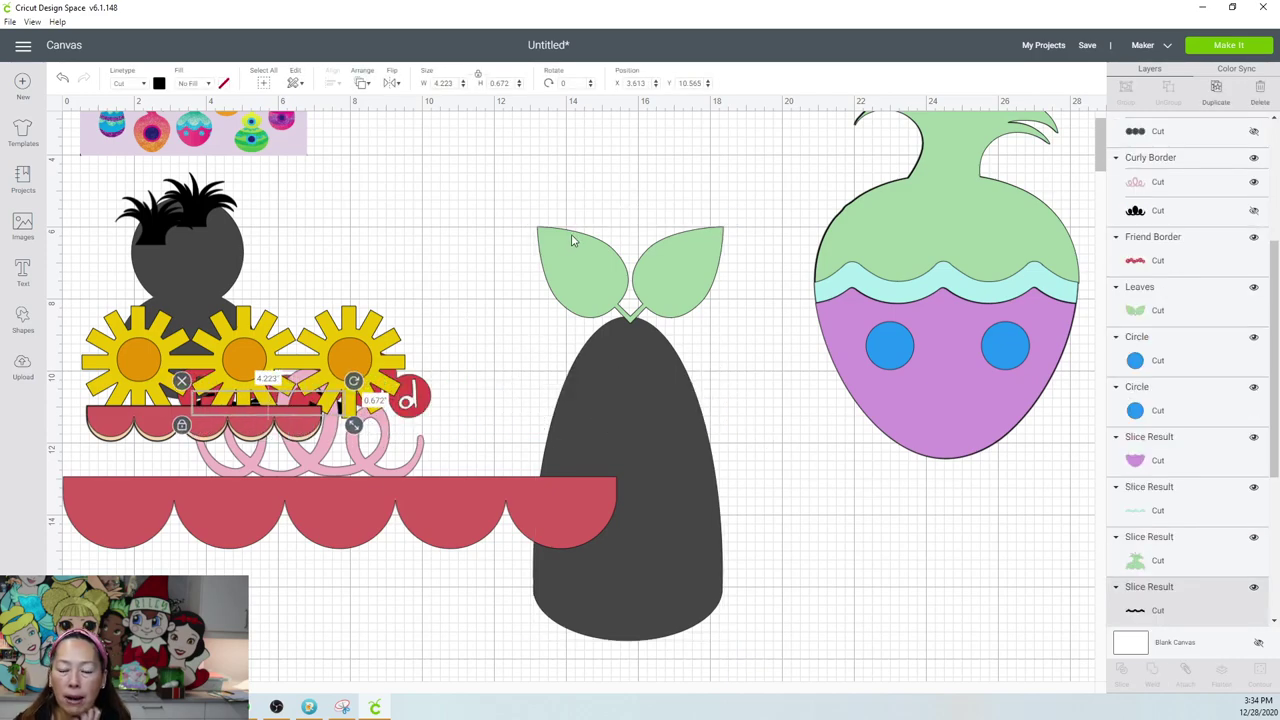
Duplicate the pair of green leaves and place the copy above the sunflower border, beside the black hair pieces.
{"action": "left_click", "coordinate": [585, 239]}
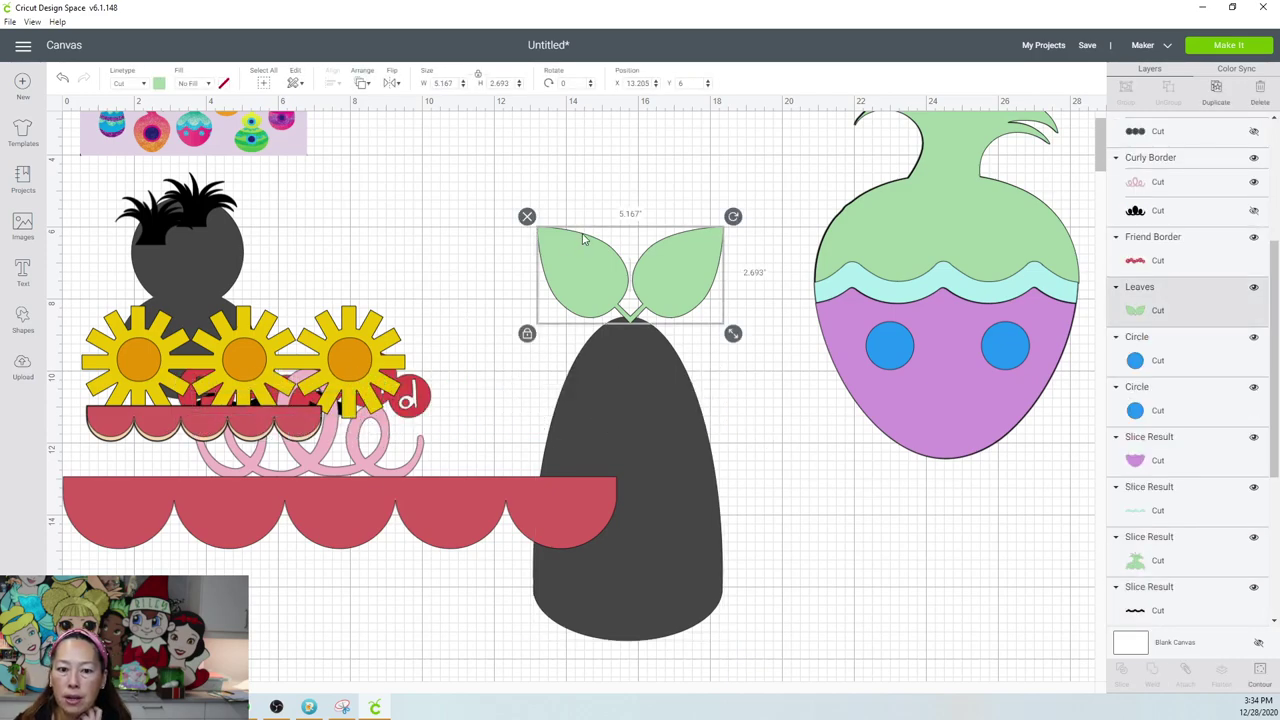
{"action": "left_click", "coordinate": [1221, 95]}
{"action": "left_click_drag", "start_coordinate": [718, 275], "coordinate": [432, 202]}
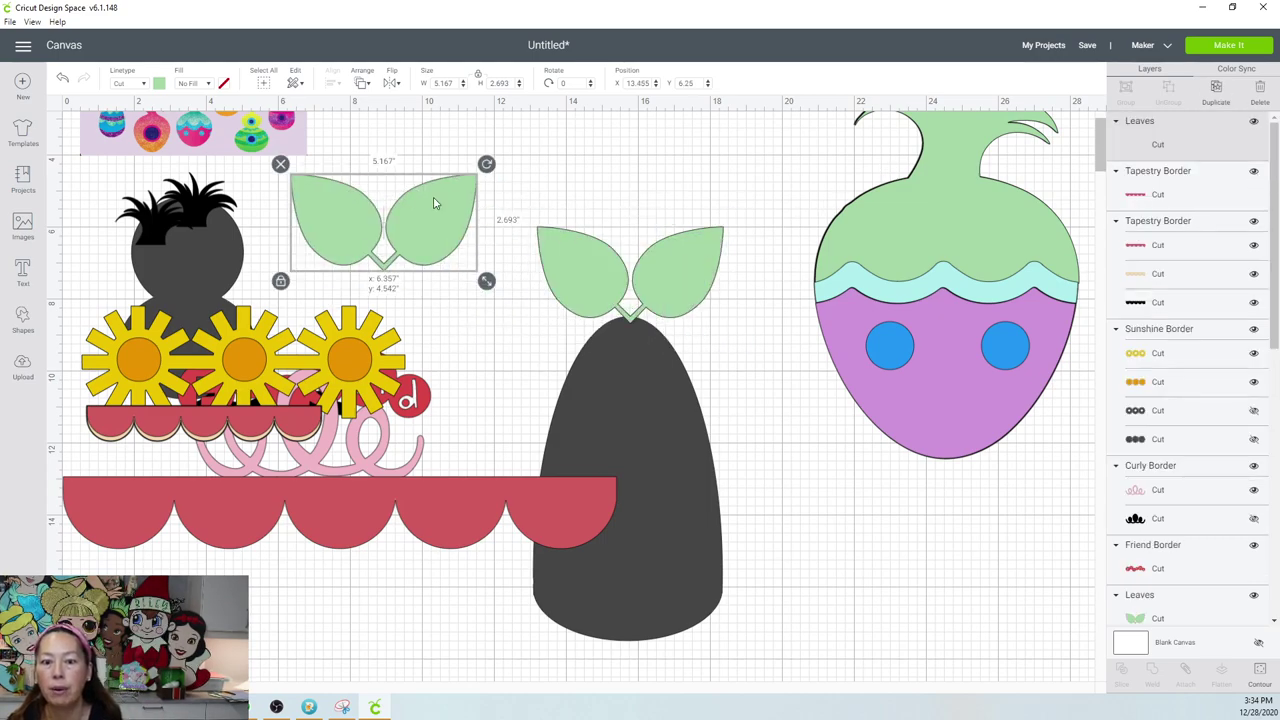
{"action": "left_click", "coordinate": [617, 192]}
Try to align the leaves and the tall rounded shape with Center Vertically, and undo the alignment.
{"action": "left_click_drag", "start_coordinate": [610, 180], "coordinate": [636, 362]}
{"action": "left_click", "coordinate": [692, 268]}
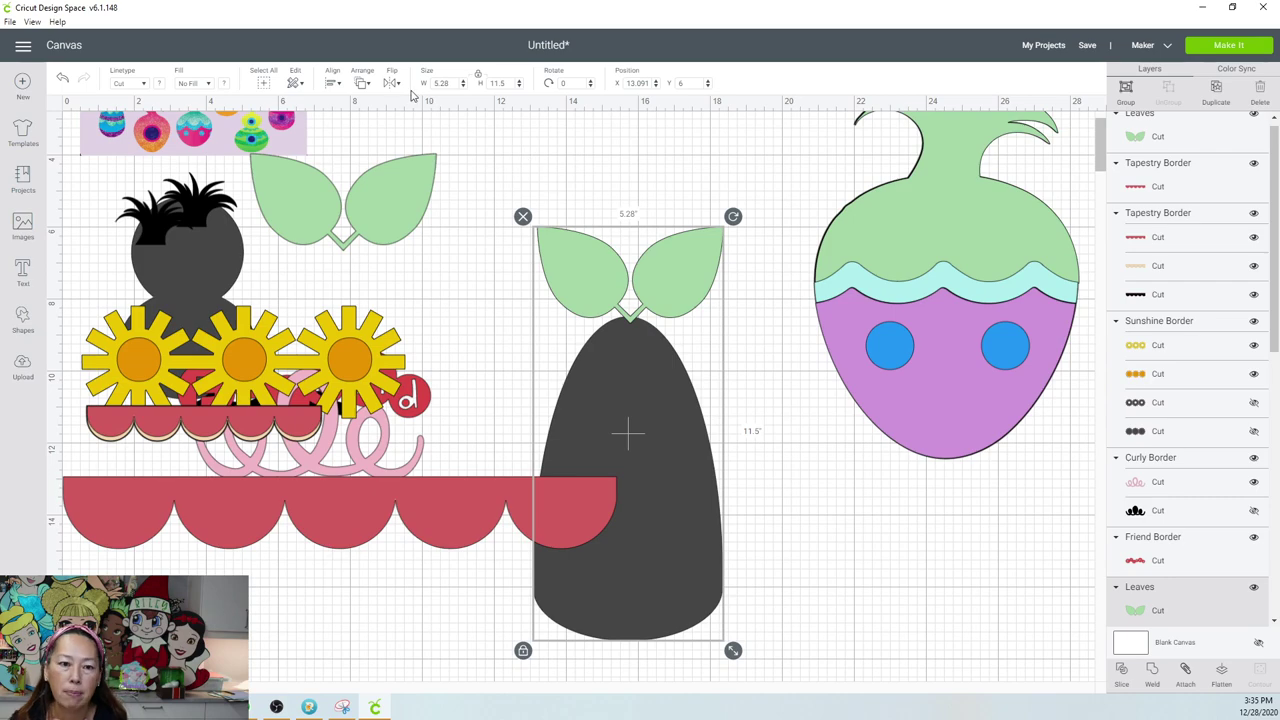
{"action": "left_click", "coordinate": [330, 84]}
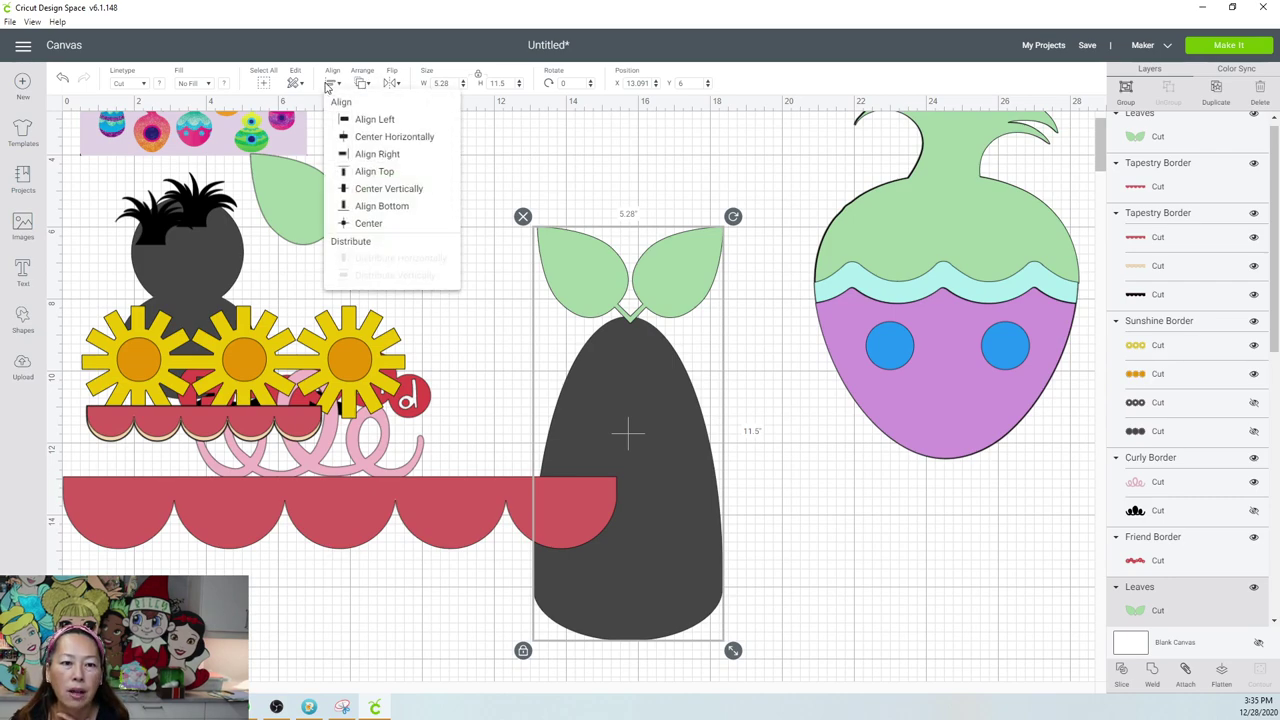
{"action": "left_click", "coordinate": [388, 189]}
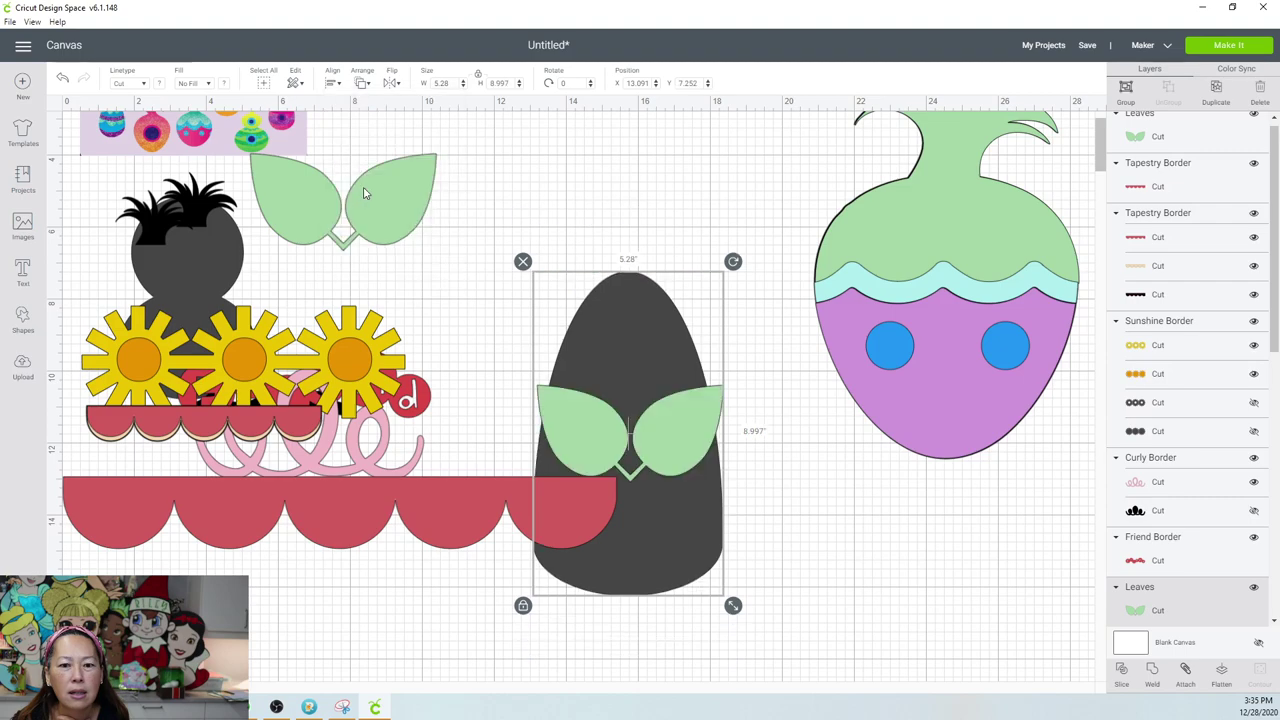
{"action": "left_click", "coordinate": [62, 79]}
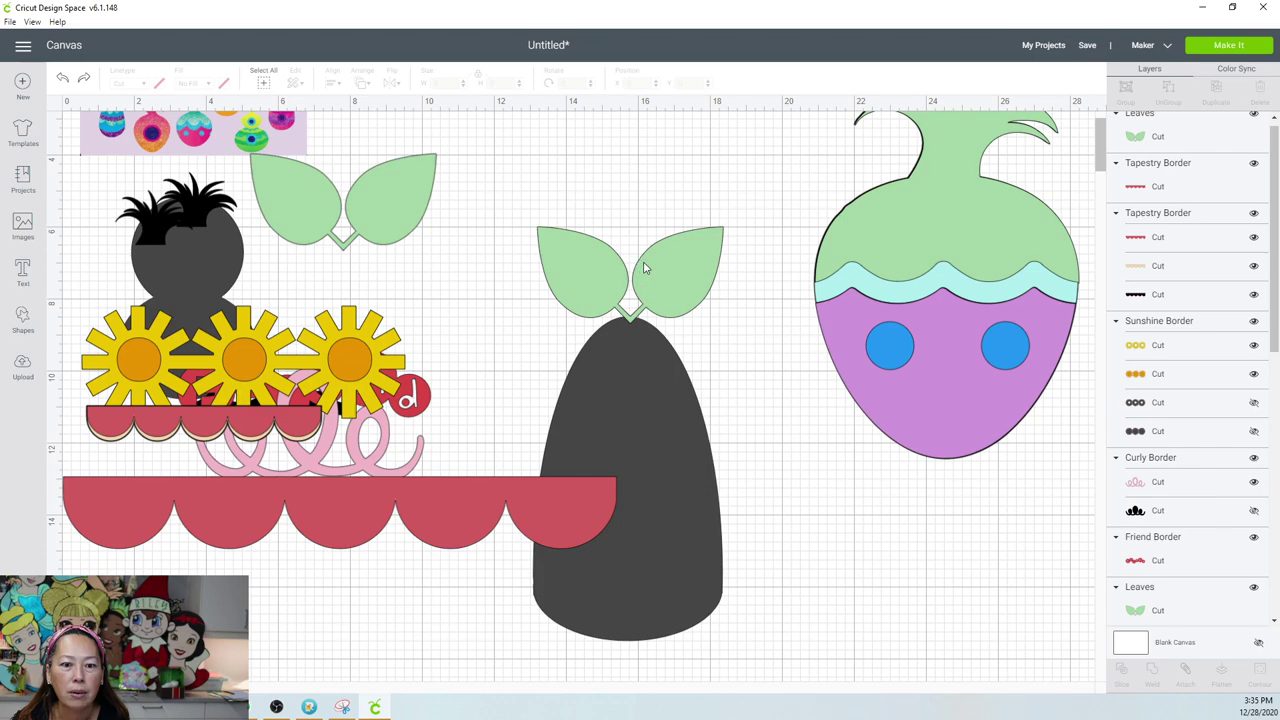
Align the green leaves and the tall rounded shape with Center Horizontally.
{"action": "left_click_drag", "start_coordinate": [586, 168], "coordinate": [648, 366]}
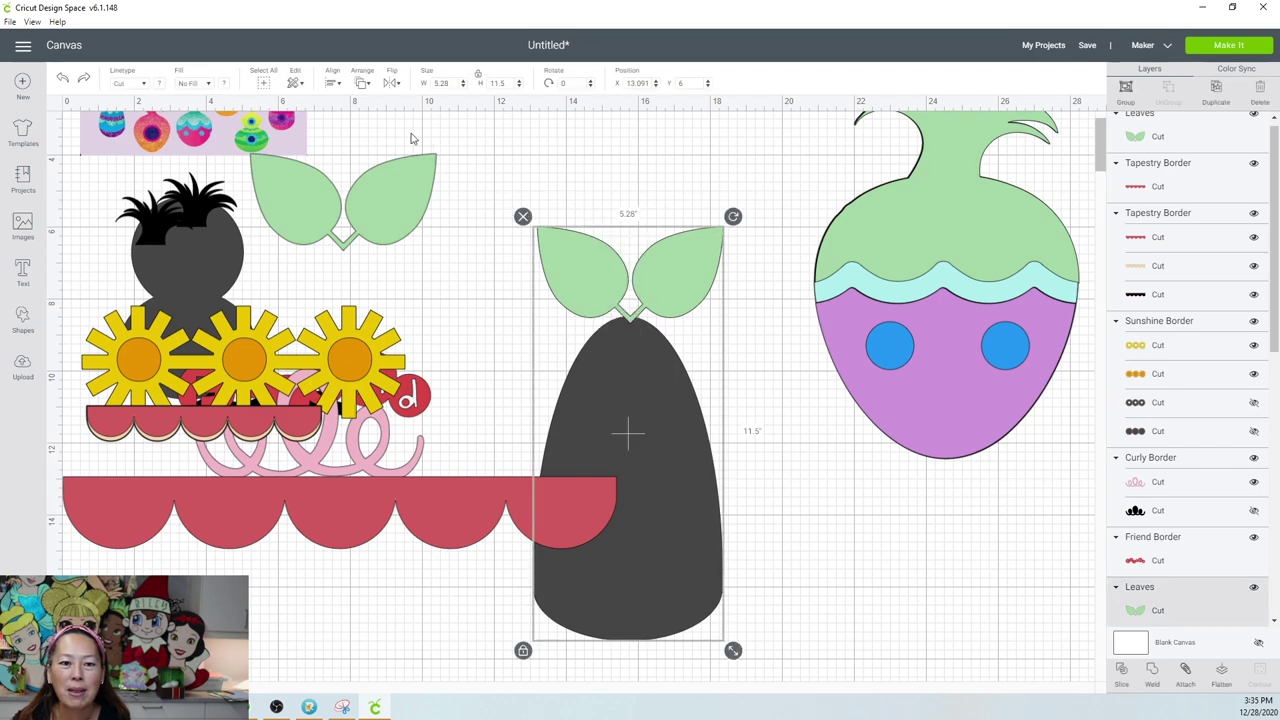
{"action": "left_click", "coordinate": [332, 87]}
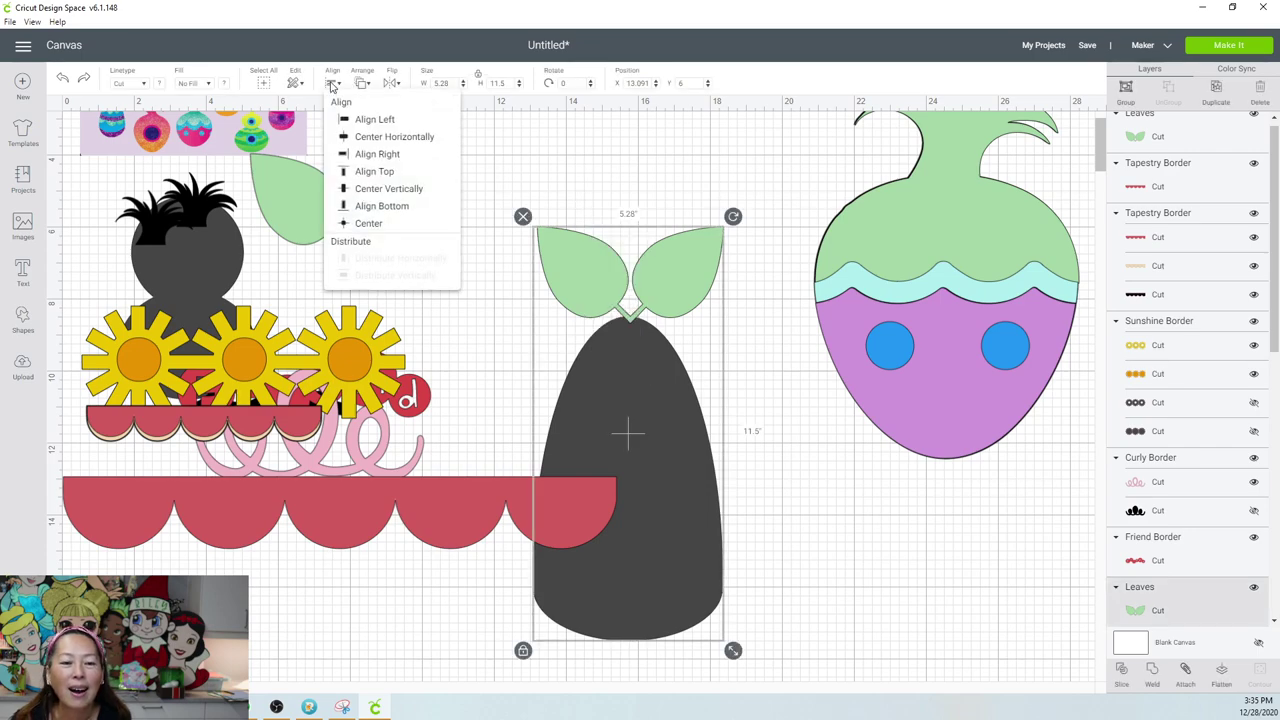
{"action": "left_click", "coordinate": [388, 140]}
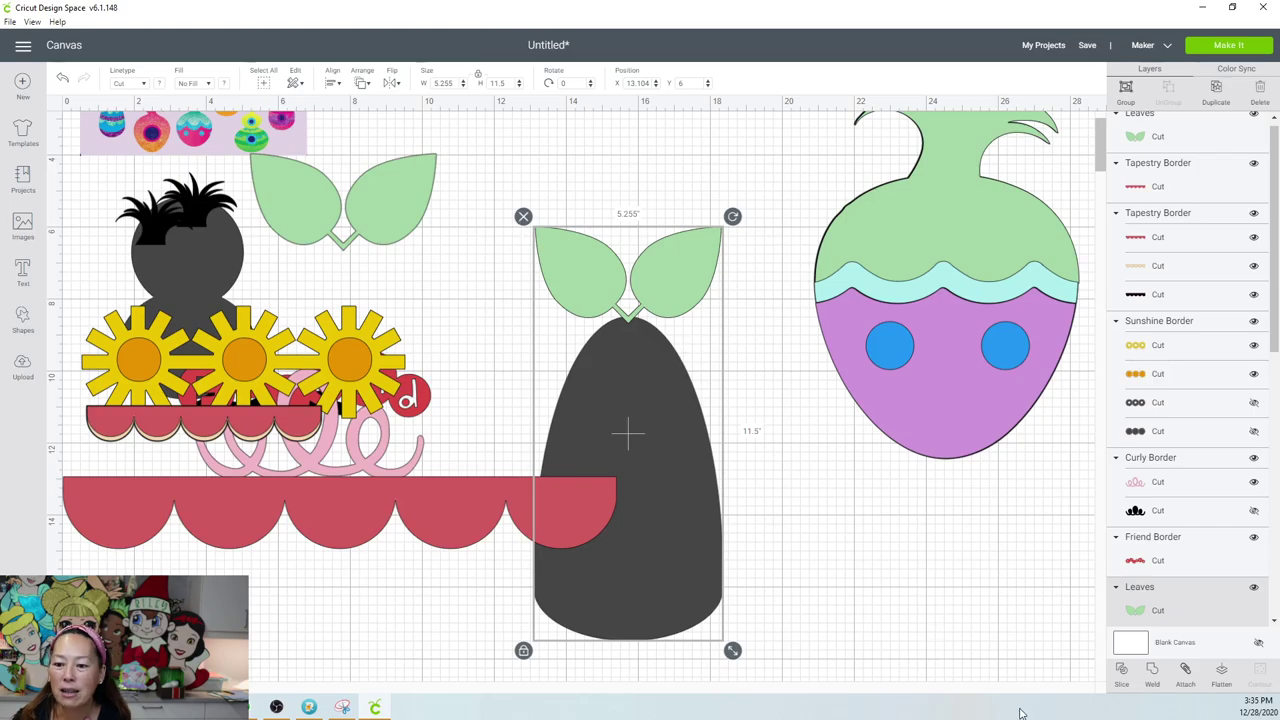
{"action": "left_click", "coordinate": [767, 464]}
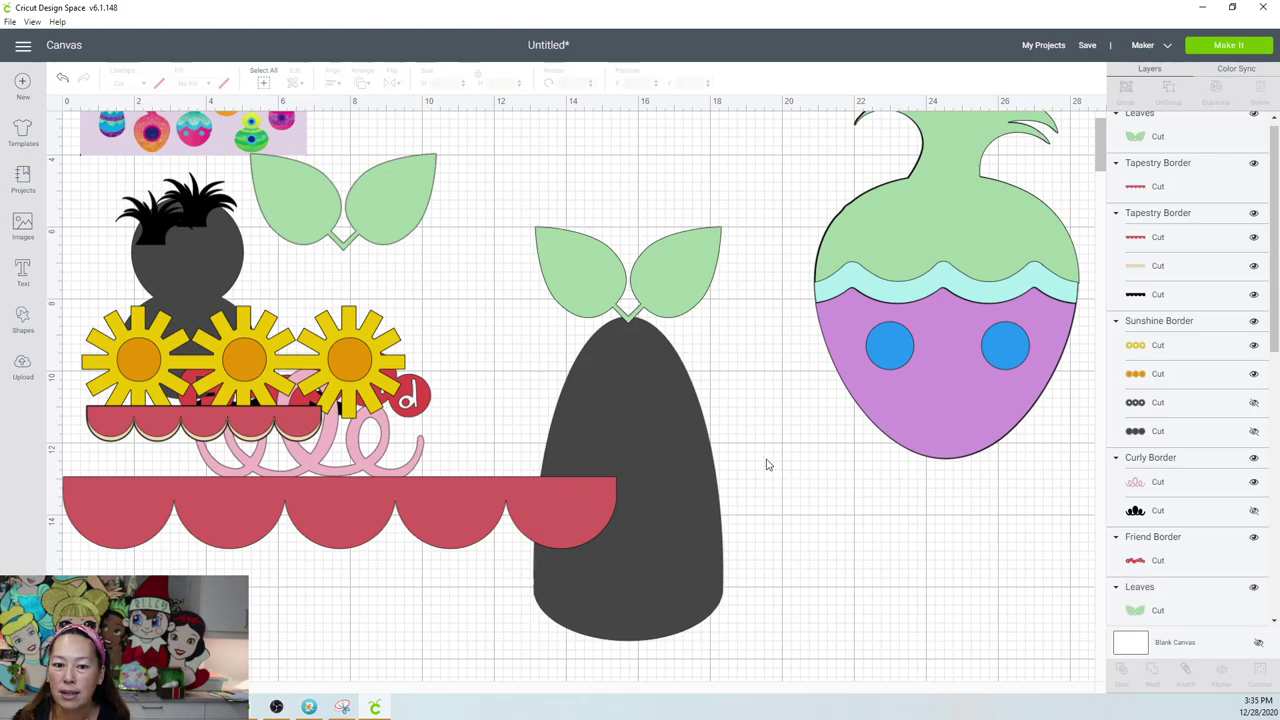
Weld the leaves and tall rounded shape into one piece, then duplicate it and move the copy beside the purple ornament.
{"action": "left_click_drag", "start_coordinate": [667, 430], "coordinate": [703, 345]}
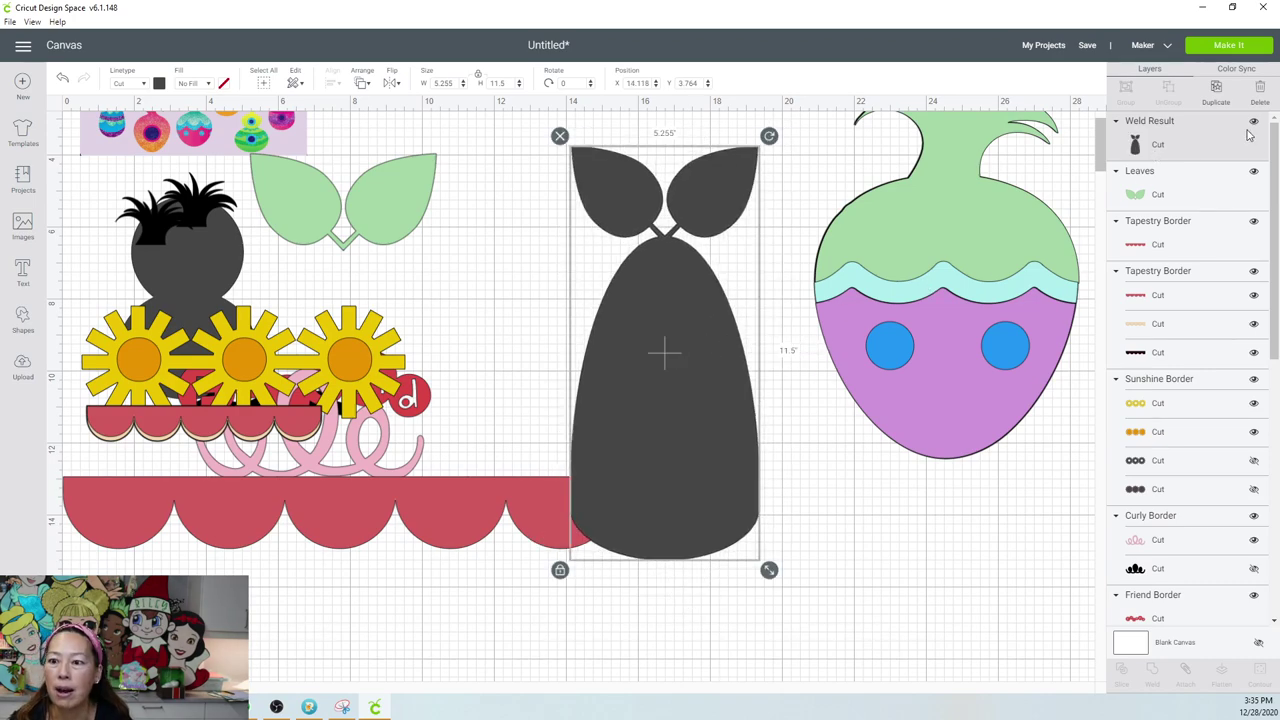
{"action": "left_click", "coordinate": [1215, 92]}
{"action": "left_click_drag", "start_coordinate": [670, 287], "coordinate": [1063, 457]}
{"action": "left_click_drag", "start_coordinate": [634, 343], "coordinate": [558, 381]}
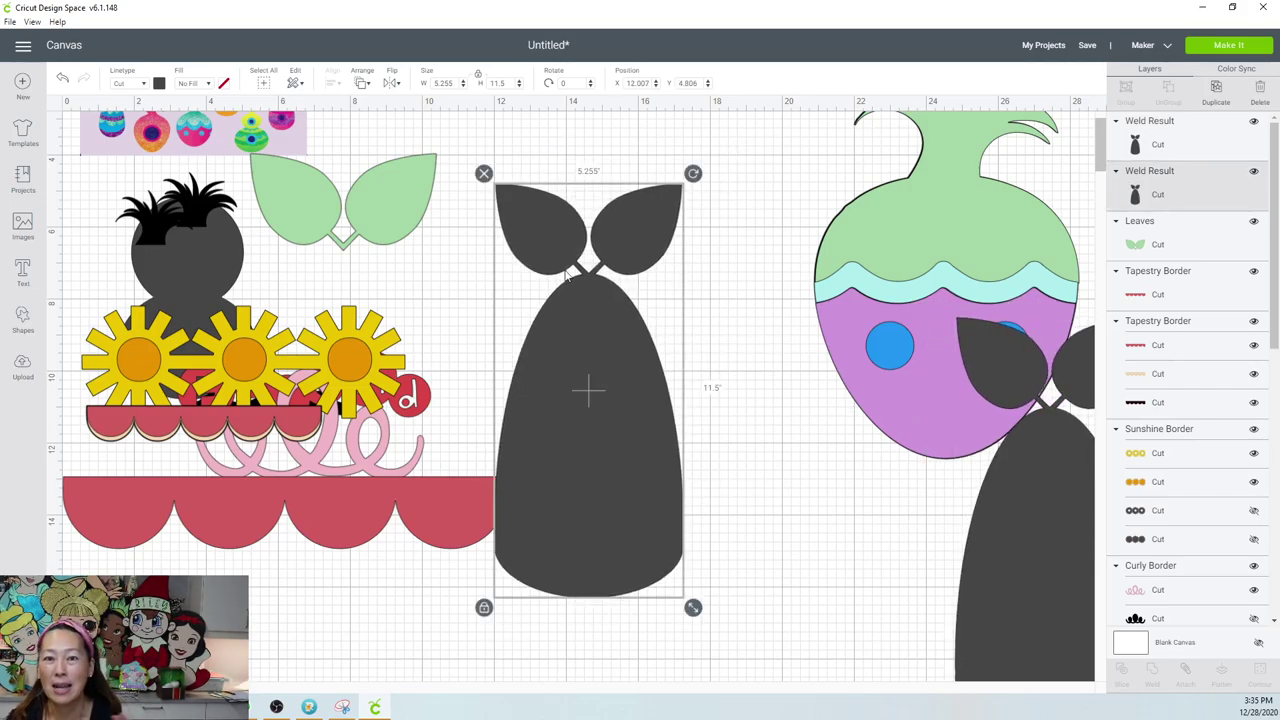
Send the welded black shape to the back and place the spare green leaves over its leaf section.
{"action": "left_click_drag", "start_coordinate": [370, 187], "coordinate": [648, 207]}
{"action": "left_click", "coordinate": [623, 434]}
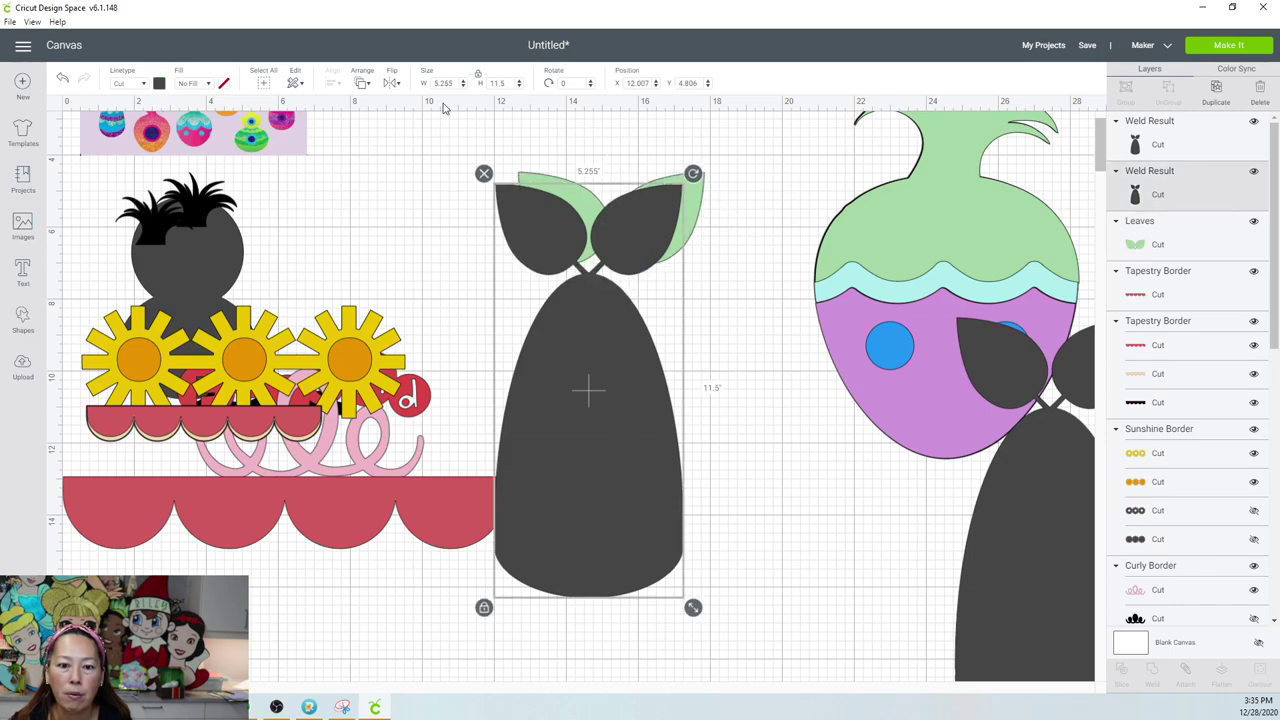
{"action": "left_click", "coordinate": [360, 85]}
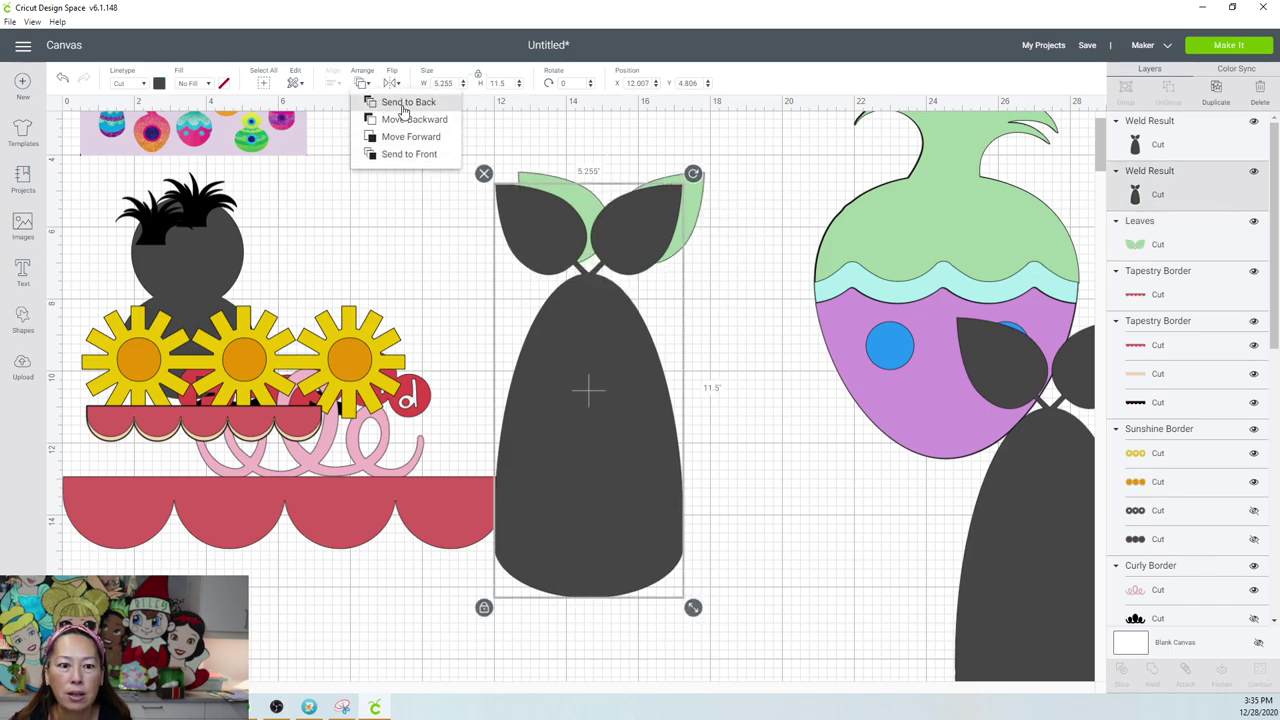
{"action": "left_click", "coordinate": [400, 101]}
{"action": "left_click_drag", "start_coordinate": [627, 222], "coordinate": [628, 250]}
{"action": "left_click", "coordinate": [443, 290]}
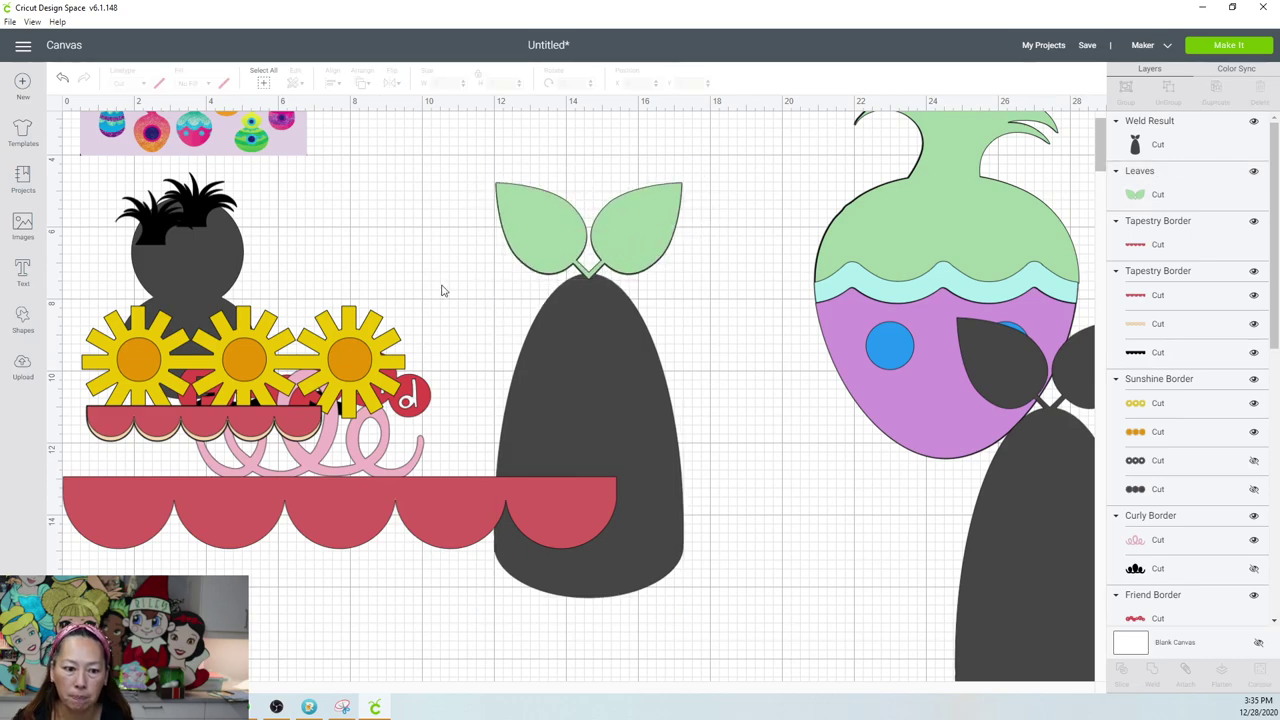
Scale the pink curly border to about 2.83 in wide and place it across the top of the black body.
{"action": "left_click_drag", "start_coordinate": [340, 448], "coordinate": [647, 402]}
{"action": "left_click_drag", "start_coordinate": [735, 424], "coordinate": [620, 327]}
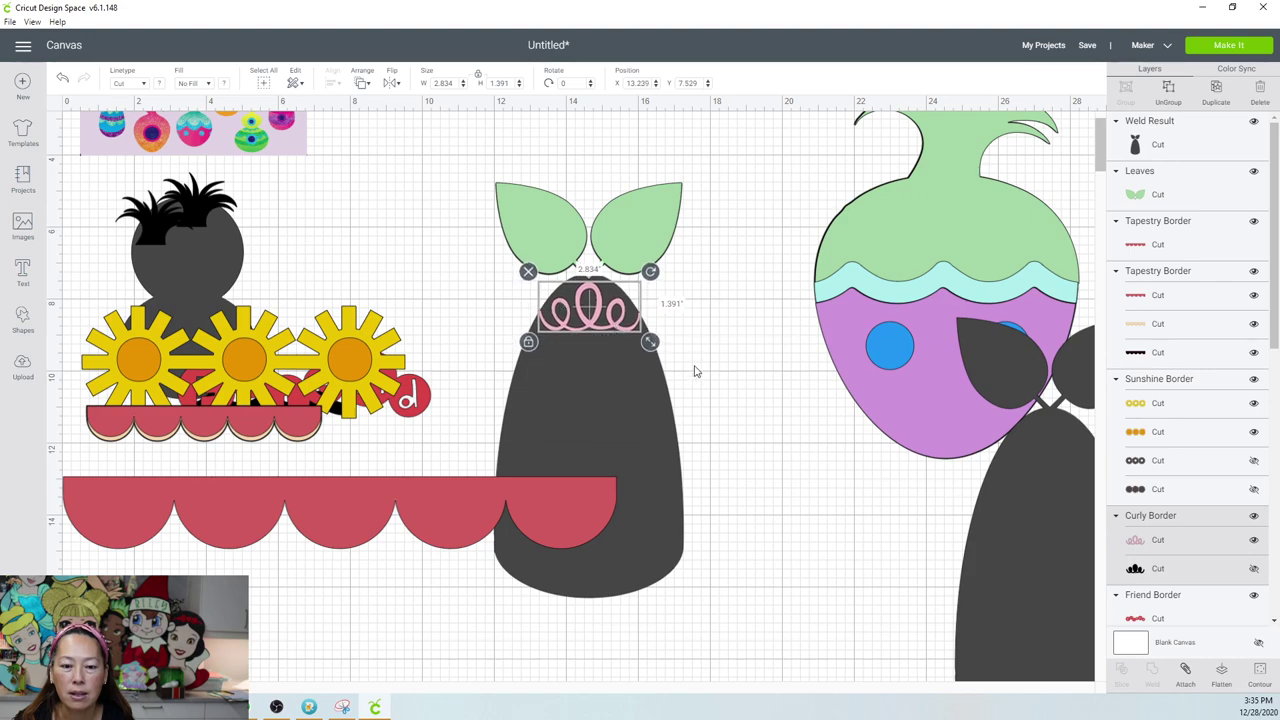
{"action": "left_click", "coordinate": [733, 483]}
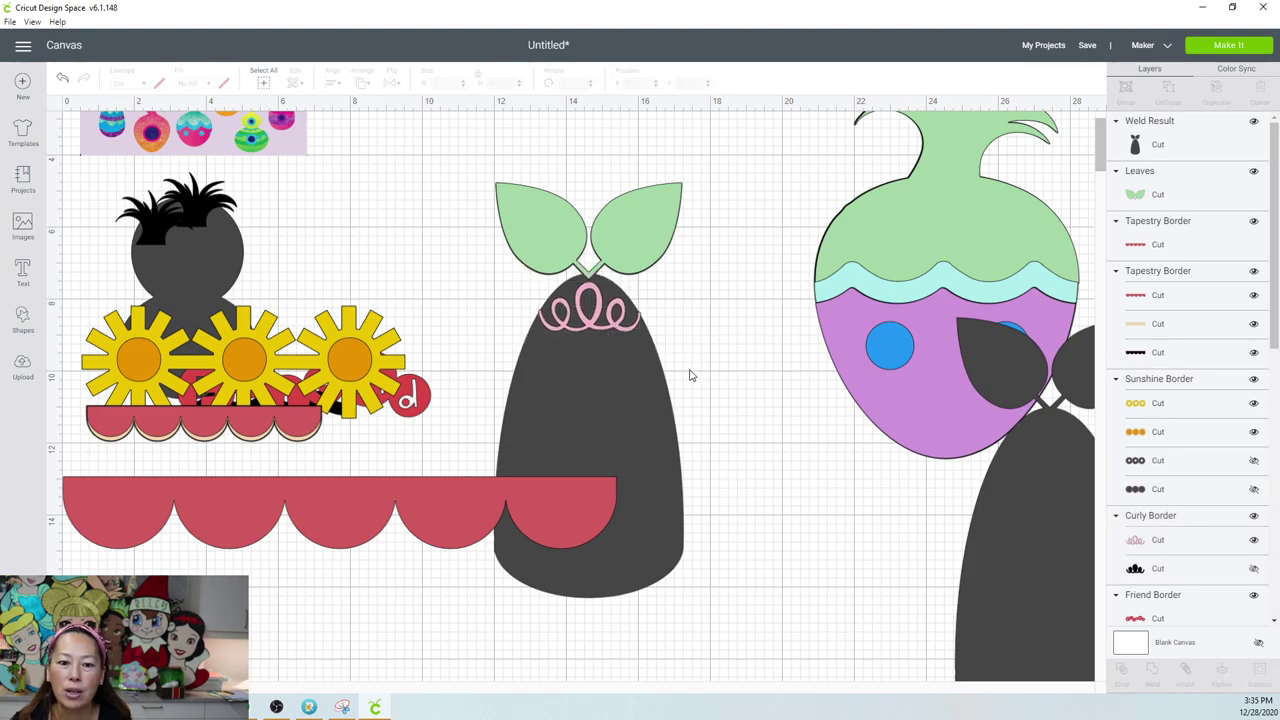
Slice the curly border out of the welded black shape.
{"action": "left_click_drag", "start_coordinate": [621, 324], "coordinate": [616, 318]}
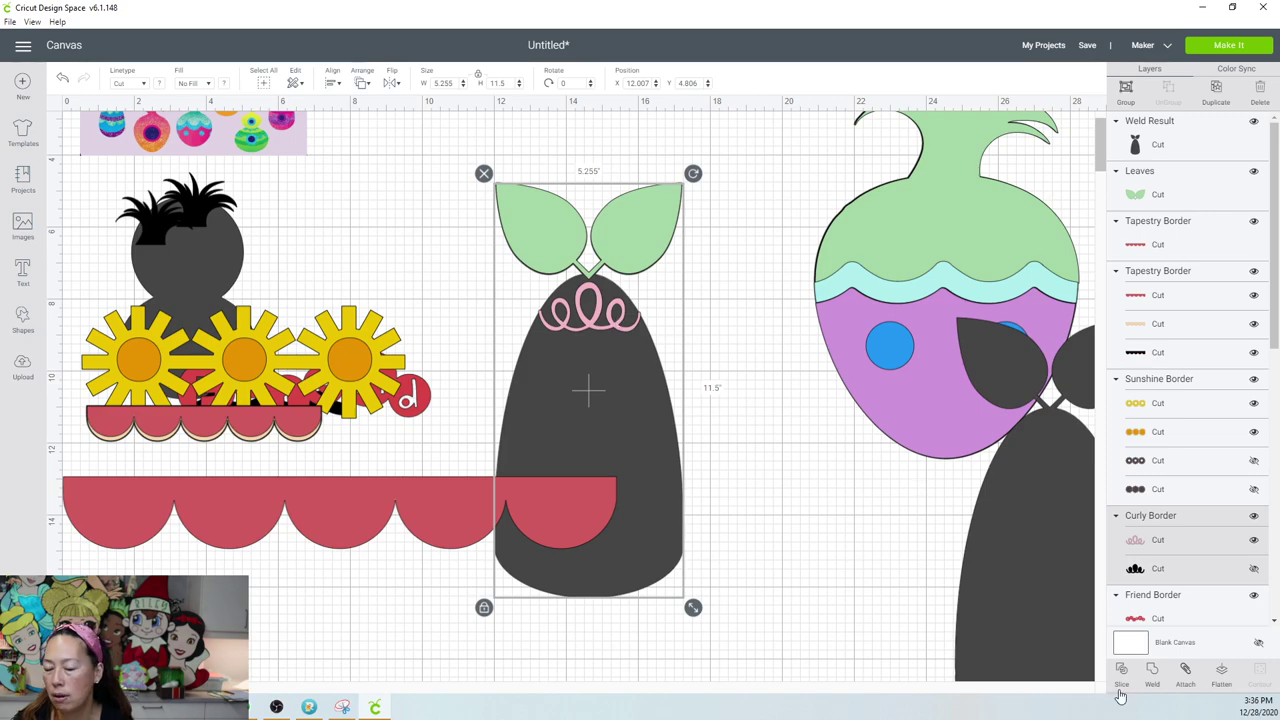
{"action": "left_click", "coordinate": [893, 471]}
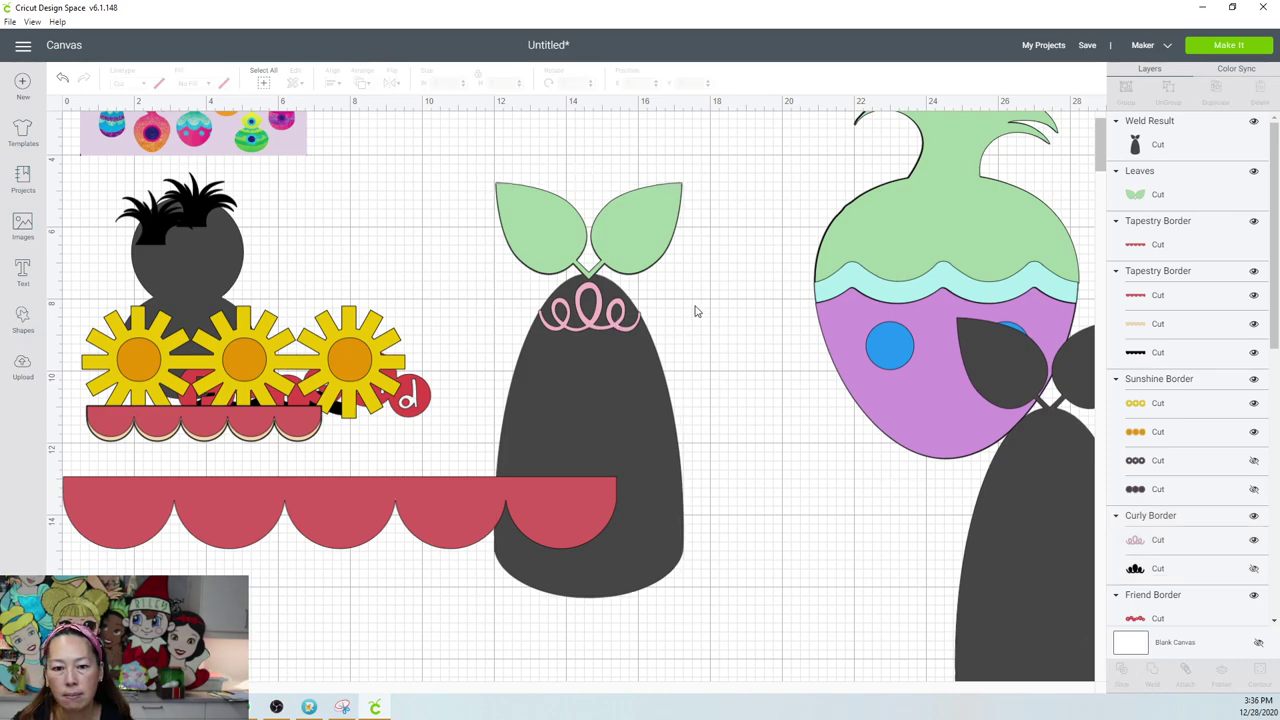
{"action": "key", "text": "ctrl+z"}
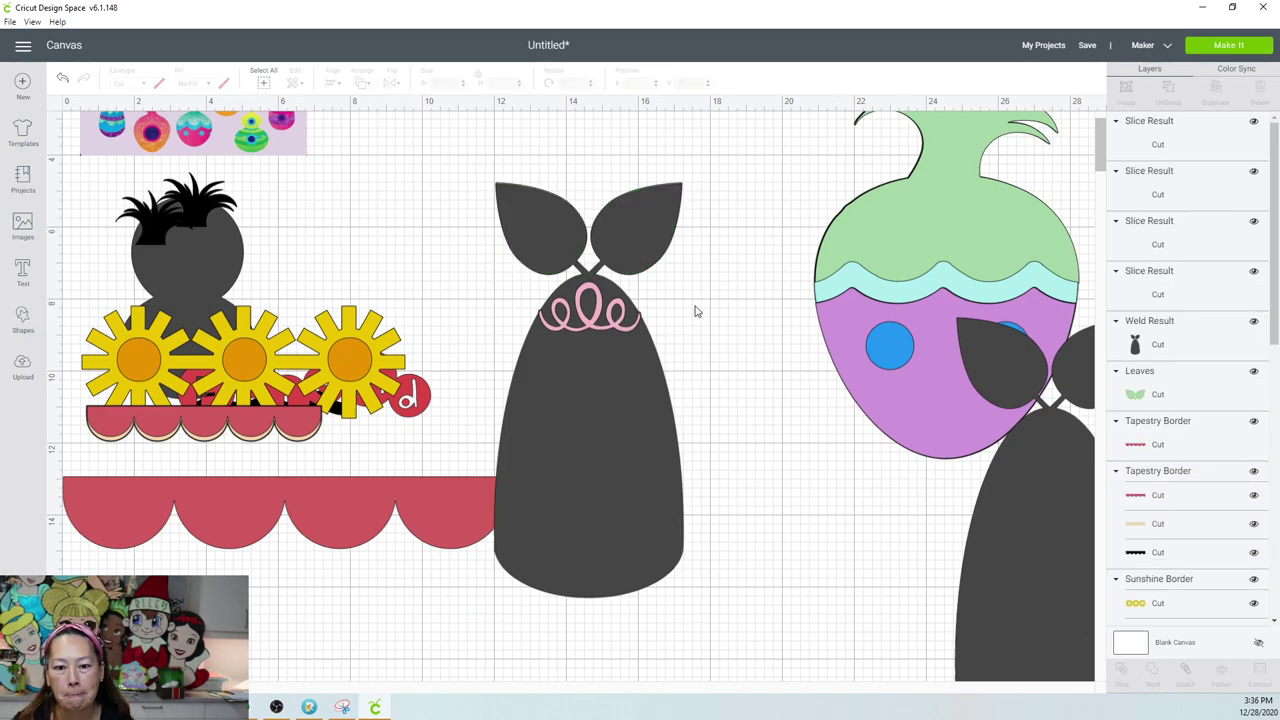
Move the spare welded shape in beside the sliced one and place the pink curl piece across its upper body.
{"action": "left_click", "coordinate": [620, 330]}
{"action": "left_click_drag", "start_coordinate": [633, 349], "coordinate": [836, 506]}
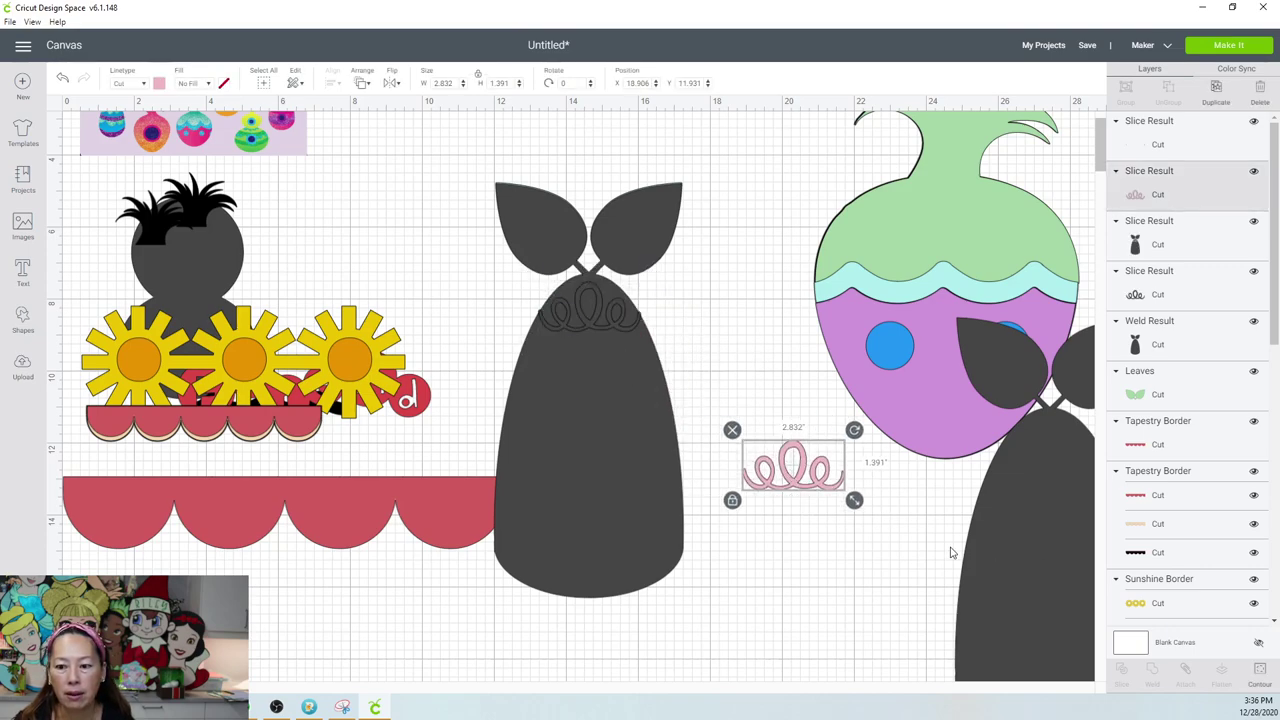
{"action": "left_click_drag", "start_coordinate": [1030, 555], "coordinate": [862, 499]}
{"action": "left_click_drag", "start_coordinate": [818, 441], "coordinate": [856, 411]}
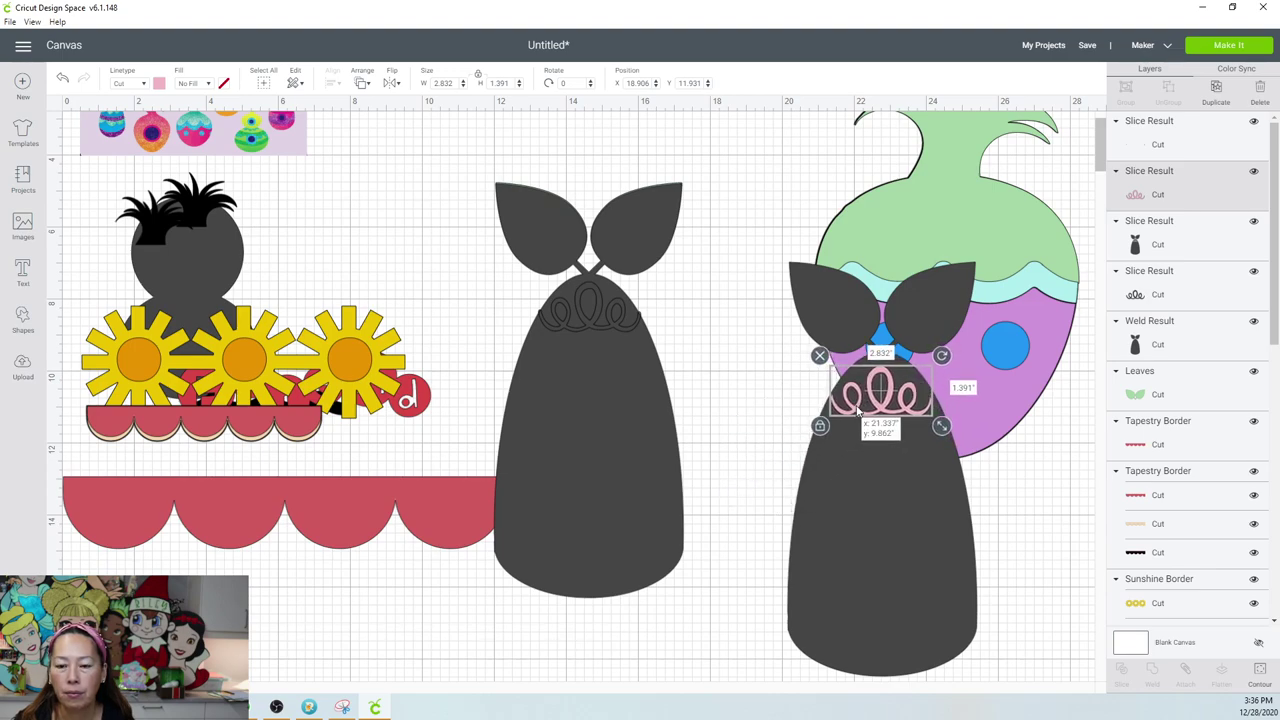
Move the sliced black shape over to the pile of borders, away from the green leaves and black curl.
{"action": "left_click", "coordinate": [630, 169]}
{"action": "left_click", "coordinate": [646, 217]}
{"action": "left_click_drag", "start_coordinate": [523, 239], "coordinate": [338, 240]}
Lower the spare welded shape and send it to the back, then bring the green leaves over its leaf section.
{"action": "left_click", "coordinate": [626, 219]}
{"action": "left_click_drag", "start_coordinate": [626, 219], "coordinate": [870, 285]}
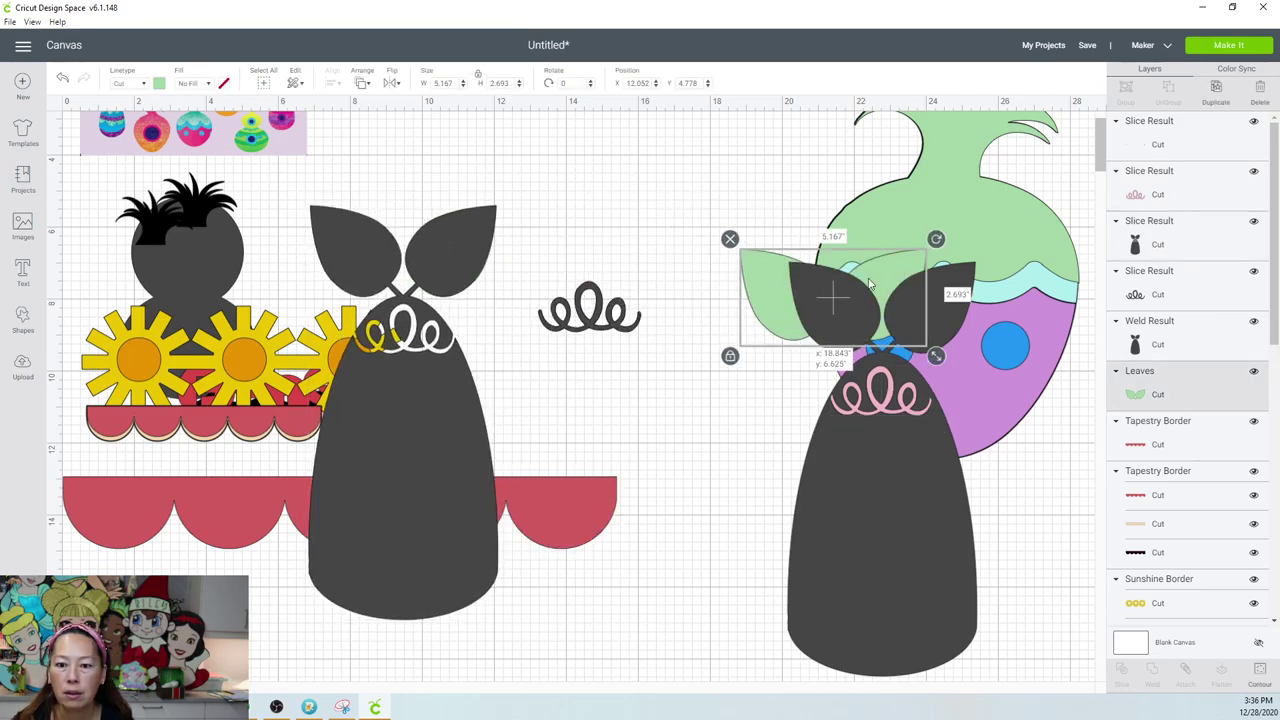
{"action": "key", "text": "ctrl+z"}
{"action": "left_click_drag", "start_coordinate": [891, 486], "coordinate": [792, 540]}
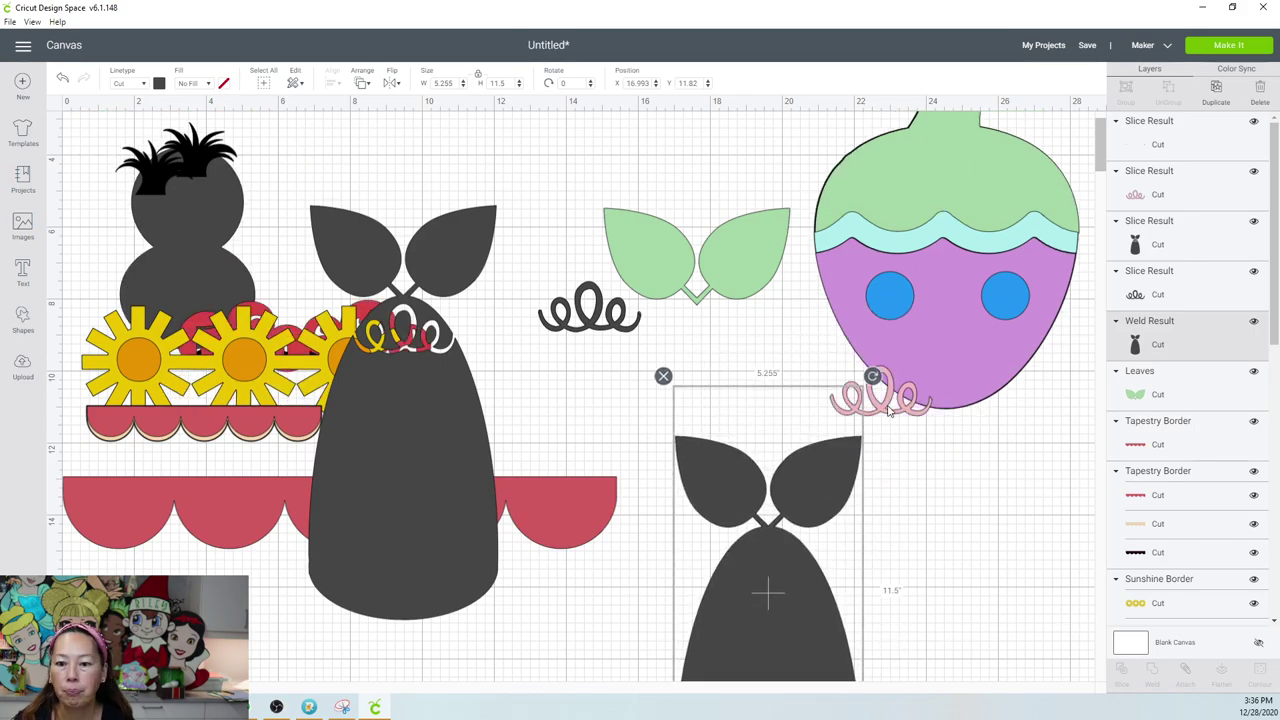
{"action": "left_click", "coordinate": [365, 88]}
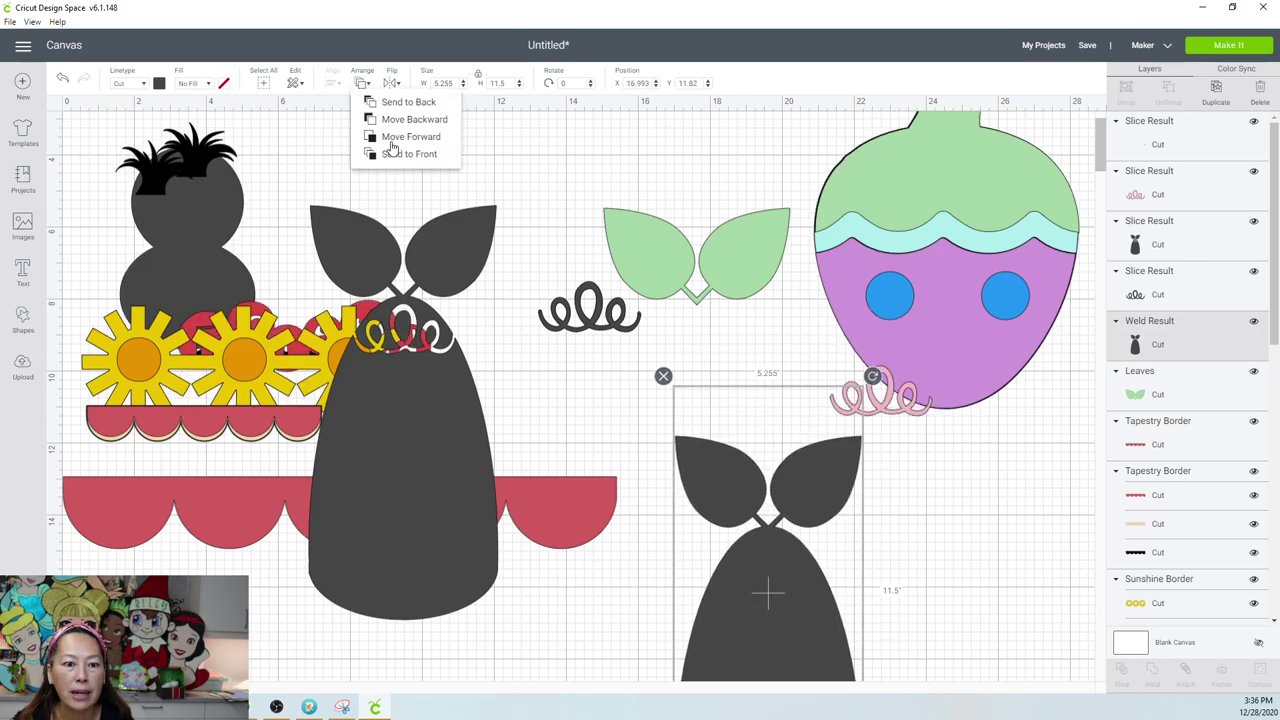
{"action": "left_click_drag", "start_coordinate": [752, 274], "coordinate": [907, 404]}
Move the pieces of the purple and green ornament aside, clear of the pink curl piece.
{"action": "left_click", "coordinate": [860, 360]}
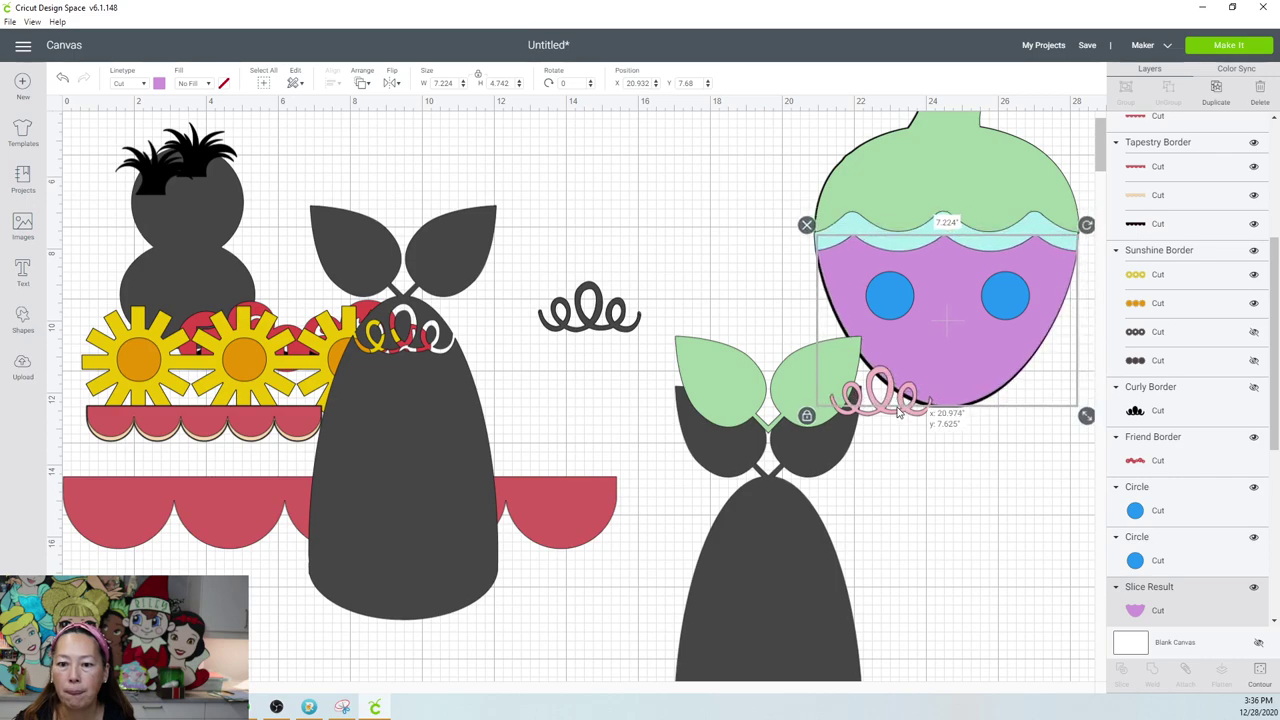
{"action": "left_click", "coordinate": [868, 418]}
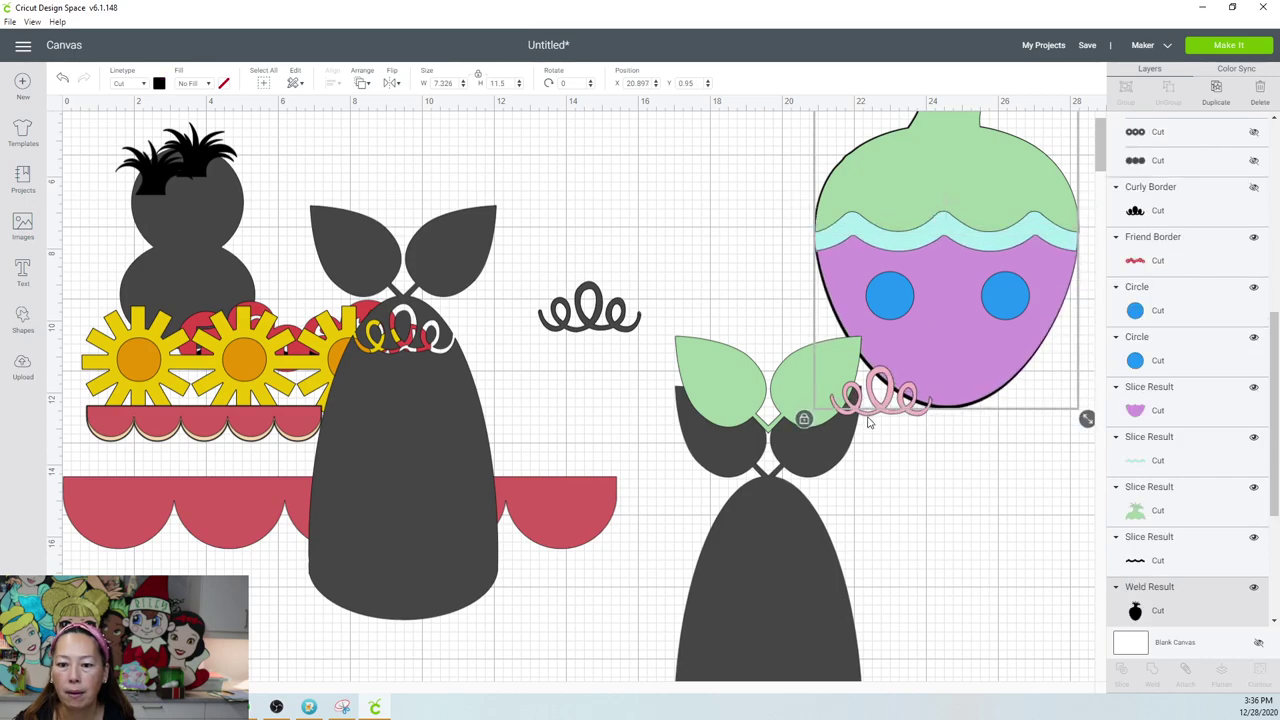
{"action": "left_click", "coordinate": [868, 418]}
{"action": "left_click", "coordinate": [889, 403]}
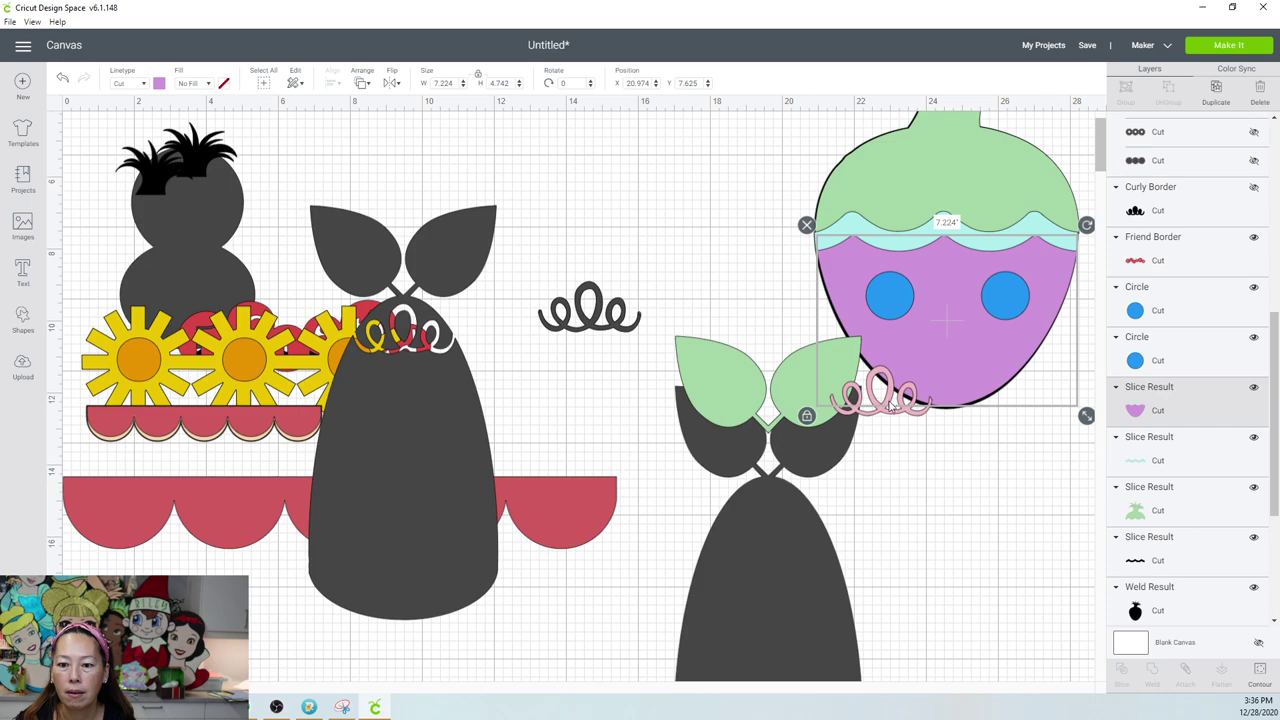
{"action": "left_click", "coordinate": [897, 412]}
{"action": "left_click", "coordinate": [916, 420]}
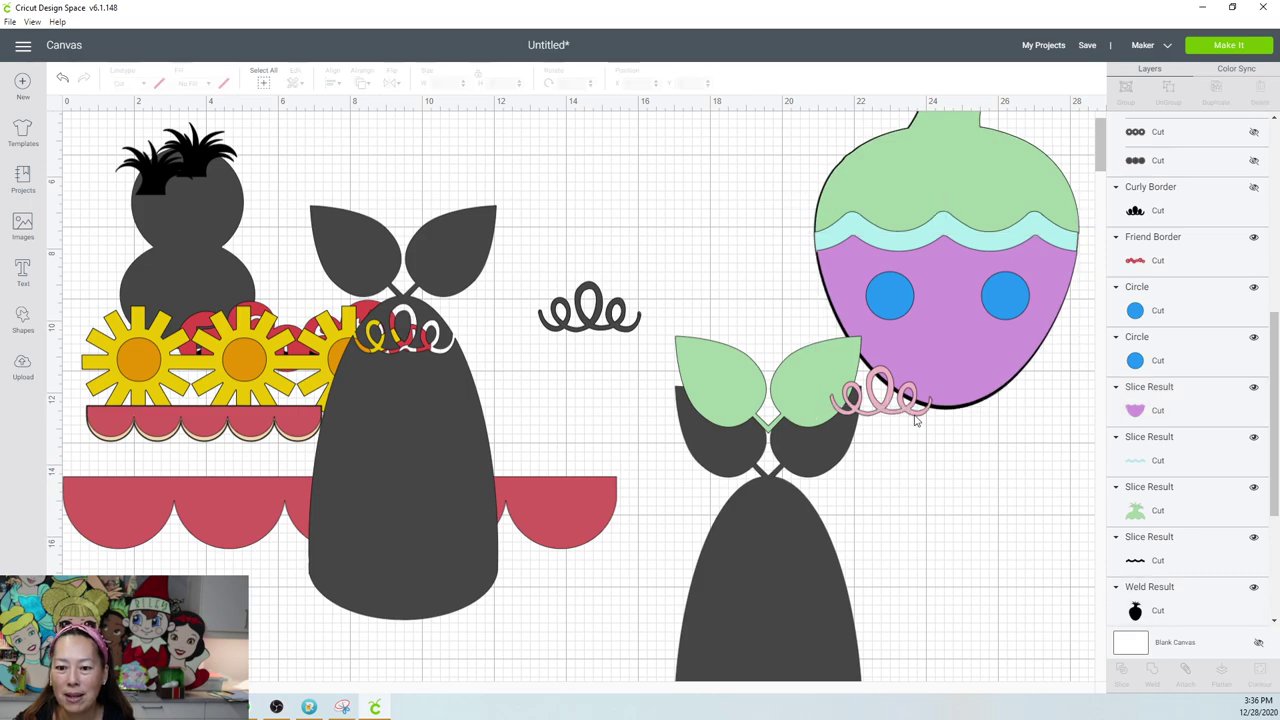
{"action": "left_click", "coordinate": [921, 414]}
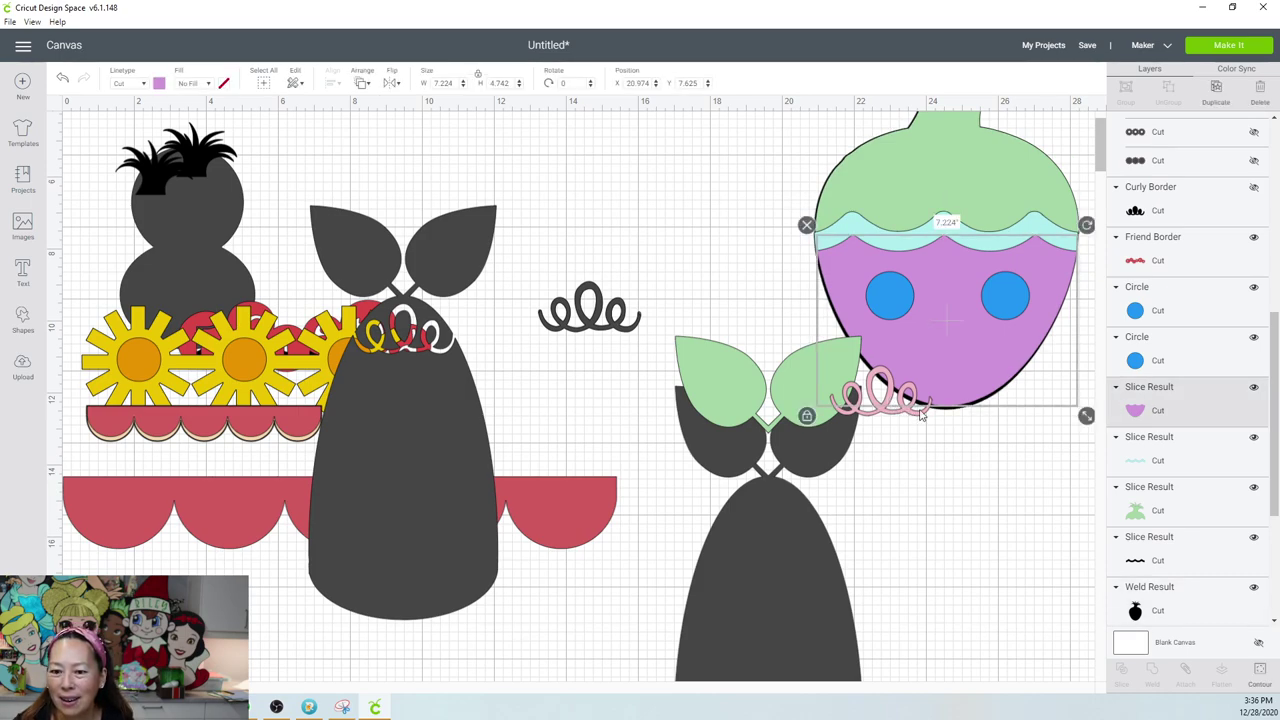
{"action": "left_click", "coordinate": [1034, 444]}
{"action": "left_click_drag", "start_coordinate": [1050, 424], "coordinate": [1270, 232]}
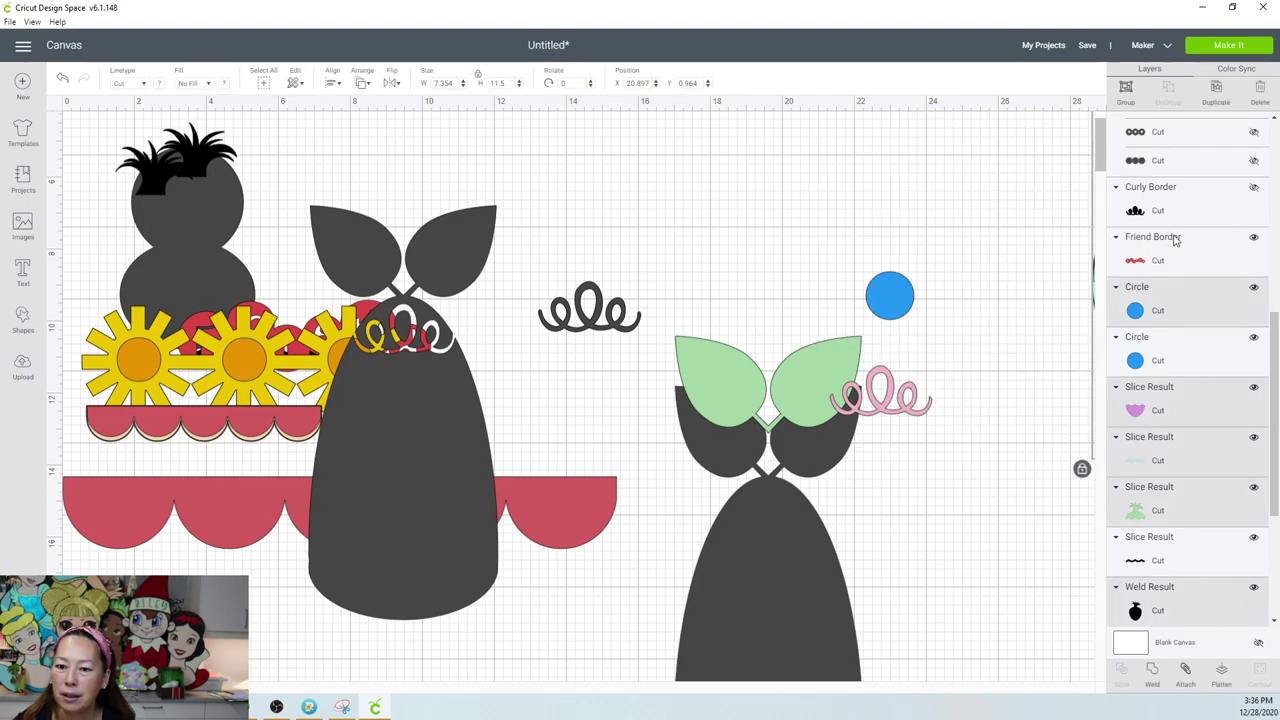
{"action": "left_click", "coordinate": [916, 402]}
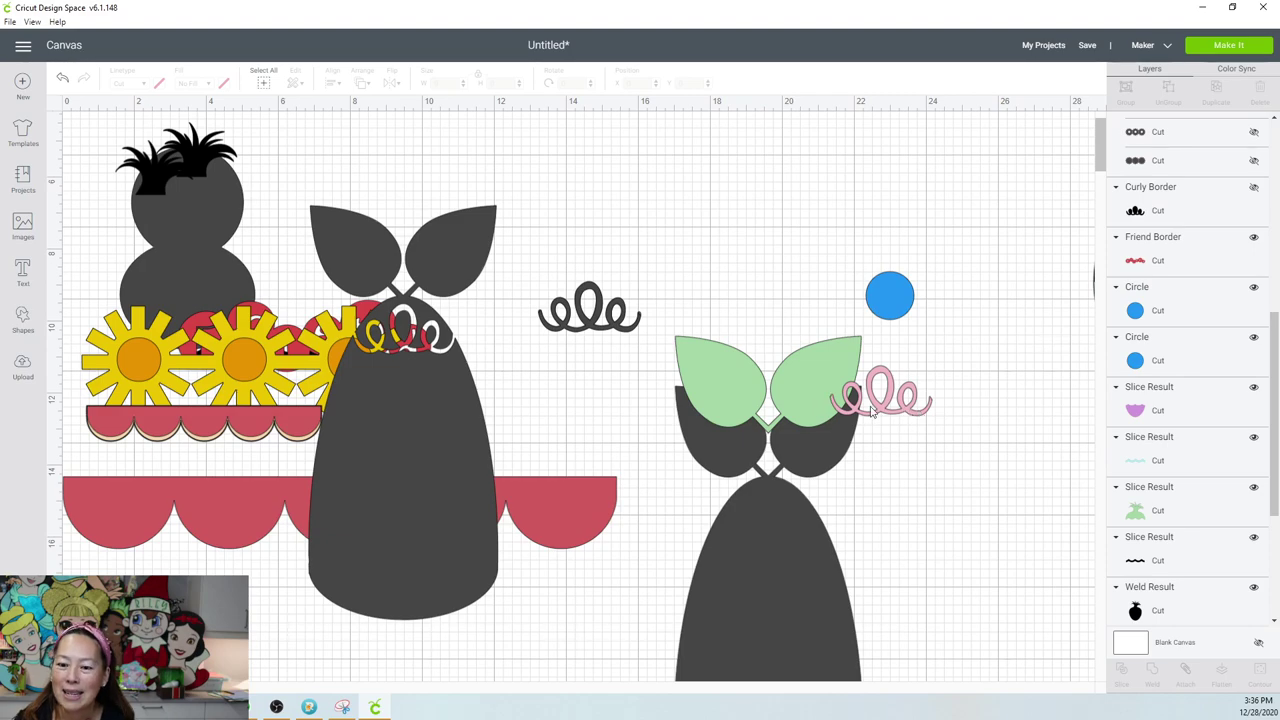
Position the green leaves onto the black leaf outline of the spare welded shape.
{"action": "left_click_drag", "start_coordinate": [783, 390], "coordinate": [781, 439]}
{"action": "left_click", "coordinate": [765, 285]}
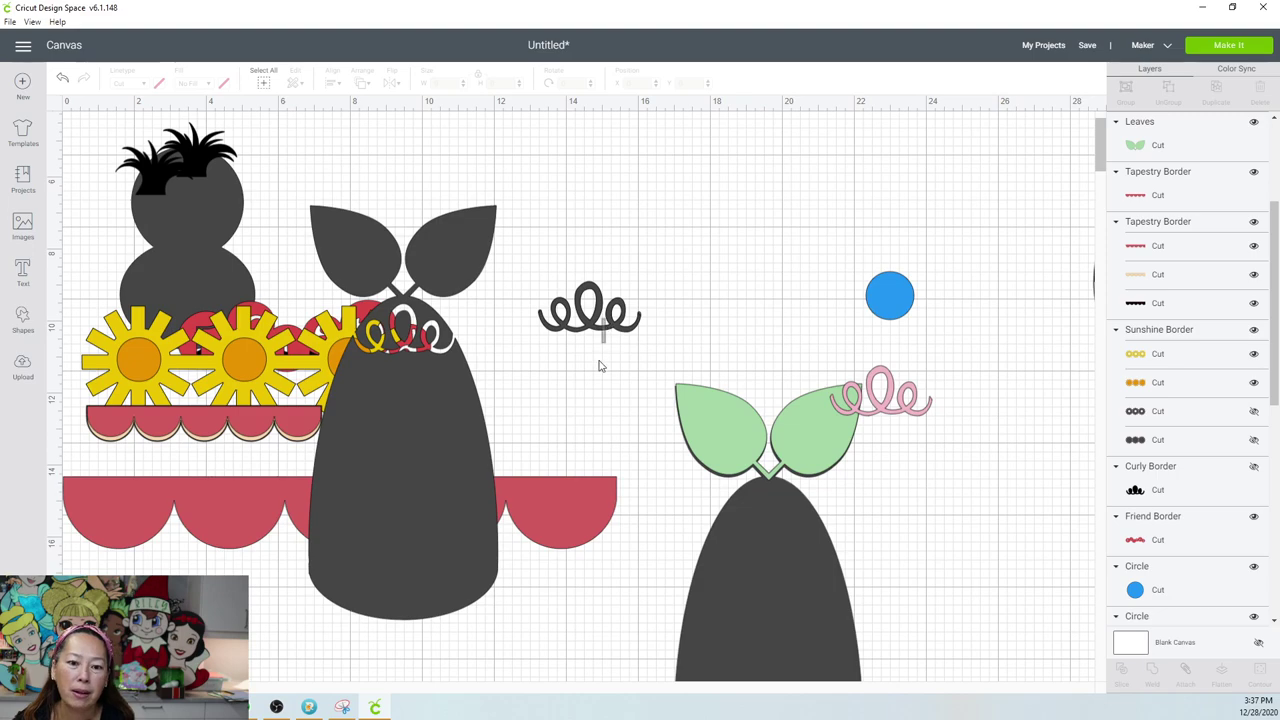
Move the sliced black shape between the sunflower border and the black curl piece.
{"action": "left_click", "coordinate": [593, 306]}
{"action": "left_click", "coordinate": [595, 308]}
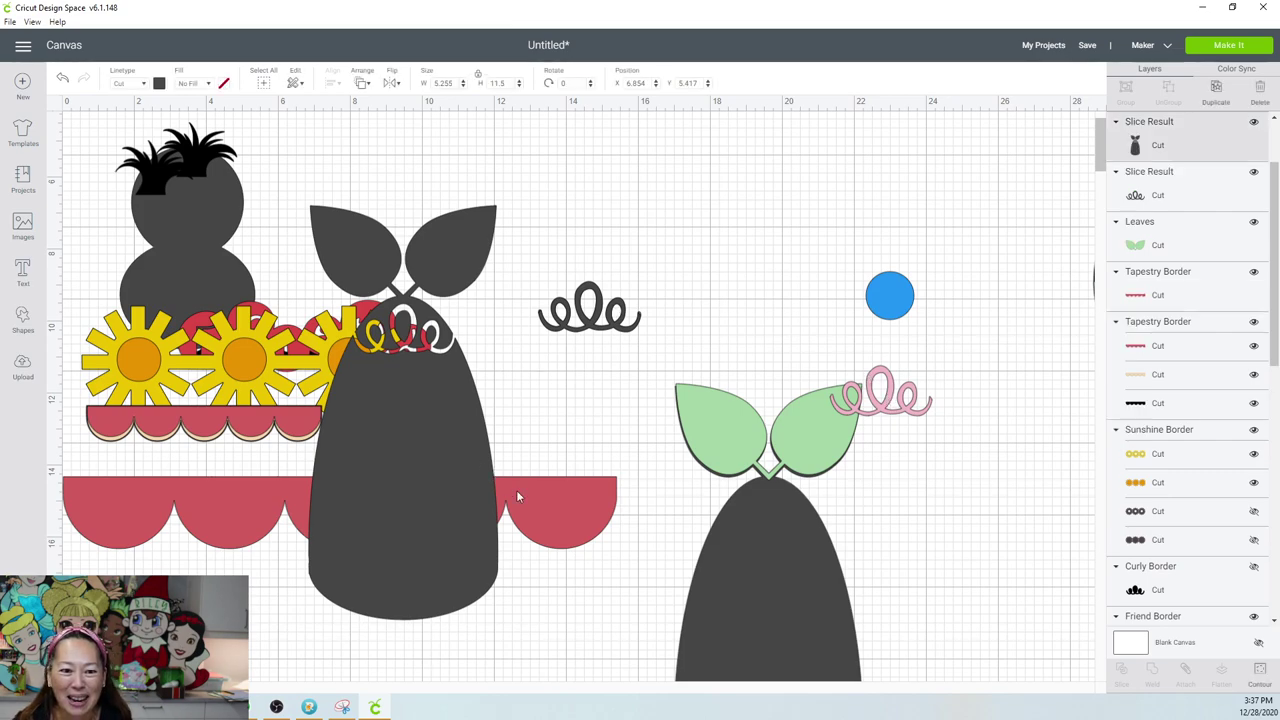
{"action": "left_click_drag", "start_coordinate": [448, 448], "coordinate": [581, 531]}
{"action": "left_click", "coordinate": [593, 410]}
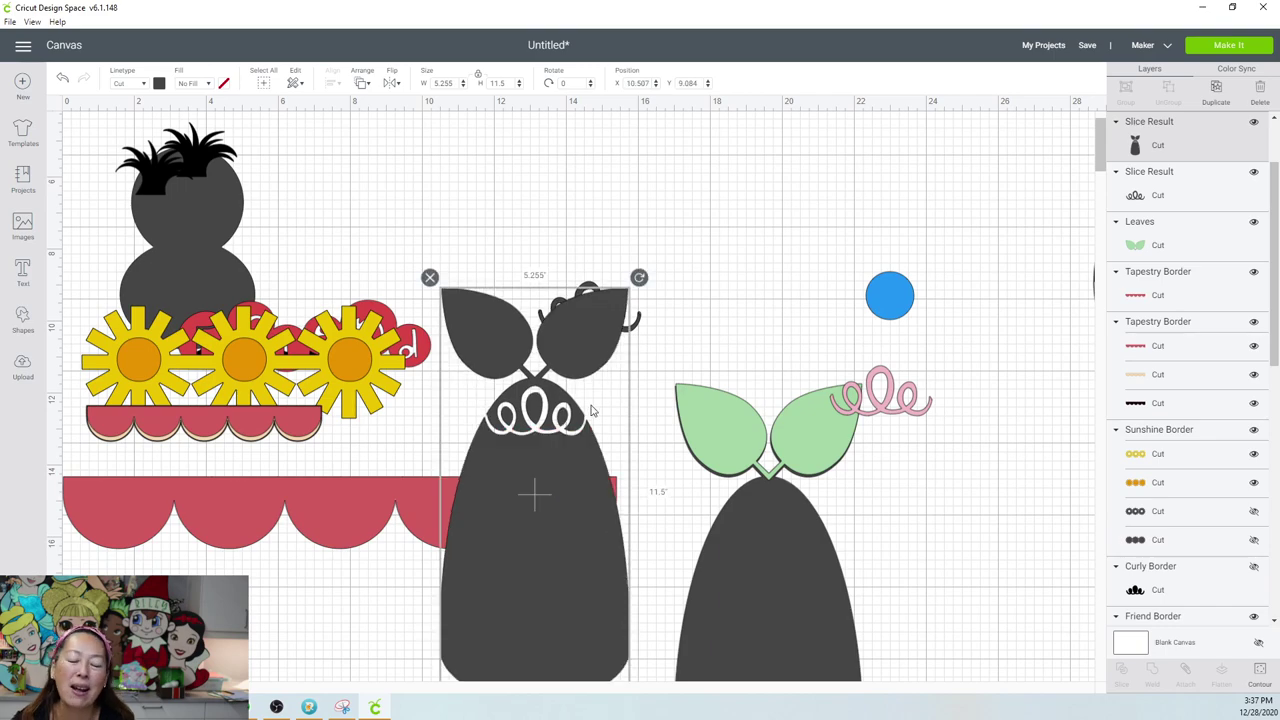
{"action": "left_click_drag", "start_coordinate": [530, 450], "coordinate": [468, 300]}
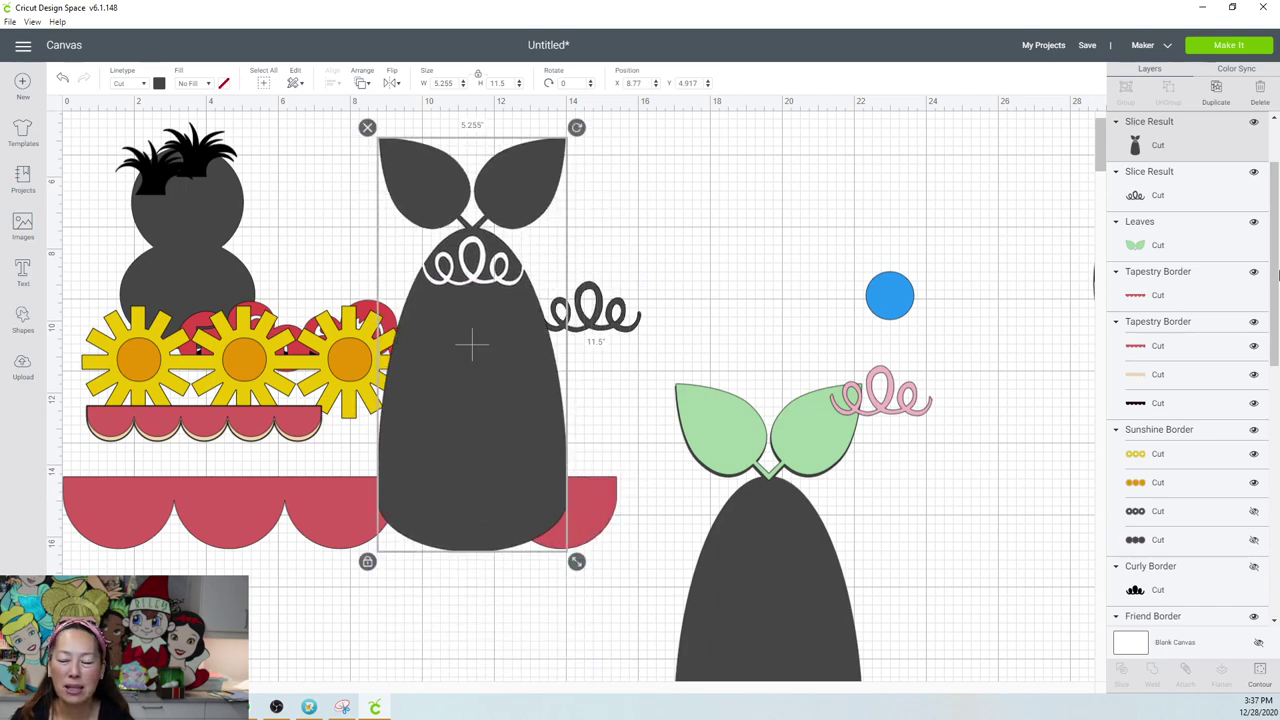
Duplicate the sliced black shape, move the copy aside, and hide the contour of the copy's lower body.
{"action": "left_click", "coordinate": [1216, 88]}
{"action": "left_click_drag", "start_coordinate": [500, 257], "coordinate": [840, 258]}
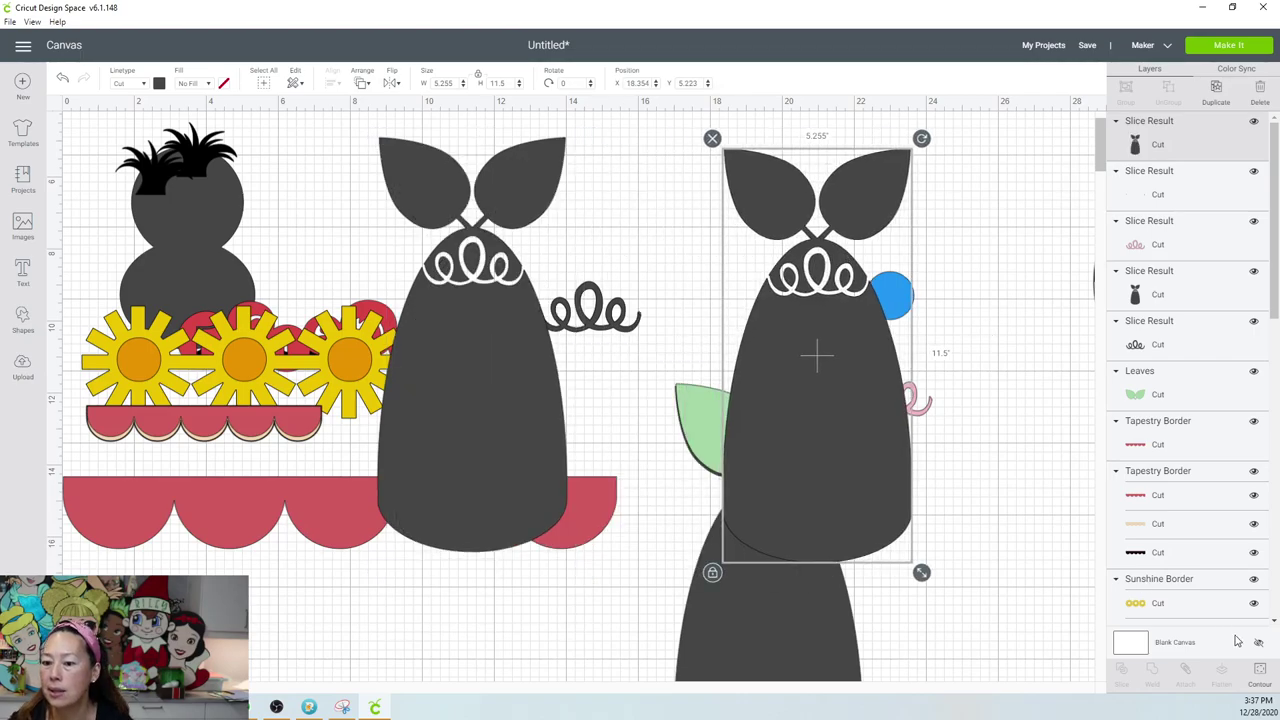
{"action": "left_click", "coordinate": [1251, 676]}
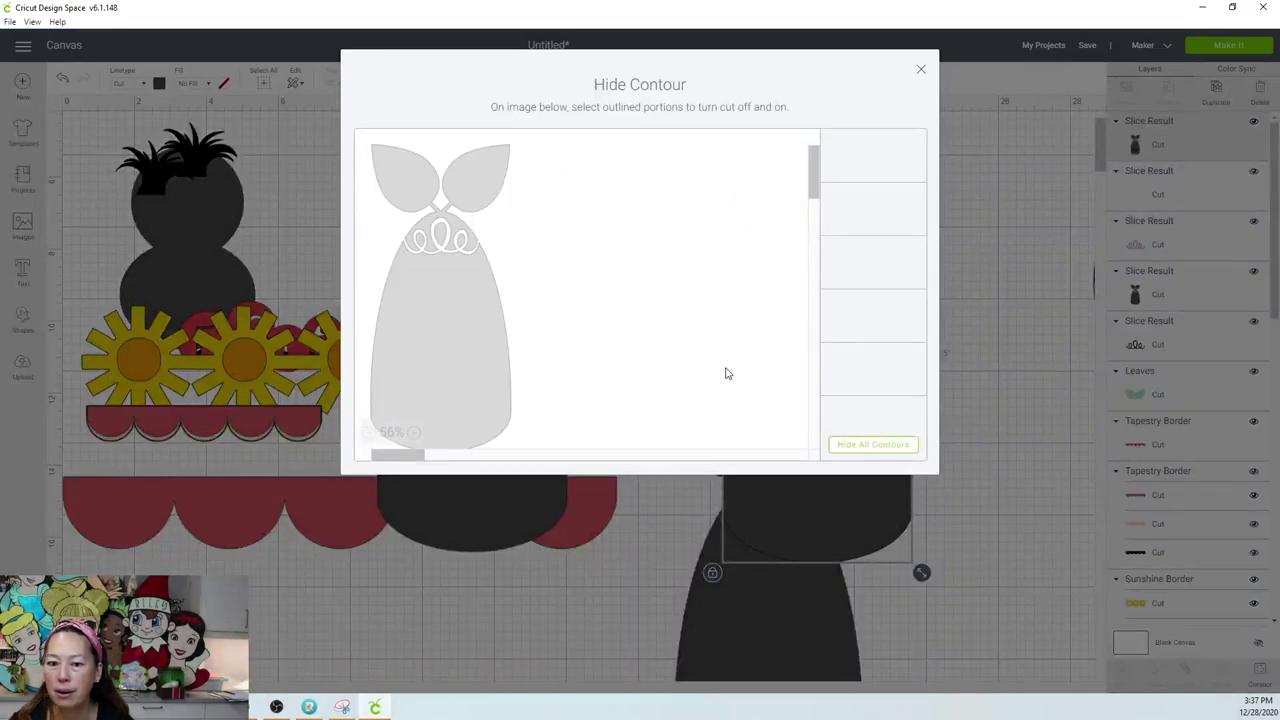
{"action": "left_click", "coordinate": [921, 73]}
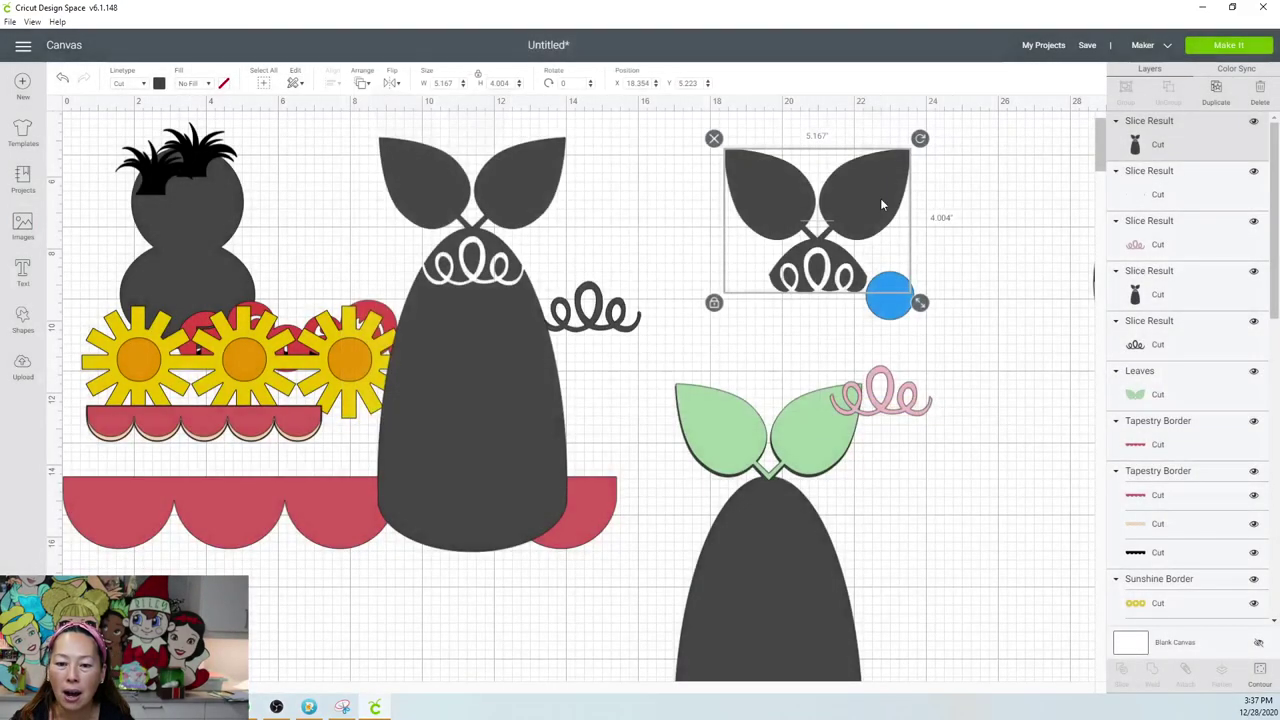
Color the remaining leaf-and-cap piece red and move it onto the upper part of the black welded shape.
{"action": "left_click", "coordinate": [158, 84]}
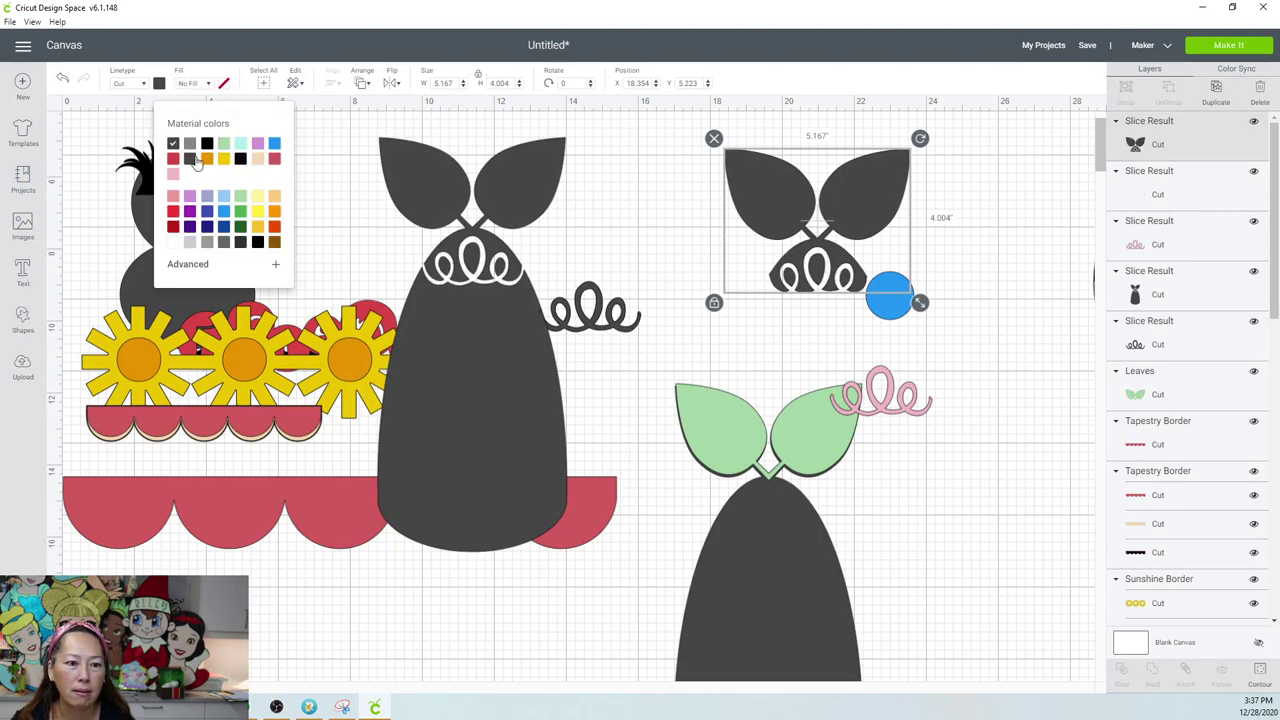
{"action": "left_click", "coordinate": [172, 212]}
{"action": "left_click_drag", "start_coordinate": [841, 286], "coordinate": [805, 498]}
{"action": "left_click", "coordinate": [812, 412]}
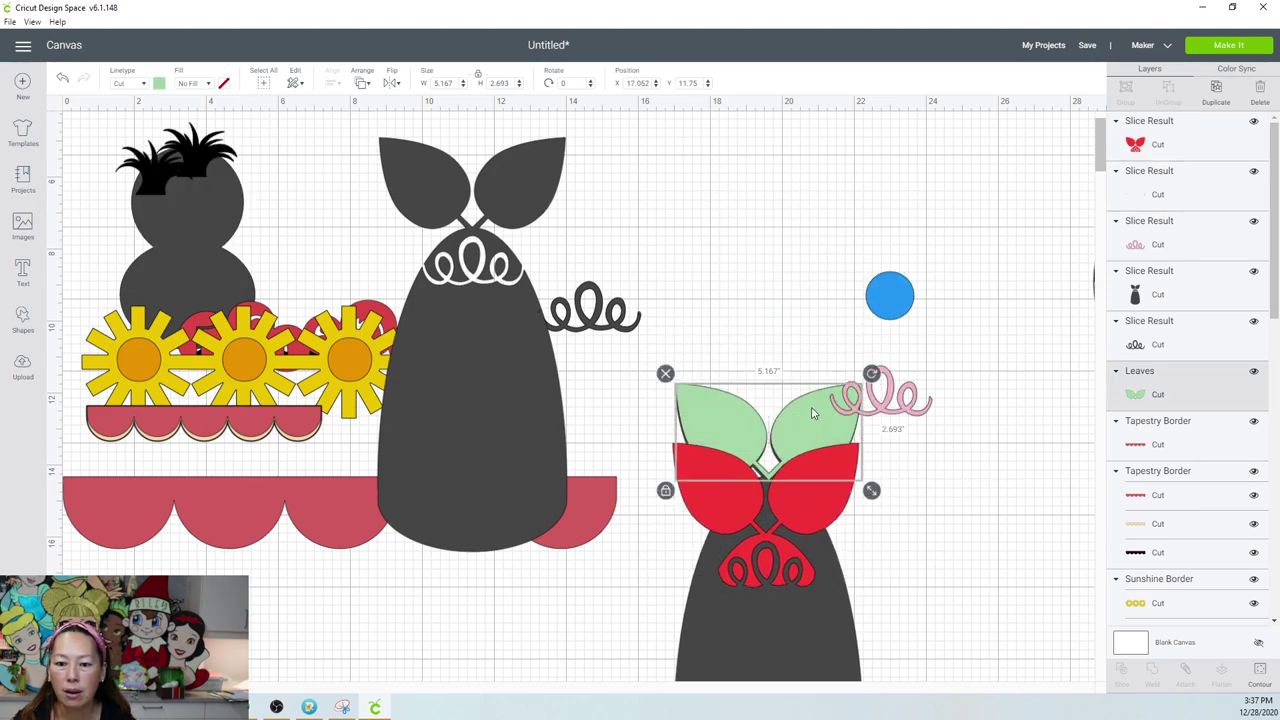
Bring the green leaves to the front and align the red leaf-and-cap piece beneath them on the black shape.
{"action": "left_click", "coordinate": [360, 84]}
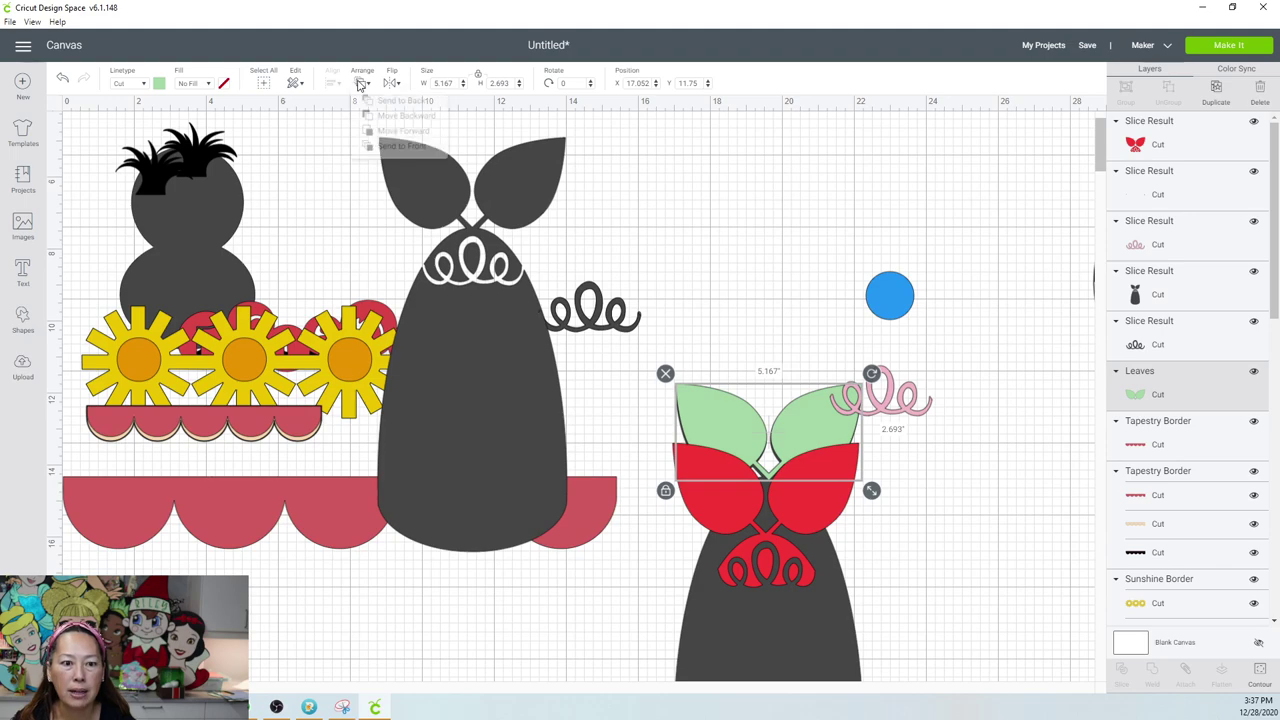
{"action": "left_click", "coordinate": [395, 157]}
{"action": "left_click_drag", "start_coordinate": [776, 572], "coordinate": [780, 511]}
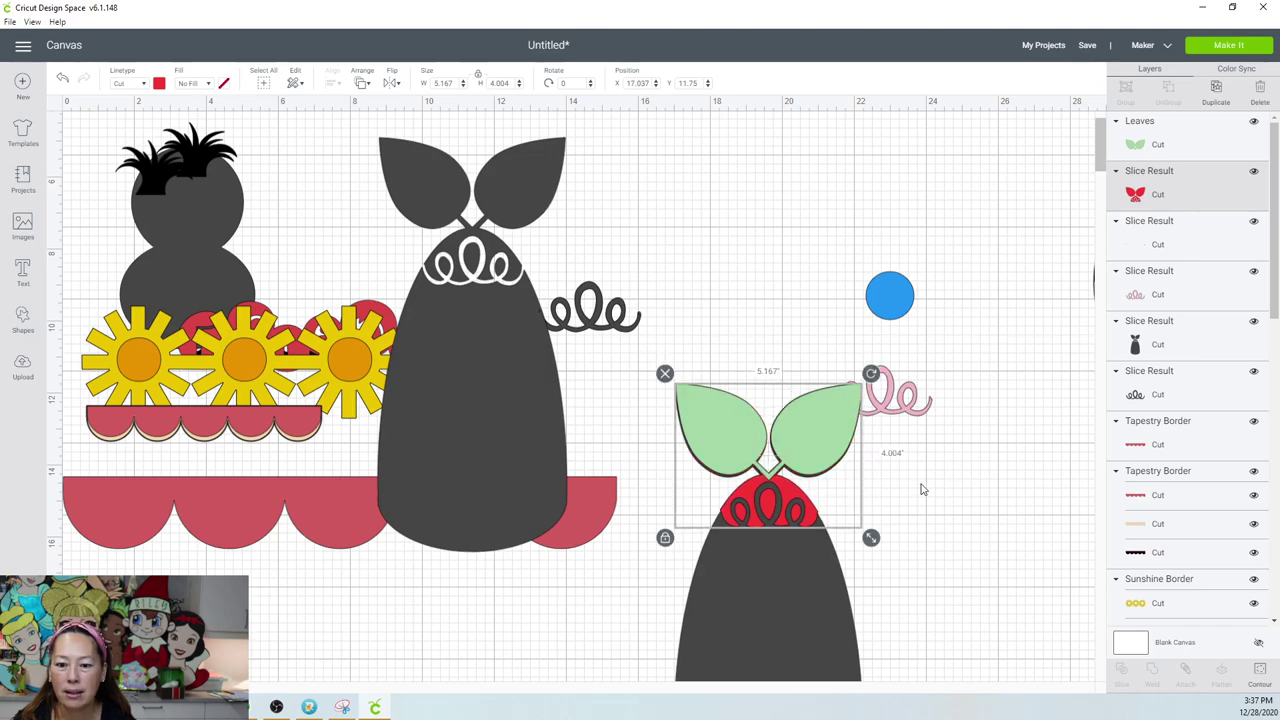
{"action": "left_click", "coordinate": [908, 432]}
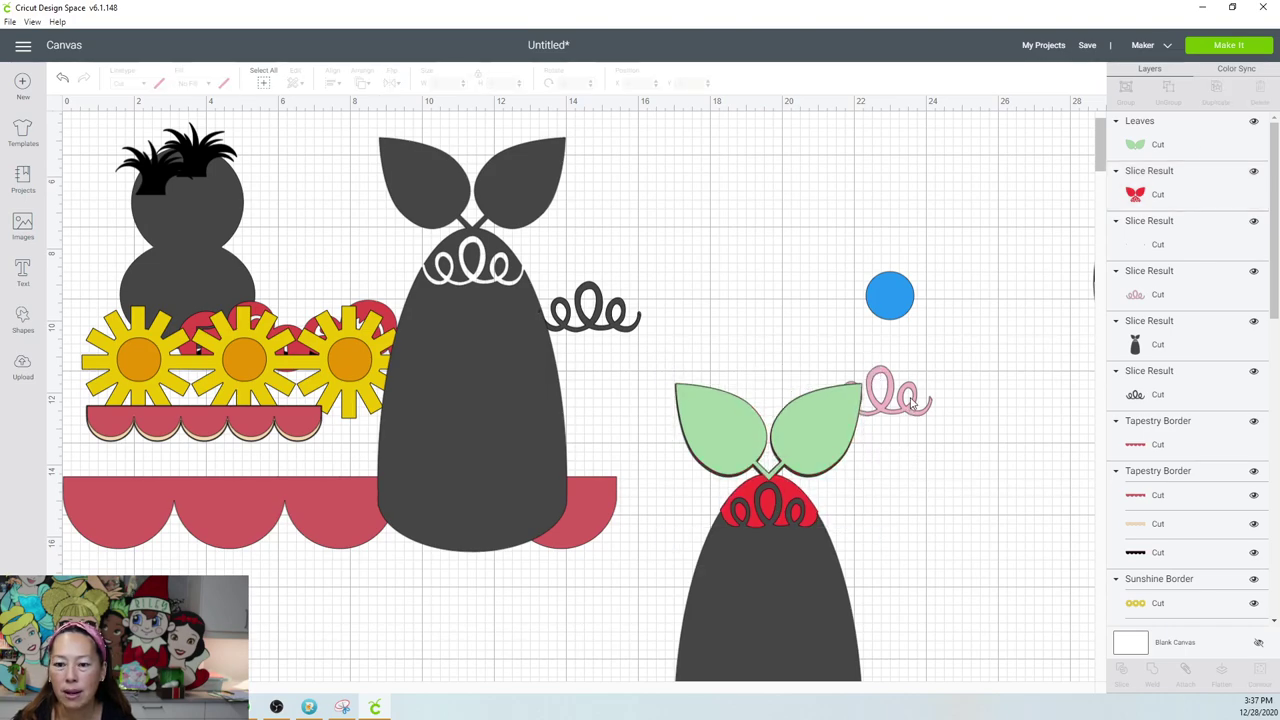
Color the black sliced curl piece blue and move it over the curl cut-out in the red cap.
{"action": "left_click_drag", "start_coordinate": [713, 252], "coordinate": [590, 315]}
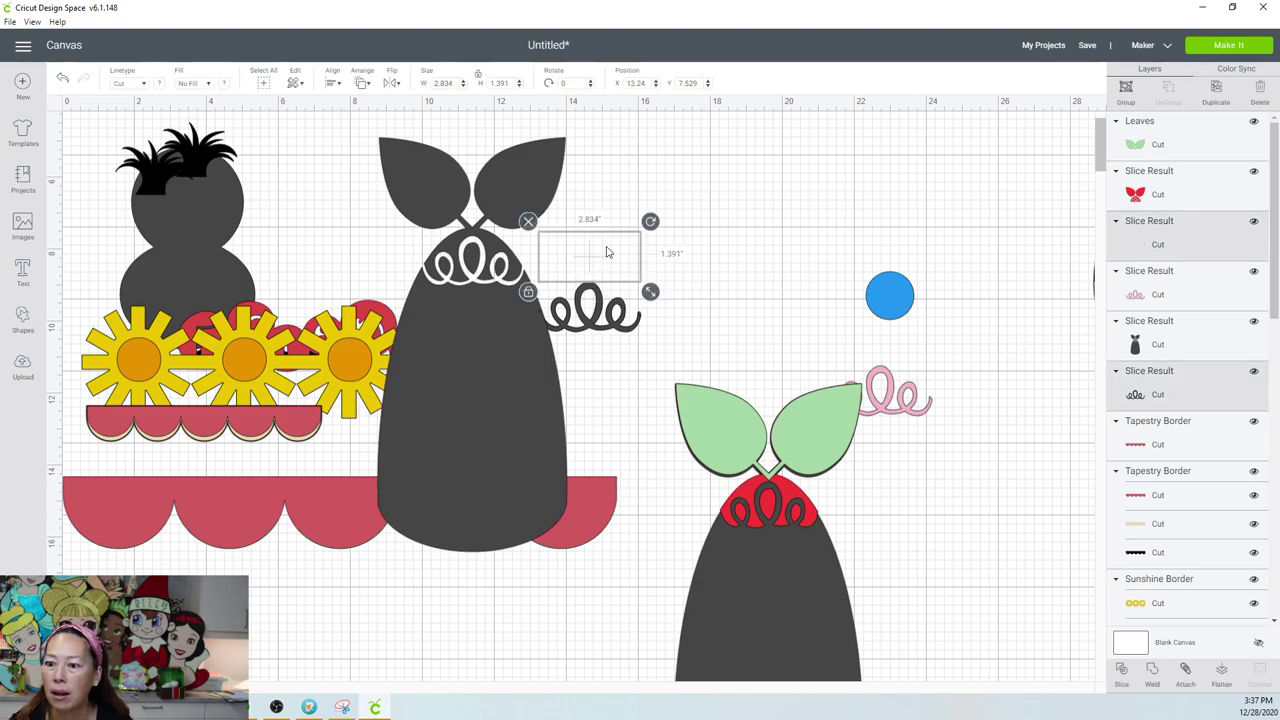
{"action": "left_click", "coordinate": [158, 84]}
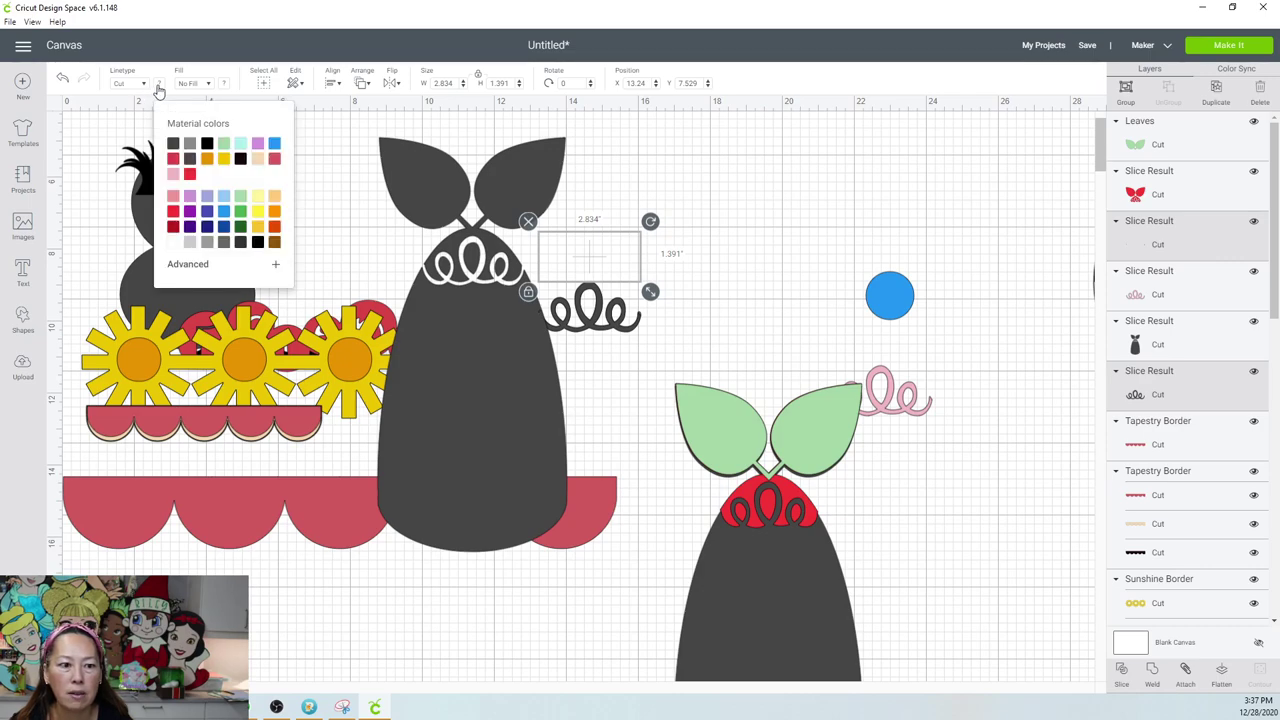
{"action": "left_click", "coordinate": [207, 211]}
{"action": "left_click_drag", "start_coordinate": [595, 263], "coordinate": [773, 516]}
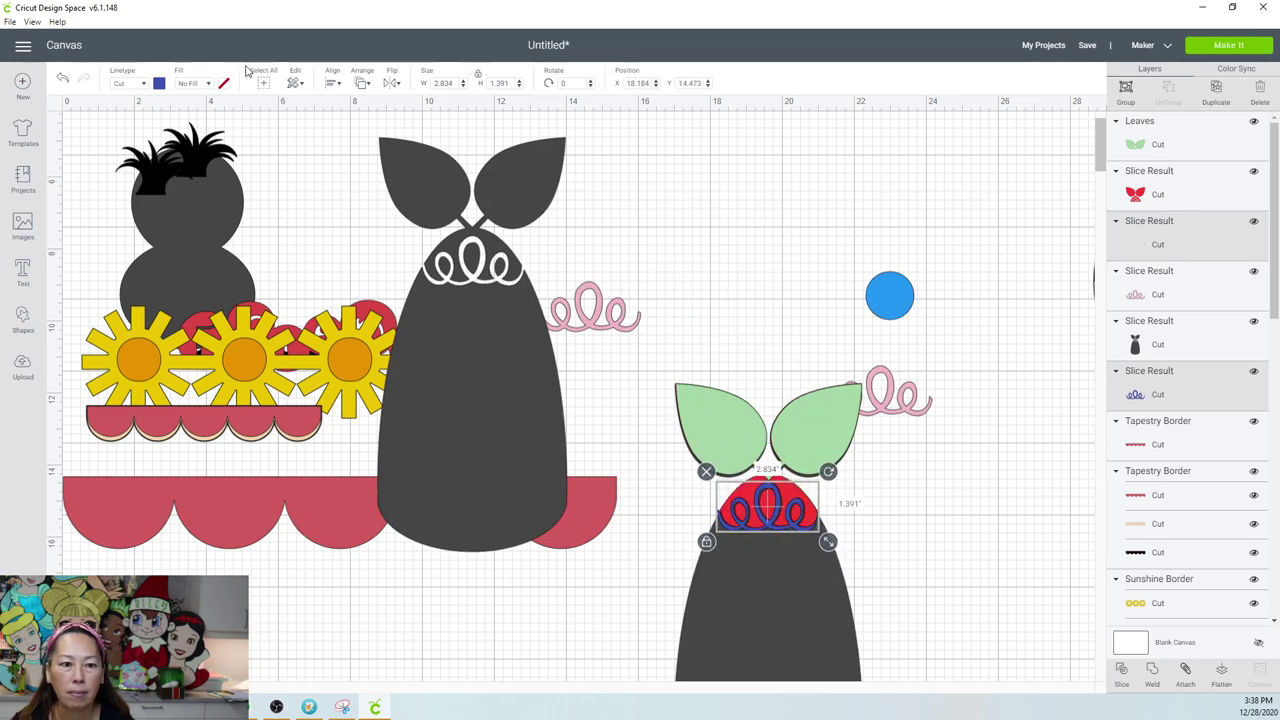
Recolor the curl piece on the red cap light yellow.
{"action": "left_click", "coordinate": [332, 88]}
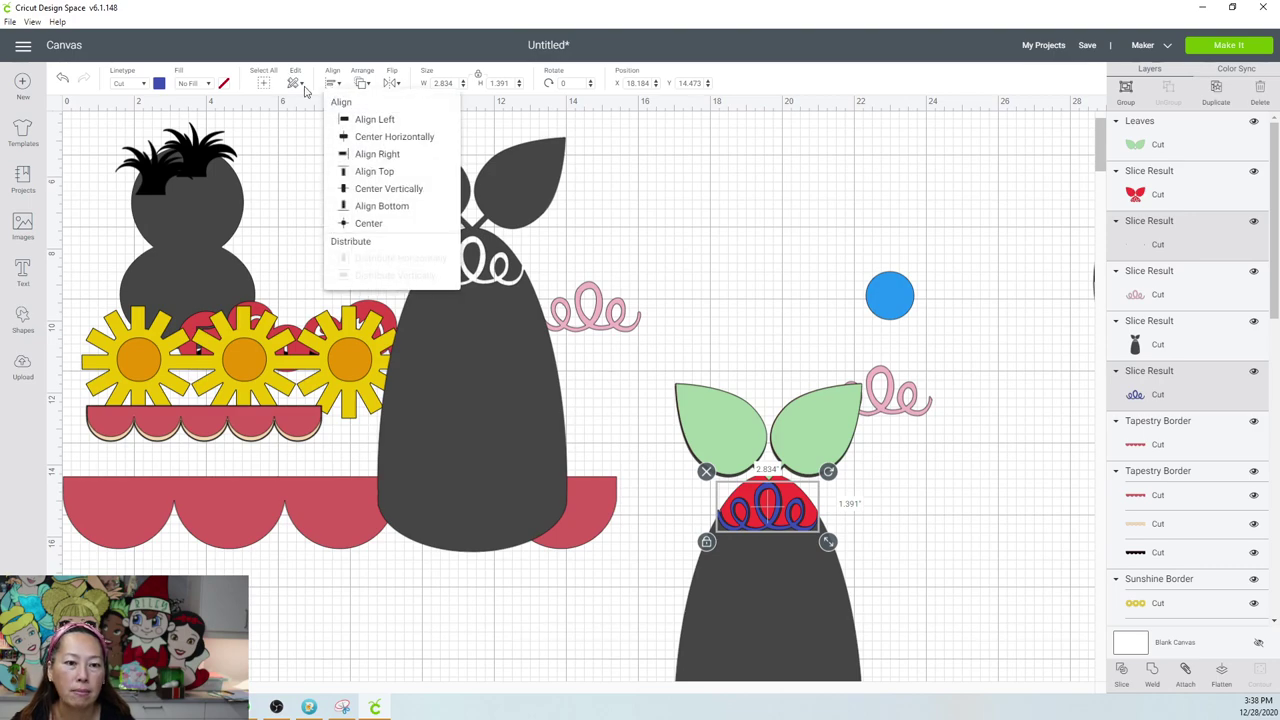
{"action": "left_click", "coordinate": [157, 88]}
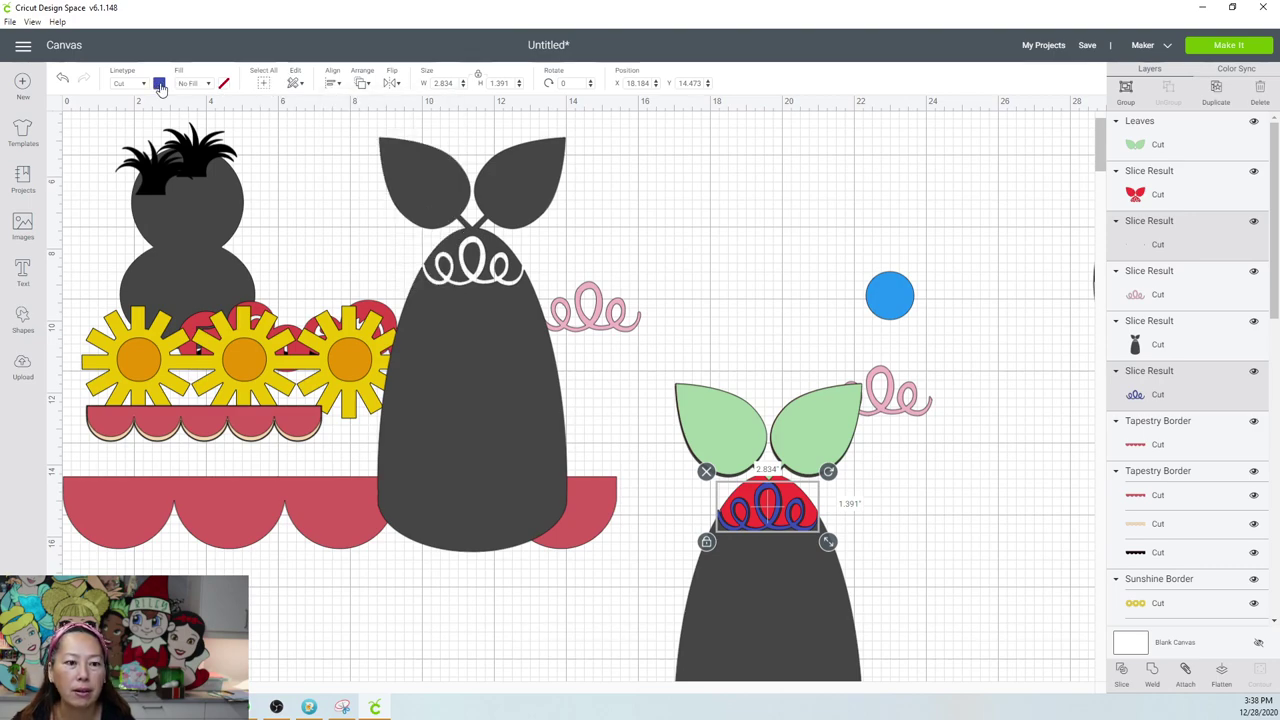
{"action": "left_click", "coordinate": [158, 86]}
{"action": "left_click", "coordinate": [258, 201]}
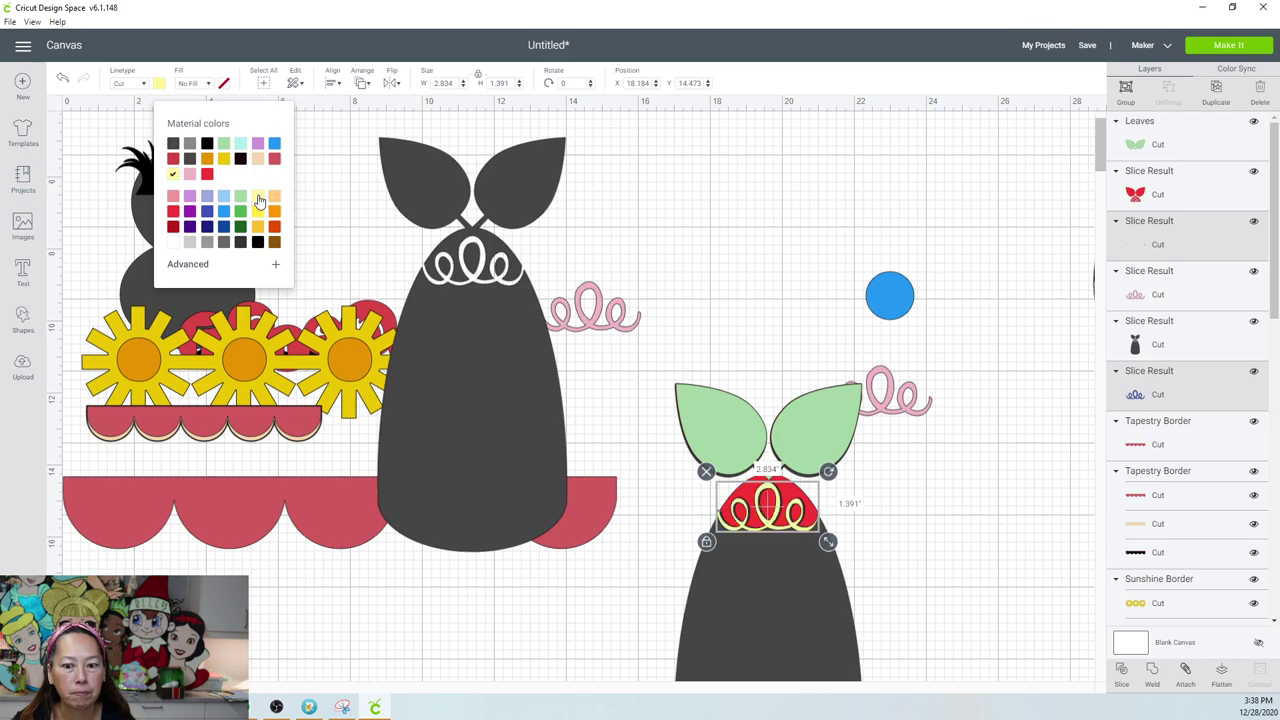
{"action": "left_click", "coordinate": [903, 564]}
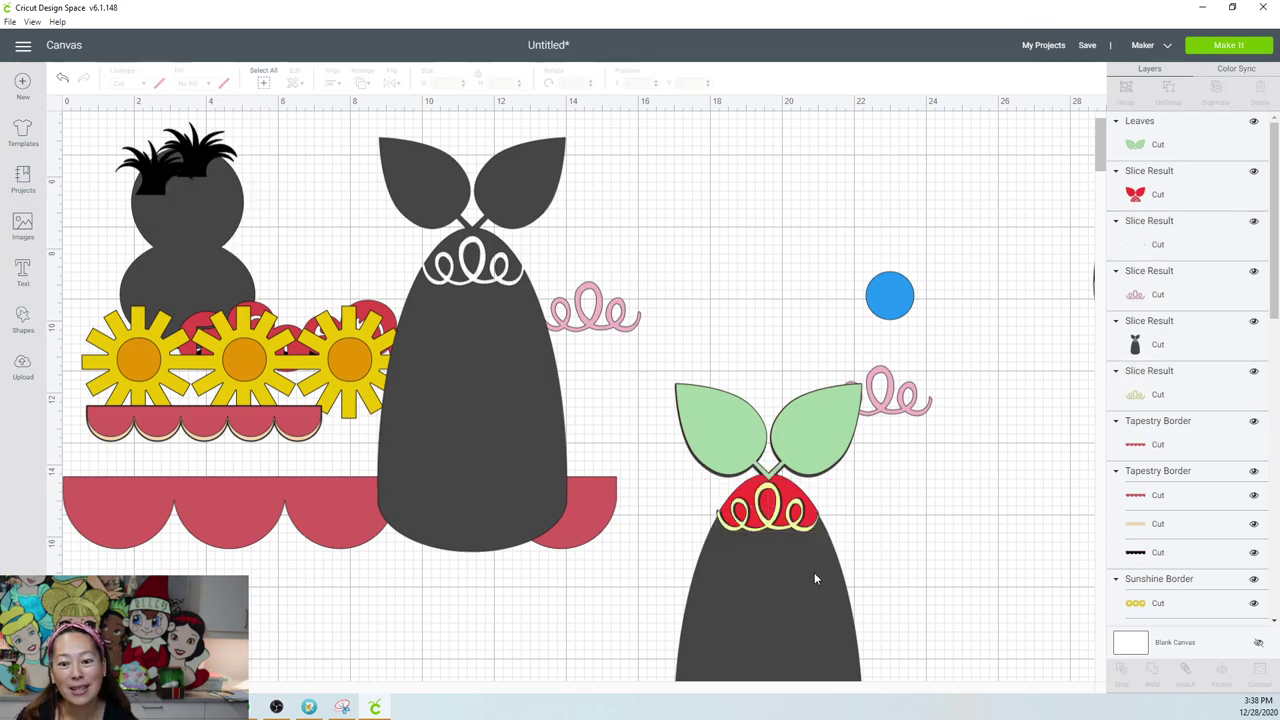
Move the sliced black shape lower and hide its leaf and cap contours, keeping only the lower body.
{"action": "left_click_drag", "start_coordinate": [478, 356], "coordinate": [499, 460]}
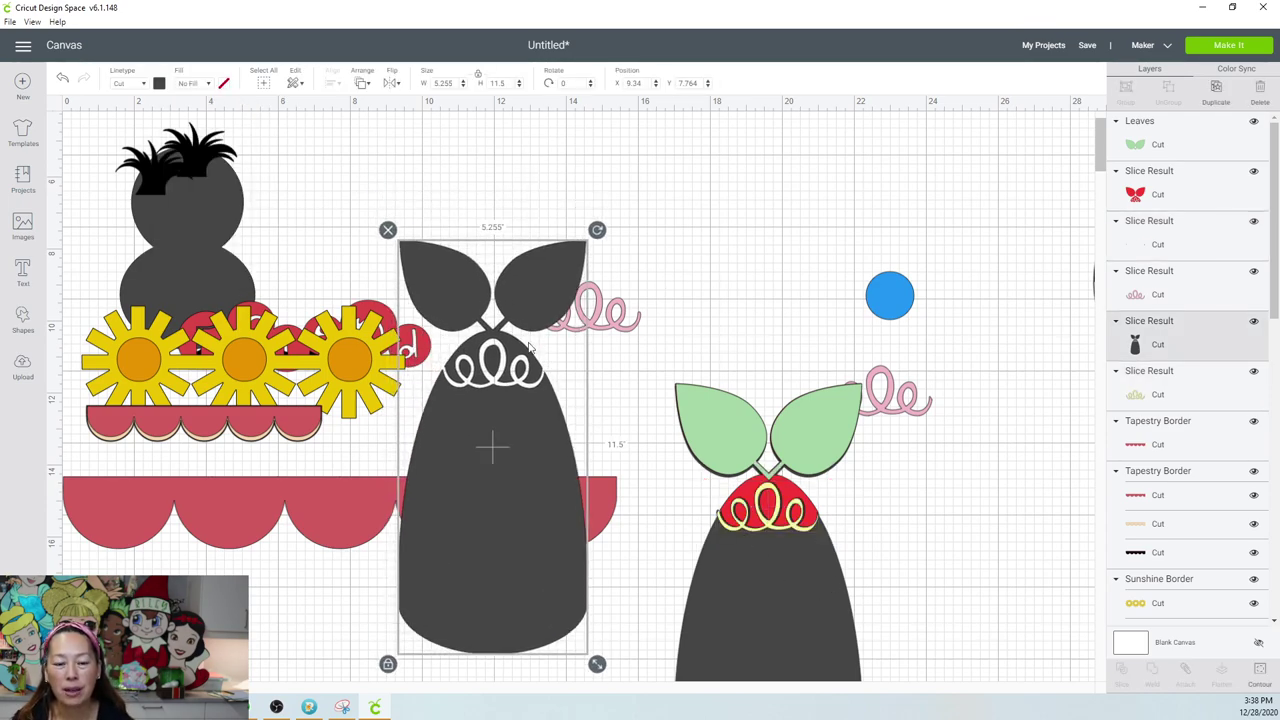
{"action": "left_click", "coordinate": [1258, 677]}
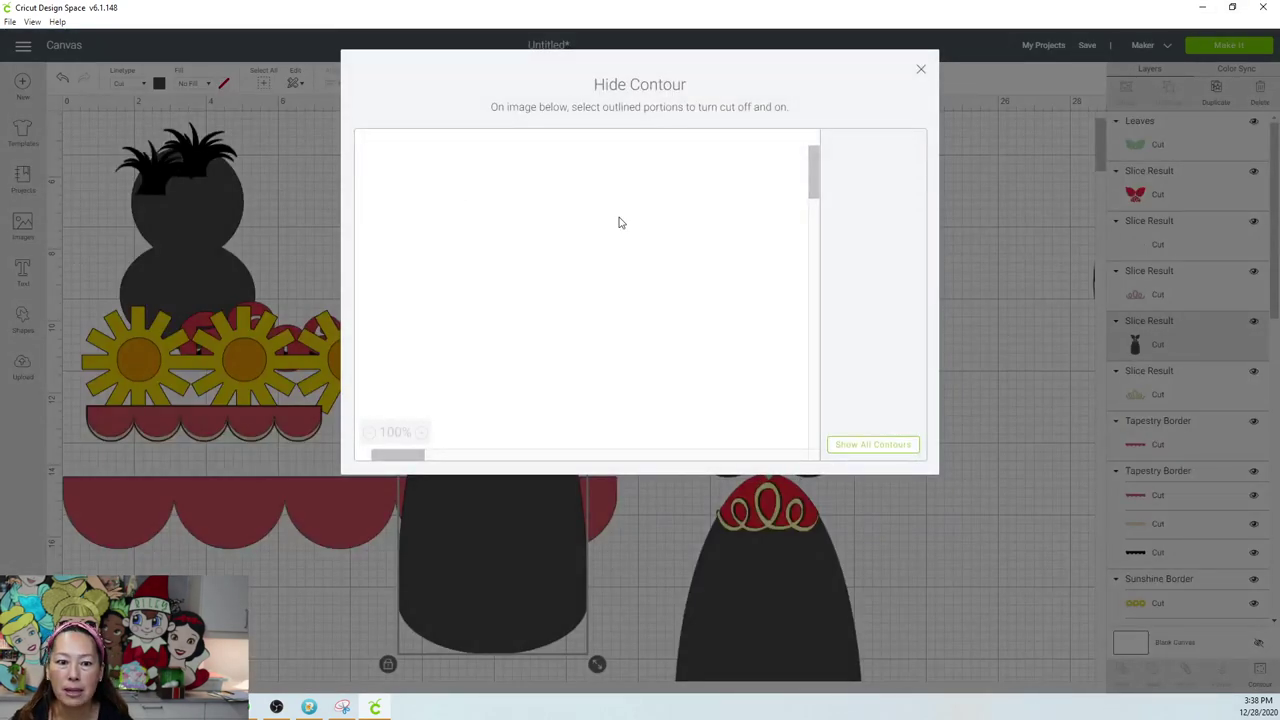
{"action": "left_click", "coordinate": [875, 446]}
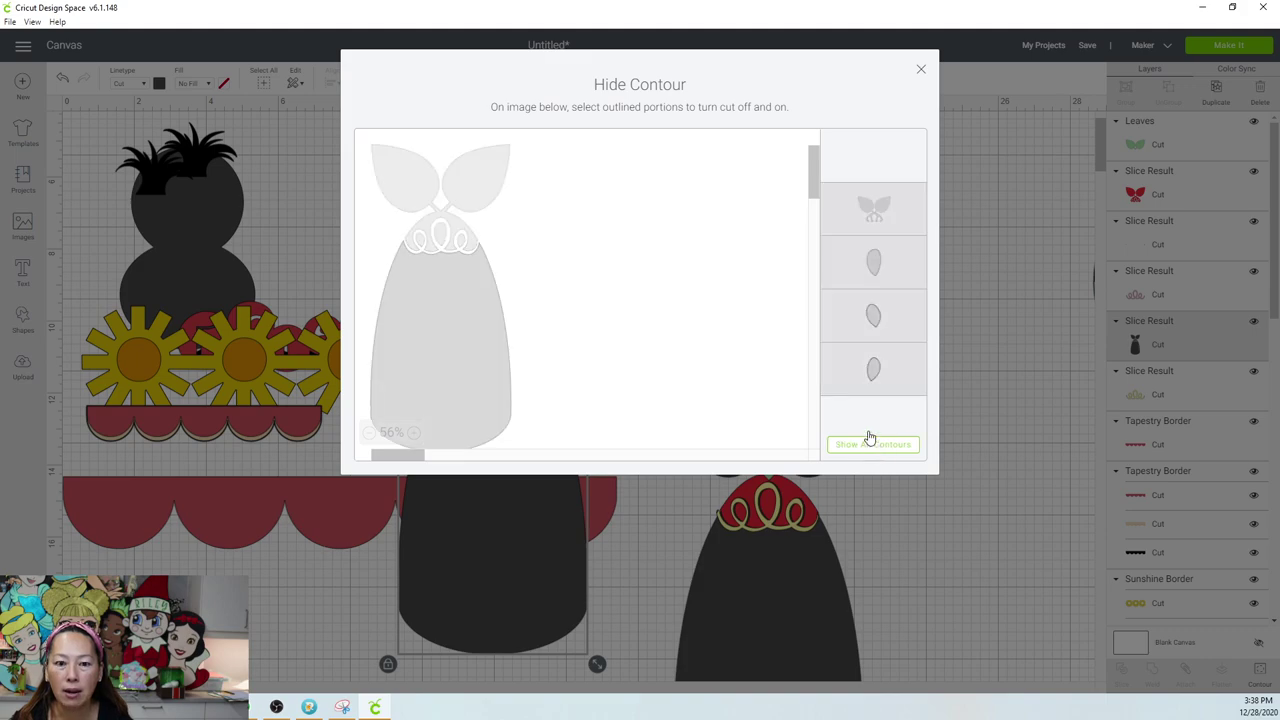
{"action": "left_click", "coordinate": [921, 74]}
Place the black lower body in the space beside the leafed ornament and check its hidden contours.
{"action": "left_click_drag", "start_coordinate": [610, 488], "coordinate": [565, 490]}
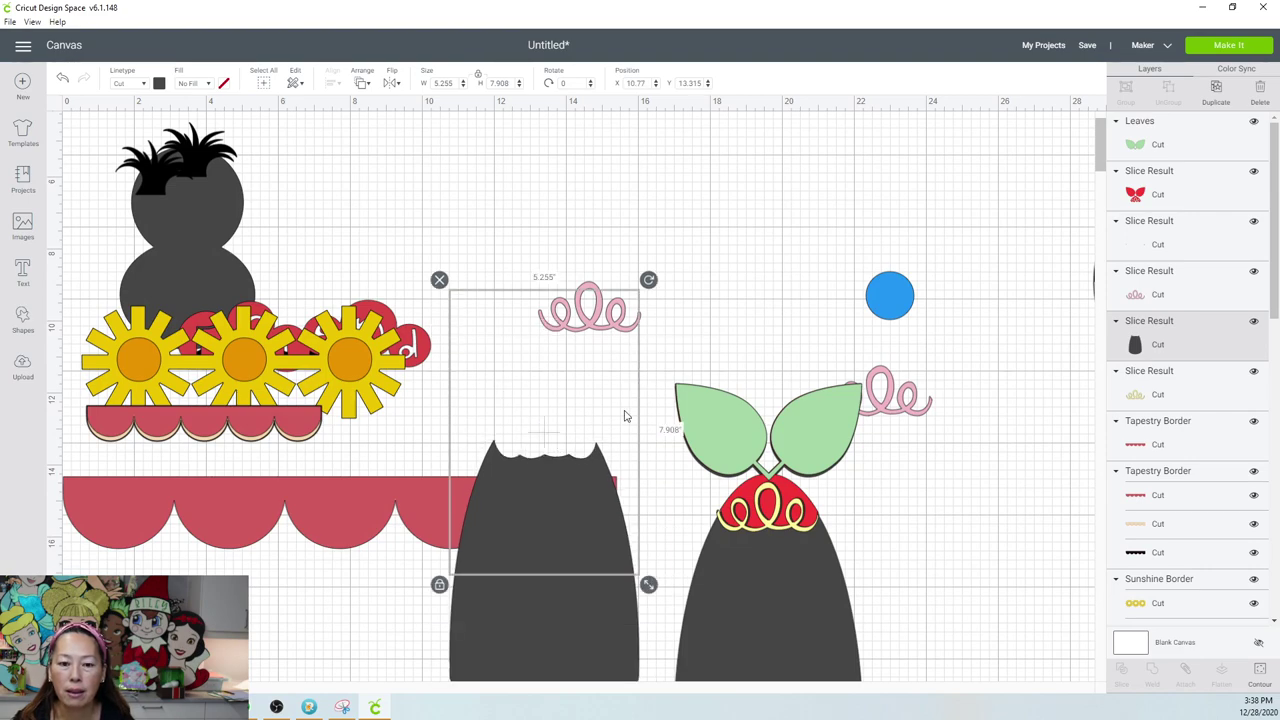
{"action": "left_click", "coordinate": [729, 224]}
{"action": "left_click_drag", "start_coordinate": [565, 335], "coordinate": [523, 282]}
{"action": "left_click", "coordinate": [971, 457]}
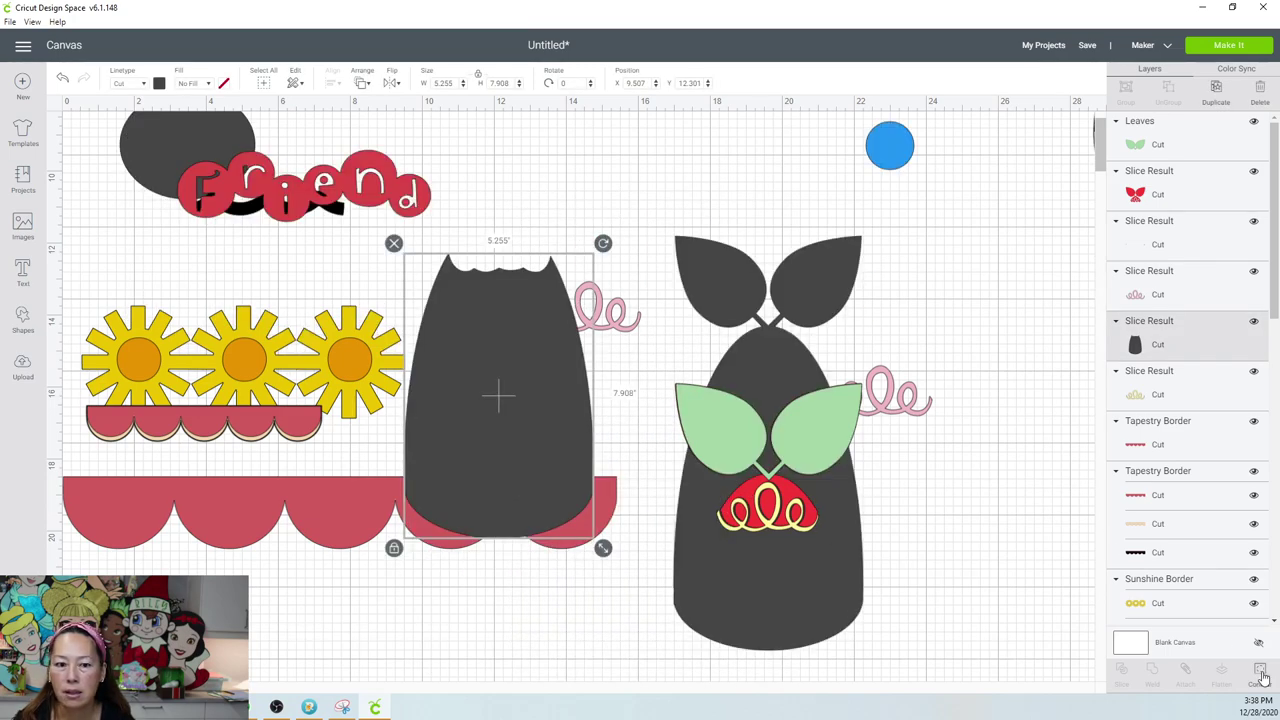
{"action": "left_click", "coordinate": [1261, 676]}
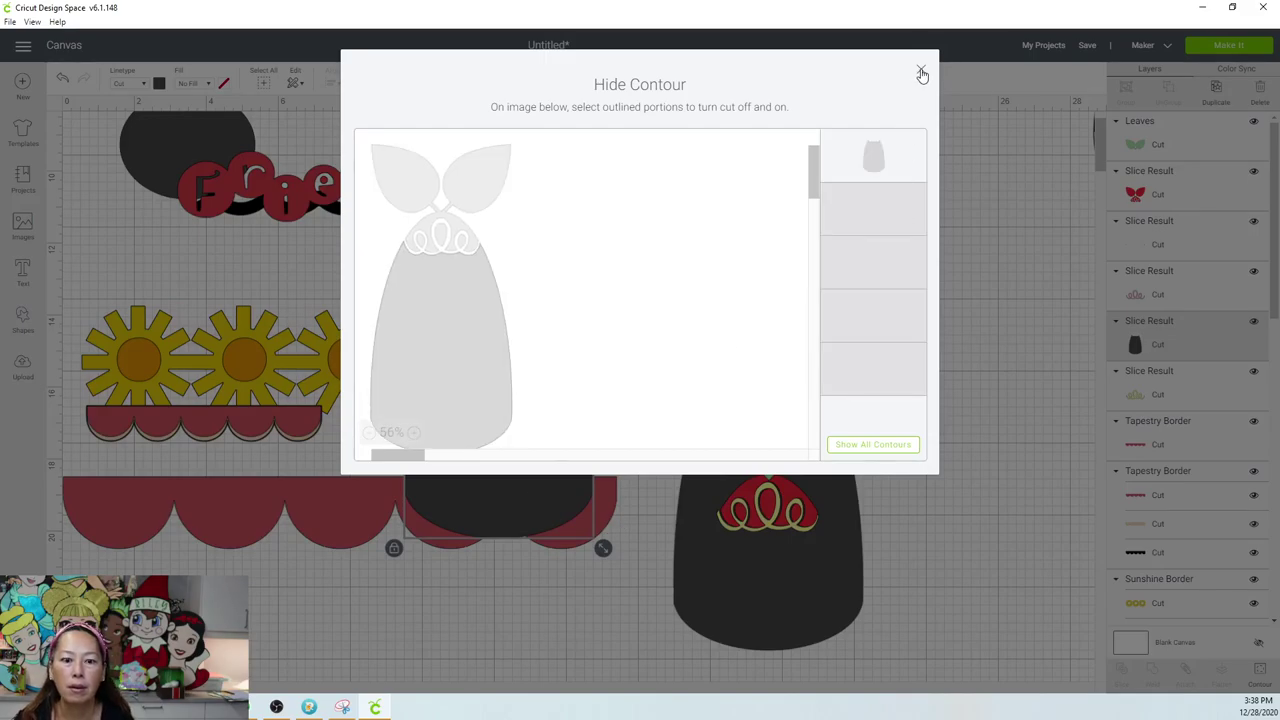
{"action": "left_click", "coordinate": [921, 74]}
{"action": "left_click_drag", "start_coordinate": [501, 325], "coordinate": [522, 470]}
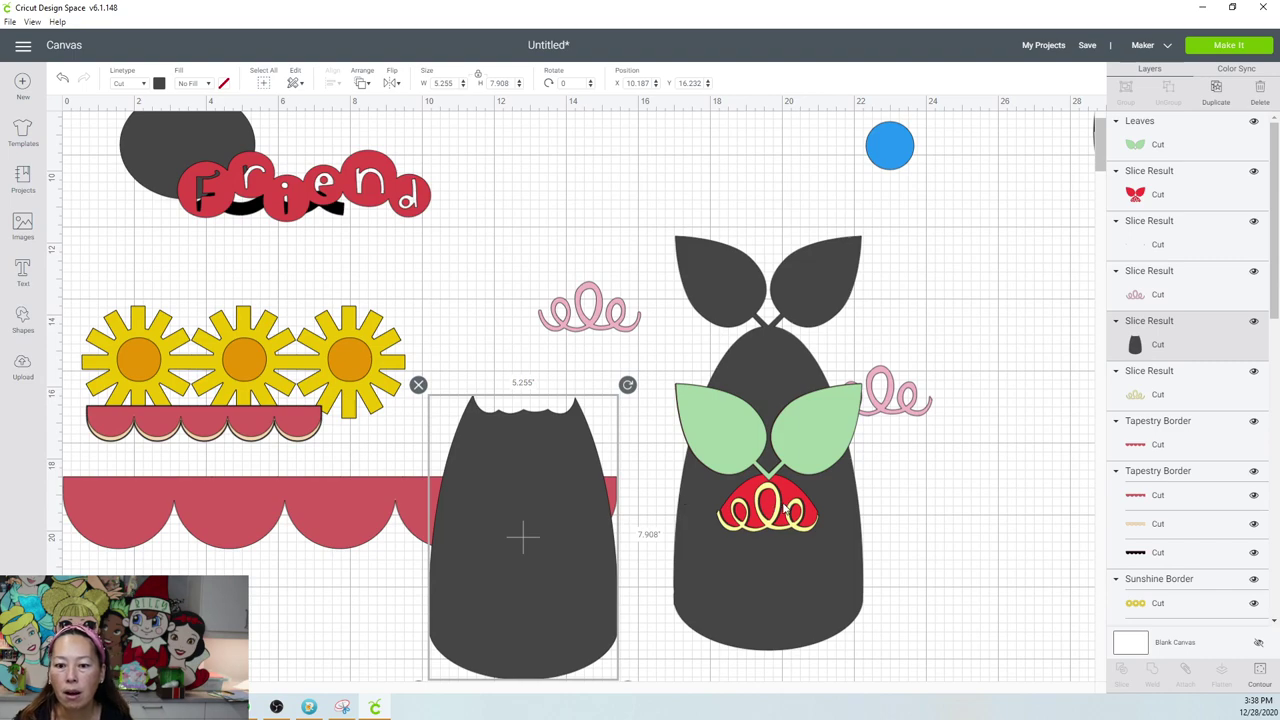
Move the black welded shape down so it lines up behind the green leaves and red cap.
{"action": "left_click", "coordinate": [821, 578]}
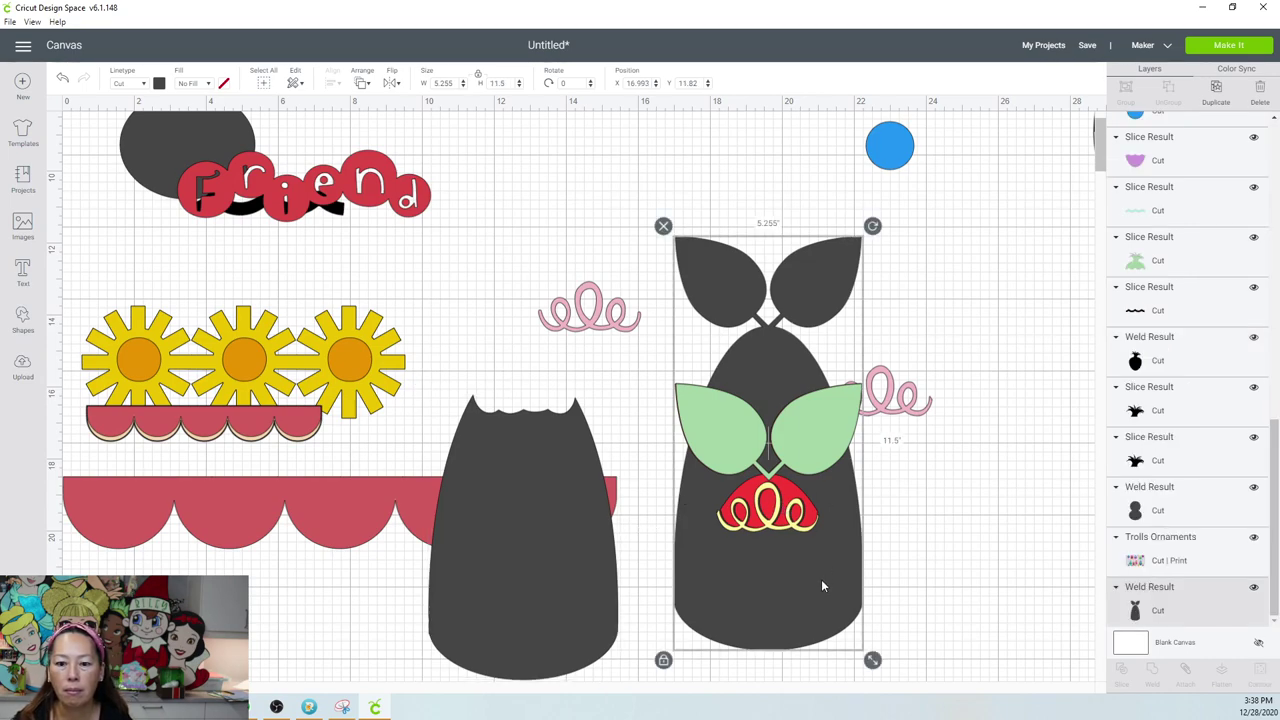
{"action": "key", "text": "Down"}
{"action": "key", "text": "Down"}
{"action": "key", "text": "Down"}
{"action": "key", "text": "Down"}
{"action": "key", "text": "Down"}
{"action": "key", "text": "Down"}
{"action": "key", "text": "Down"}
{"action": "key", "text": "Down"}
{"action": "key", "text": "Down"}
{"action": "key", "text": "Down"}
{"action": "key", "text": "Down"}
{"action": "key", "text": "Down"}
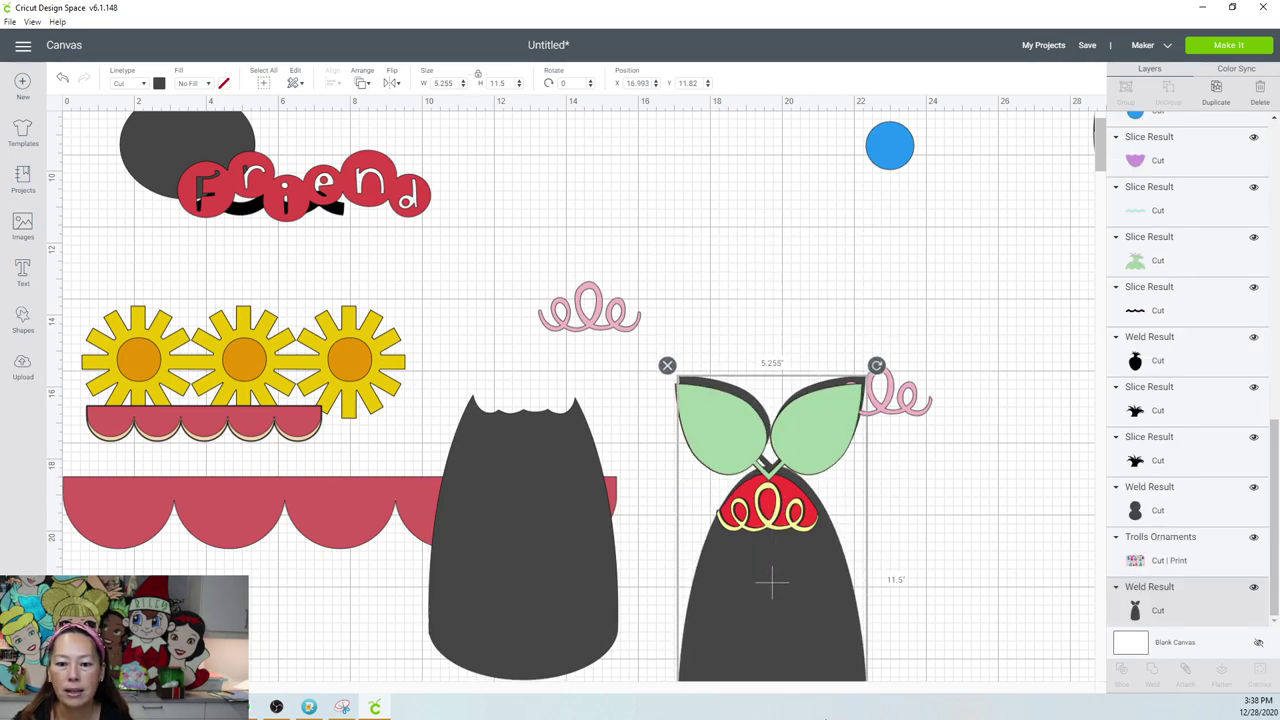
{"action": "key", "text": "Down"}
{"action": "key", "text": "Down"}
{"action": "key", "text": "Down"}
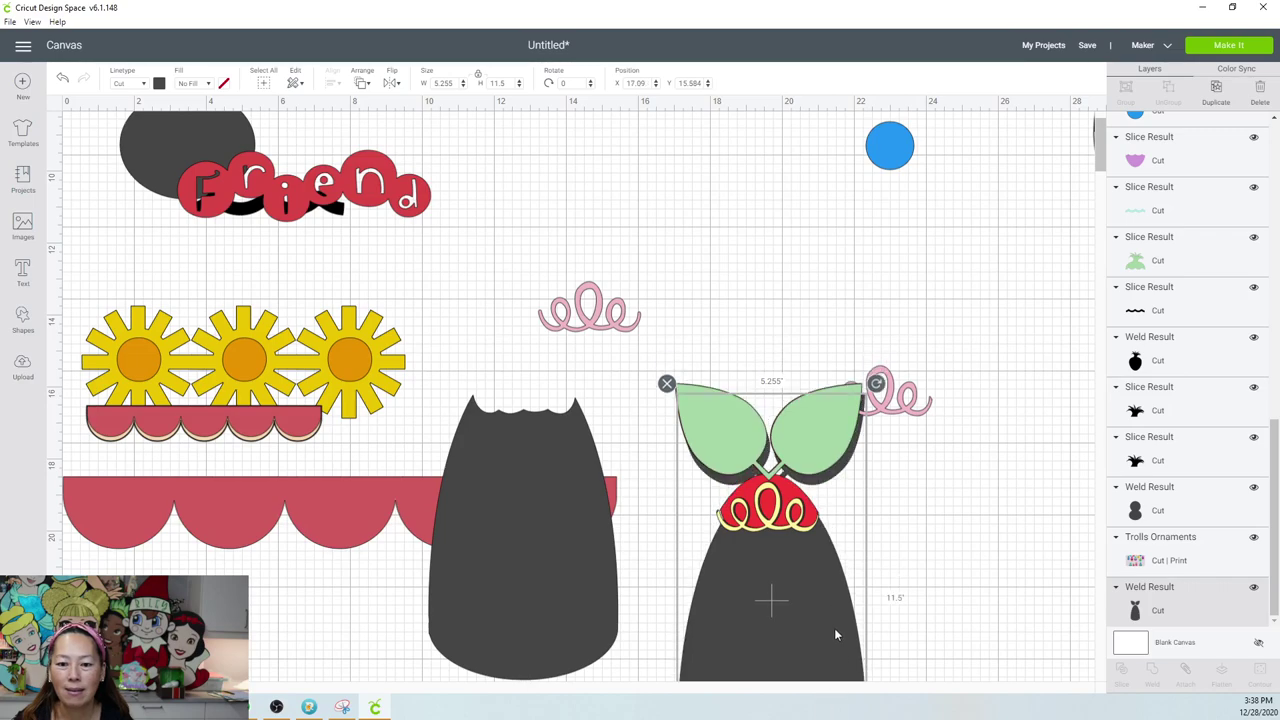
{"action": "left_click_drag", "start_coordinate": [836, 628], "coordinate": [832, 622]}
Move the Friend border into open space above the pink curl and hide all its letter contours.
{"action": "left_click", "coordinate": [398, 195]}
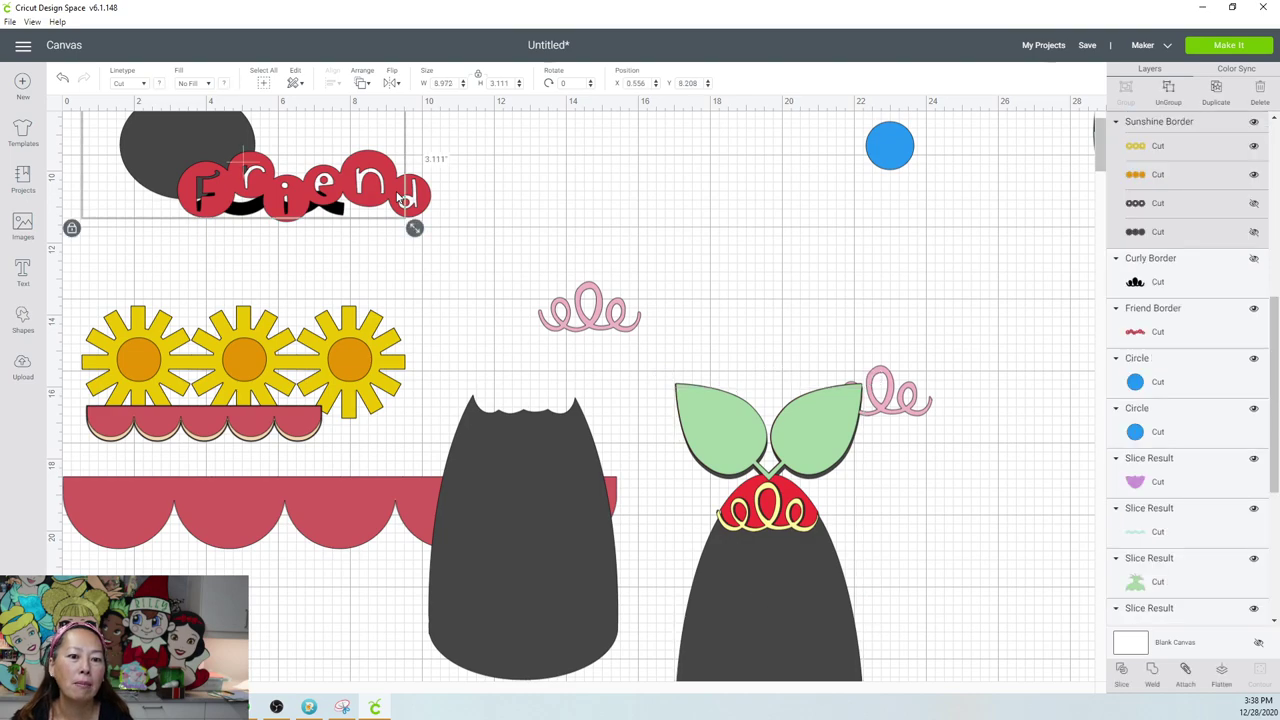
{"action": "left_click_drag", "start_coordinate": [239, 197], "coordinate": [627, 237]}
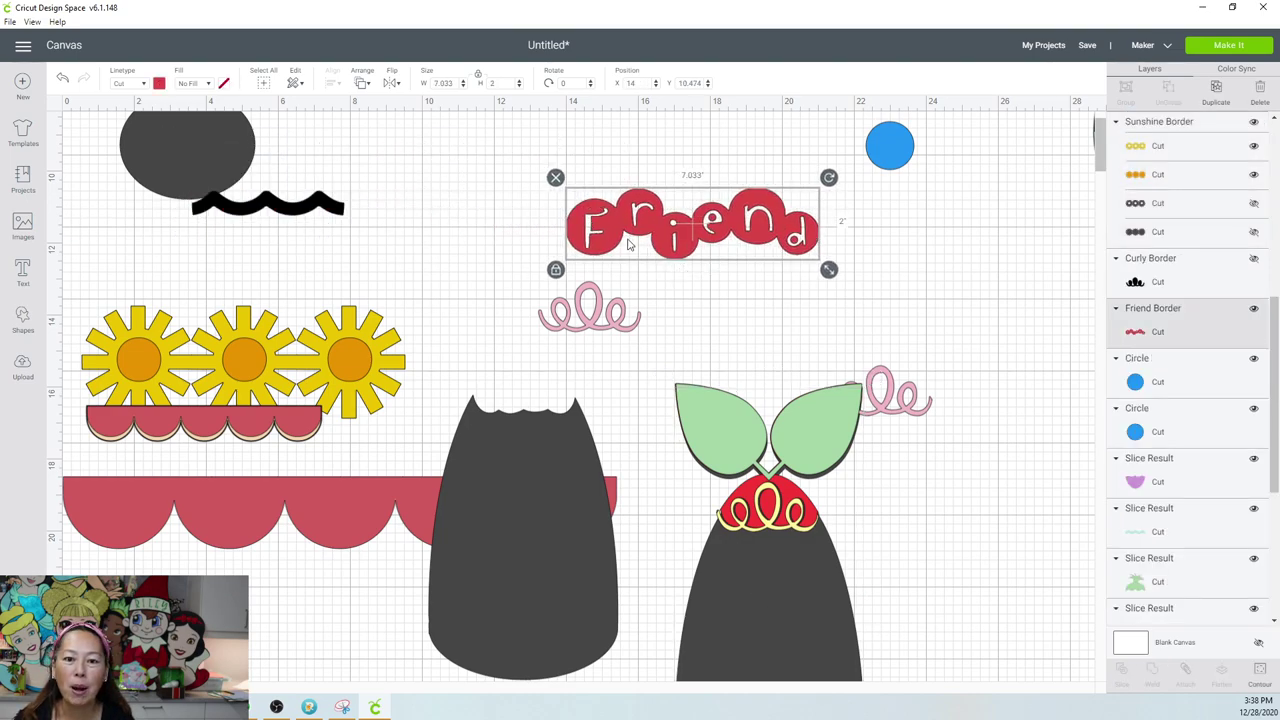
{"action": "left_click", "coordinate": [1260, 672]}
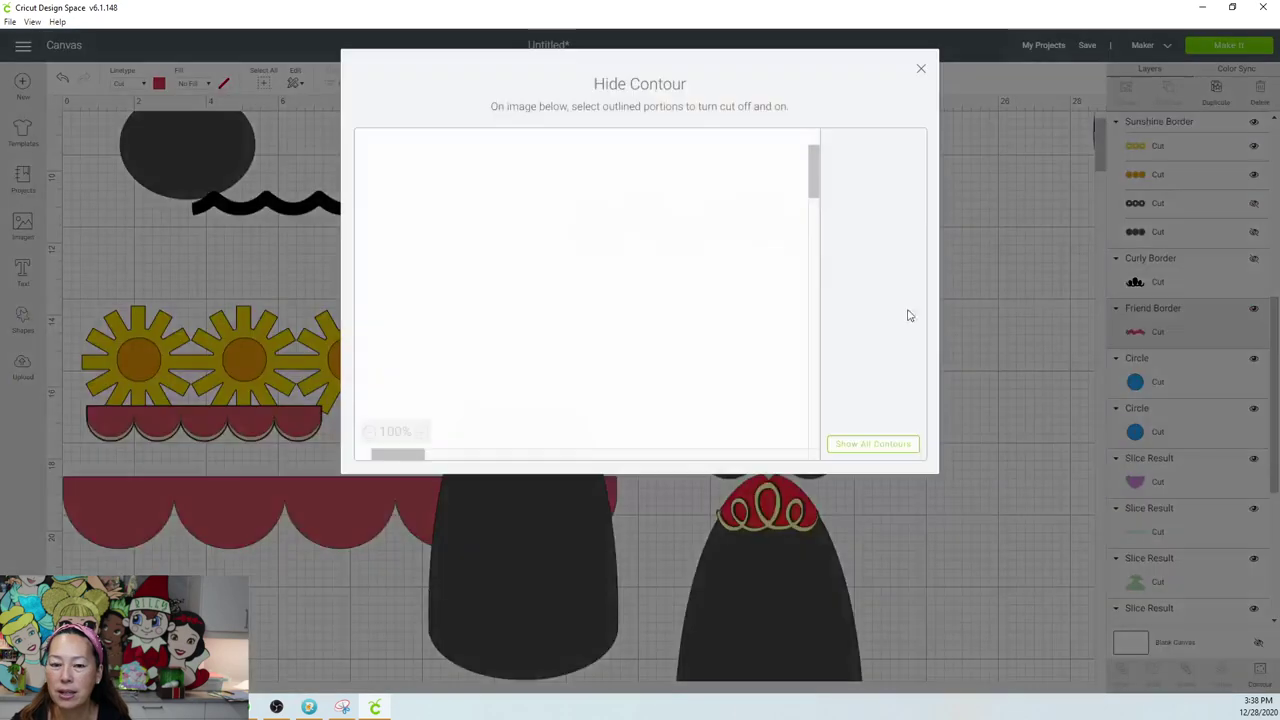
{"action": "left_click", "coordinate": [875, 448]}
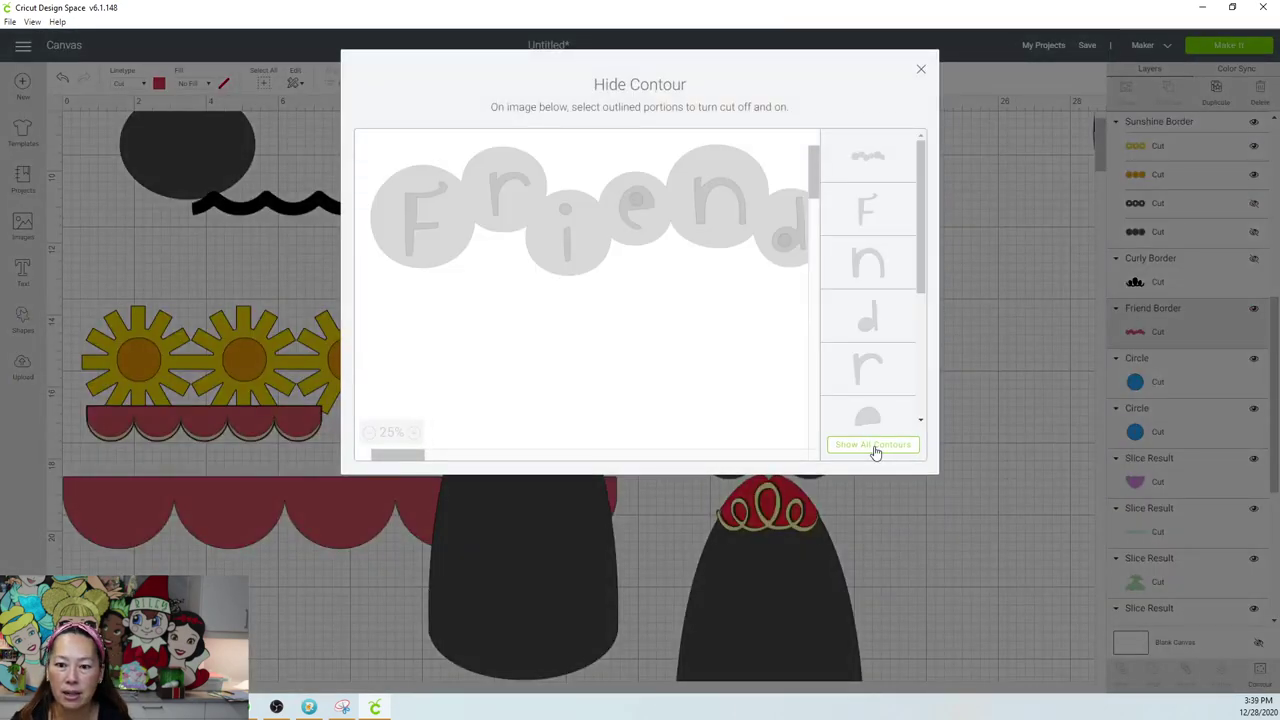
{"action": "left_click", "coordinate": [922, 72]}
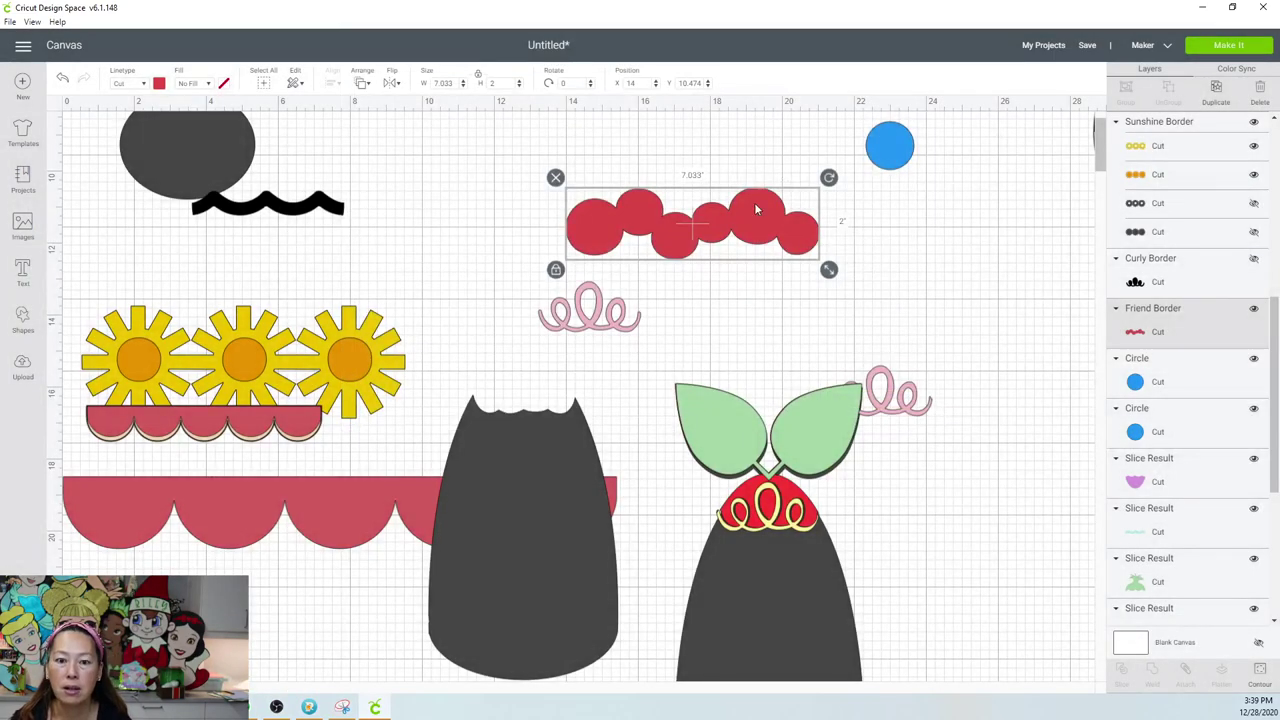
Bring the plain red circle border to the front and fit it across the black body's lower part at 5.255" wide.
{"action": "left_click_drag", "start_coordinate": [730, 237], "coordinate": [556, 539]}
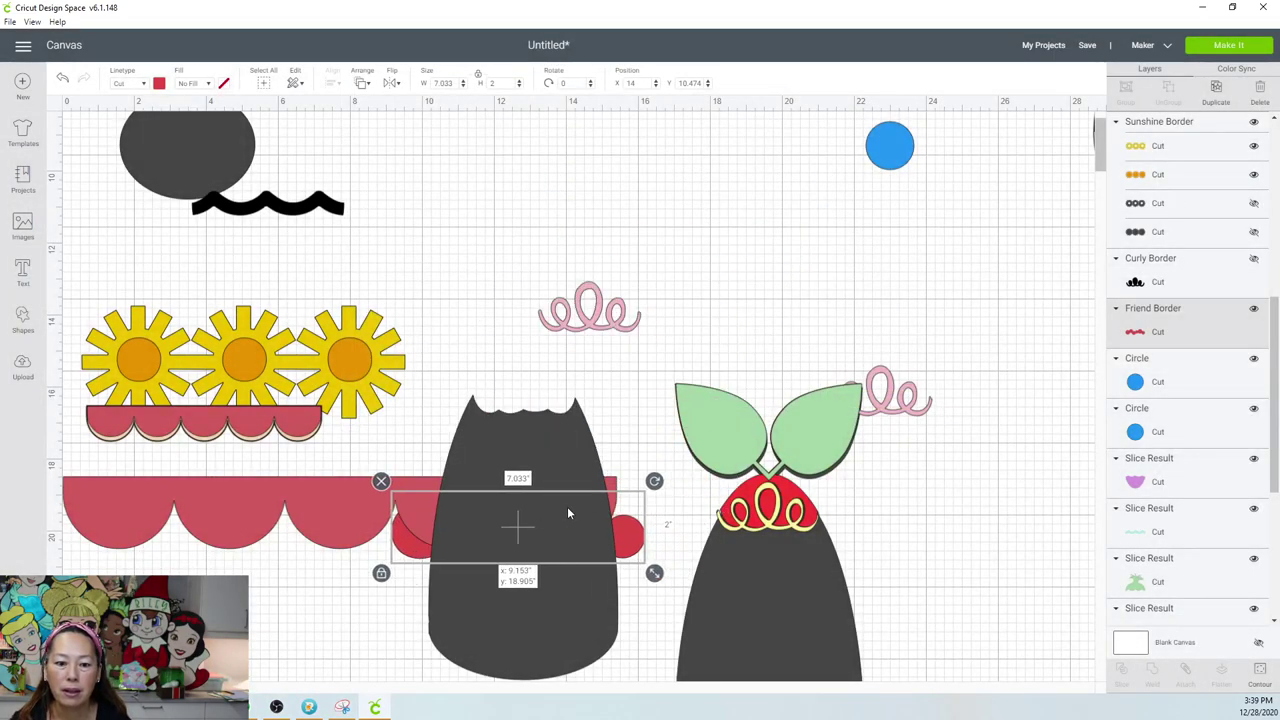
{"action": "left_click", "coordinate": [362, 83]}
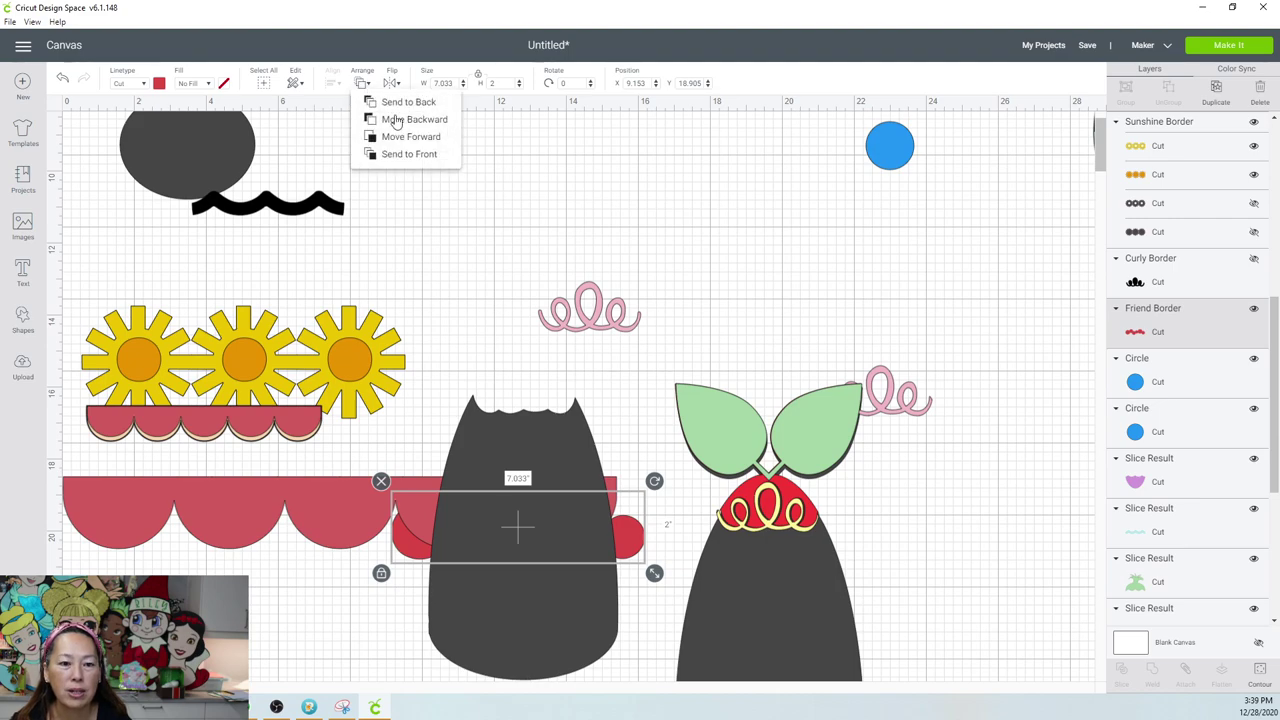
{"action": "left_click", "coordinate": [398, 157]}
{"action": "left_click_drag", "start_coordinate": [586, 524], "coordinate": [578, 591]}
{"action": "left_click_drag", "start_coordinate": [658, 633], "coordinate": [606, 611]}
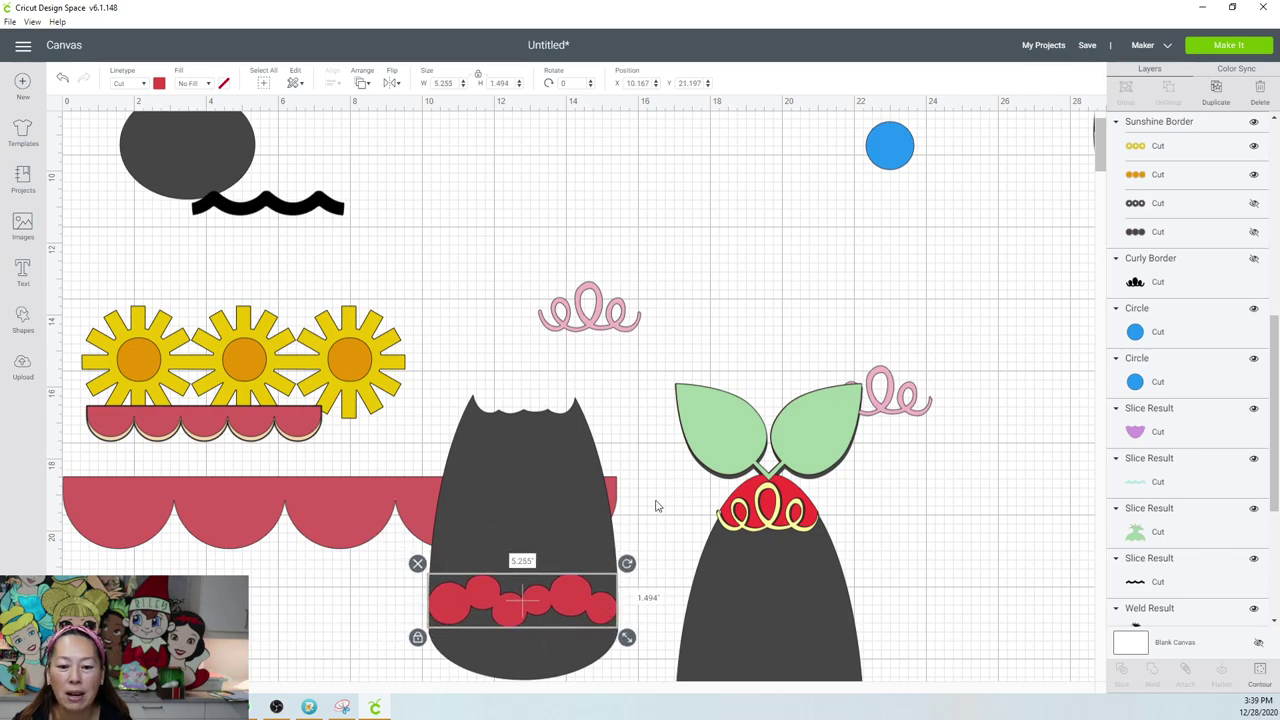
{"action": "key", "text": "Up"}
{"action": "key", "text": "Up"}
{"action": "key", "text": "Up"}
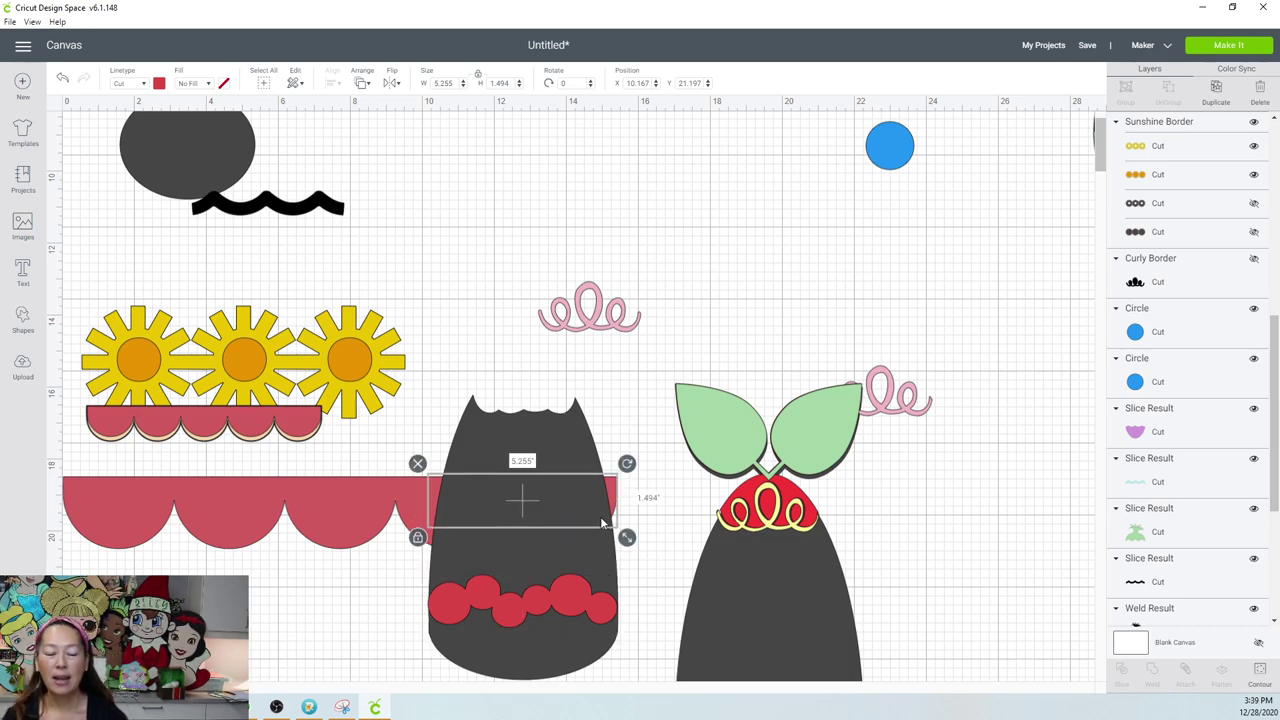
{"action": "left_click", "coordinate": [333, 614]}
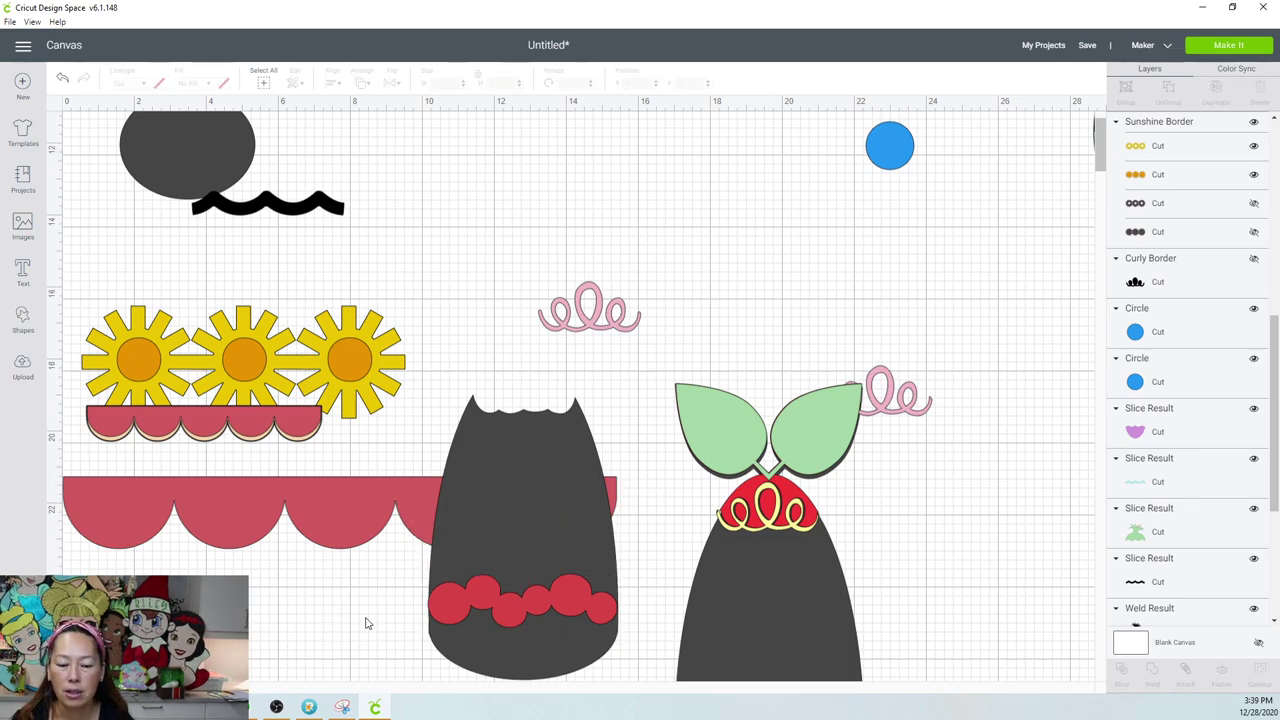
{"action": "left_click_drag", "start_coordinate": [375, 605], "coordinate": [508, 663]}
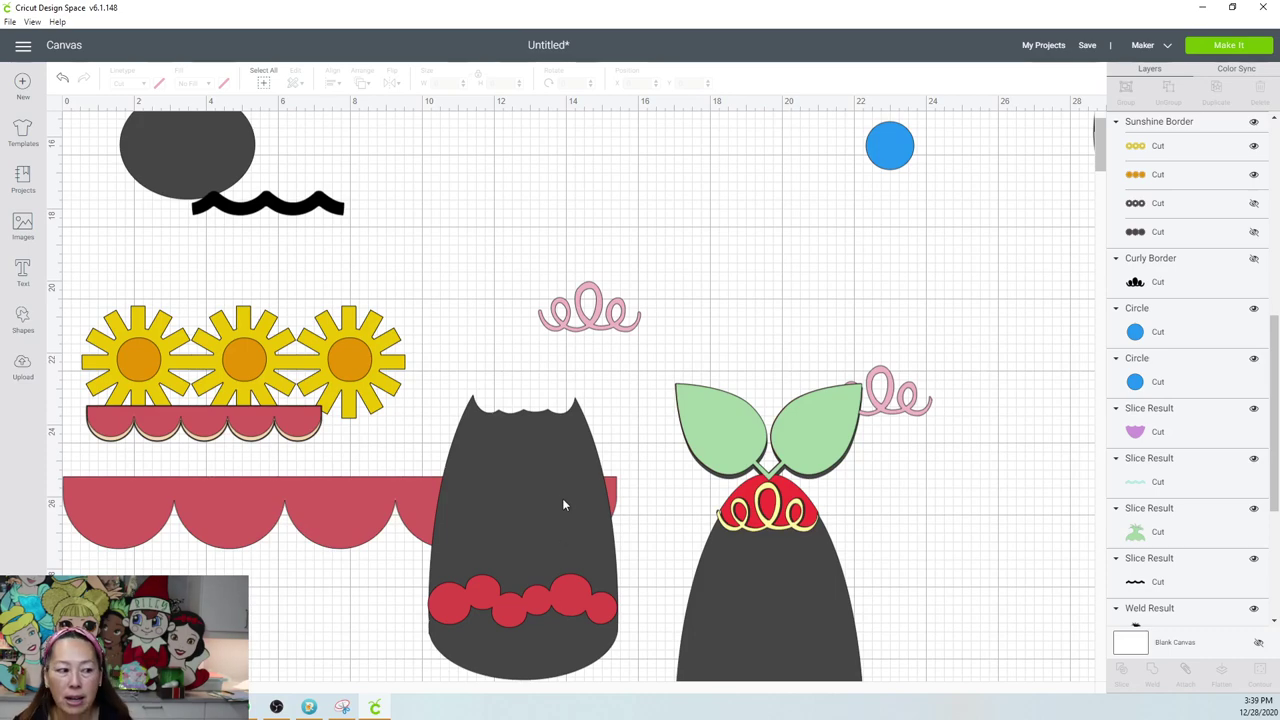
{"action": "left_click_drag", "start_coordinate": [381, 605], "coordinate": [521, 640]}
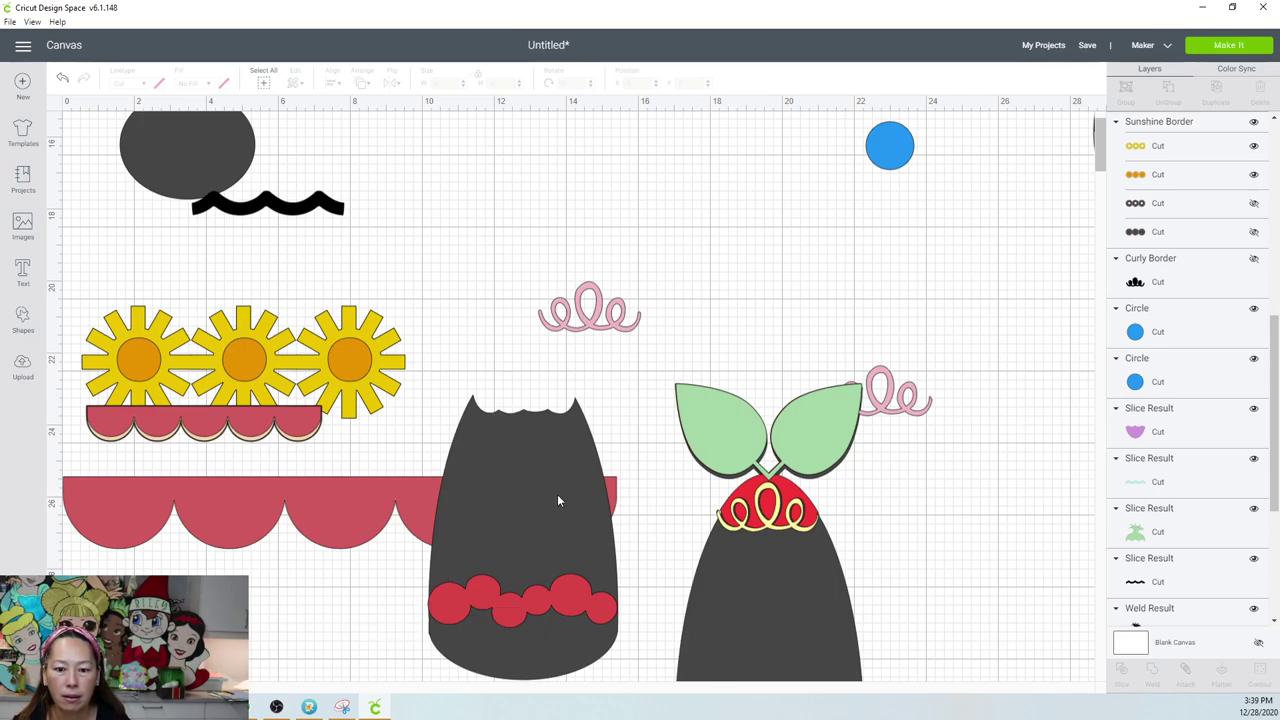